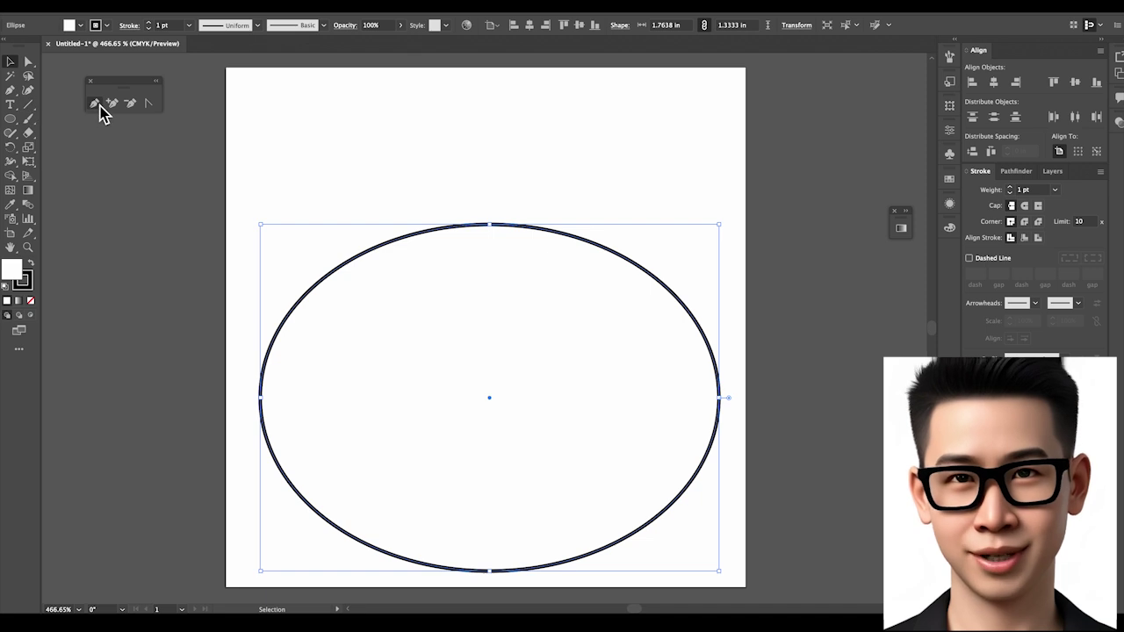
Set the ellipse's stroke weight to 0.5 pt and deselect it.
{"action": "left_click", "coordinate": [95, 104]}
{"action": "left_click", "coordinate": [11, 62]}
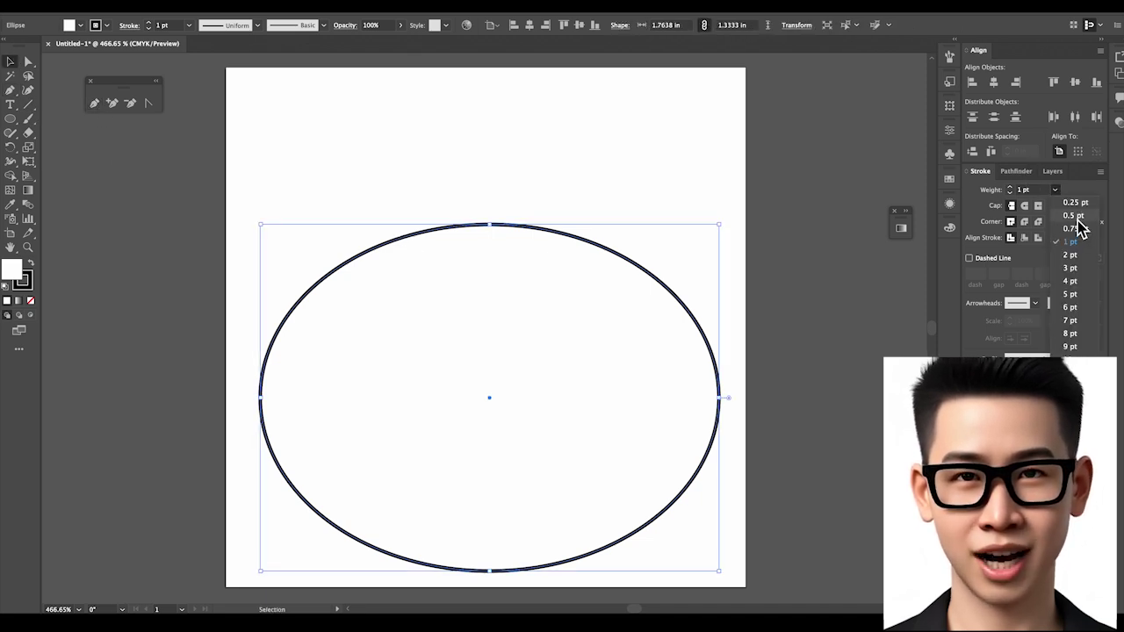
{"action": "left_click", "coordinate": [1077, 202]}
{"action": "left_click", "coordinate": [1064, 215]}
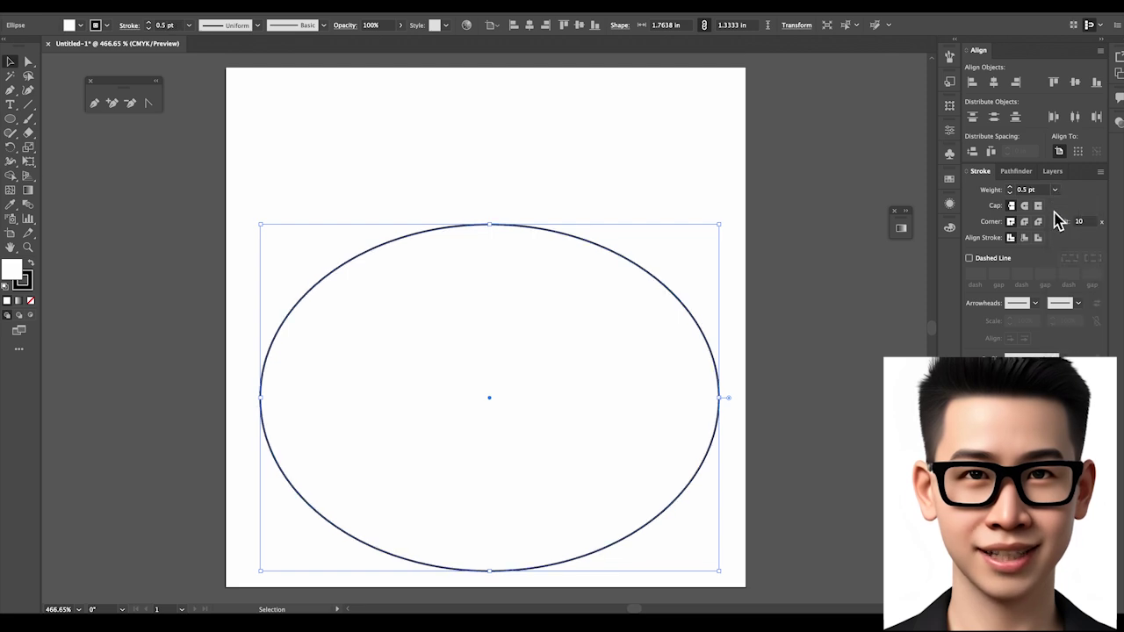
{"action": "left_click", "coordinate": [113, 152]}
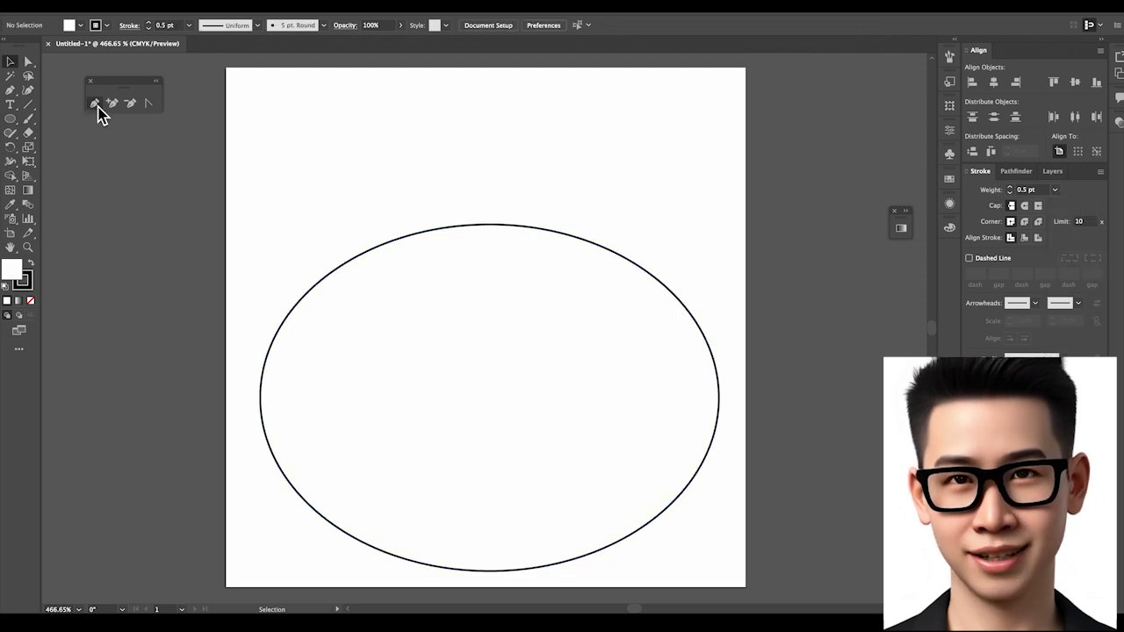
{"action": "left_click_drag", "start_coordinate": [434, 230], "coordinate": [279, 131]}
{"action": "key", "text": "super+z"}
{"action": "key", "text": "super+z"}
Draw a rounded rabbit ear with the Pen tool on the ellipse's upper-left edge and arrange it behind the ellipse.
{"action": "left_click", "coordinate": [432, 230]}
{"action": "left_click", "coordinate": [343, 102]}
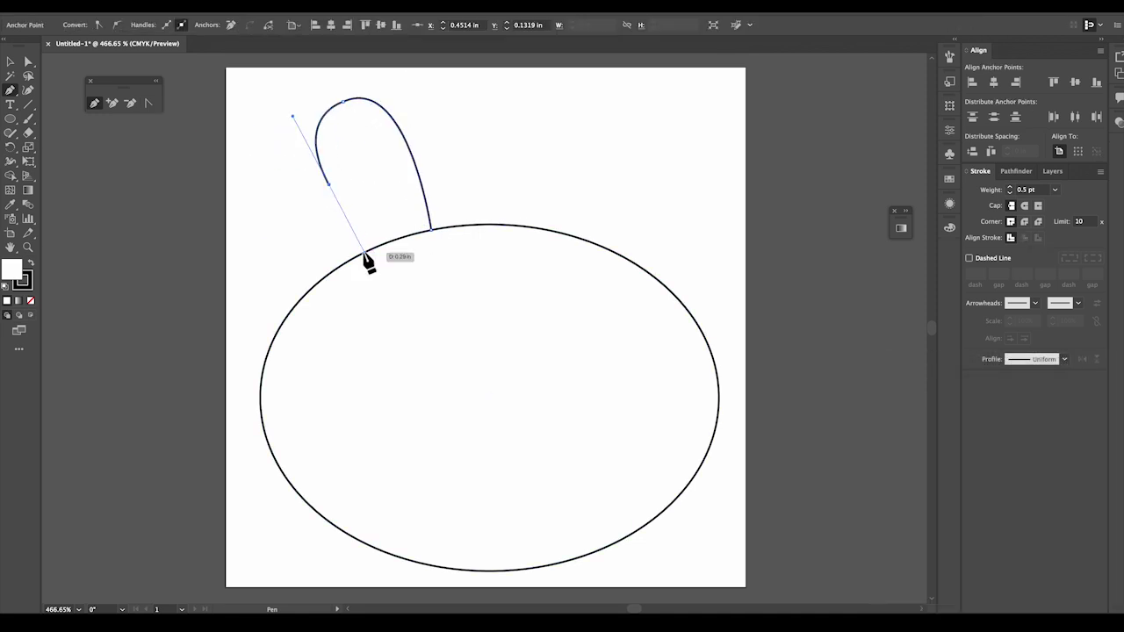
{"action": "left_click_drag", "start_coordinate": [364, 254], "coordinate": [373, 250]}
{"action": "right_click", "coordinate": [396, 201]}
{"action": "left_click", "coordinate": [536, 472]}
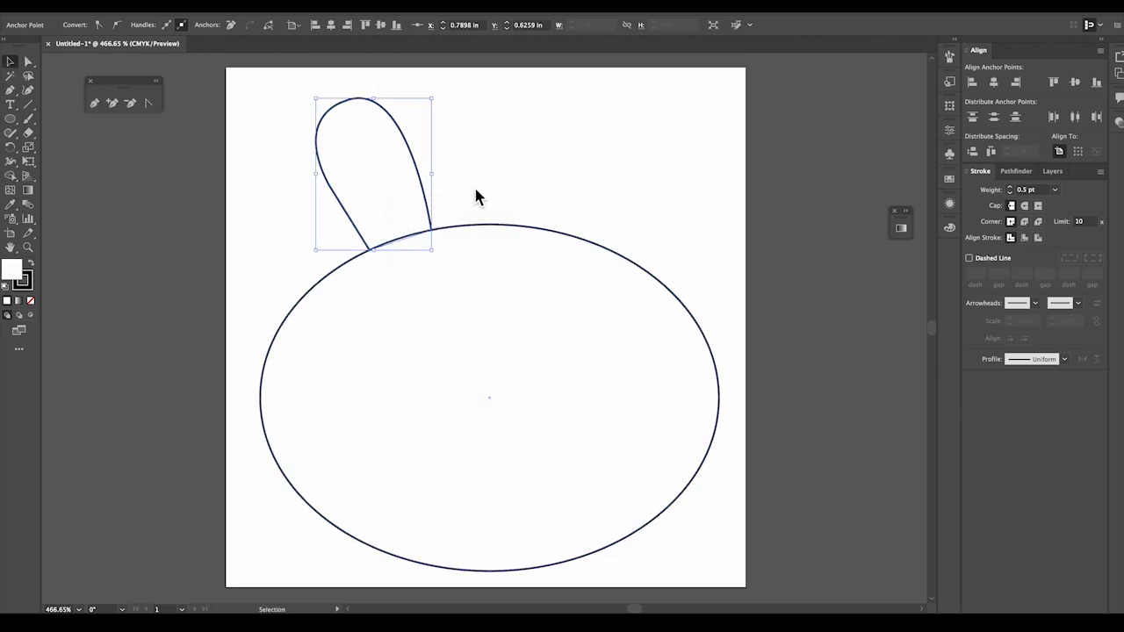
{"action": "left_click", "coordinate": [474, 186]}
Enlarge the ear slightly in proportion and reposition it so its base meets the head outline.
{"action": "left_click", "coordinate": [387, 145]}
{"action": "left_click_drag", "start_coordinate": [316, 98], "coordinate": [301, 78], "text": "shift"}
{"action": "left_click_drag", "start_coordinate": [374, 177], "coordinate": [377, 181]}
{"action": "left_click", "coordinate": [123, 155]}
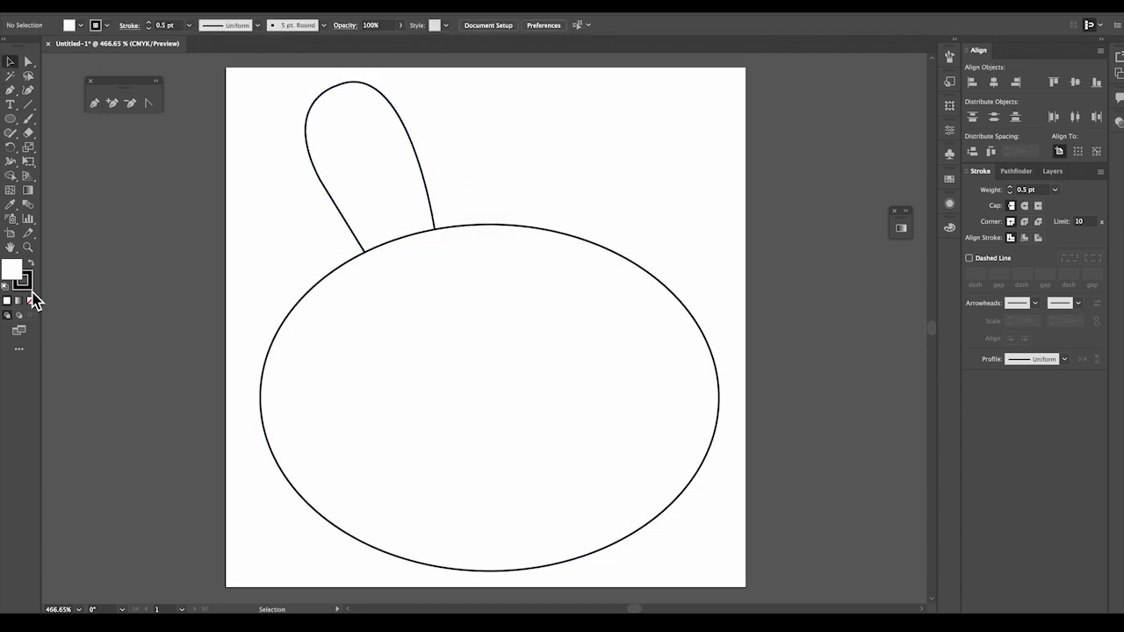
Set the drawing colors to no stroke and a pink fill of about C 3, M 53, Y 0, K 0.
{"action": "left_click", "coordinate": [29, 288]}
{"action": "left_click", "coordinate": [30, 301]}
{"action": "left_click", "coordinate": [950, 179]}
{"action": "left_click", "coordinate": [865, 211]}
{"action": "left_click", "coordinate": [32, 301]}
{"action": "double_click", "coordinate": [11, 269]}
{"action": "left_click", "coordinate": [779, 86]}
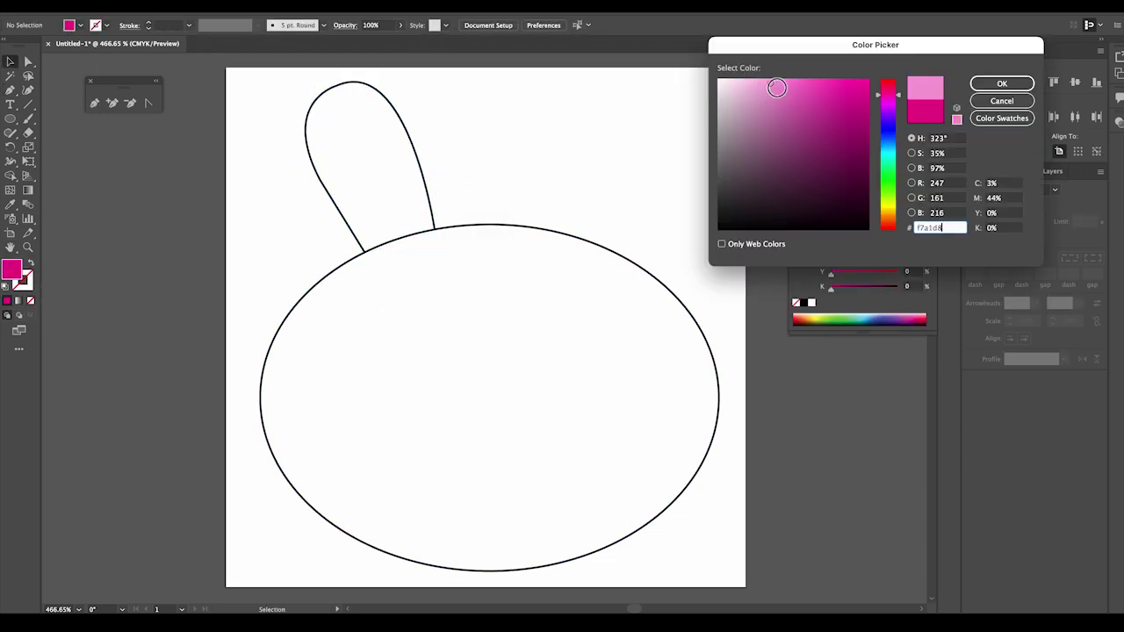
{"action": "left_click", "coordinate": [980, 83]}
Draw a narrow pink inner-ear shape inside the ear with the Pen tool, starting and ending at the head's edge.
{"action": "left_click", "coordinate": [96, 105]}
{"action": "left_click", "coordinate": [413, 234]}
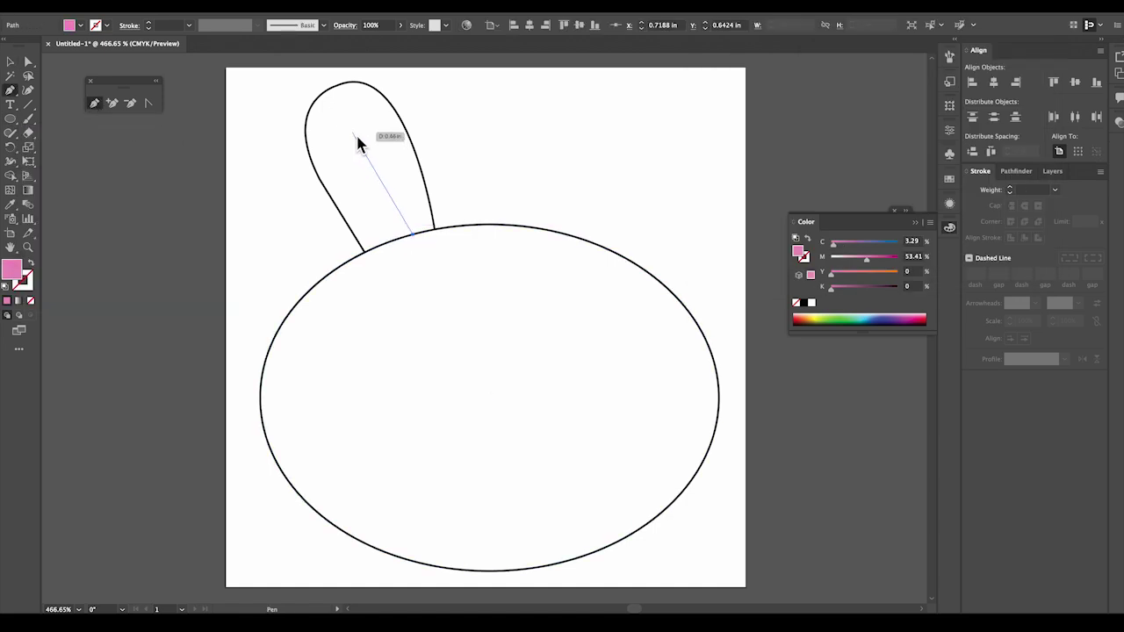
{"action": "left_click_drag", "start_coordinate": [353, 133], "coordinate": [318, 150]}
{"action": "left_click", "coordinate": [353, 133]}
{"action": "mouse_move", "coordinate": [388, 243]}
{"action": "left_mouse_down"}
{"action": "mouse_move", "coordinate": [436, 325]}
{"action": "mouse_move", "coordinate": [460, 338]}
{"action": "left_mouse_up"}
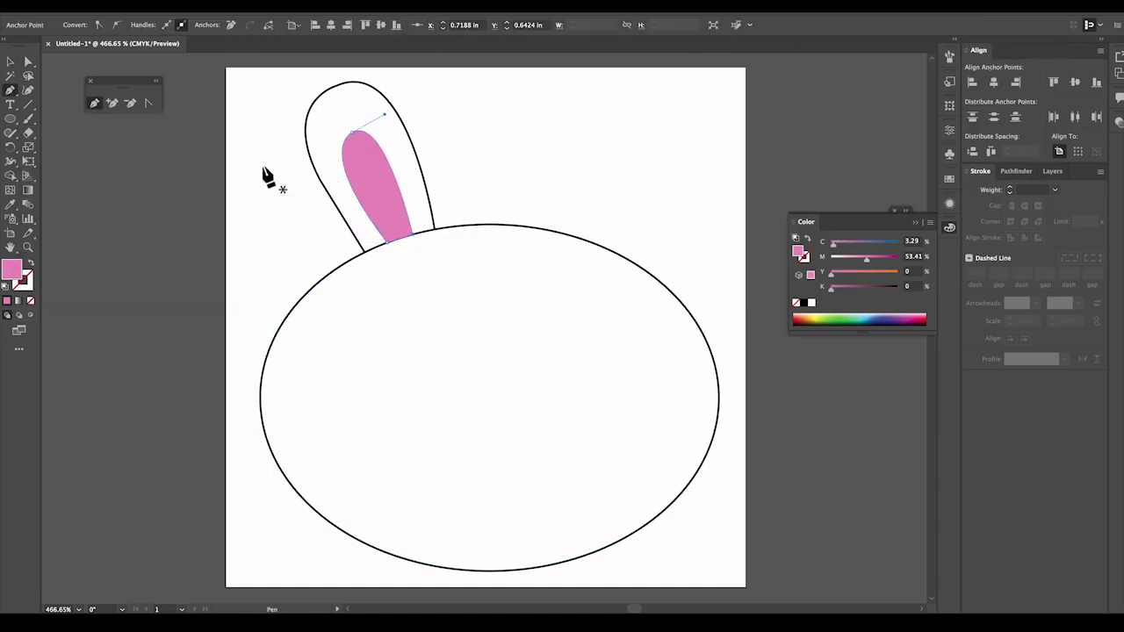
Arrange the pink inner ear in front of the outer ear and behind the head.
{"action": "key", "text": "a"}
{"action": "left_click", "coordinate": [354, 134]}
{"action": "left_click", "coordinate": [163, 149]}
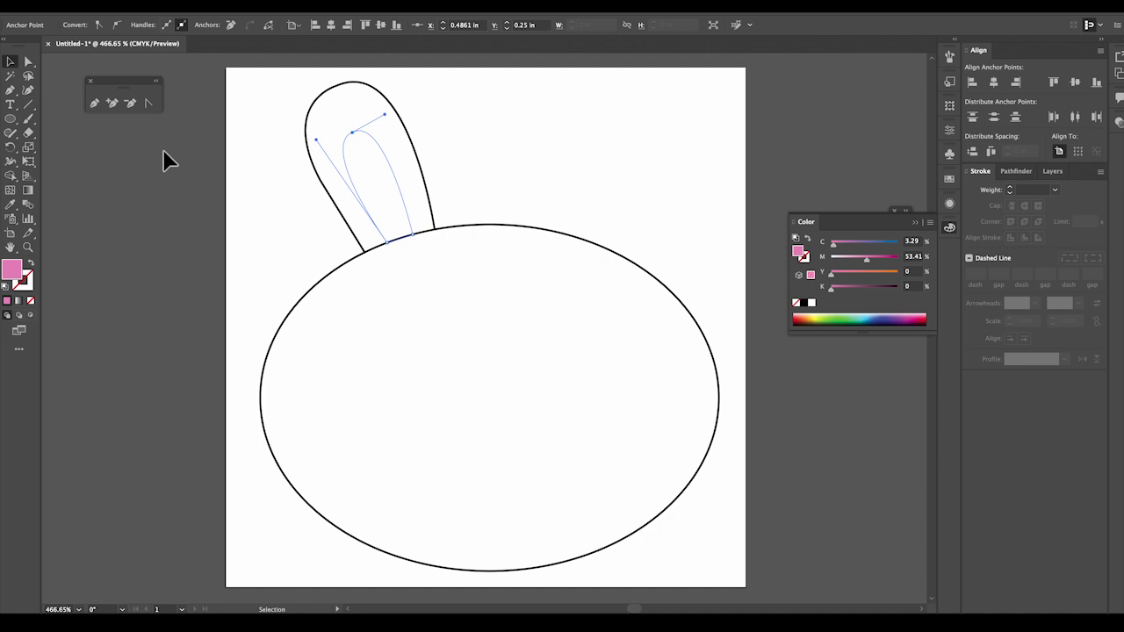
{"action": "left_click", "coordinate": [488, 271]}
{"action": "left_click", "coordinate": [167, 186]}
Draw a solid black circular eye about 0.19 in wide, without stroke, on the left half of the face.
{"action": "left_click", "coordinate": [31, 300]}
{"action": "left_click", "coordinate": [32, 263]}
{"action": "key", "text": "l"}
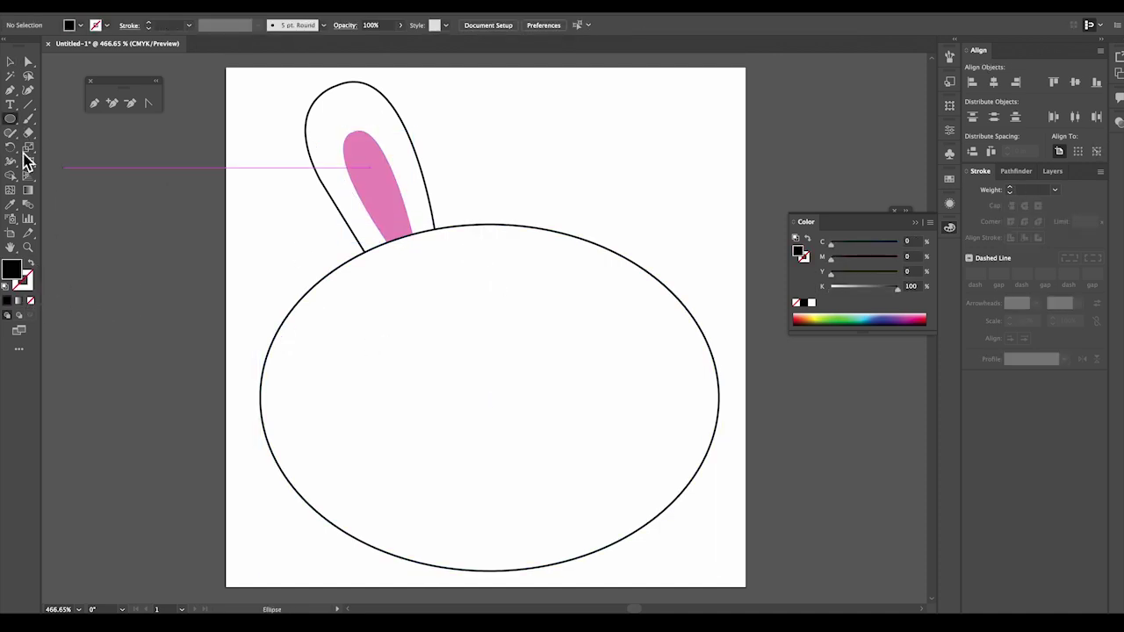
{"action": "left_click_drag", "start_coordinate": [463, 393], "coordinate": [422, 363]}
{"action": "left_click", "coordinate": [10, 61]}
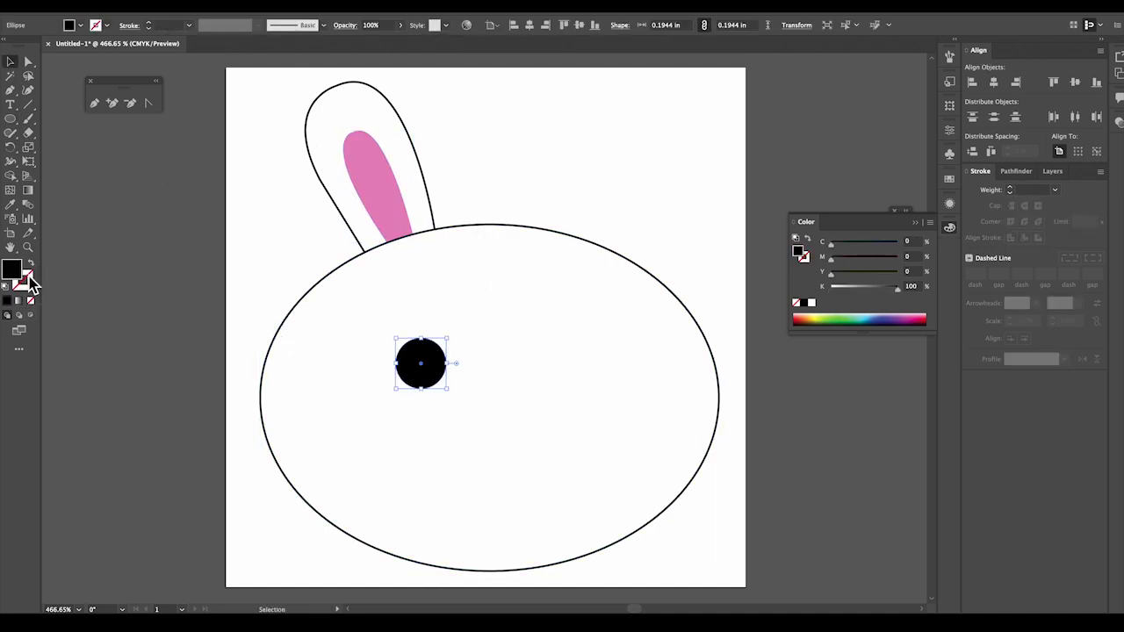
{"action": "left_click", "coordinate": [32, 264]}
{"action": "key", "text": "super+z"}
{"action": "left_click", "coordinate": [83, 318]}
Add a small white circle as a highlight in the upper-left part of the black eye.
{"action": "left_click", "coordinate": [813, 303]}
{"action": "left_click", "coordinate": [9, 119]}
{"action": "scroll", "coordinate": [422, 364], "scroll_direction": "down", "scroll_amount": 2}
{"action": "scroll", "coordinate": [423, 364], "scroll_direction": "left", "scroll_amount": 2}
{"action": "key", "text": "super+equal"}
{"action": "key", "text": "super+equal"}
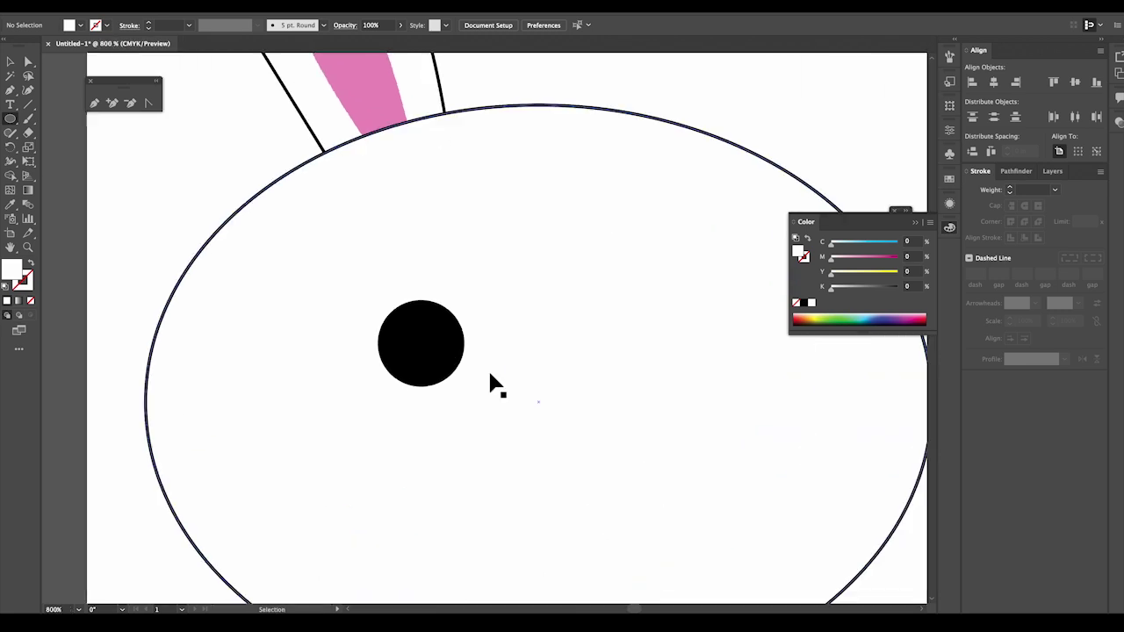
{"action": "mouse_move", "coordinate": [403, 325]}
{"action": "left_mouse_down", "text": "shift"}
{"action": "mouse_move", "coordinate": [426, 349]}
{"action": "mouse_move", "coordinate": [417, 323]}
{"action": "left_mouse_up", "text": "shift"}
{"action": "left_click", "coordinate": [9, 62]}
Draw a black triangular nose with a curved top edge at the centre of the face using the Pen tool.
{"action": "left_click", "coordinate": [803, 304]}
{"action": "scroll", "coordinate": [555, 372], "scroll_direction": "down", "scroll_amount": 3}
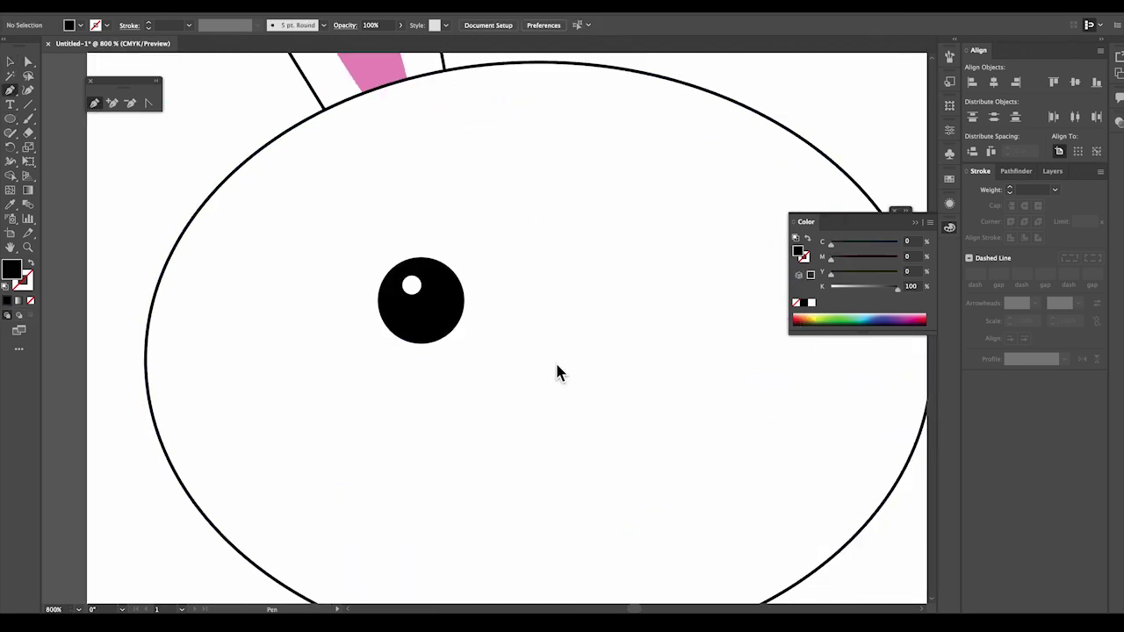
{"action": "left_click", "coordinate": [490, 354]}
{"action": "mouse_move", "coordinate": [575, 354]}
{"action": "left_mouse_down"}
{"action": "mouse_move", "coordinate": [558, 386]}
{"action": "mouse_move", "coordinate": [510, 381]}
{"action": "mouse_move", "coordinate": [559, 378]}
{"action": "left_mouse_up"}
Round the nose's two upper corners to a radius of about 0.02 in.
{"action": "key", "text": "a"}
{"action": "left_click", "coordinate": [490, 355]}
{"action": "left_click_drag", "start_coordinate": [500, 356], "coordinate": [562, 365]}
{"action": "left_click", "coordinate": [576, 355]}
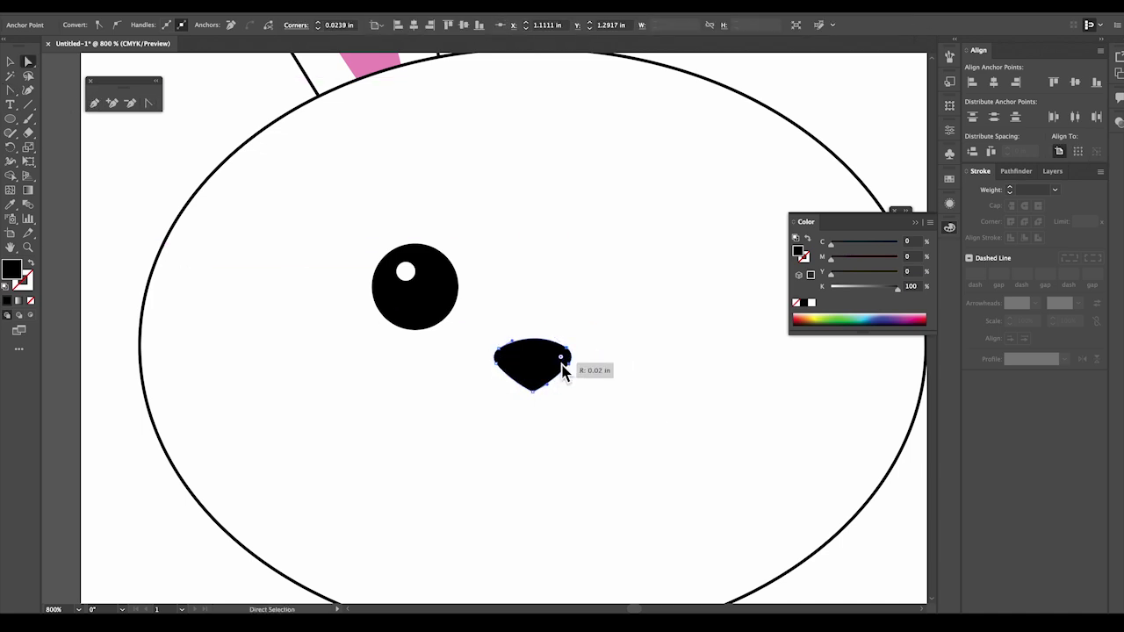
{"action": "left_click", "coordinate": [12, 120]}
{"action": "left_click", "coordinate": [896, 319]}
{"action": "key", "text": "super+z"}
{"action": "key", "text": "v"}
{"action": "left_click", "coordinate": [52, 244]}
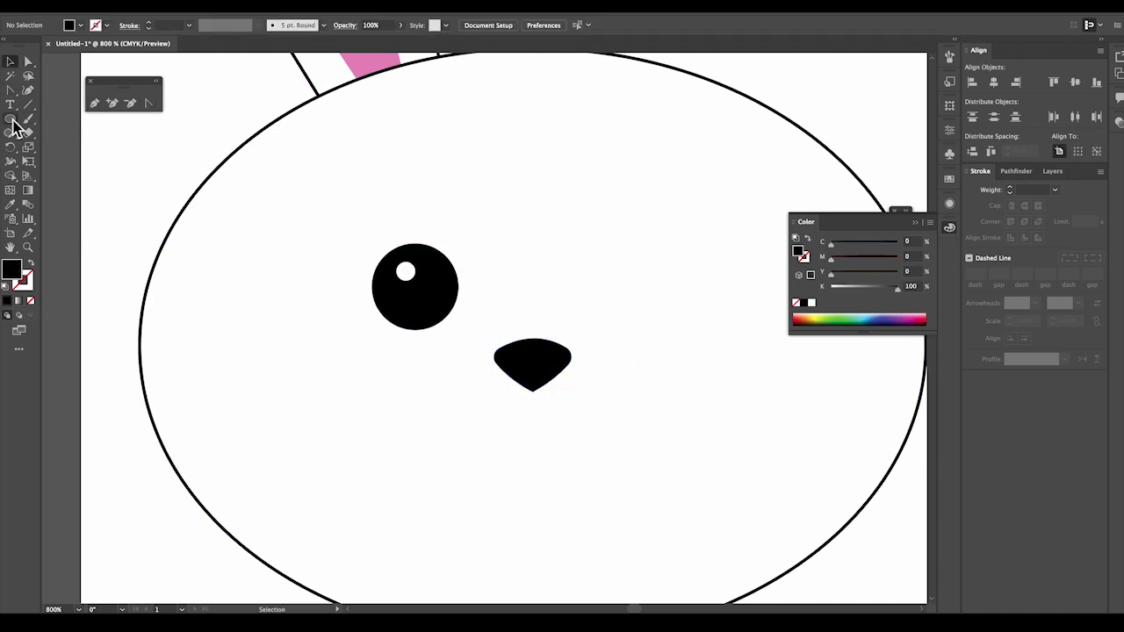
Draw a light pink cheek ellipse, about 0.21 by 0.14 in with M 26.53 fill, below and left of the eye.
{"action": "left_click", "coordinate": [12, 121]}
{"action": "double_click", "coordinate": [12, 270]}
{"action": "left_click_drag", "start_coordinate": [883, 103], "coordinate": [882, 92]}
{"action": "left_click", "coordinate": [757, 85]}
{"action": "left_click", "coordinate": [1003, 85]}
{"action": "left_click_drag", "start_coordinate": [292, 361], "coordinate": [385, 423]}
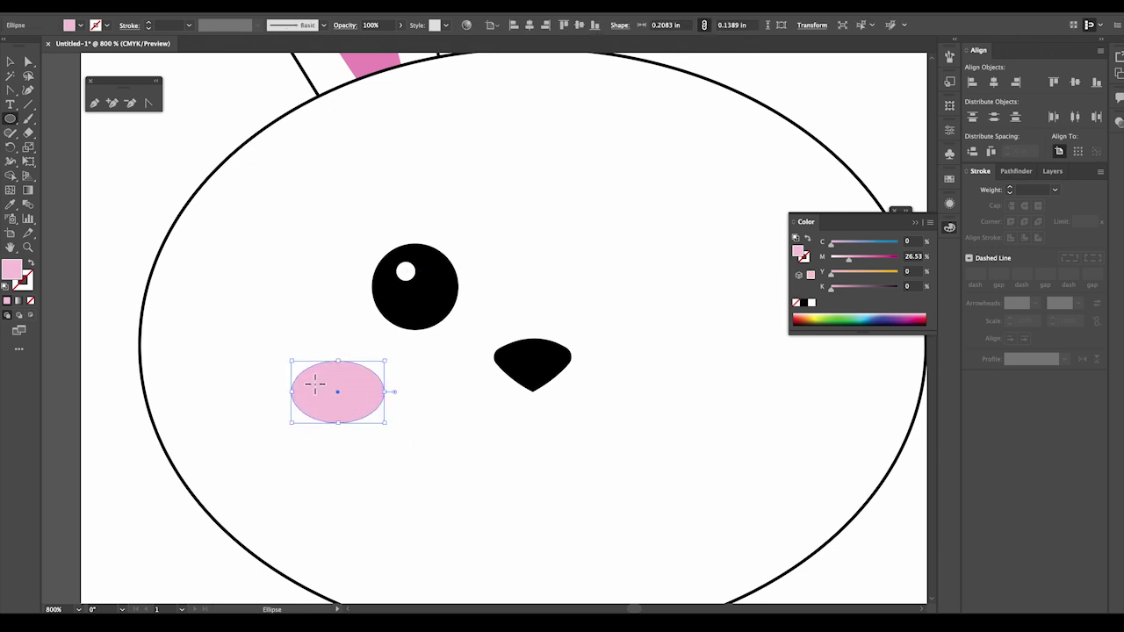
Move the eye with its highlight slightly left and the cheek slightly up.
{"action": "left_click", "coordinate": [406, 272], "text": "shift"}
{"action": "left_click", "coordinate": [97, 237]}
{"action": "left_click", "coordinate": [405, 272]}
{"action": "left_click_drag", "start_coordinate": [437, 289], "coordinate": [425, 289], "text": "shift"}
{"action": "left_click", "coordinate": [63, 206]}
{"action": "left_click_drag", "start_coordinate": [10, 119], "coordinate": [63, 118]}
{"action": "left_click", "coordinate": [803, 302]}
{"action": "left_click_drag", "start_coordinate": [267, 358], "coordinate": [267, 360]}
{"action": "key", "text": "super+z"}
Draw three short whiskers left of the cheek with the Pen tool, using a 2 pt black stroke and no fill.
{"action": "left_click", "coordinate": [32, 264]}
{"action": "left_click", "coordinate": [95, 103]}
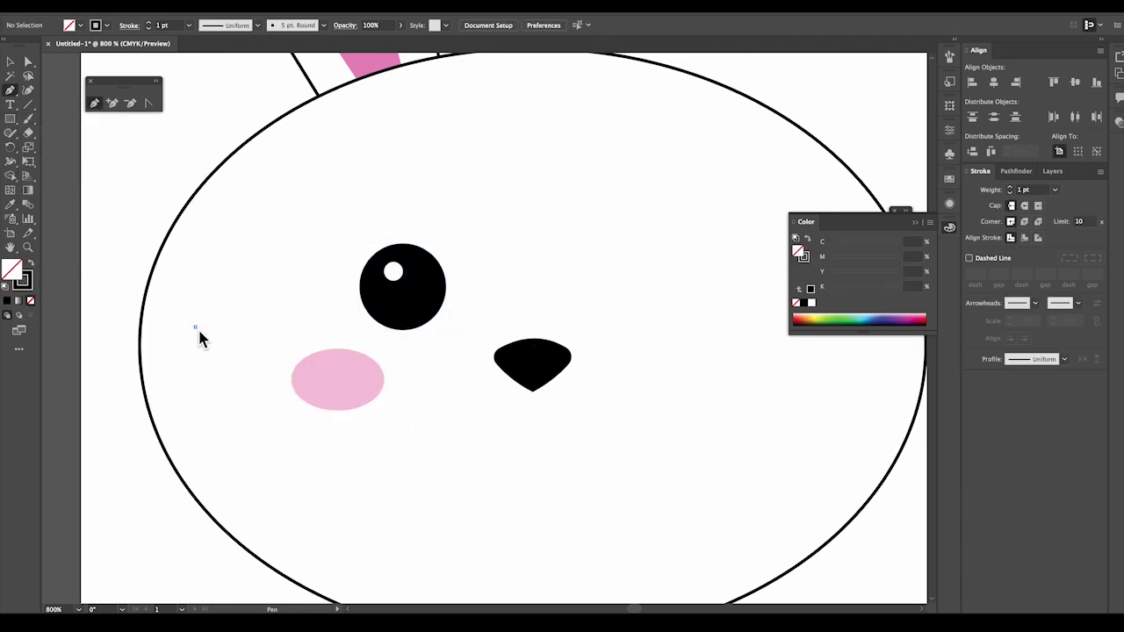
{"action": "left_click", "coordinate": [190, 340]}
{"action": "left_click", "coordinate": [263, 358]}
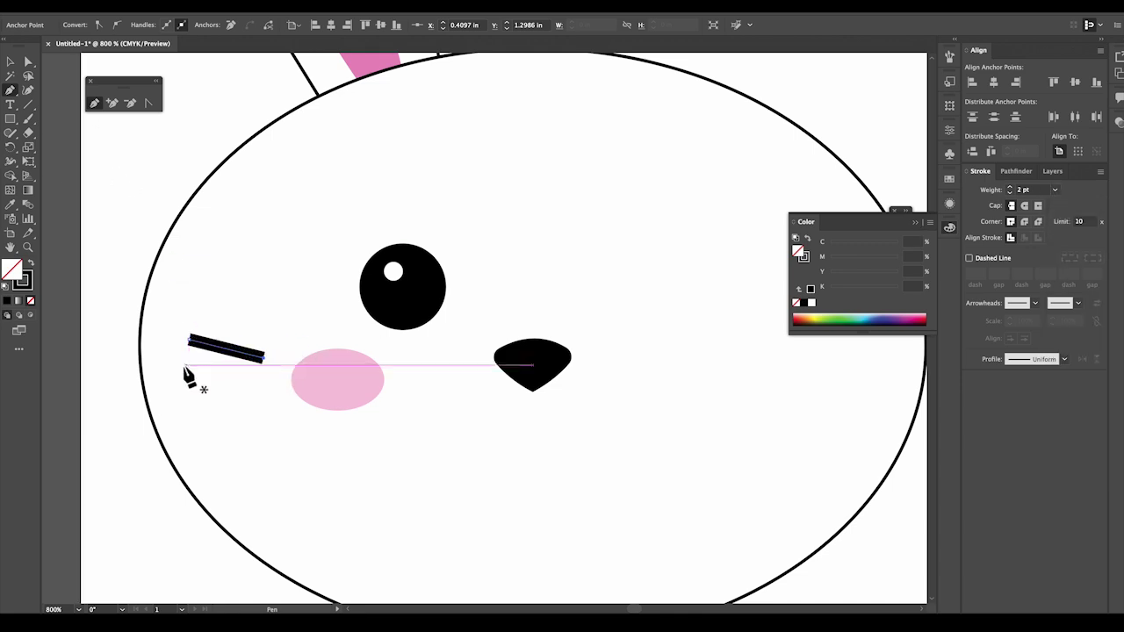
{"action": "key", "text": "Escape"}
{"action": "left_click", "coordinate": [192, 404]}
{"action": "left_click", "coordinate": [261, 392]}
Adjust the positions of the whiskers so they are evenly spaced.
{"action": "left_click", "coordinate": [10, 61]}
{"action": "left_click", "coordinate": [225, 349]}
{"action": "key", "text": "Up"}
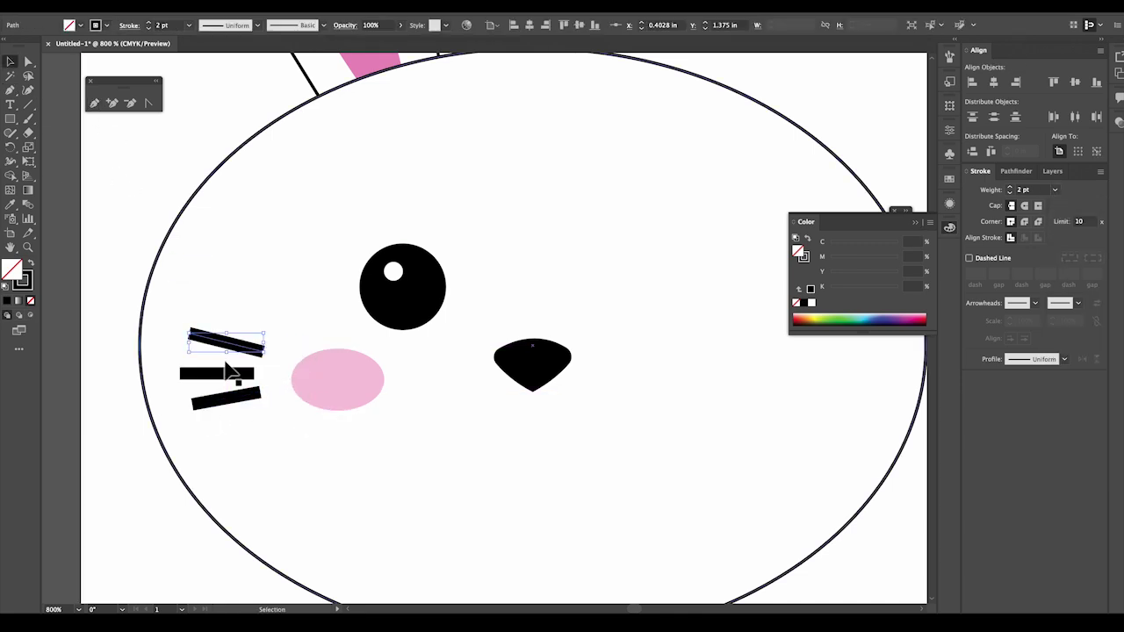
{"action": "left_click", "coordinate": [231, 400]}
{"action": "left_click_drag", "start_coordinate": [227, 379], "coordinate": [234, 378]}
{"action": "key", "text": "super+z"}
Give all three whiskers round stroke caps.
{"action": "left_click", "coordinate": [218, 408]}
{"action": "left_click", "coordinate": [215, 375], "text": "shift"}
{"action": "left_click", "coordinate": [225, 344], "text": "shift"}
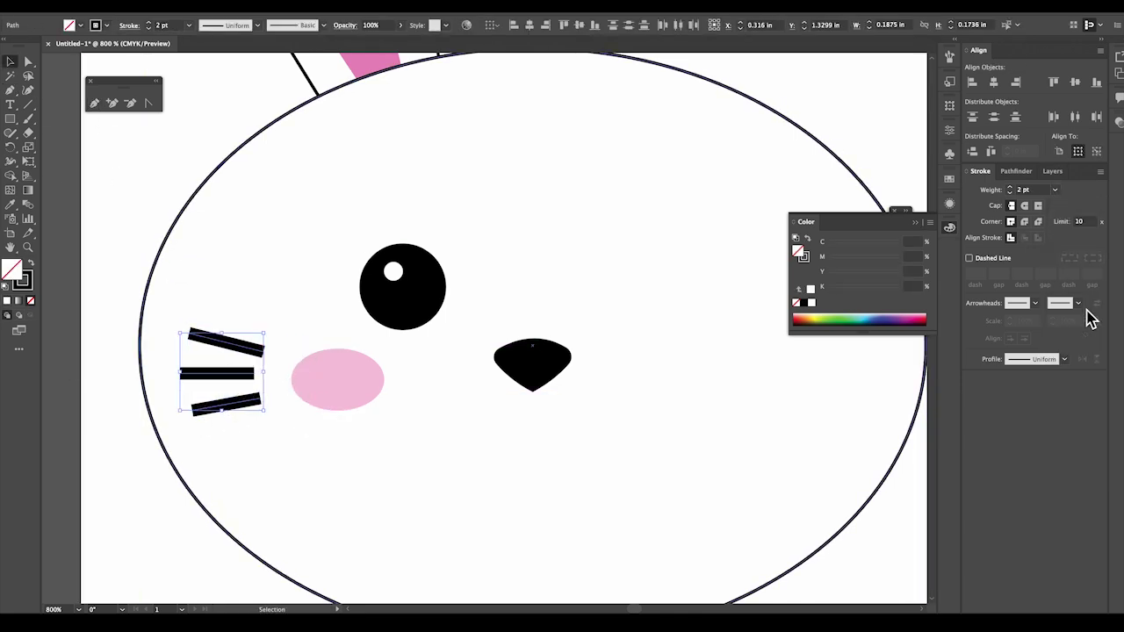
{"action": "left_click", "coordinate": [1025, 206]}
{"action": "left_click", "coordinate": [109, 313]}
Draw the left half of the mouth from the nose's lower tip with the Pen tool, using a 0.75 pt stroke.
{"action": "scroll", "coordinate": [88, 299], "scroll_direction": "right", "scroll_amount": 1}
{"action": "left_click", "coordinate": [95, 104]}
{"action": "left_click", "coordinate": [1055, 189]}
{"action": "left_click", "coordinate": [1066, 218]}
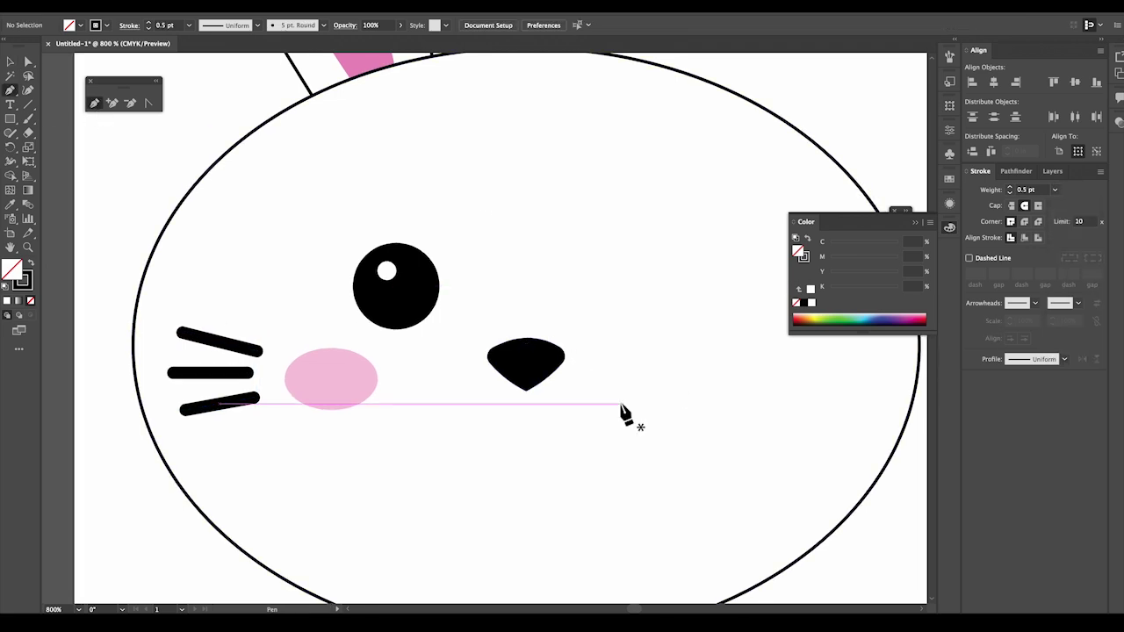
{"action": "left_click", "coordinate": [524, 389]}
{"action": "left_click", "coordinate": [524, 413]}
{"action": "left_click_drag", "start_coordinate": [455, 413], "coordinate": [429, 369]}
{"action": "left_click", "coordinate": [1056, 191]}
{"action": "left_click", "coordinate": [1067, 229]}
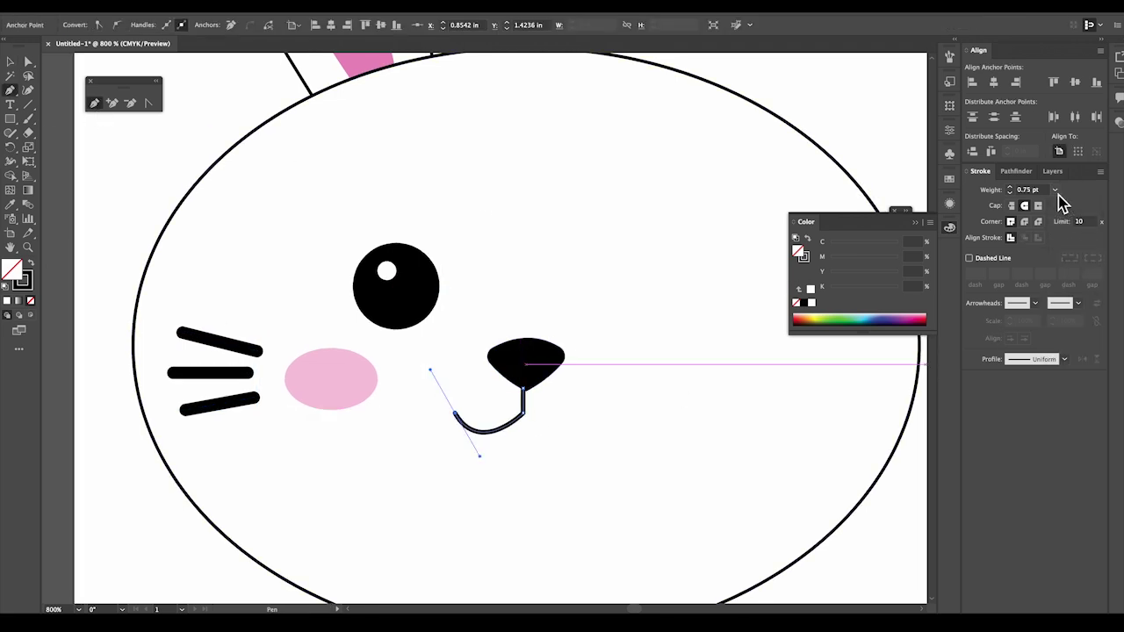
{"action": "key", "text": "Escape"}
{"action": "left_click", "coordinate": [65, 128]}
Create a left-right reflected copy of the half mouth.
{"action": "left_click", "coordinate": [10, 61]}
{"action": "left_click", "coordinate": [508, 425]}
{"action": "right_click", "coordinate": [508, 424]}
{"action": "mouse_move", "coordinate": [563, 541]}
{"action": "left_click", "coordinate": [645, 539]}
{"action": "left_click", "coordinate": [700, 259]}
Nudge the mirrored mouth half right until its vertical line coincides with the original's under the nose.
{"action": "key", "text": "Right"}
{"action": "key", "text": "Right"}
{"action": "key", "text": "Right"}
{"action": "key", "text": "Right"}
{"action": "key", "text": "Right"}
{"action": "key", "text": "Right"}
{"action": "key", "text": "Right"}
{"action": "key", "text": "Right"}
{"action": "key", "text": "Right"}
{"action": "key", "text": "Right"}
{"action": "key", "text": "Right"}
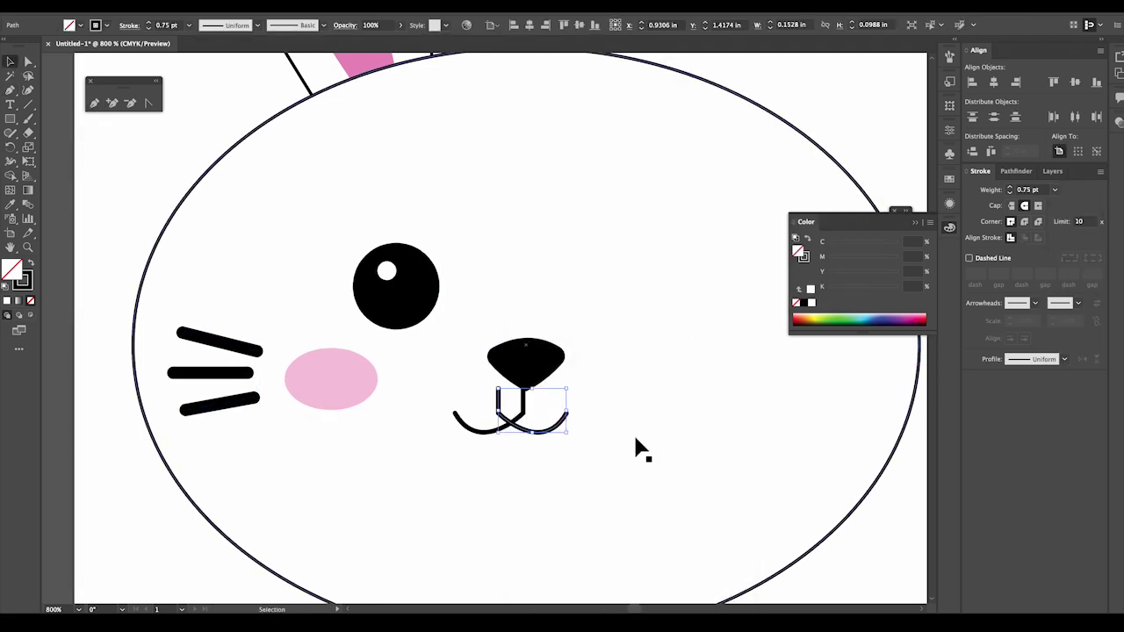
{"action": "left_click", "coordinate": [110, 313]}
Create a left-right reflected copy of the outer ear together with its pink inner ear.
{"action": "key", "text": "super+minus"}
{"action": "key", "text": "super+minus"}
{"action": "scroll", "coordinate": [413, 209], "scroll_direction": "right", "scroll_amount": 1}
{"action": "left_click", "coordinate": [404, 195]}
{"action": "left_click", "coordinate": [424, 170], "text": "shift"}
{"action": "right_click", "coordinate": [424, 170]}
{"action": "mouse_move", "coordinate": [474, 359]}
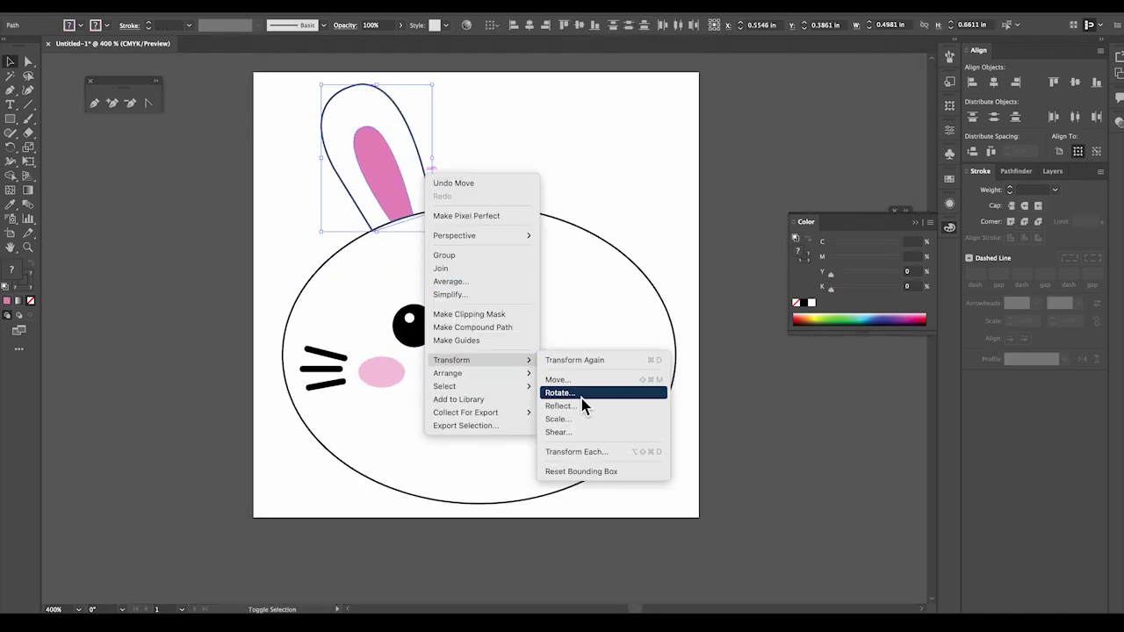
{"action": "left_click", "coordinate": [582, 396]}
{"action": "key", "text": "Escape"}
{"action": "right_click", "coordinate": [410, 192]}
{"action": "mouse_move", "coordinate": [426, 380]}
{"action": "left_click", "coordinate": [540, 425]}
{"action": "left_click", "coordinate": [701, 260]}
Nudge the mirrored outer ear and its pink inner ear right to the matching spot on the other side of the head.
{"action": "key", "text": "Right"}
{"action": "key", "text": "Right"}
{"action": "key", "text": "Right"}
{"action": "key", "text": "Right"}
{"action": "key", "text": "Right"}
{"action": "key", "text": "Right"}
{"action": "key", "text": "Right"}
{"action": "key", "text": "Right"}
{"action": "key", "text": "Right"}
{"action": "key", "text": "Right"}
{"action": "key", "text": "Right"}
{"action": "key", "text": "Right"}
{"action": "key", "text": "Right"}
{"action": "key", "text": "Right"}
{"action": "key", "text": "Right"}
{"action": "key", "text": "Right"}
{"action": "key", "text": "Right"}
{"action": "key", "text": "Right"}
{"action": "key", "text": "Right"}
{"action": "key", "text": "Right"}
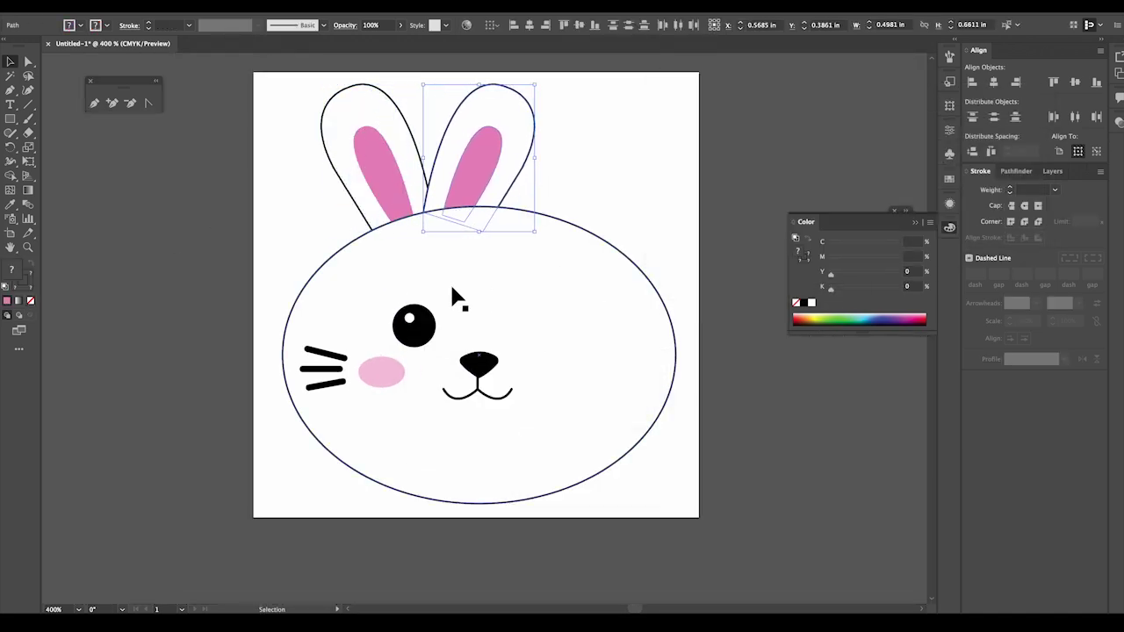
{"action": "key", "text": "Right"}
{"action": "key", "text": "Right"}
{"action": "key", "text": "Right"}
{"action": "key", "text": "Left"}
{"action": "key", "text": "Left"}
Nudge the left outer ear together with its pink inner ear slightly right to balance the pair.
{"action": "left_click", "coordinate": [405, 197]}
{"action": "left_click", "coordinate": [425, 198], "text": "shift"}
{"action": "key", "text": "Right"}
{"action": "key", "text": "Right"}
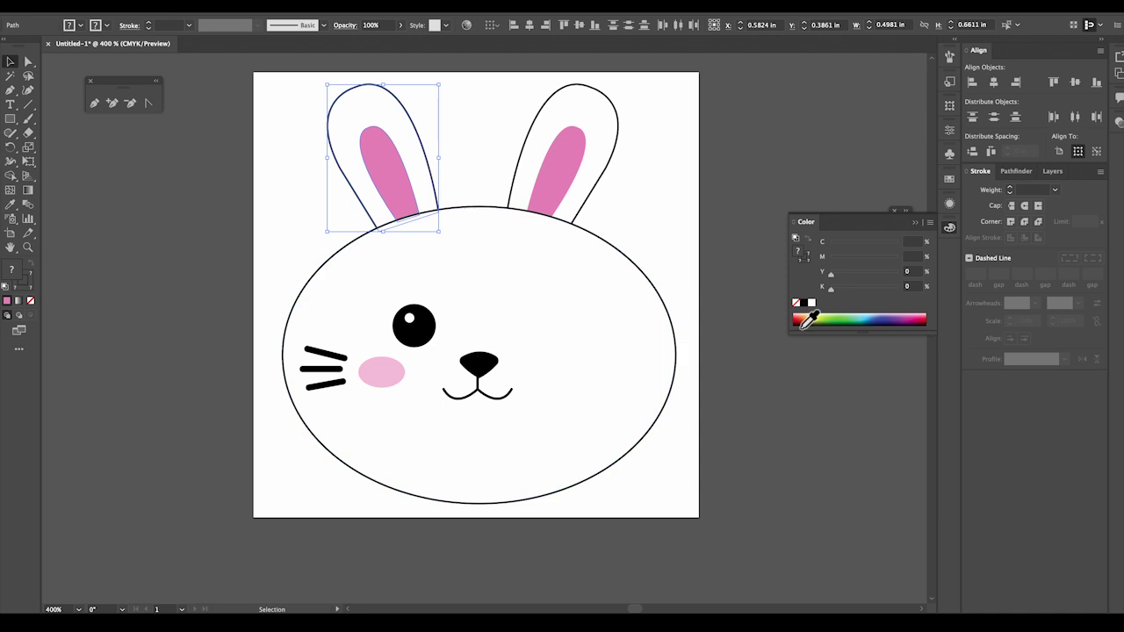
Try to create a reflected copy of the left-side facial features.
{"action": "left_click", "coordinate": [807, 315]}
{"action": "key", "text": "super+z"}
{"action": "left_click", "coordinate": [742, 325]}
{"action": "left_click", "coordinate": [377, 361]}
{"action": "left_click", "coordinate": [409, 335], "text": "shift"}
{"action": "left_click", "coordinate": [338, 357], "text": "shift"}
{"action": "left_click", "coordinate": [337, 369], "text": "shift"}
{"action": "right_click", "coordinate": [318, 352]}
{"action": "mouse_move", "coordinate": [347, 541]}
{"action": "left_click", "coordinate": [470, 537]}
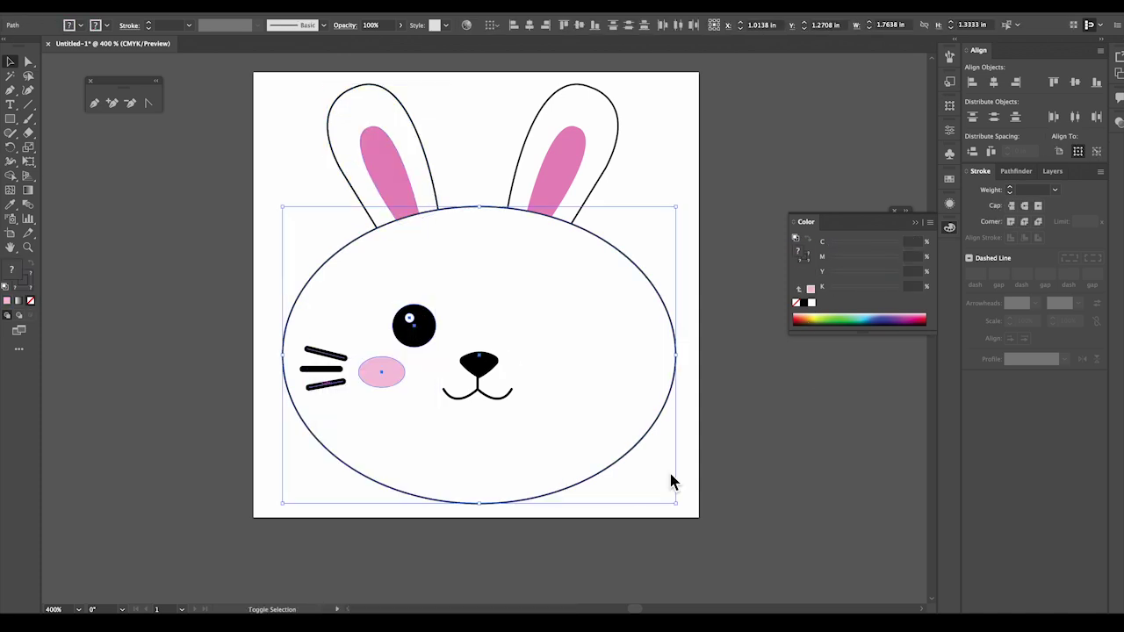
{"action": "left_click", "coordinate": [760, 260]}
{"action": "right_click", "coordinate": [343, 387]}
{"action": "mouse_move", "coordinate": [391, 537]}
{"action": "left_click", "coordinate": [509, 538]}
{"action": "left_click", "coordinate": [759, 260]}
{"action": "key", "text": "super+z"}
{"action": "right_click", "coordinate": [379, 381]}
{"action": "mouse_move", "coordinate": [442, 545]}
{"action": "left_click", "coordinate": [509, 542]}
{"action": "left_click", "coordinate": [700, 257]}
{"action": "left_click", "coordinate": [690, 281]}
{"action": "key", "text": "super+z"}
{"action": "key", "text": "super+shift+a"}
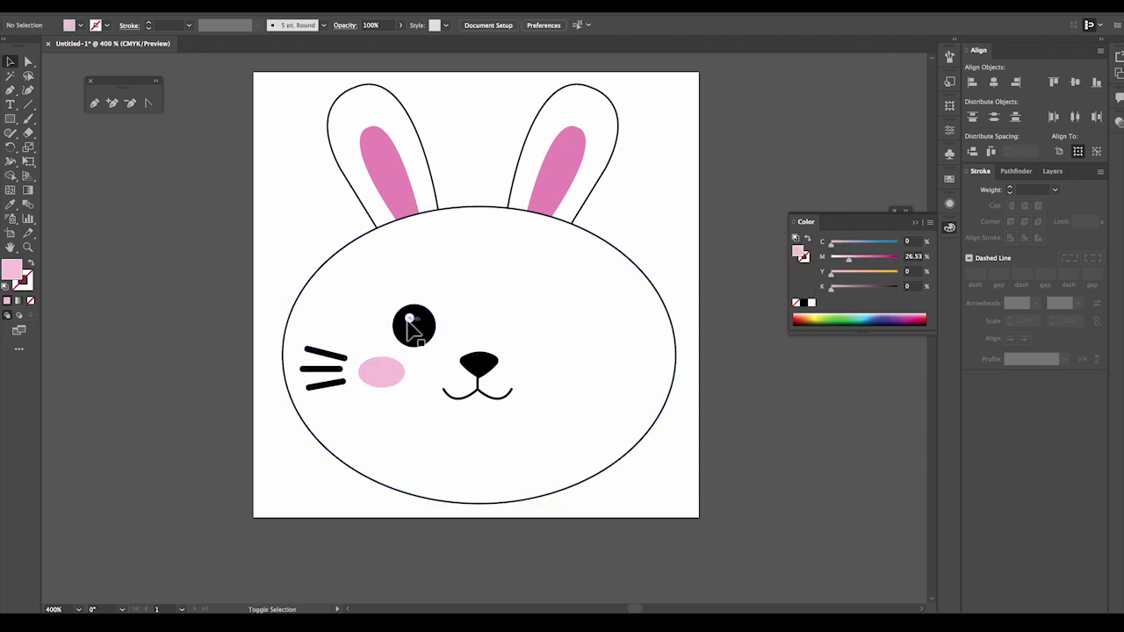
Create a left-right reflected copy of the left eye with its highlight, the cheek and the three whiskers.
{"action": "left_click", "coordinate": [410, 318], "text": "shift"}
{"action": "left_click", "coordinate": [415, 336], "text": "shift"}
{"action": "left_click", "coordinate": [385, 371], "text": "shift"}
{"action": "left_click", "coordinate": [325, 354], "text": "shift"}
{"action": "left_click", "coordinate": [327, 369], "text": "shift"}
{"action": "left_click", "coordinate": [328, 383], "text": "shift"}
{"action": "right_click", "coordinate": [335, 384]}
{"action": "mouse_move", "coordinate": [378, 542]}
{"action": "left_click", "coordinate": [492, 543]}
{"action": "left_click", "coordinate": [696, 278]}
Nudge the mirrored eye, cheek and whiskers right until they sit symmetrically on the other side of the face.
{"action": "key", "text": "Right"}
{"action": "key", "text": "Right"}
{"action": "key", "text": "Right"}
{"action": "key", "text": "Right"}
{"action": "key", "text": "Right"}
{"action": "key", "text": "Right"}
{"action": "key", "text": "Right"}
{"action": "key", "text": "Right"}
{"action": "key", "text": "Right"}
{"action": "key", "text": "Right"}
{"action": "key", "text": "Right"}
{"action": "key", "text": "Right"}
{"action": "key", "text": "Right"}
{"action": "key", "text": "Right"}
{"action": "key", "text": "Right"}
{"action": "key", "text": "Right"}
{"action": "key", "text": "Right"}
{"action": "key", "text": "Right"}
{"action": "key", "text": "Right"}
{"action": "key", "text": "Right"}
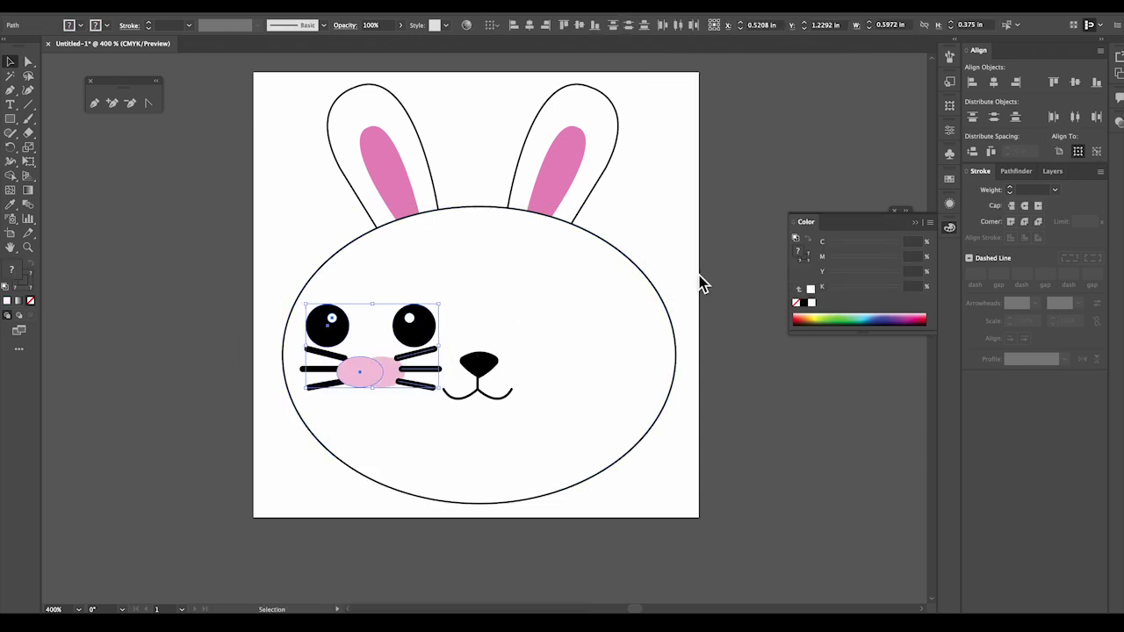
{"action": "key", "text": "Right"}
{"action": "key", "text": "Right"}
{"action": "key", "text": "Right"}
{"action": "key", "text": "Right"}
{"action": "key", "text": "Right"}
{"action": "key", "text": "Right"}
{"action": "key", "text": "Right"}
{"action": "key", "text": "Right"}
{"action": "key", "text": "Right"}
{"action": "key", "text": "Right"}
{"action": "key", "text": "Right"}
{"action": "key", "text": "Right"}
{"action": "key", "text": "Right"}
{"action": "key", "text": "Right"}
{"action": "key", "text": "Right"}
{"action": "key", "text": "Right"}
{"action": "key", "text": "Right"}
{"action": "key", "text": "Right"}
{"action": "key", "text": "Right"}
{"action": "key", "text": "Right"}
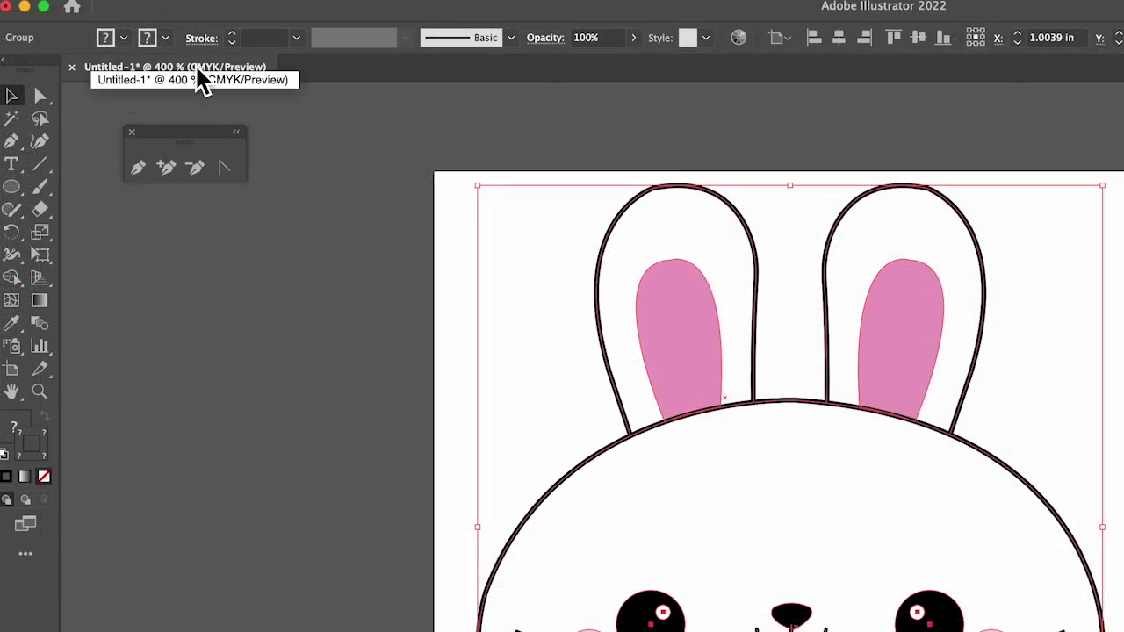
Export the bunny as the PNG file "easter bunny.png" at High (300 ppi) resolution with a transparent background.
{"action": "left_click", "coordinate": [130, 2]}
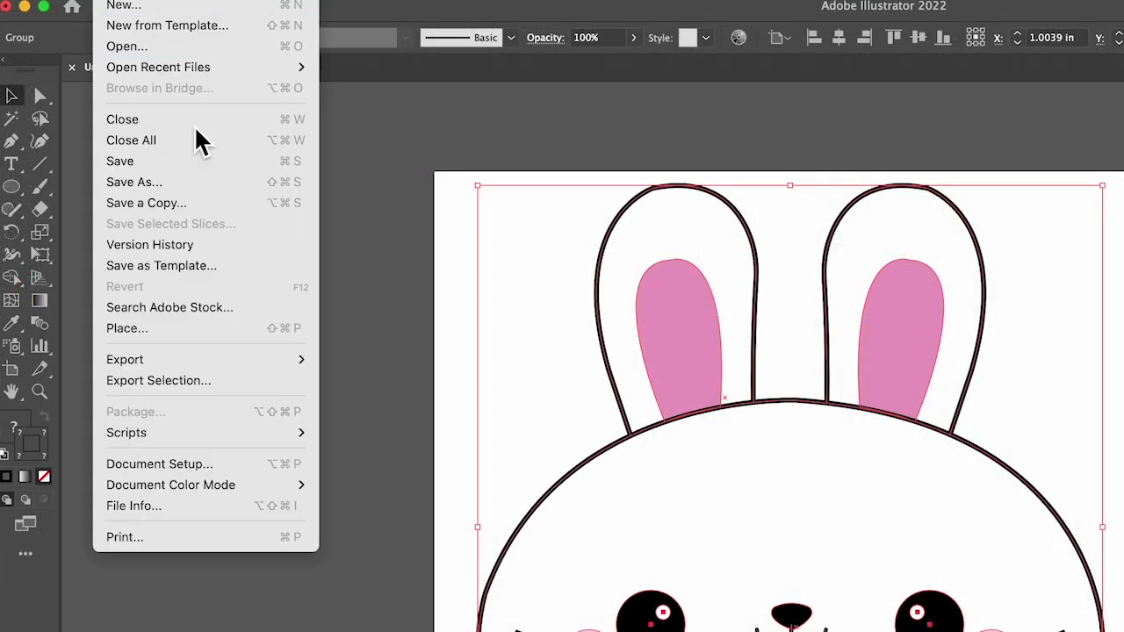
{"action": "mouse_move", "coordinate": [281, 359]}
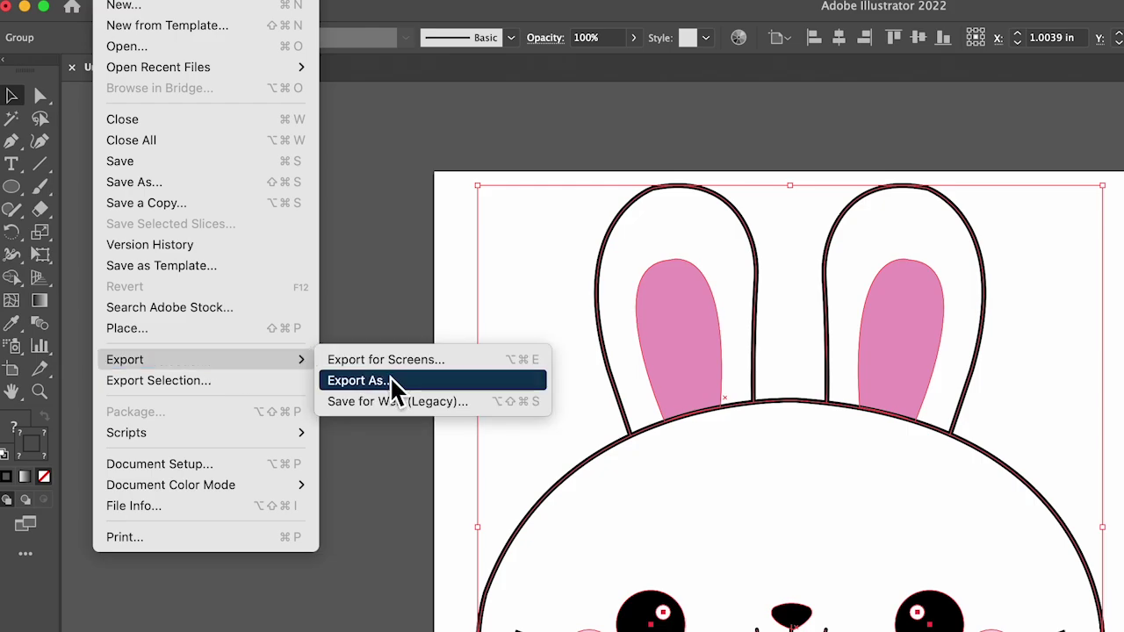
{"action": "left_click", "coordinate": [395, 387]}
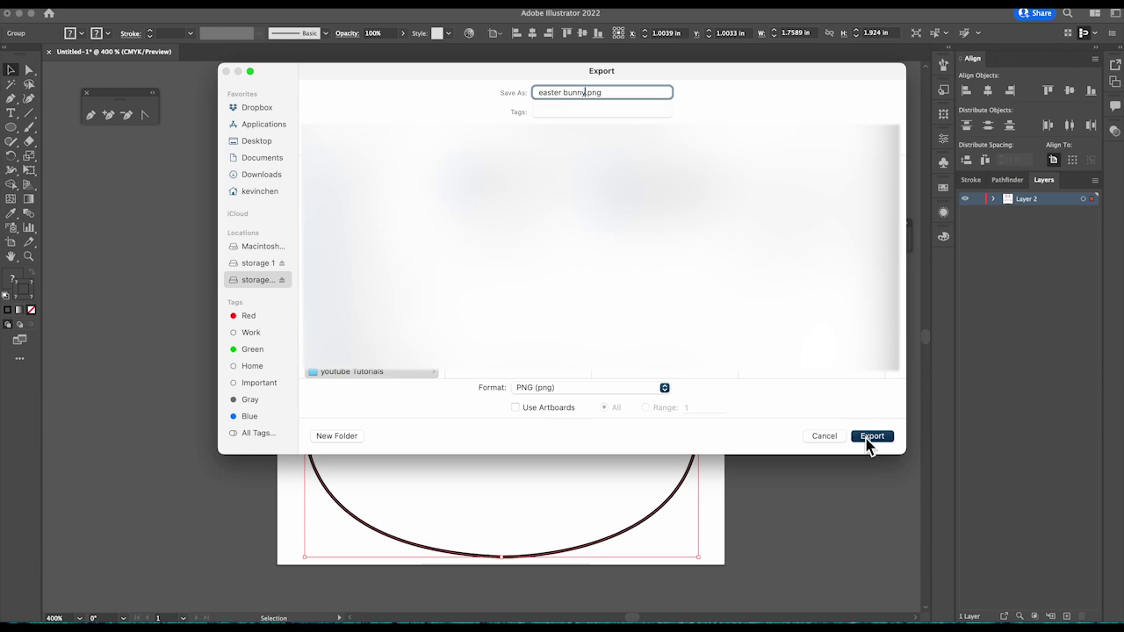
{"action": "left_click", "coordinate": [871, 436]}
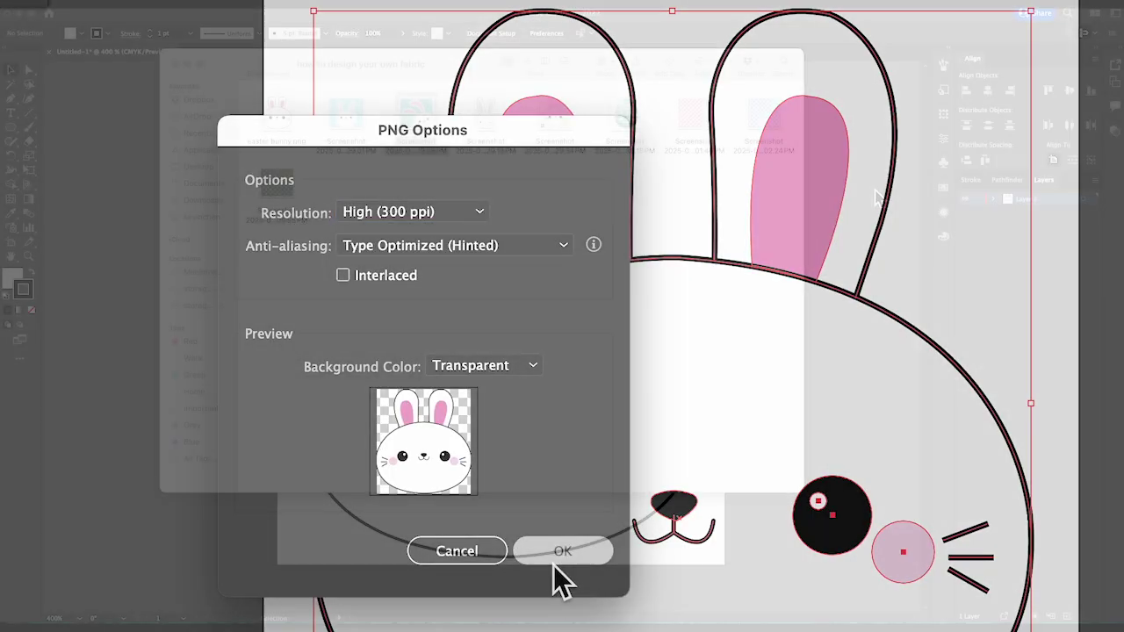
Ungroup the tilted bunny and reposition the white highlights at the upper left of both eyes.
{"action": "right_click", "coordinate": [452, 413]}
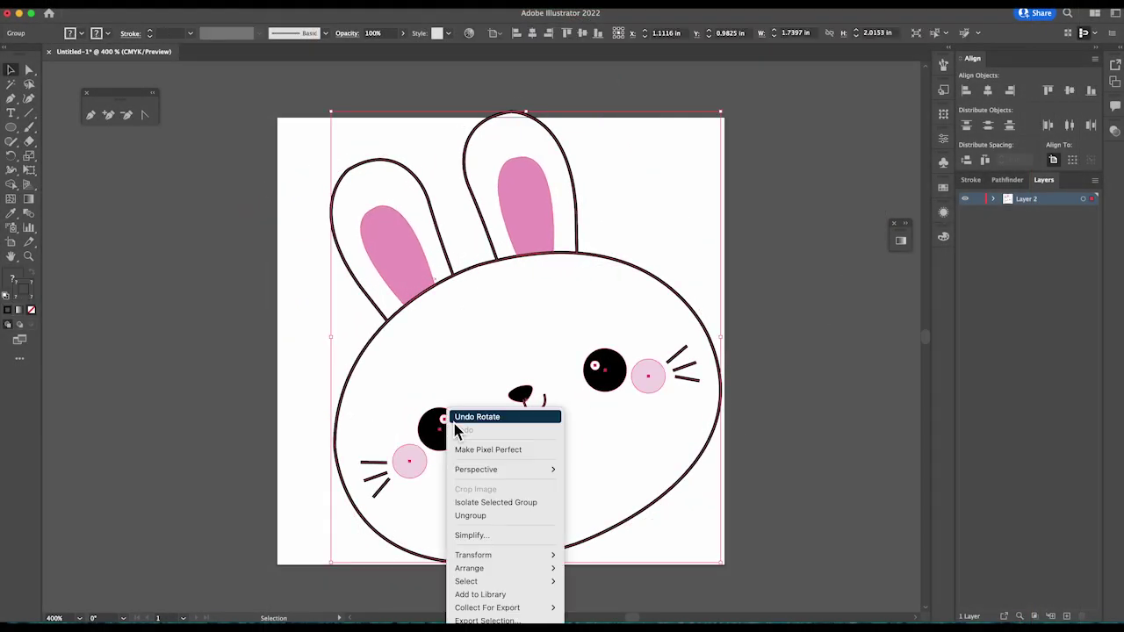
{"action": "key", "text": "Escape"}
{"action": "key", "text": "super+equal"}
{"action": "key", "text": "super+equal"}
{"action": "key", "text": "super+equal"}
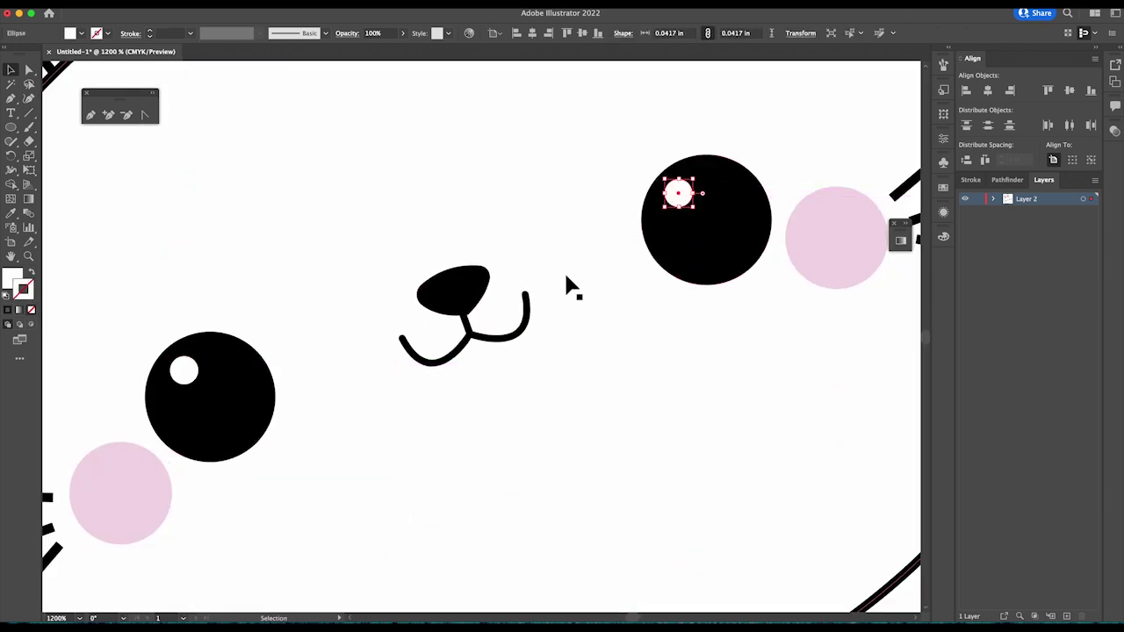
{"action": "scroll", "coordinate": [570, 286], "scroll_direction": "right", "scroll_amount": 2}
{"action": "left_click", "coordinate": [135, 371]}
{"action": "key", "text": "Down"}
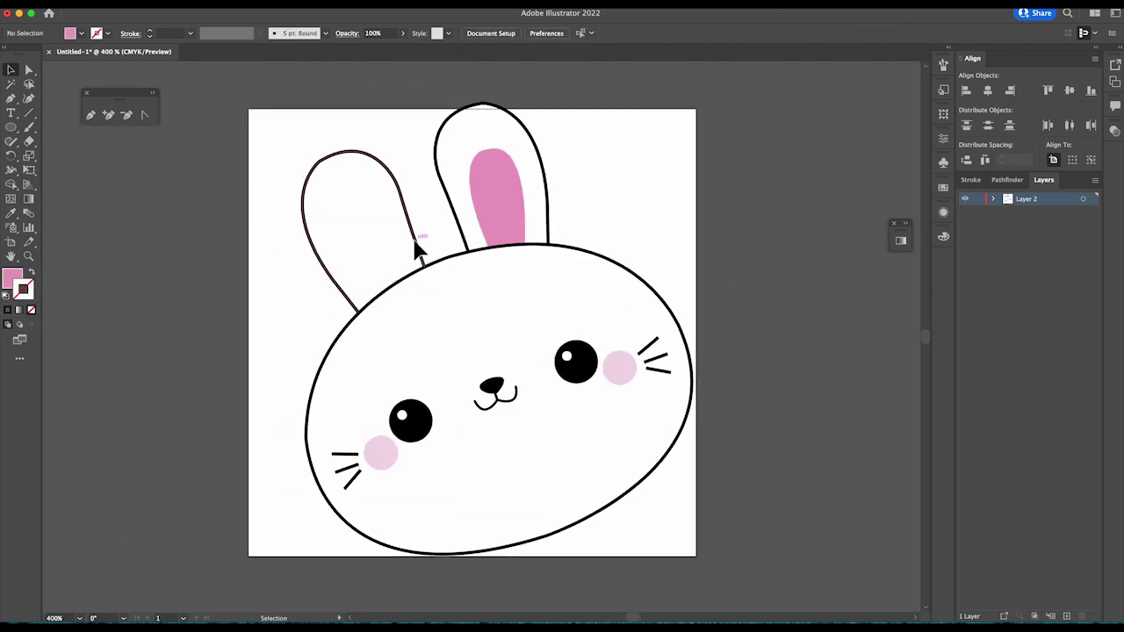
Replace the upright left ear with a drooping ear outline drawn with the Pen tool using a 1 pt stroke.
{"action": "key", "text": "Delete"}
{"action": "key", "text": "super+z"}
{"action": "left_click", "coordinate": [11, 98]}
{"action": "left_click", "coordinate": [425, 265]}
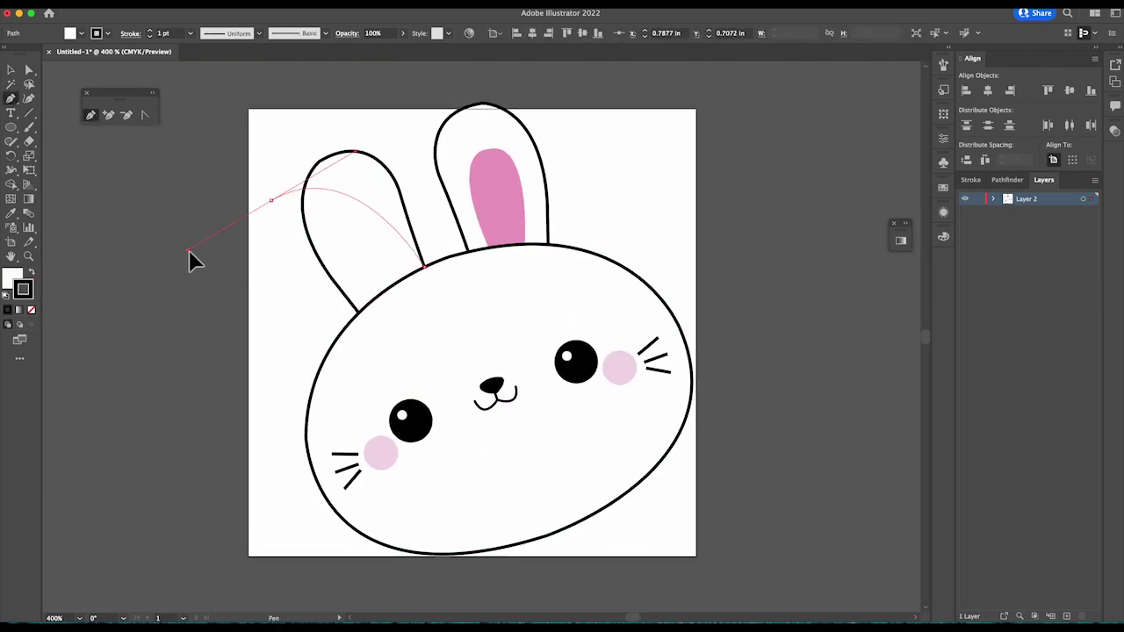
{"action": "left_click_drag", "start_coordinate": [251, 250], "coordinate": [305, 269]}
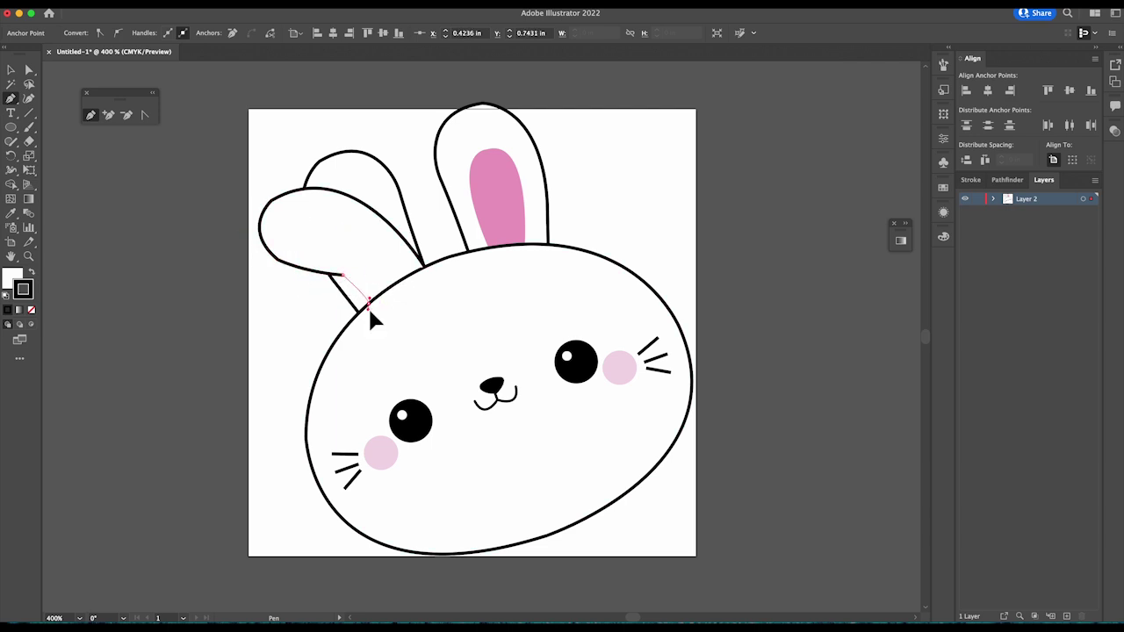
{"action": "key", "text": "v"}
{"action": "left_click", "coordinate": [376, 166]}
{"action": "key", "text": "Delete"}
Arrange the drooping ear behind the head and shift it so its base tucks under the head outline.
{"action": "left_click", "coordinate": [418, 249]}
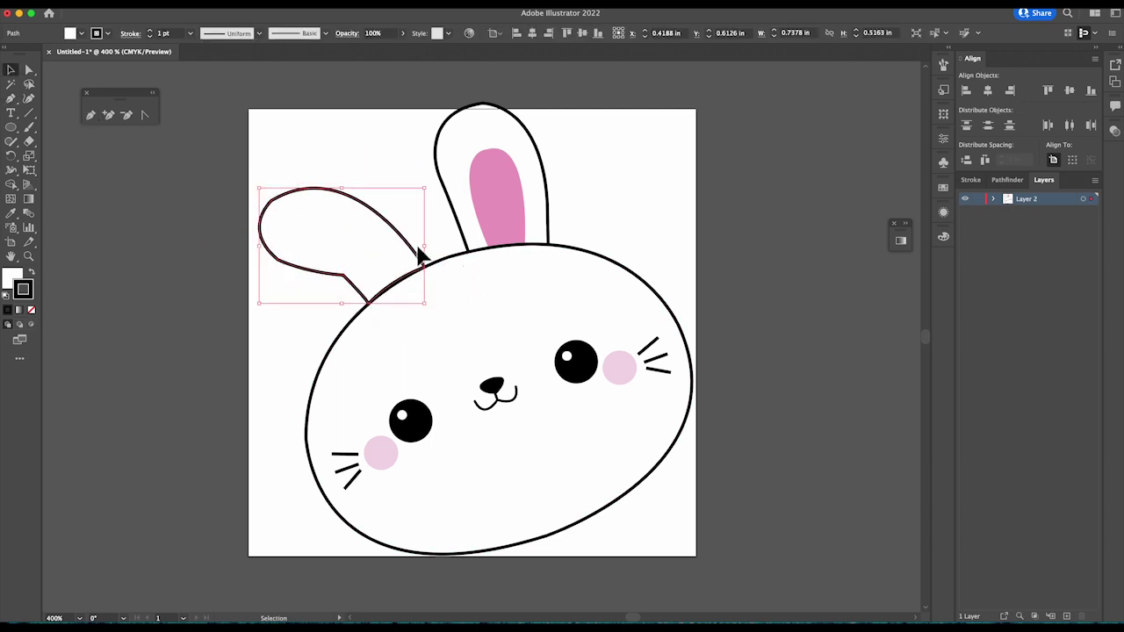
{"action": "right_click", "coordinate": [357, 240]}
{"action": "left_click", "coordinate": [527, 518]}
{"action": "key", "text": "shift+c"}
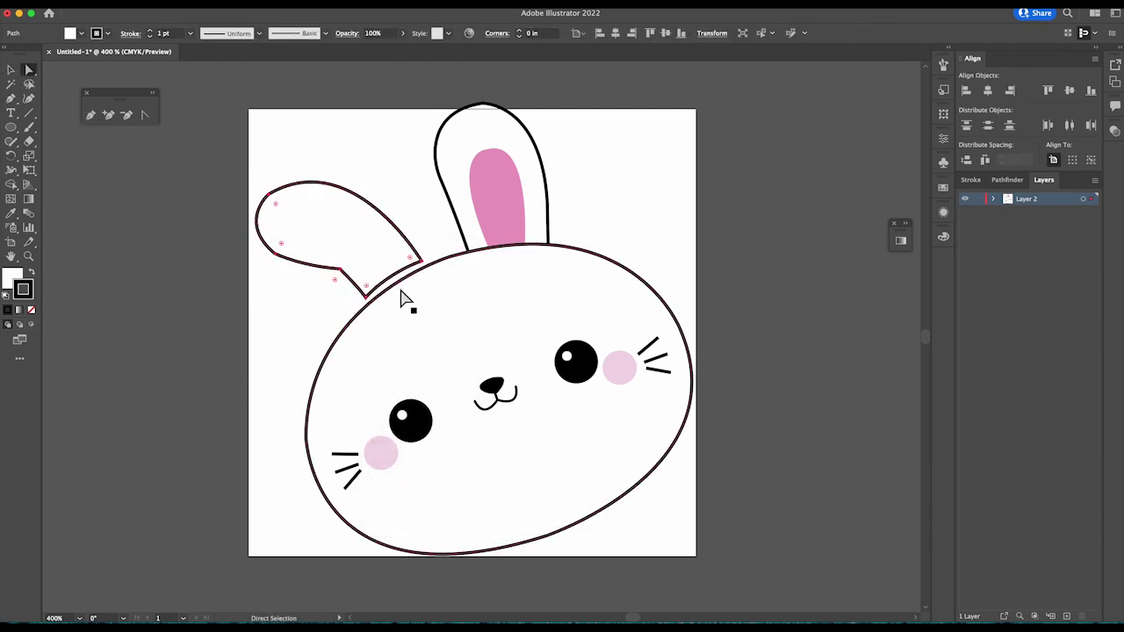
{"action": "left_click_drag", "start_coordinate": [392, 277], "coordinate": [396, 283]}
{"action": "key", "text": "v"}
{"action": "left_click_drag", "start_coordinate": [364, 223], "coordinate": [380, 246]}
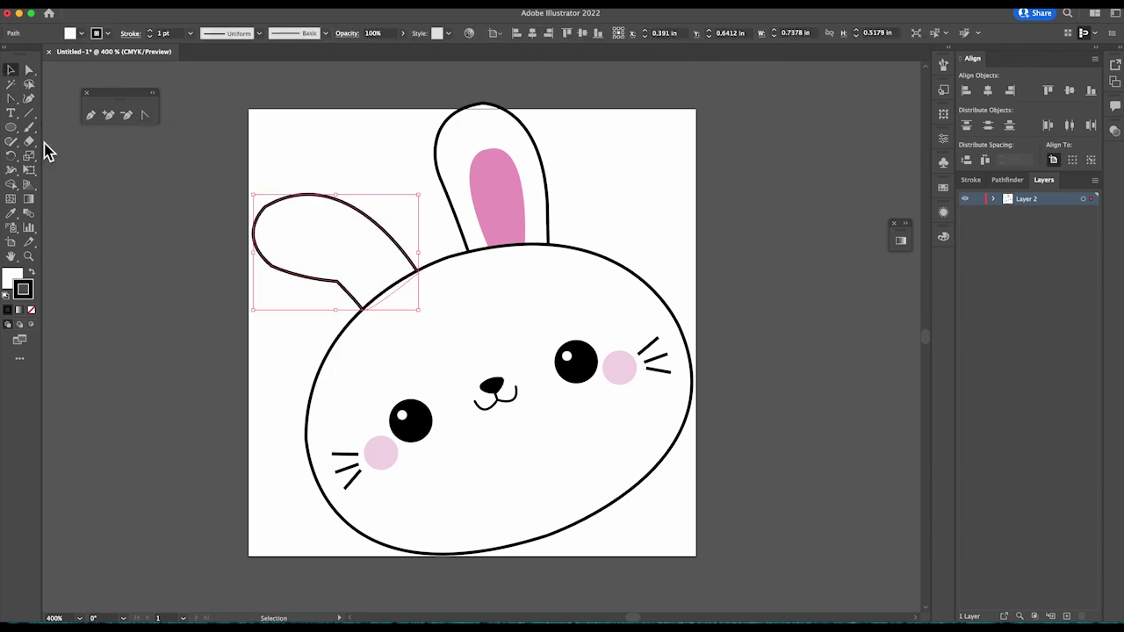
Smooth the sharp corner on the lower edge of the drooping ear.
{"action": "left_click", "coordinate": [28, 72]}
{"action": "key", "text": "i"}
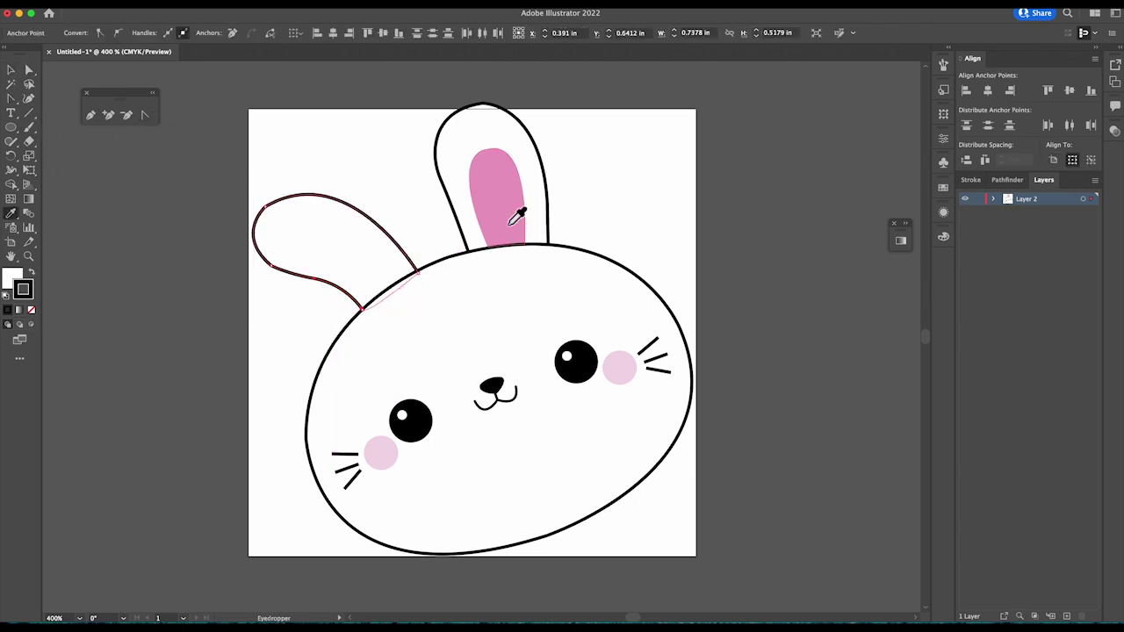
{"action": "left_click", "coordinate": [518, 216]}
{"action": "key", "text": "super+z"}
Draw a curved inner ear shape inside the drooping ear with the Pen tool, using the other inner ear's pink fill.
{"action": "left_click", "coordinate": [11, 69]}
{"action": "left_click", "coordinate": [497, 198]}
{"action": "left_click", "coordinate": [10, 98]}
{"action": "left_click", "coordinate": [402, 279]}
{"action": "left_click_drag", "start_coordinate": [308, 230], "coordinate": [268, 258]}
{"action": "key", "text": "super+z"}
{"action": "key", "text": "super+z"}
{"action": "left_click", "coordinate": [318, 255]}
{"action": "left_click_drag", "start_coordinate": [379, 296], "coordinate": [392, 314]}
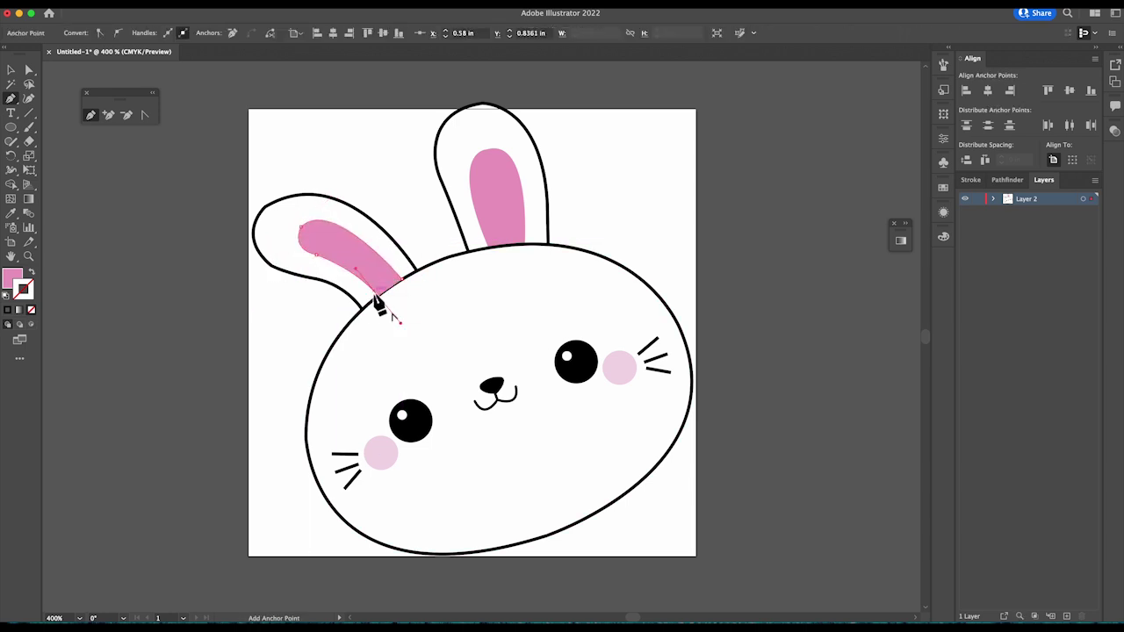
{"action": "left_click", "coordinate": [379, 296]}
{"action": "left_click", "coordinate": [402, 279]}
{"action": "left_click", "coordinate": [11, 70]}
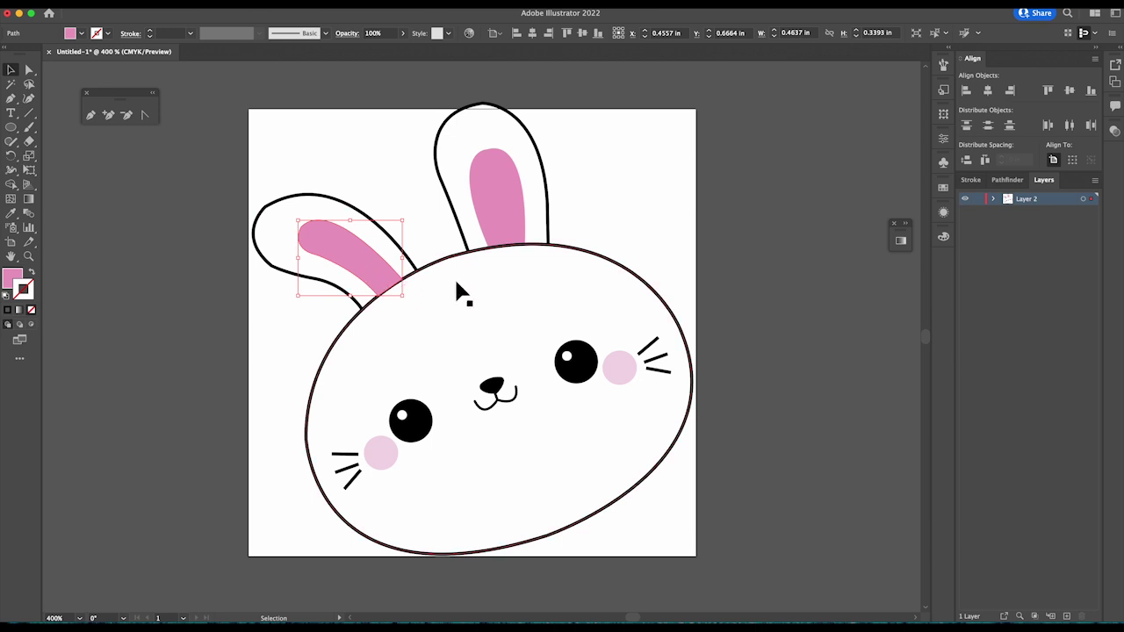
Change the stacking order of the drooping ear's pink inner shape so it sits in front of the outer ear.
{"action": "right_click", "coordinate": [378, 274]}
{"action": "left_click", "coordinate": [557, 519]}
{"action": "right_click", "coordinate": [387, 292]}
{"action": "left_click", "coordinate": [562, 528]}
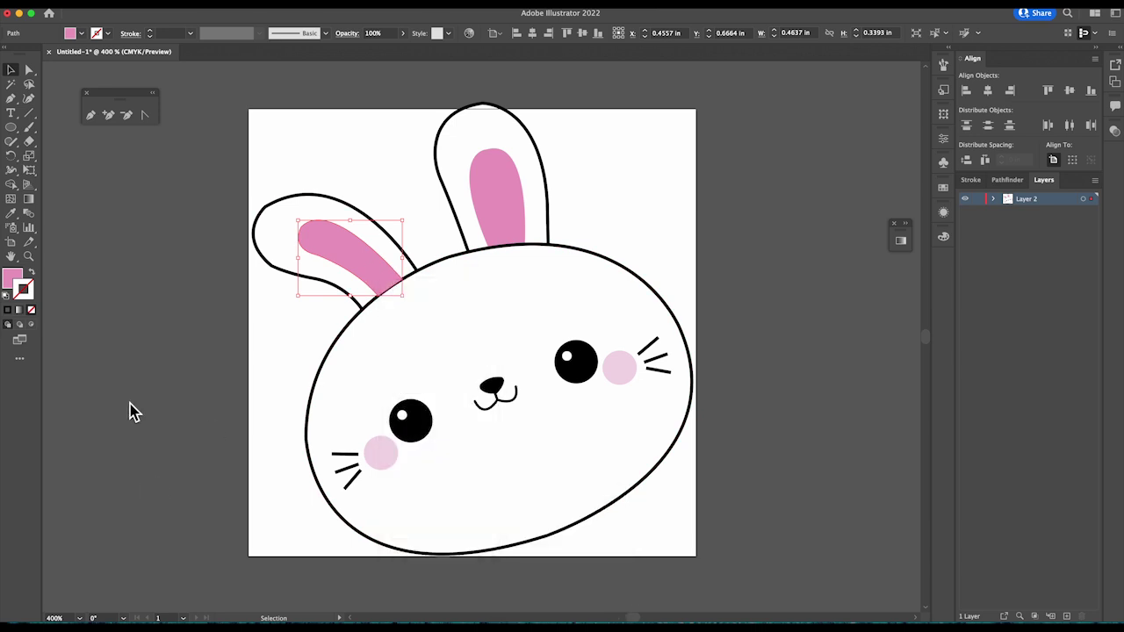
{"action": "right_click", "coordinate": [360, 272]}
{"action": "left_click", "coordinate": [555, 527]}
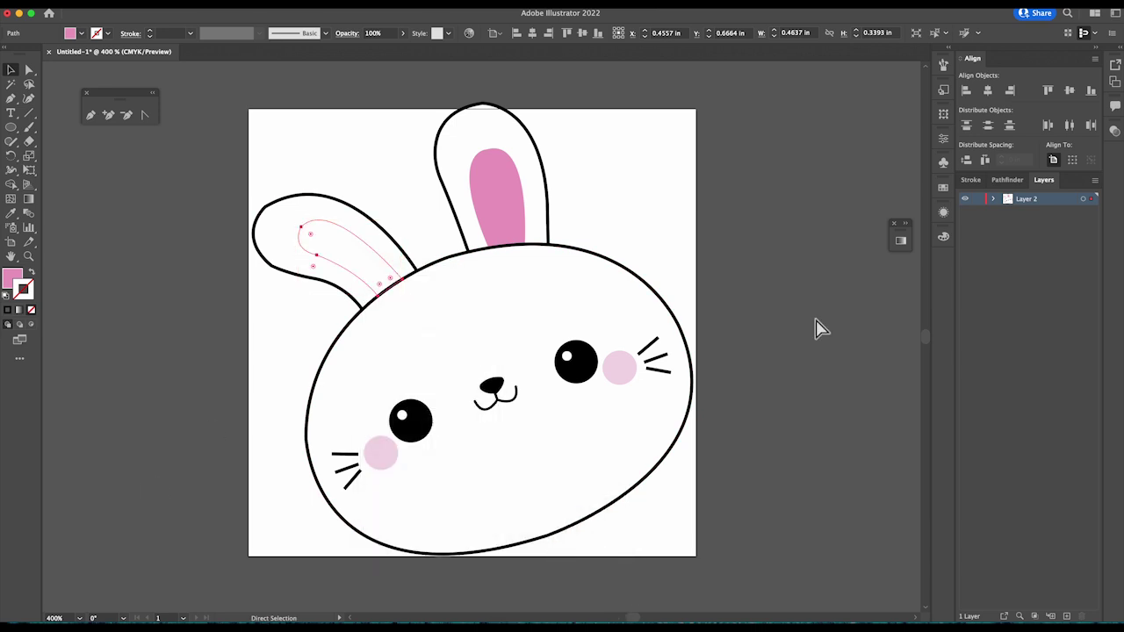
{"action": "right_click", "coordinate": [347, 263]}
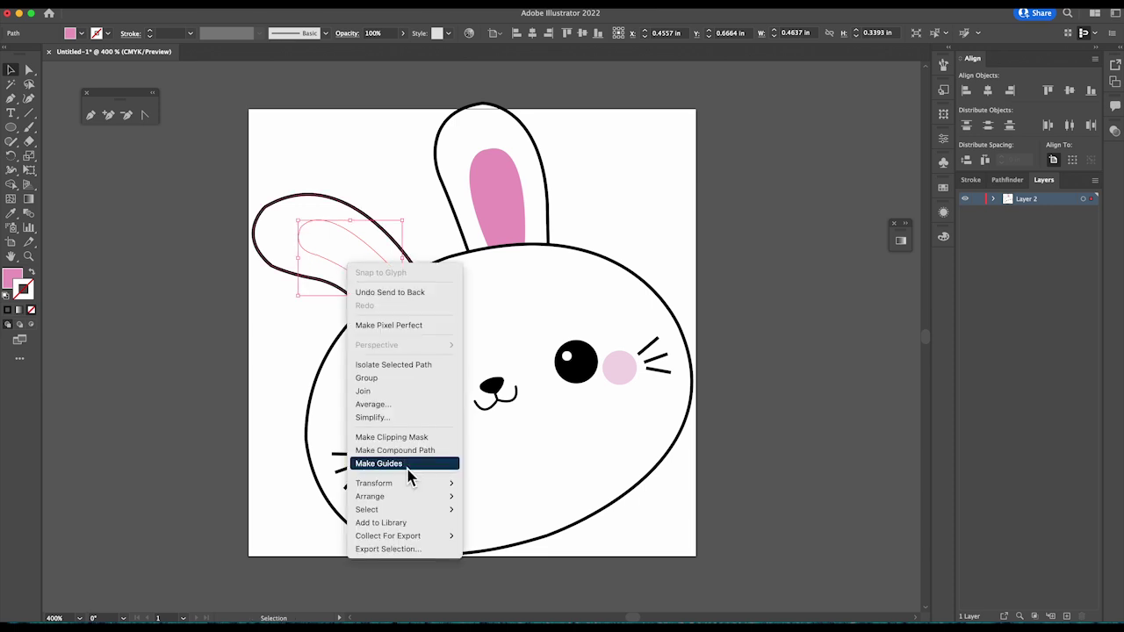
{"action": "mouse_move", "coordinate": [411, 496]}
{"action": "left_click", "coordinate": [510, 497]}
{"action": "left_click", "coordinate": [773, 352]}
Adjust the base corner of the drooping ear's pink inner shape to follow the head outline.
{"action": "key", "text": "super+equal"}
{"action": "key", "text": "super+equal"}
{"action": "key", "text": "super+equal"}
{"action": "scroll", "coordinate": [366, 271], "scroll_direction": "up", "scroll_amount": 3}
{"action": "right_click", "coordinate": [286, 250]}
{"action": "mouse_move", "coordinate": [362, 486]}
{"action": "left_click", "coordinate": [852, 361]}
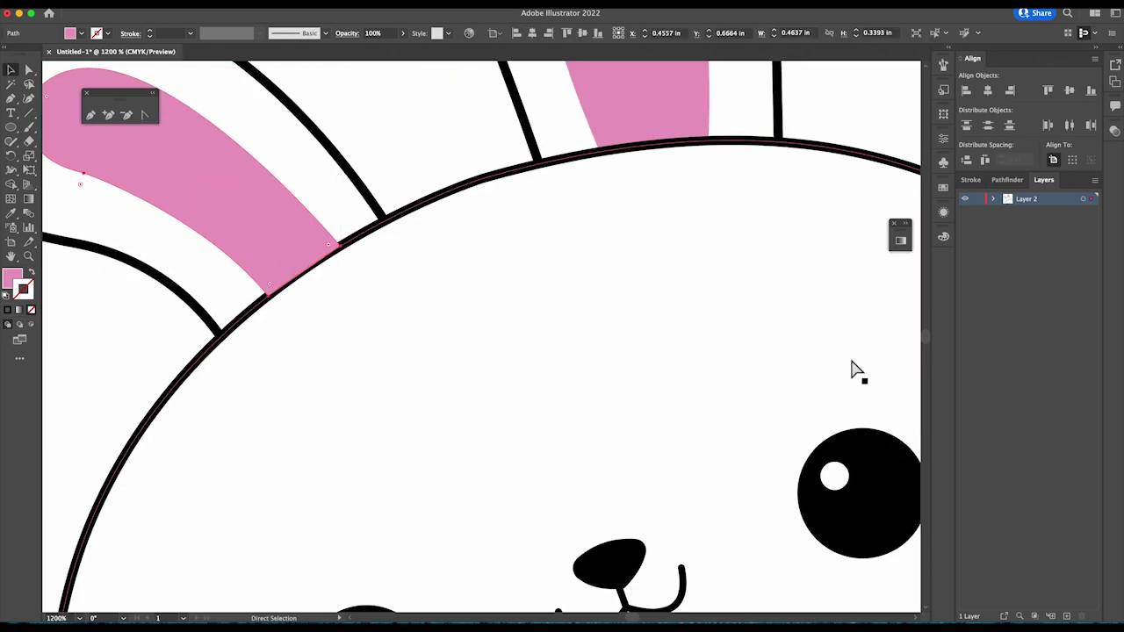
{"action": "left_click", "coordinate": [114, 223]}
{"action": "left_click", "coordinate": [188, 194]}
{"action": "scroll", "coordinate": [255, 254], "scroll_direction": "up", "scroll_amount": 3}
{"action": "mouse_move", "coordinate": [288, 299]}
{"action": "left_mouse_down"}
{"action": "mouse_move", "coordinate": [278, 287]}
{"action": "mouse_move", "coordinate": [277, 300]}
{"action": "left_mouse_up"}
{"action": "scroll", "coordinate": [409, 267], "scroll_direction": "up", "scroll_amount": 1}
Delete the remaining upright ear together with its pink inner shape.
{"action": "key", "text": "super+minus"}
{"action": "key", "text": "super+minus"}
{"action": "key", "text": "super+minus"}
{"action": "left_click", "coordinate": [533, 274]}
{"action": "left_click", "coordinate": [561, 274], "text": "shift"}
{"action": "key", "text": "Delete"}
Duplicate the drooping ear's outline and its pink inner shape.
{"action": "left_click", "coordinate": [430, 284]}
{"action": "left_click", "coordinate": [402, 292], "text": "shift"}
{"action": "key", "text": "super+c"}
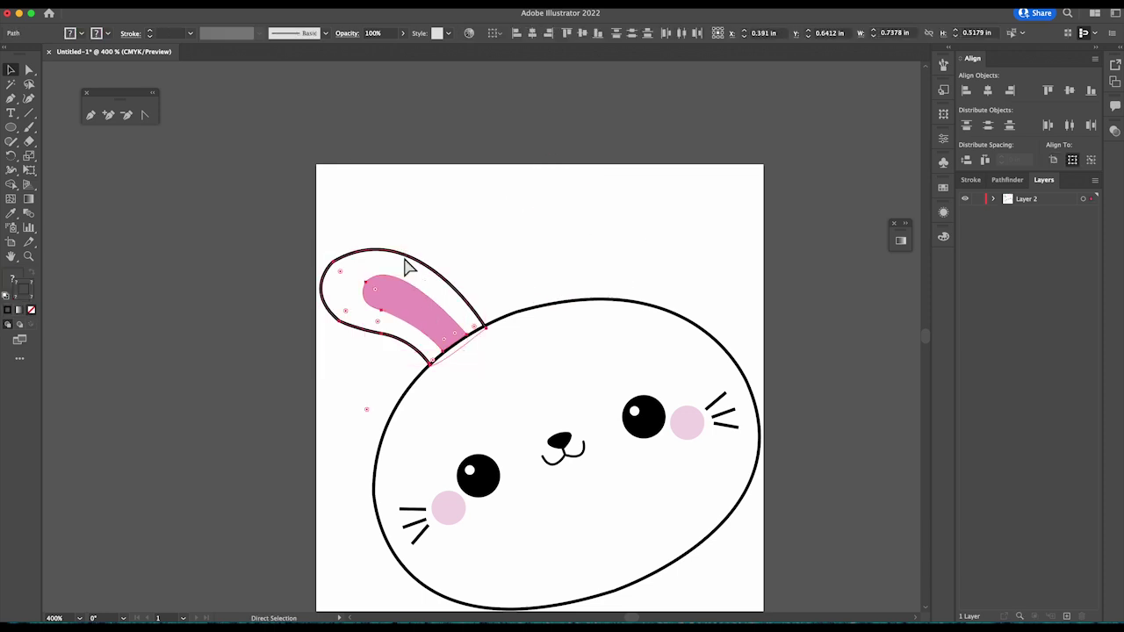
{"action": "key", "text": "super+v"}
Move the copied ear to the other side of the head and rotate it more upright.
{"action": "left_click_drag", "start_coordinate": [503, 326], "coordinate": [559, 211]}
{"action": "left_click_drag", "start_coordinate": [635, 180], "coordinate": [660, 228]}
{"action": "left_click_drag", "start_coordinate": [582, 225], "coordinate": [590, 228]}
Arrange the copied ear behind the head so its base is hidden by the head outline.
{"action": "left_click", "coordinate": [29, 69]}
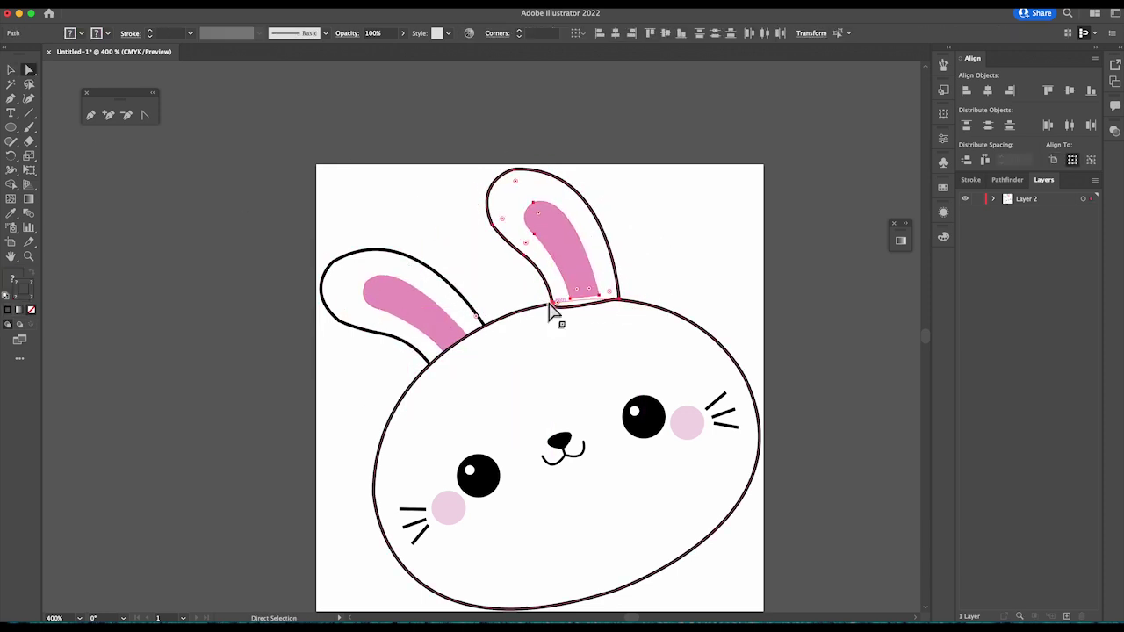
{"action": "right_click", "coordinate": [618, 289]}
{"action": "mouse_move", "coordinate": [647, 492]}
{"action": "left_click", "coordinate": [766, 533]}
{"action": "left_click", "coordinate": [668, 237]}
{"action": "left_click", "coordinate": [581, 288]}
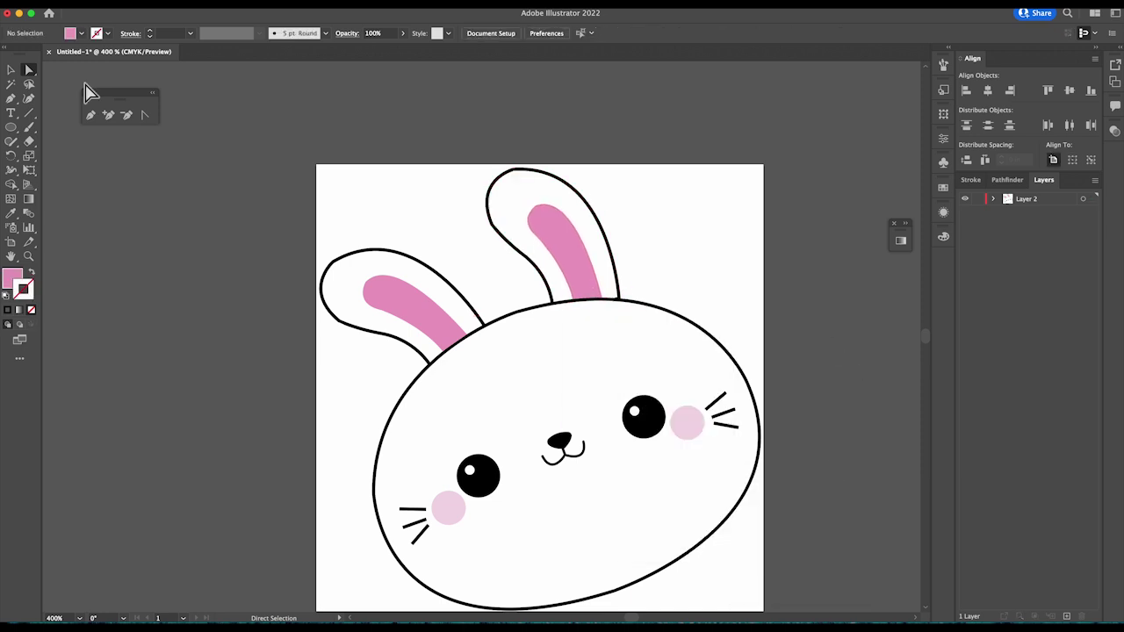
Reshape the tip of the copied ear's outline and rotate its pink inner shape to fit inside.
{"action": "left_click", "coordinate": [515, 174]}
{"action": "left_click_drag", "start_coordinate": [512, 178], "coordinate": [525, 191]}
{"action": "left_click", "coordinate": [600, 293]}
{"action": "left_click", "coordinate": [11, 70]}
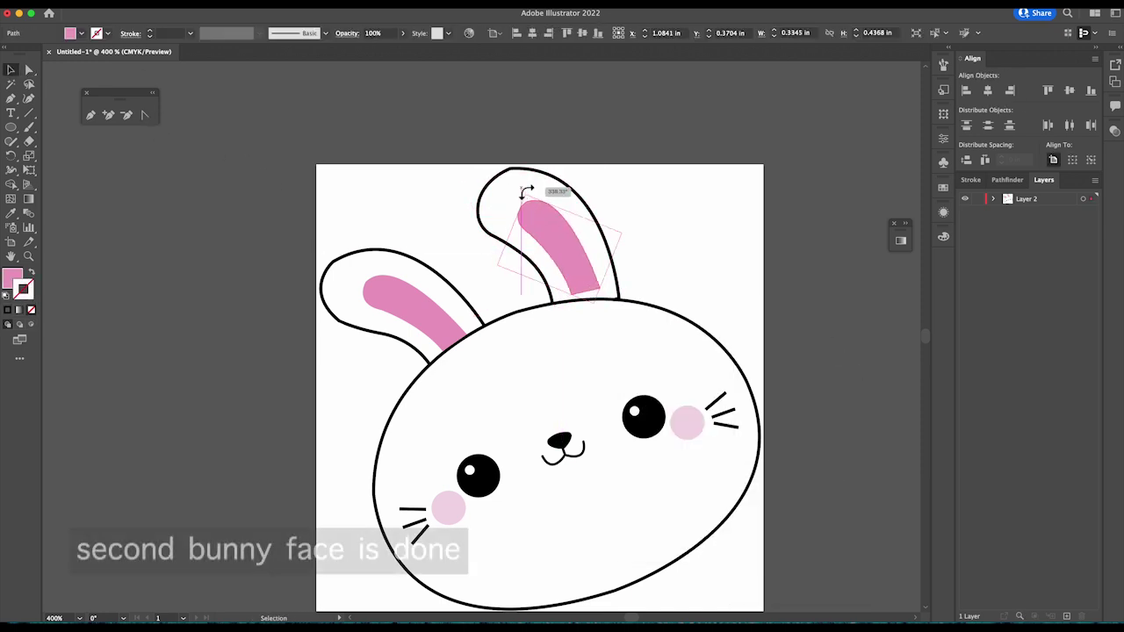
{"action": "left_click", "coordinate": [29, 70]}
{"action": "left_click_drag", "start_coordinate": [603, 293], "coordinate": [608, 300]}
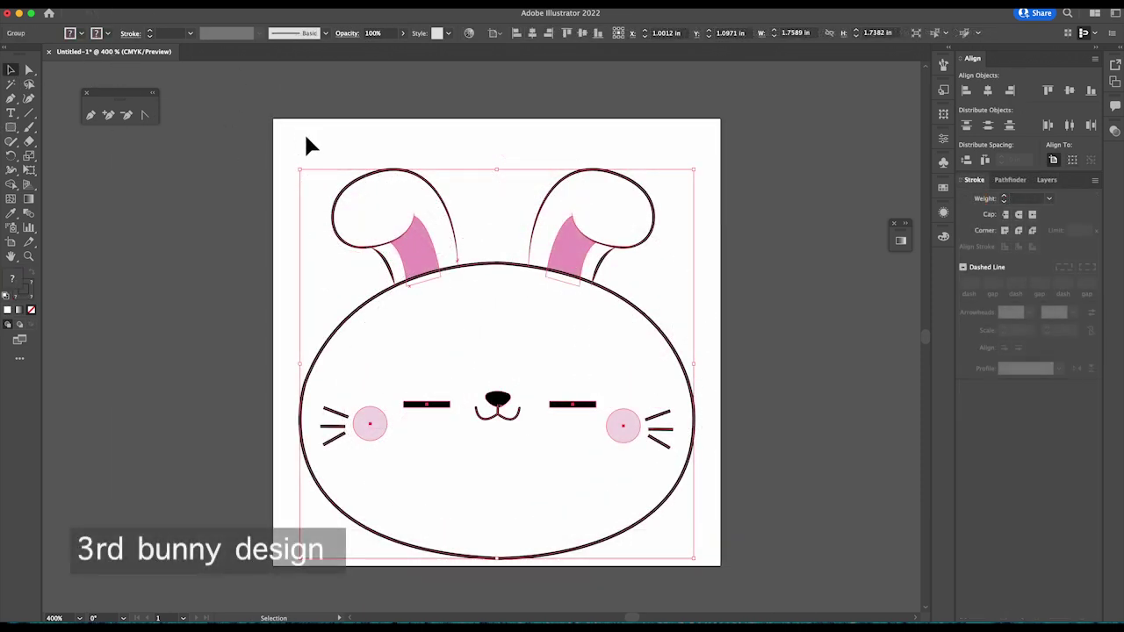
{"action": "left_click", "coordinate": [770, 249]}
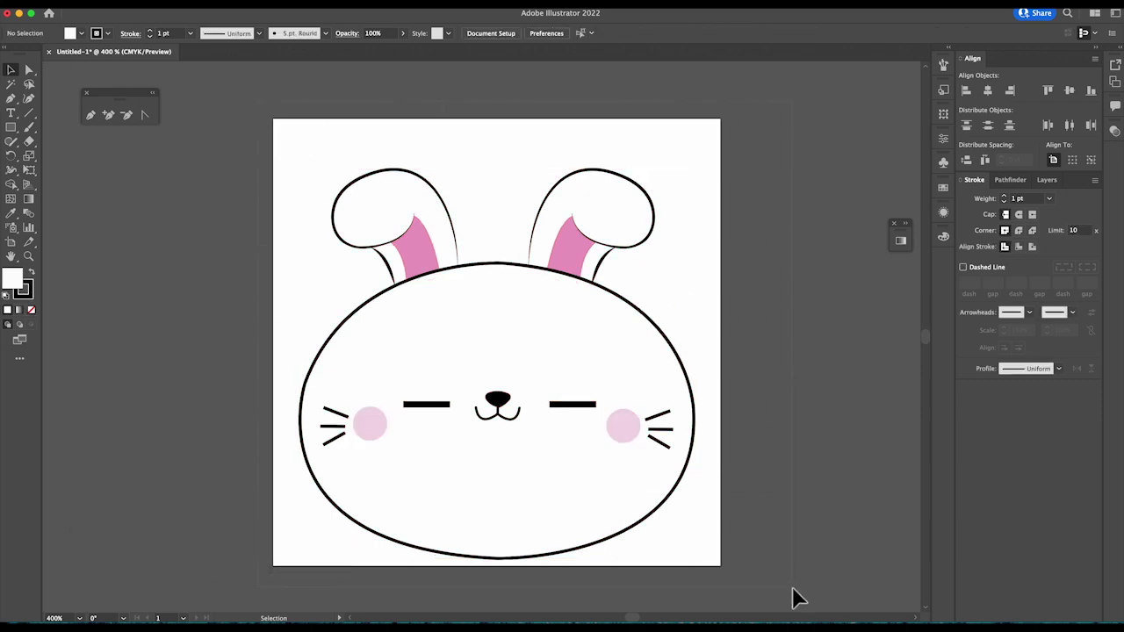
{"action": "key", "text": "ctrl+a"}
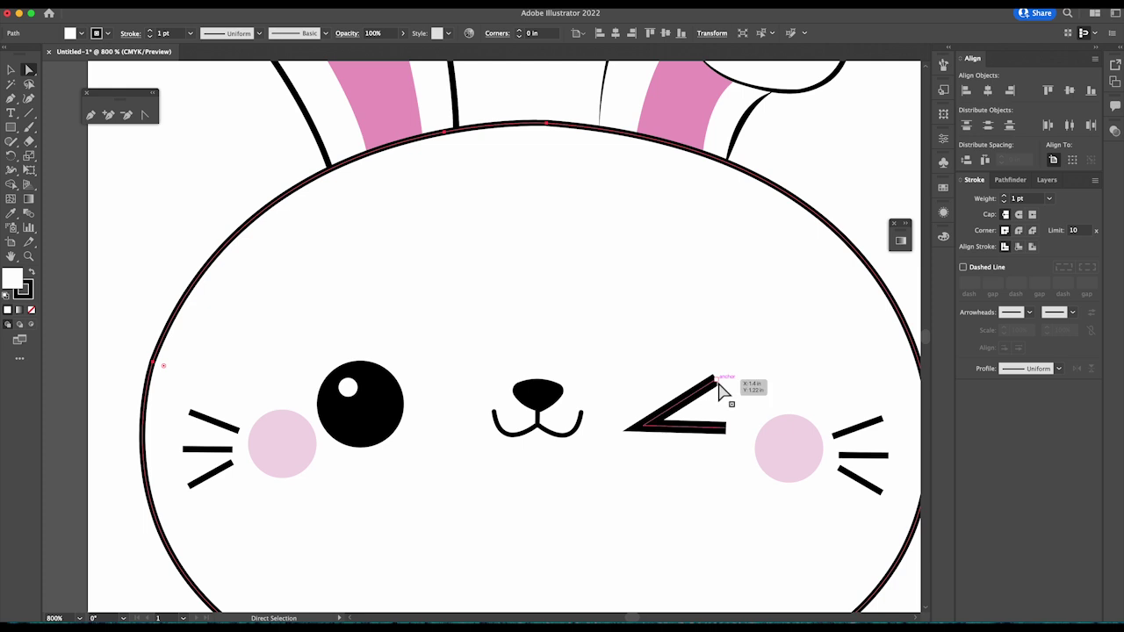
Narrow the winking eye by lowering its upper line's end point, and slightly round its sharp corner.
{"action": "left_click_drag", "start_coordinate": [718, 387], "coordinate": [726, 400]}
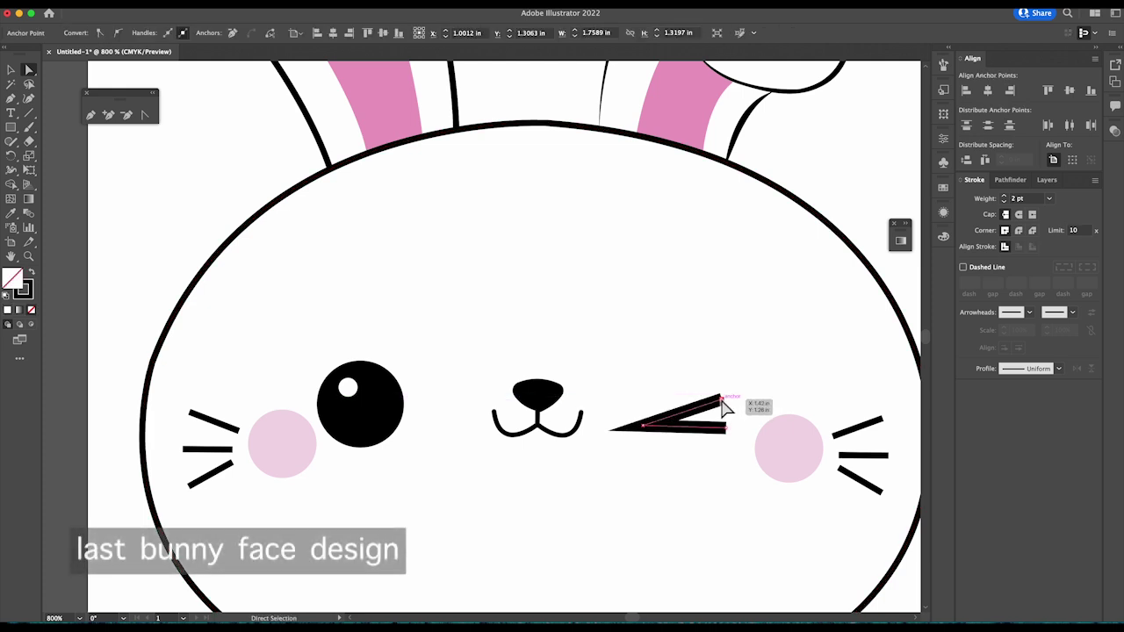
{"action": "left_click", "coordinate": [656, 429]}
{"action": "left_click_drag", "start_coordinate": [646, 427], "coordinate": [649, 428]}
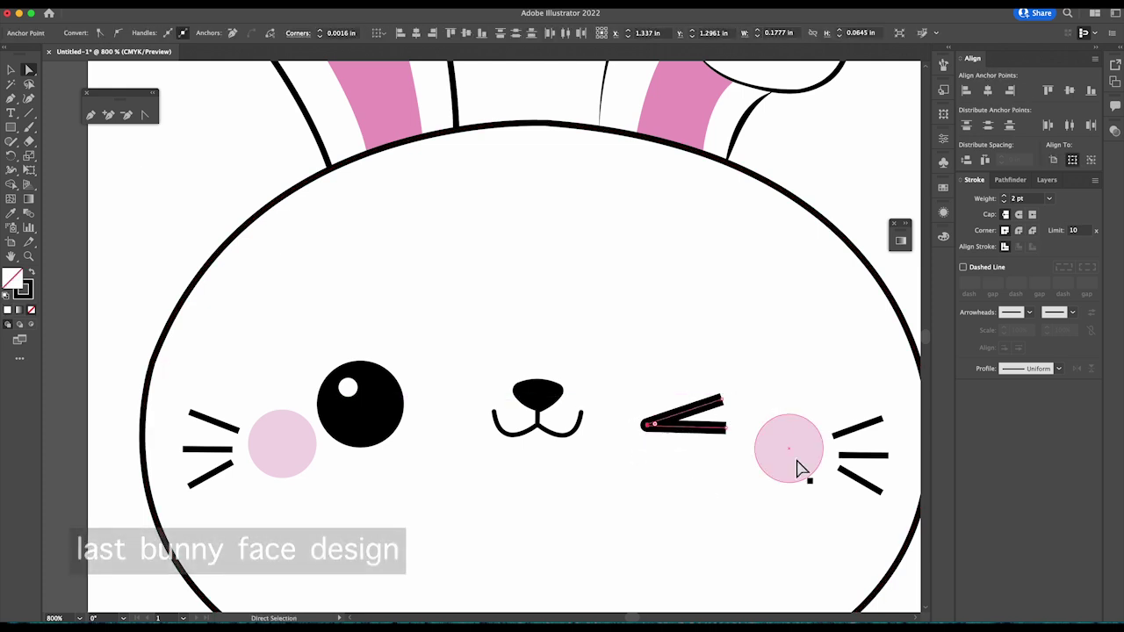
Give the winking eye's 2 pt stroke round caps.
{"action": "left_click", "coordinate": [1019, 215]}
{"action": "left_click", "coordinate": [592, 473]}
{"action": "scroll", "coordinate": [592, 473], "scroll_direction": "down", "scroll_amount": 2}
{"action": "scroll", "coordinate": [592, 472], "scroll_direction": "right", "scroll_amount": 1}
{"action": "left_click", "coordinate": [890, 575]}
{"action": "key", "text": "super+minus"}
{"action": "key", "text": "super+minus"}
{"action": "key", "text": "super+minus"}
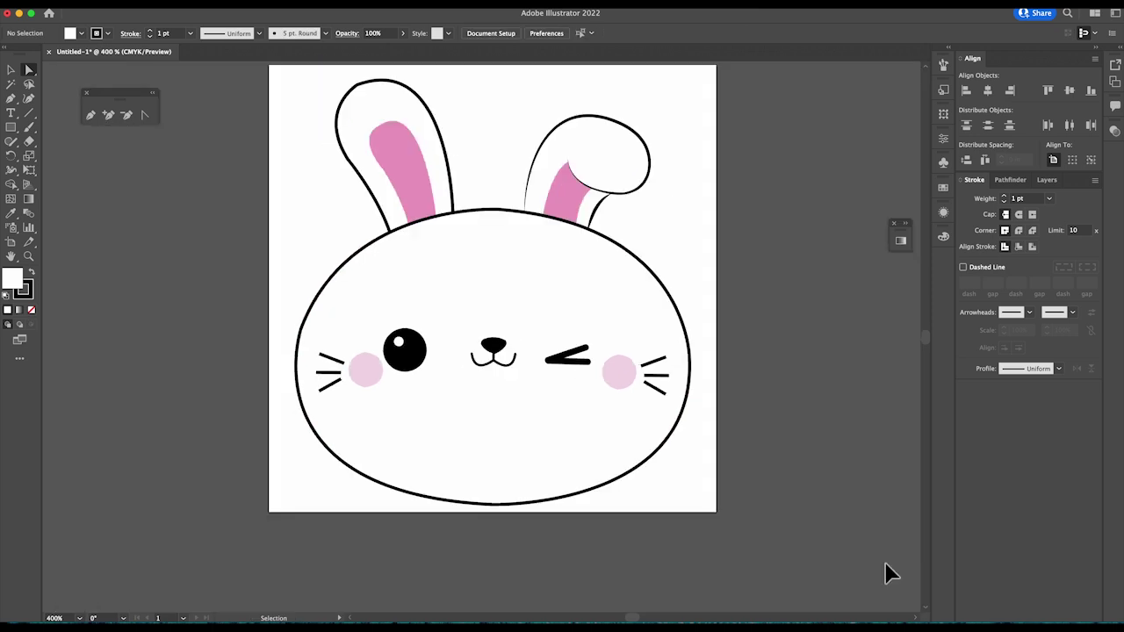
{"action": "scroll", "coordinate": [541, 400], "scroll_direction": "up", "scroll_amount": 1}
{"action": "key", "text": "v"}
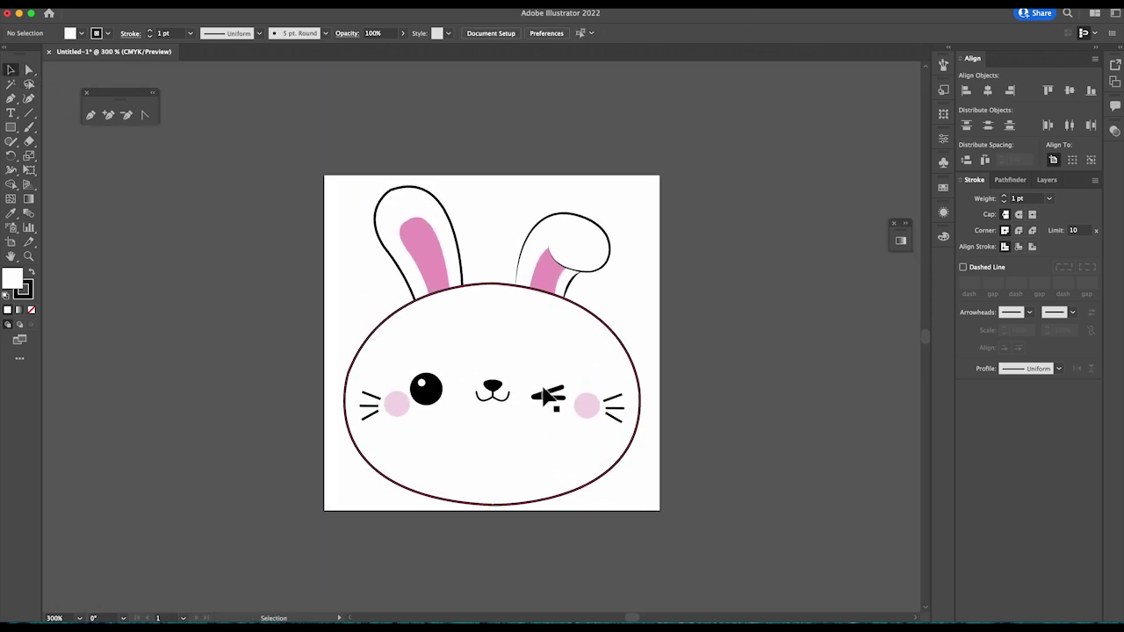
{"action": "left_click_drag", "start_coordinate": [546, 399], "coordinate": [547, 399]}
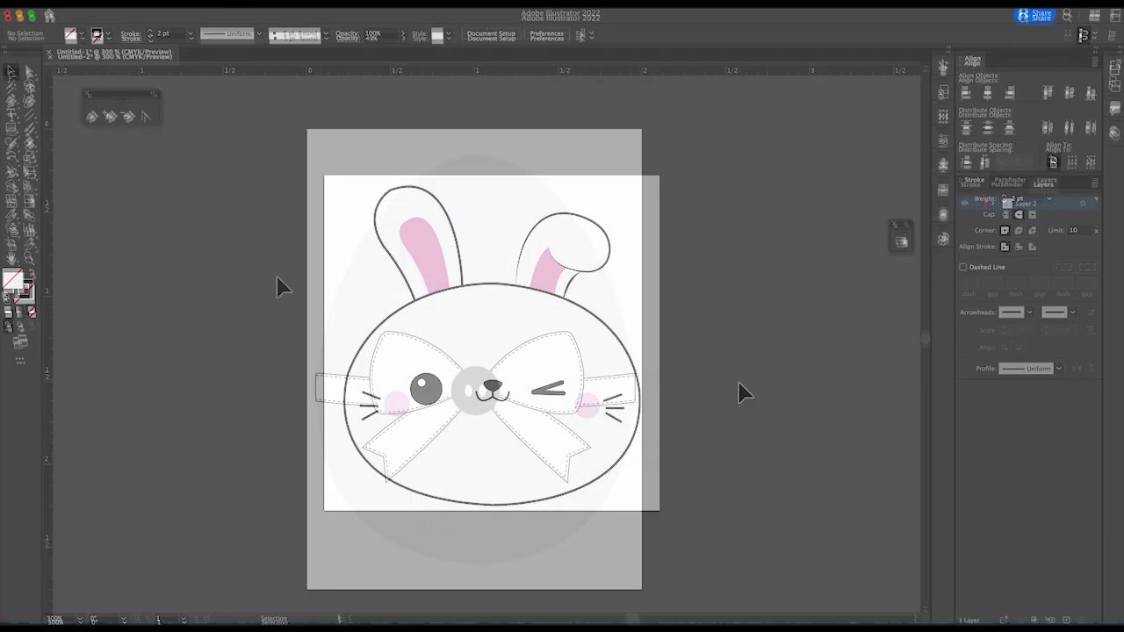
Select the grey egg shape behind the bow and switch to Draw Inside mode.
{"action": "scroll", "coordinate": [738, 393], "scroll_direction": "down", "scroll_amount": 1}
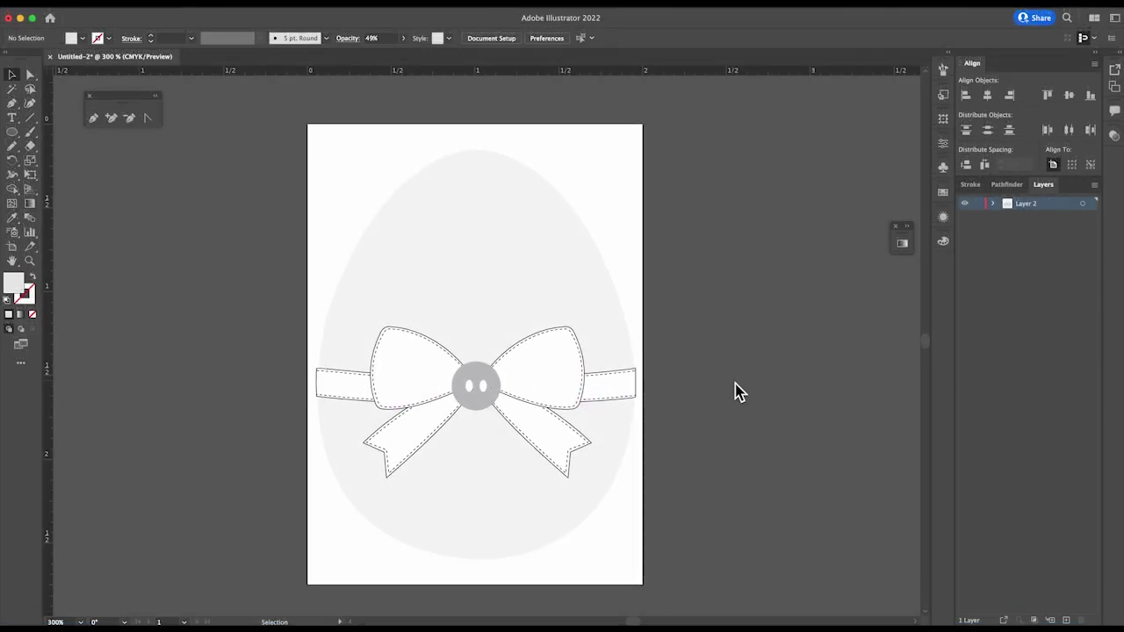
{"action": "left_click", "coordinate": [419, 215]}
{"action": "left_click", "coordinate": [95, 327]}
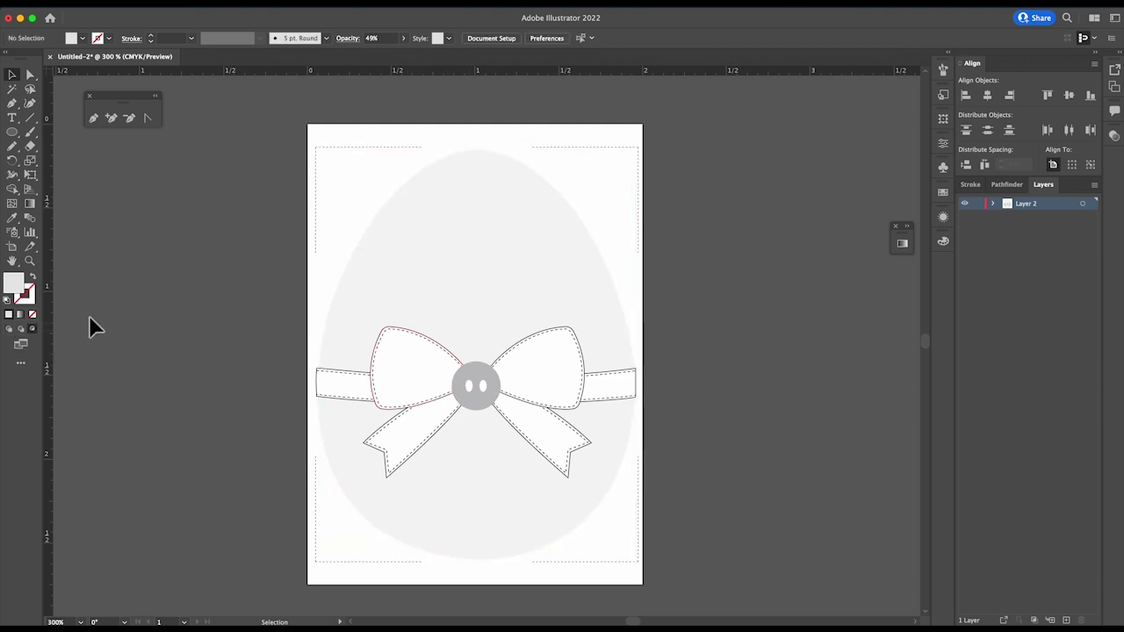
Place the pink gingham screenshot image inside the egg and shift it to cover the egg centrally.
{"action": "left_click", "coordinate": [92, 2]}
{"action": "left_click", "coordinate": [117, 222]}
{"action": "left_click_drag", "start_coordinate": [268, 137], "coordinate": [758, 573]}
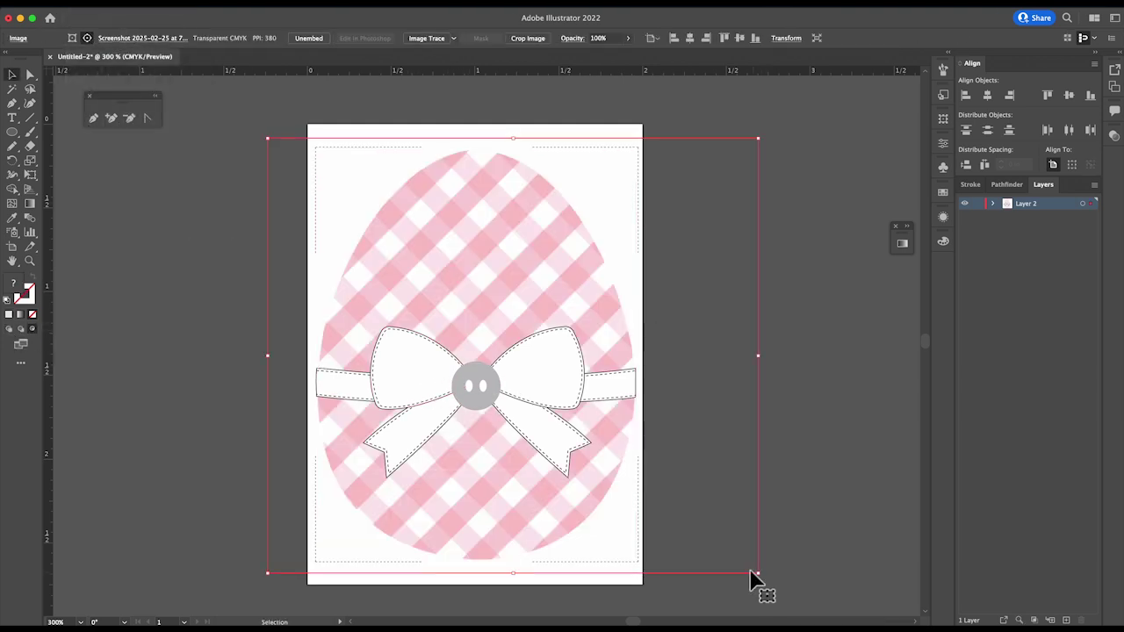
{"action": "left_click_drag", "start_coordinate": [519, 274], "coordinate": [478, 276]}
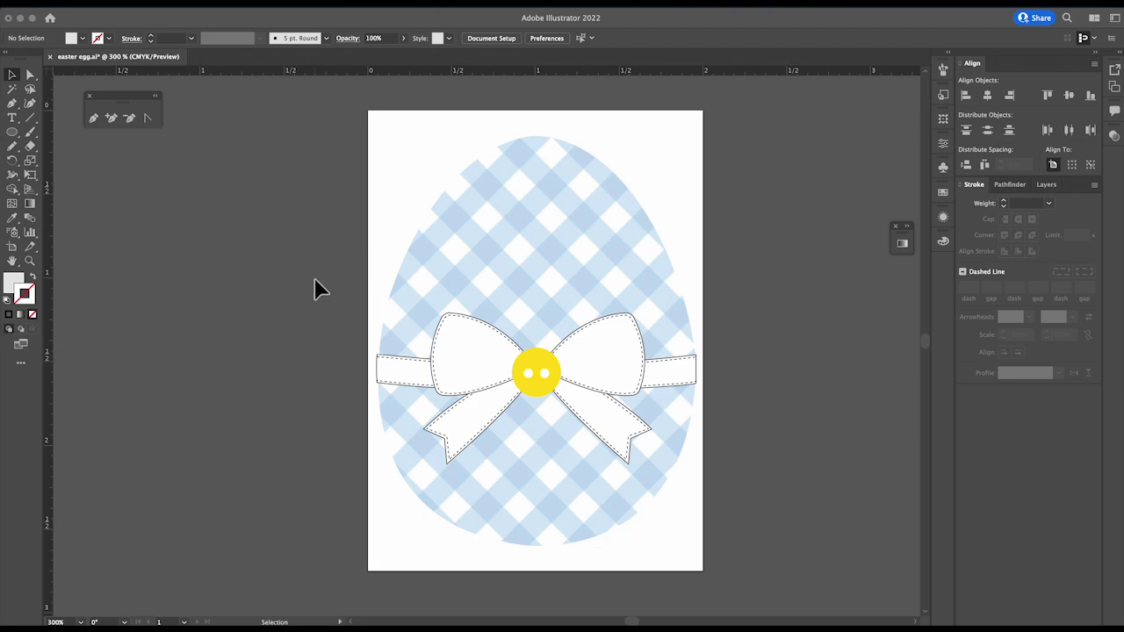
{"action": "key", "text": "super+equal"}
{"action": "key", "text": "super+equal"}
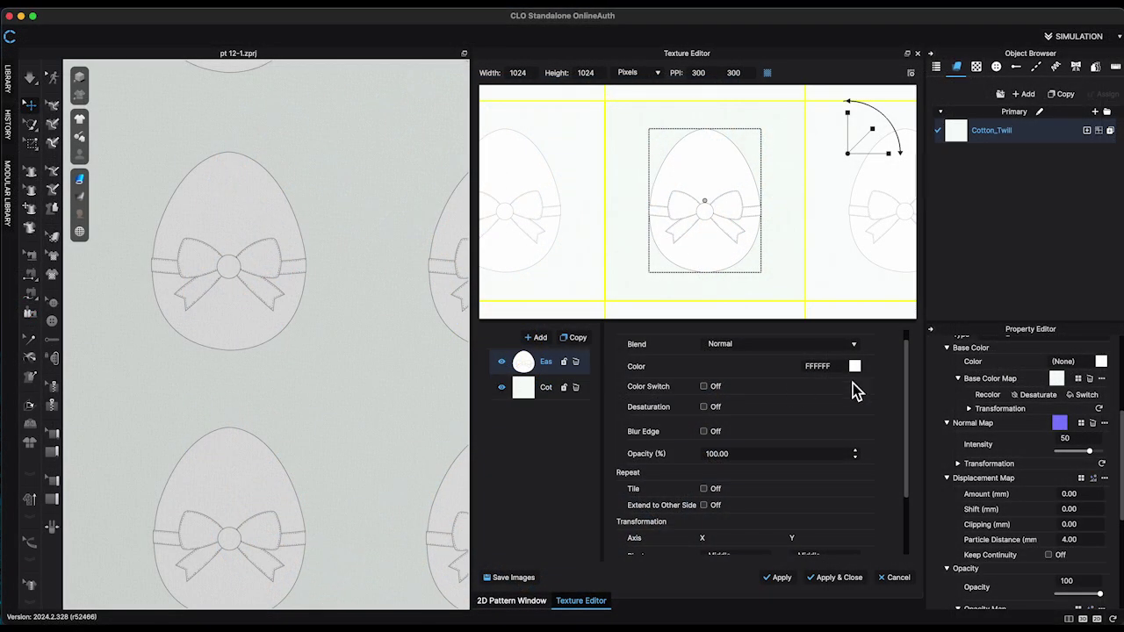
Set the egg texture layer's colour to the pale pink Coloro swatch with RGB 236, 213, 212.
{"action": "left_click", "coordinate": [854, 366]}
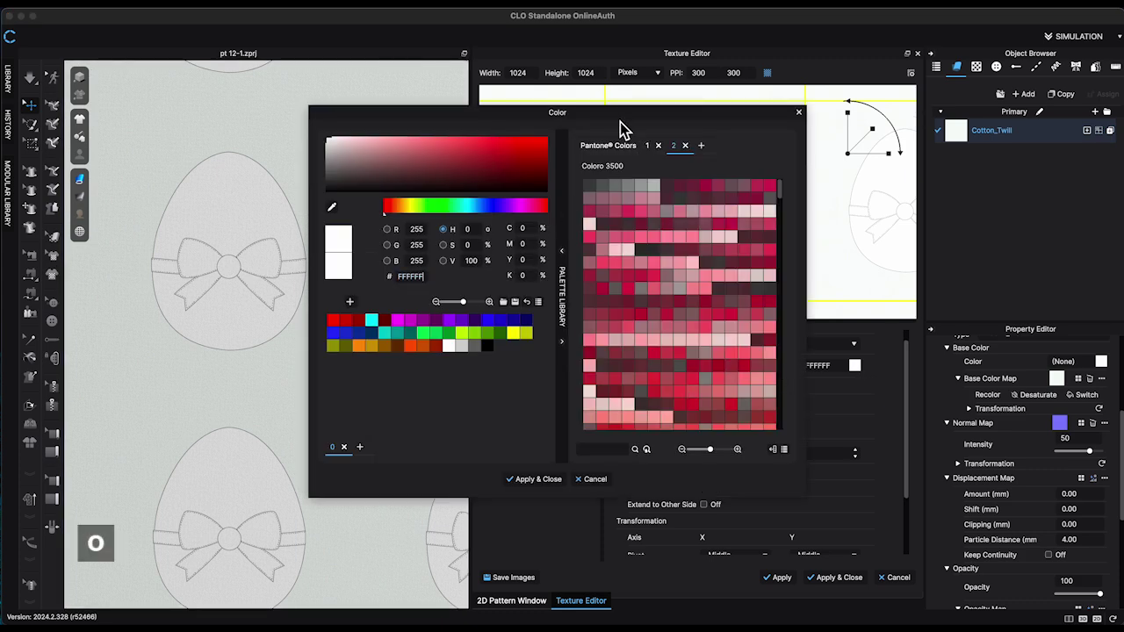
{"action": "left_click_drag", "start_coordinate": [622, 127], "coordinate": [333, 121]}
{"action": "left_click", "coordinate": [447, 232]}
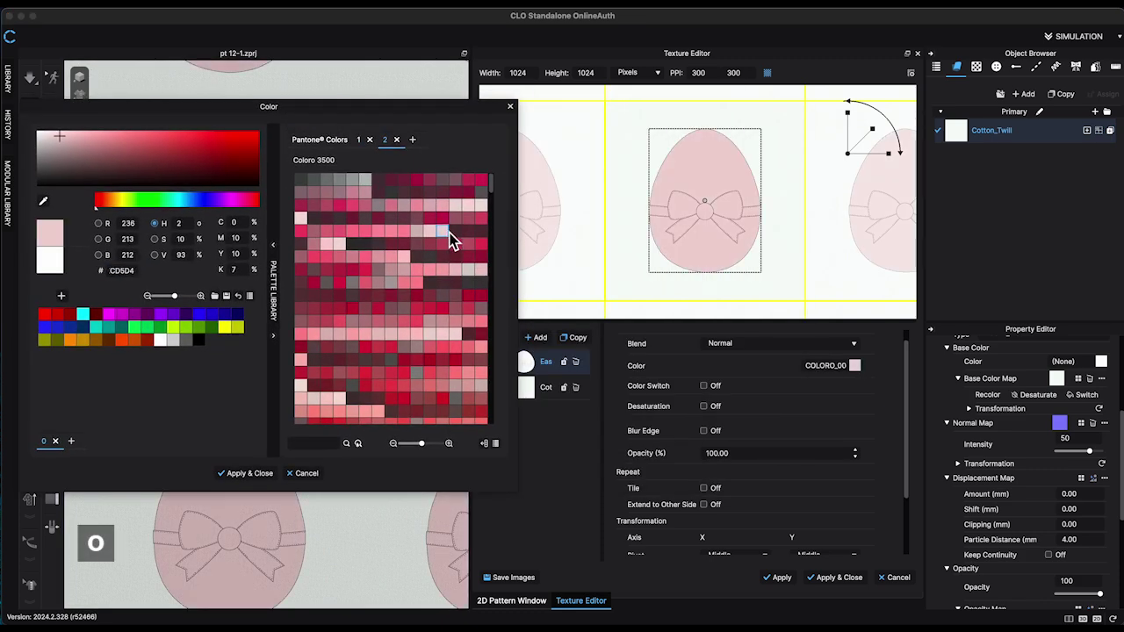
{"action": "left_click", "coordinate": [250, 473]}
{"action": "scroll", "coordinate": [851, 423], "scroll_direction": "down", "scroll_amount": 3}
{"action": "scroll", "coordinate": [850, 423], "scroll_direction": "up", "scroll_amount": 4}
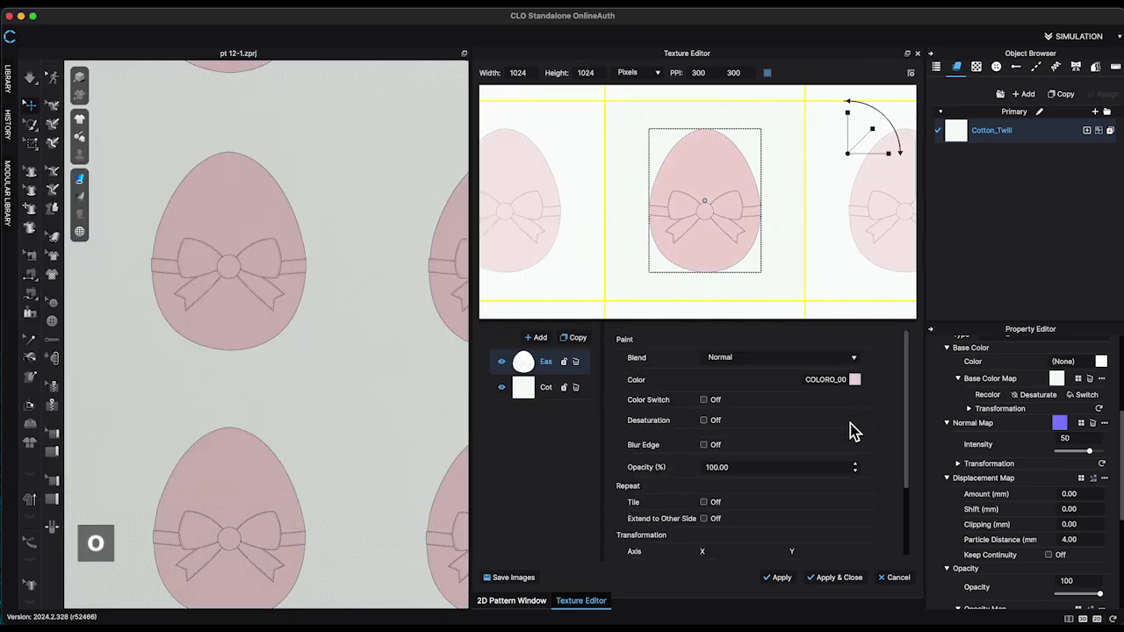
{"action": "scroll", "coordinate": [873, 436], "scroll_direction": "down", "scroll_amount": 3}
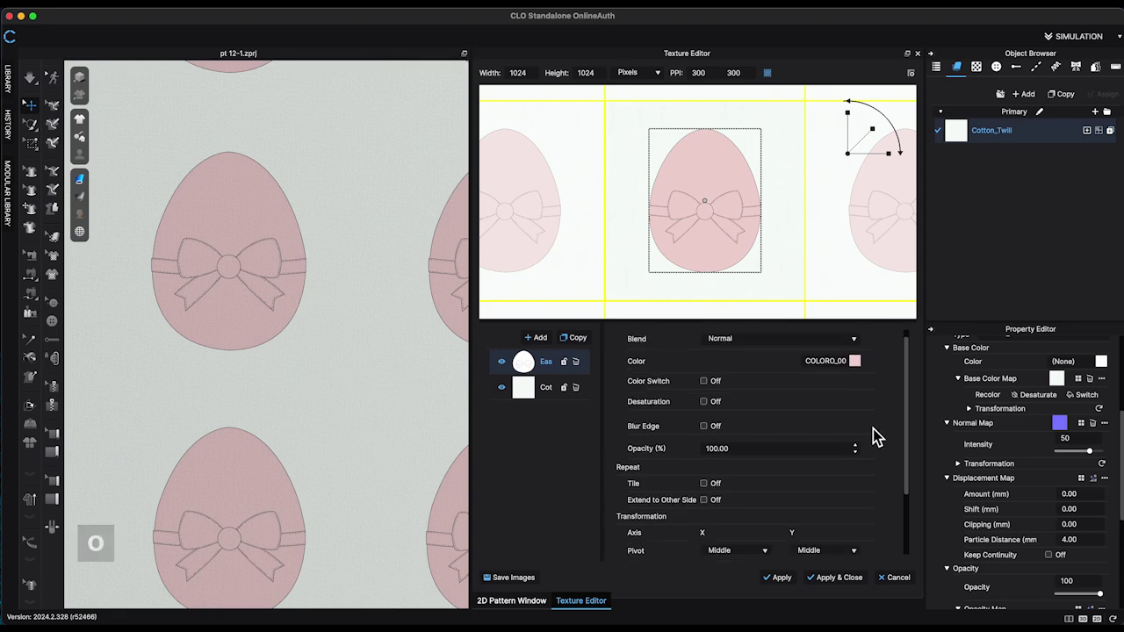
{"action": "scroll", "coordinate": [873, 437], "scroll_direction": "up", "scroll_amount": 4}
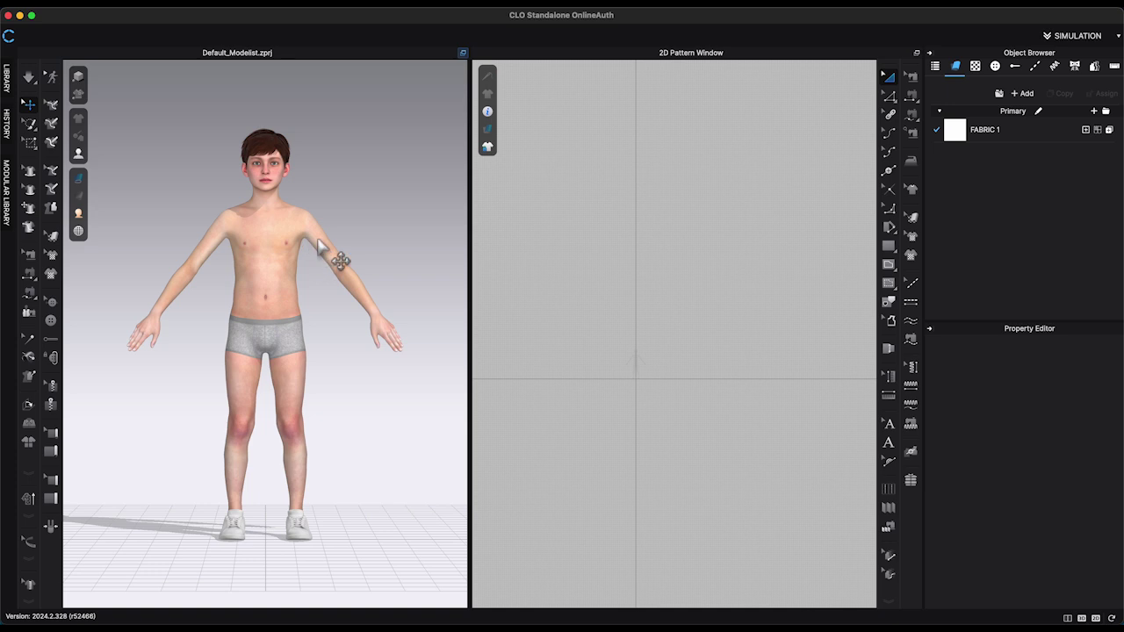
Open the library's Fabric folder and show its fabrics as a list.
{"action": "scroll", "coordinate": [356, 270], "scroll_direction": "up", "scroll_amount": 3}
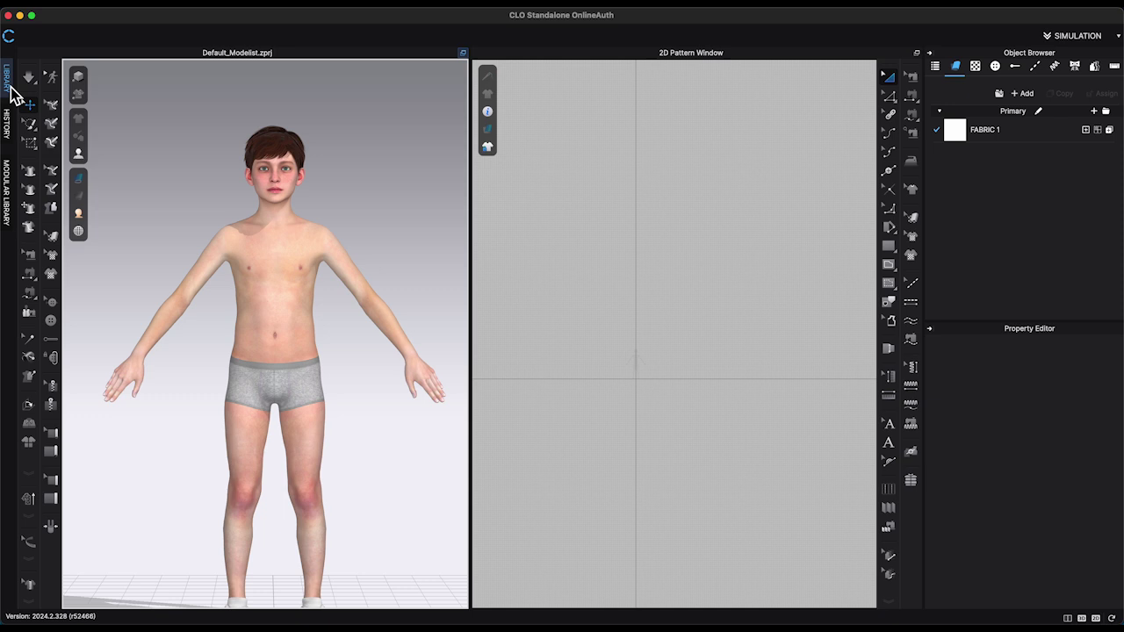
{"action": "left_click", "coordinate": [7, 81]}
{"action": "left_click", "coordinate": [48, 144]}
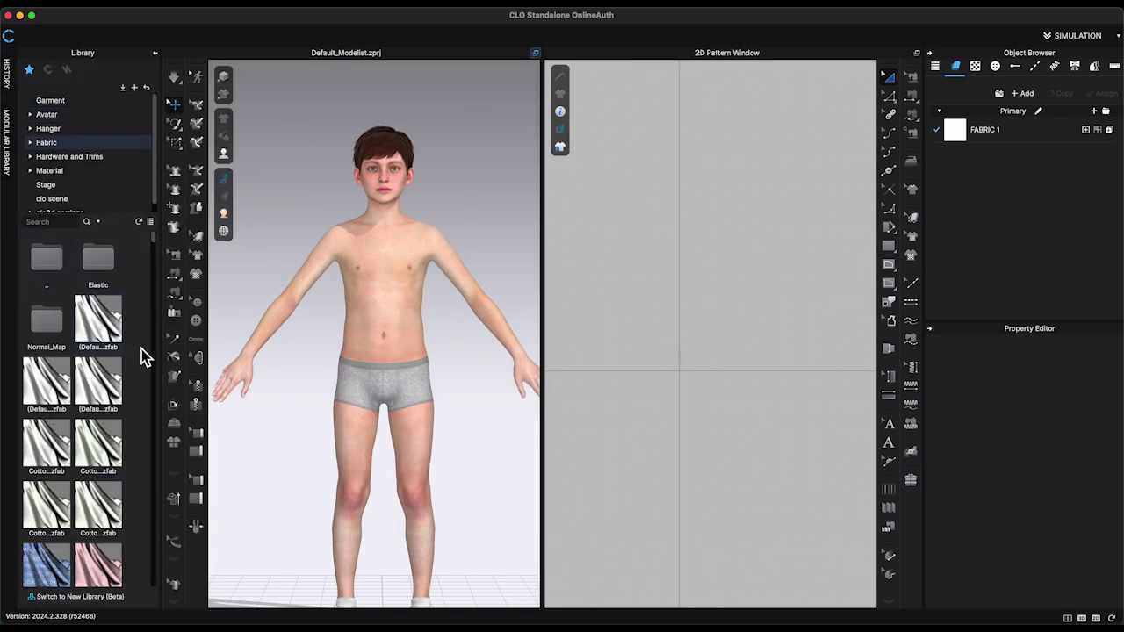
{"action": "scroll", "coordinate": [131, 283], "scroll_direction": "down", "scroll_amount": 5}
{"action": "left_click", "coordinate": [150, 221]}
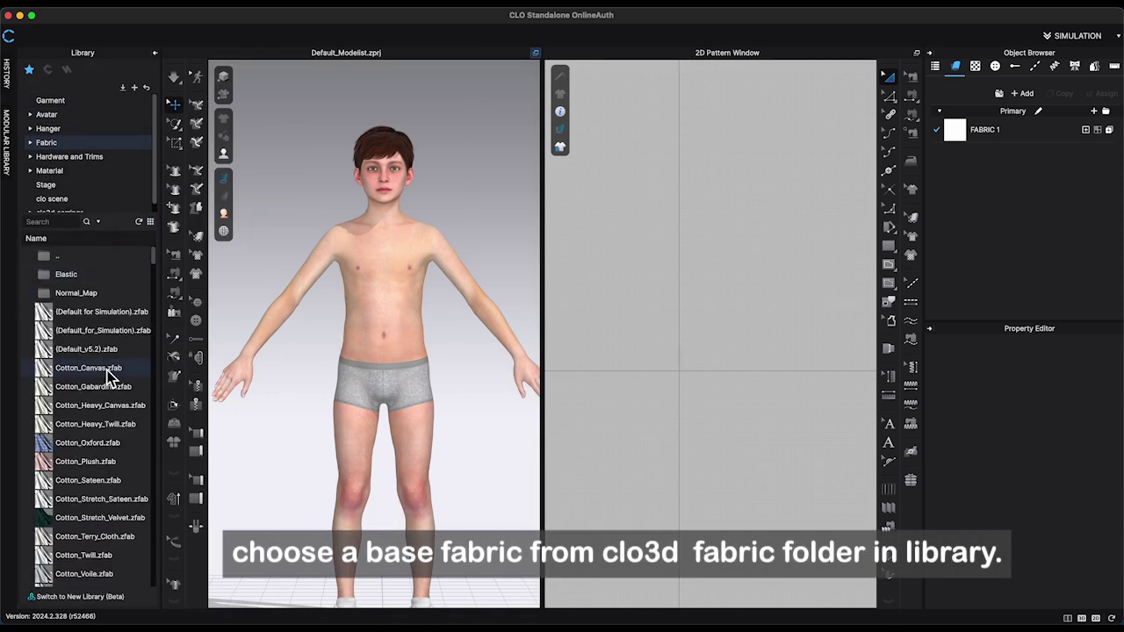
Add the V1_Cut_Sew_Knit_Terry fabric from the library to the project and close the library.
{"action": "scroll", "coordinate": [109, 368], "scroll_direction": "down", "scroll_amount": 5}
{"action": "scroll", "coordinate": [109, 370], "scroll_direction": "down", "scroll_amount": 15}
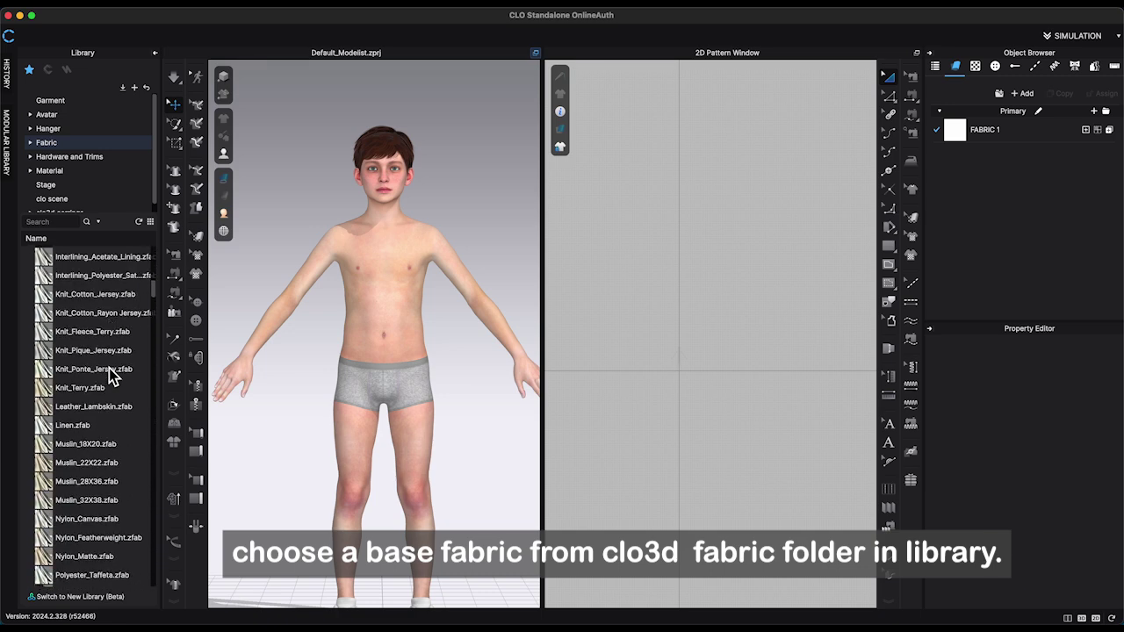
{"action": "scroll", "coordinate": [110, 370], "scroll_direction": "down", "scroll_amount": 15}
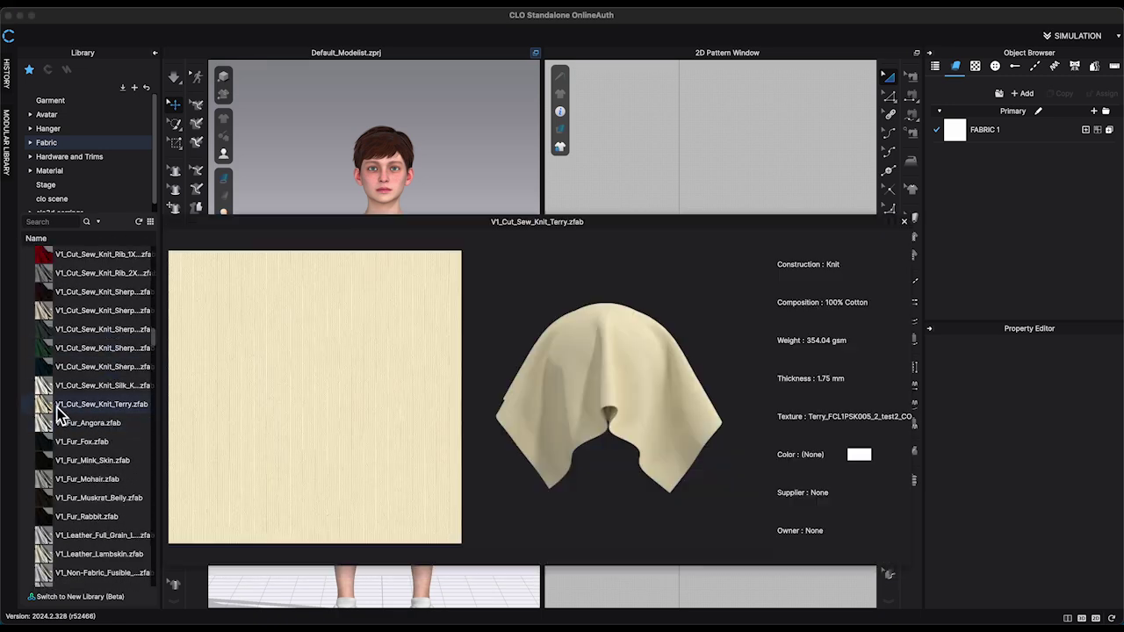
{"action": "double_click", "coordinate": [97, 406]}
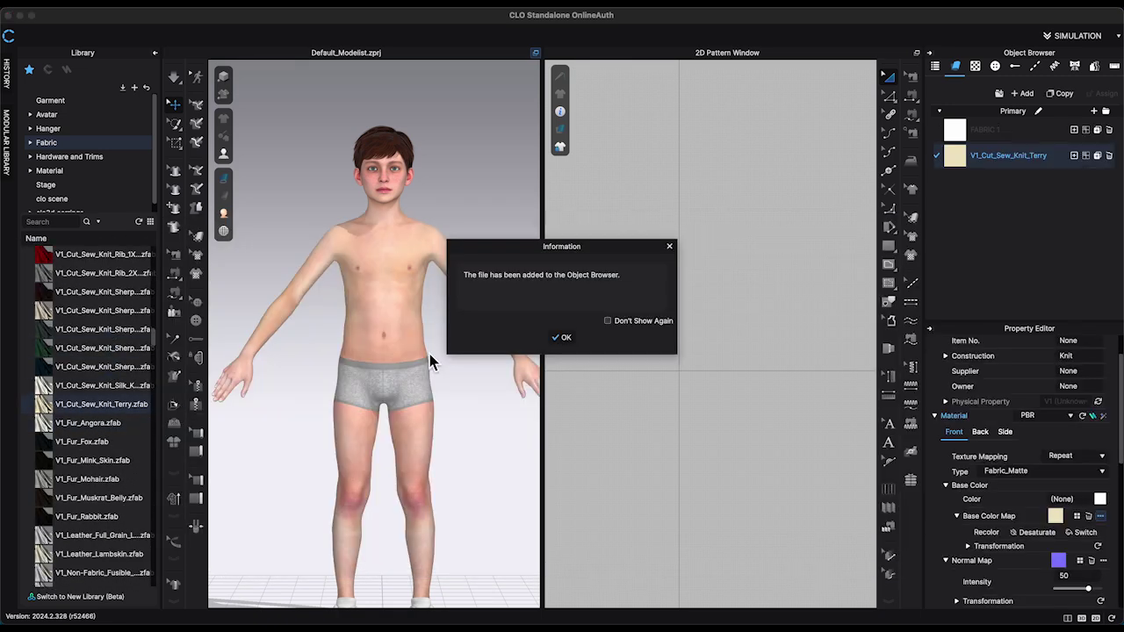
{"action": "left_click", "coordinate": [563, 339]}
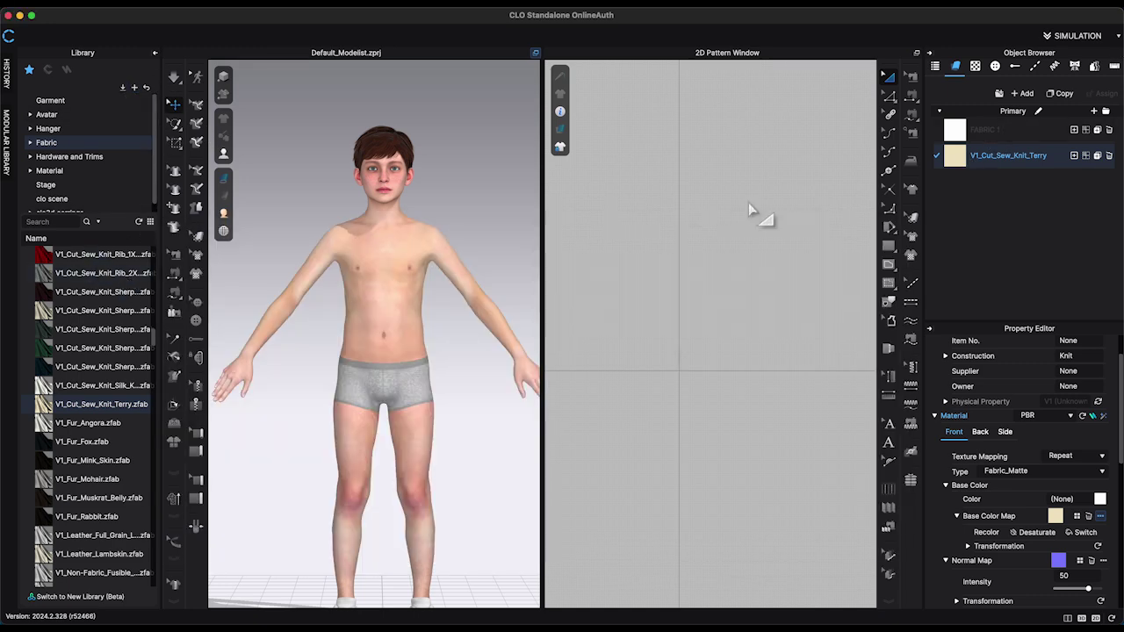
{"action": "left_click", "coordinate": [154, 53]}
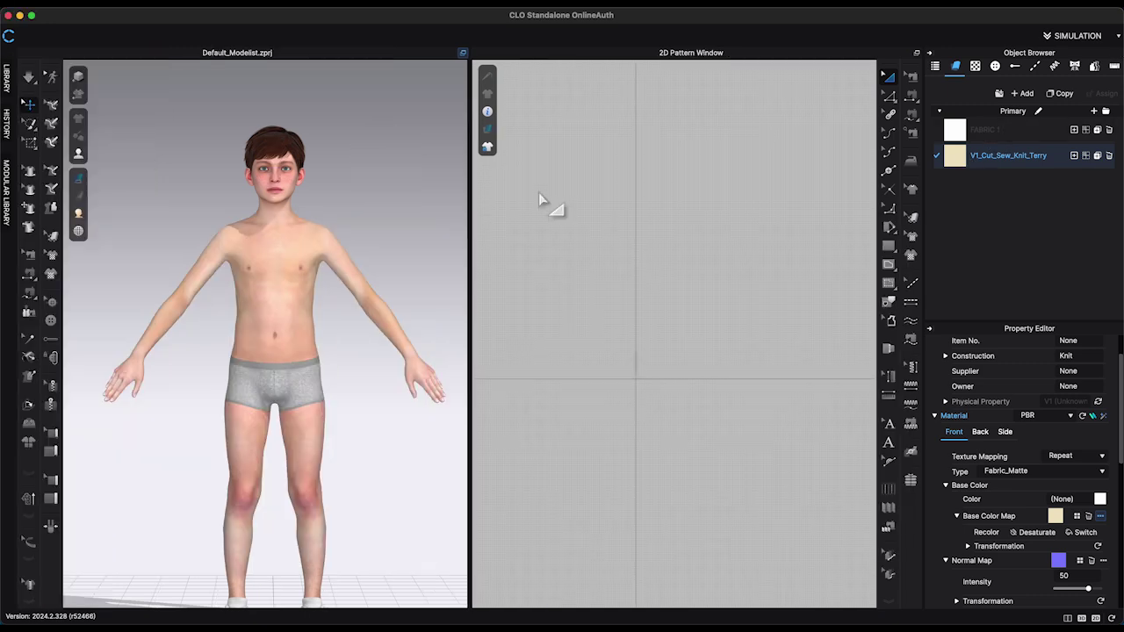
Create a 36 by 36 in square pattern in the 2D pattern window.
{"action": "left_click", "coordinate": [890, 246]}
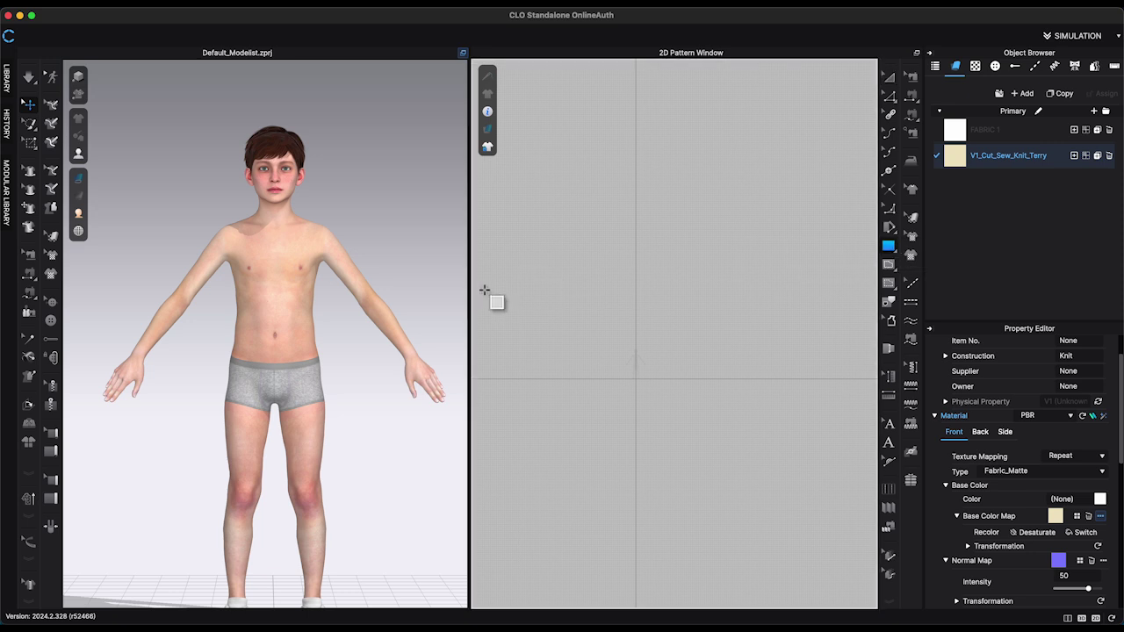
{"action": "left_click", "coordinate": [594, 247]}
{"action": "type", "text": "36"}
{"action": "key", "text": "Tab"}
{"action": "type", "text": "36"}
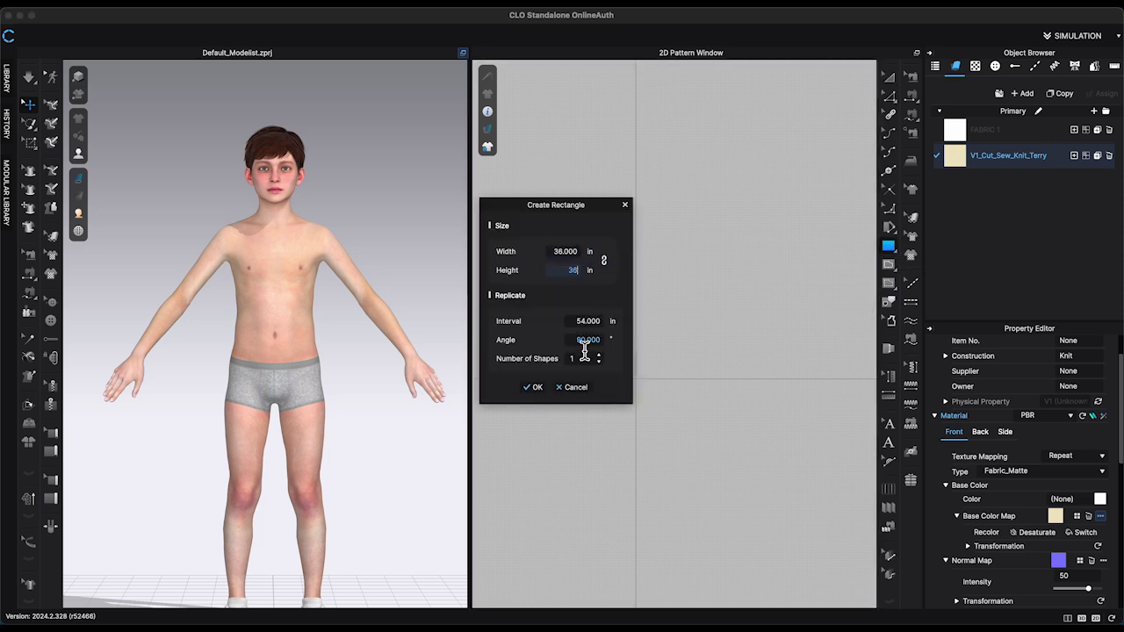
{"action": "left_click", "coordinate": [546, 389]}
Move the square pattern onto the avatar silhouette's centre line and place it in front of the avatar in 3D.
{"action": "key", "text": "a"}
{"action": "left_click_drag", "start_coordinate": [596, 246], "coordinate": [640, 353]}
{"action": "scroll", "coordinate": [325, 310], "scroll_direction": "down", "scroll_amount": 5}
{"action": "scroll", "coordinate": [325, 310], "scroll_direction": "down", "scroll_amount": 5}
{"action": "right_click", "coordinate": [170, 80]}
{"action": "left_click", "coordinate": [260, 288]}
{"action": "scroll", "coordinate": [301, 372], "scroll_direction": "up", "scroll_amount": 5}
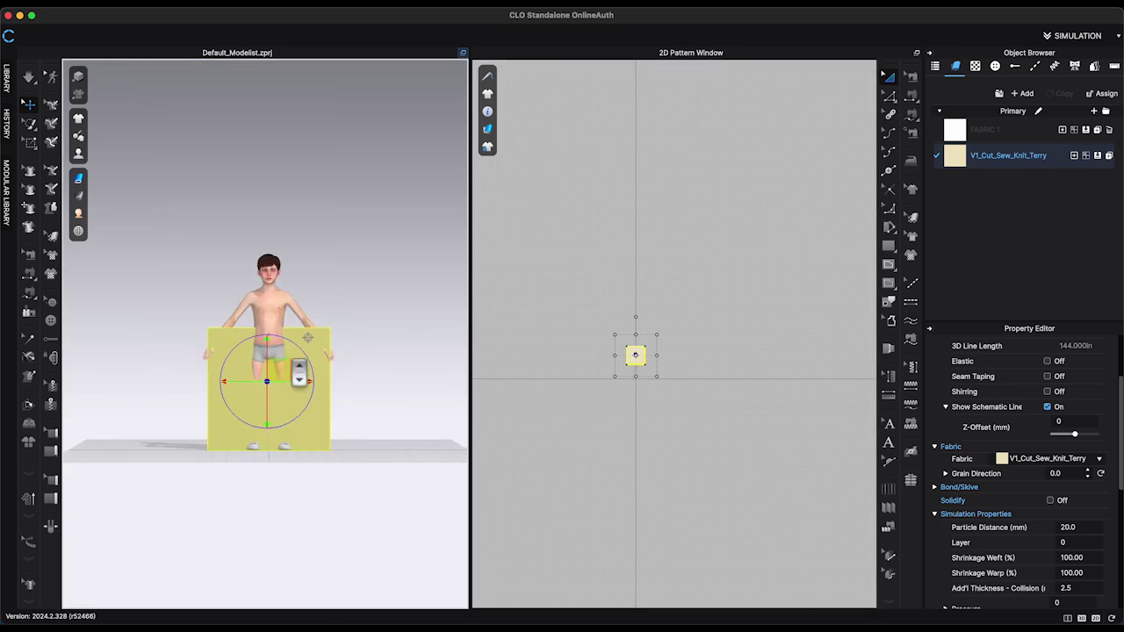
Raise the square pattern to the avatar's shoulder level and rotate it to lie horizontally.
{"action": "key", "text": "4"}
{"action": "left_click_drag", "start_coordinate": [299, 389], "coordinate": [353, 242]}
{"action": "left_click_drag", "start_coordinate": [366, 217], "coordinate": [295, 218]}
{"action": "left_click_drag", "start_coordinate": [332, 248], "coordinate": [283, 217]}
{"action": "right_click_drag", "start_coordinate": [344, 248], "coordinate": [291, 293]}
{"action": "scroll", "coordinate": [631, 363], "scroll_direction": "up", "scroll_amount": 5}
Enlarge the square pattern to about 52 in per side and centre it around the avatar's head.
{"action": "left_click_drag", "start_coordinate": [706, 382], "coordinate": [764, 413]}
{"action": "left_click", "coordinate": [413, 369]}
{"action": "right_click_drag", "start_coordinate": [387, 281], "coordinate": [455, 287]}
{"action": "key", "text": "5"}
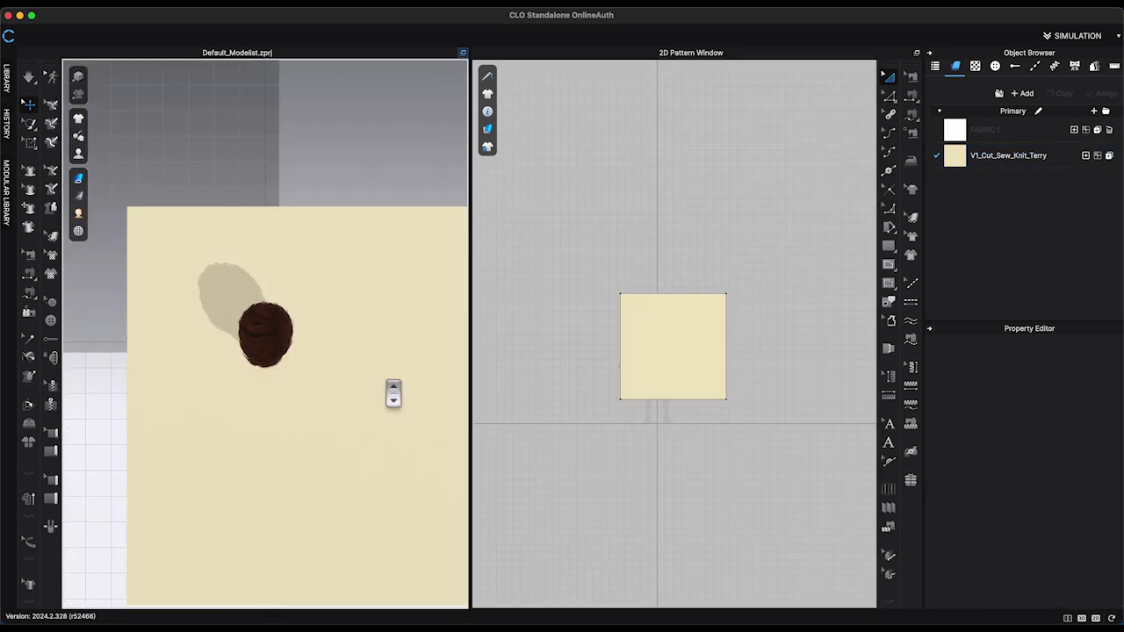
{"action": "scroll", "coordinate": [394, 395], "scroll_direction": "down", "scroll_amount": 4}
{"action": "left_click_drag", "start_coordinate": [378, 400], "coordinate": [329, 355]}
{"action": "scroll", "coordinate": [677, 381], "scroll_direction": "up", "scroll_amount": 5}
Draw an internal circle about 23 in in circumference near the square's centre and convert it to a neck hole.
{"action": "left_click", "coordinate": [889, 263]}
{"action": "left_click", "coordinate": [918, 294]}
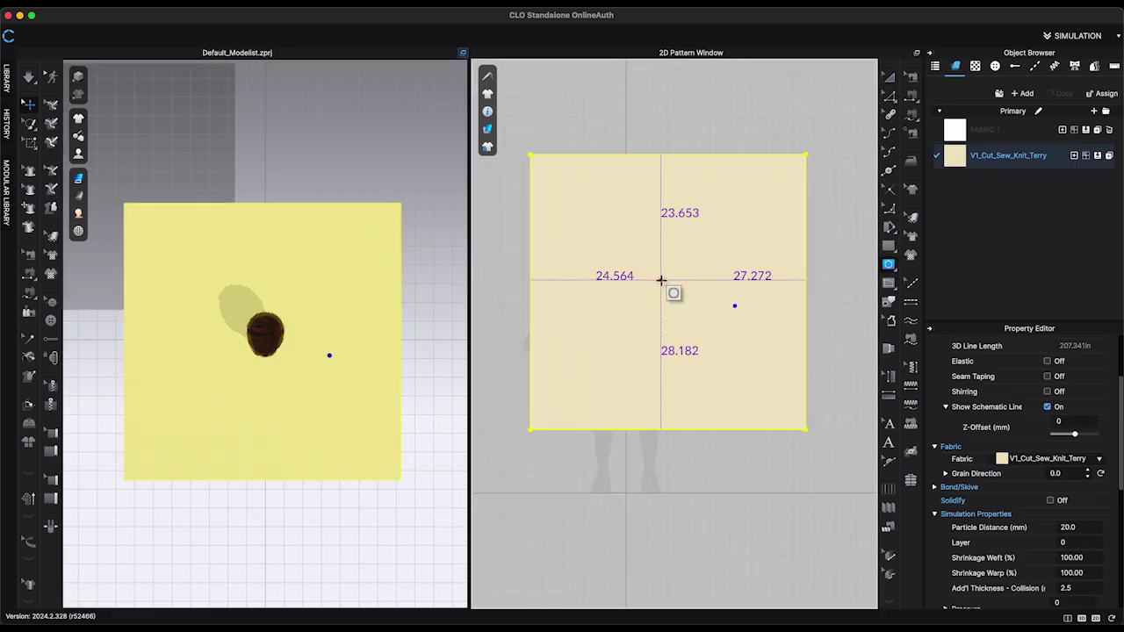
{"action": "left_click_drag", "start_coordinate": [653, 269], "coordinate": [695, 301]}
{"action": "left_click", "coordinate": [889, 77]}
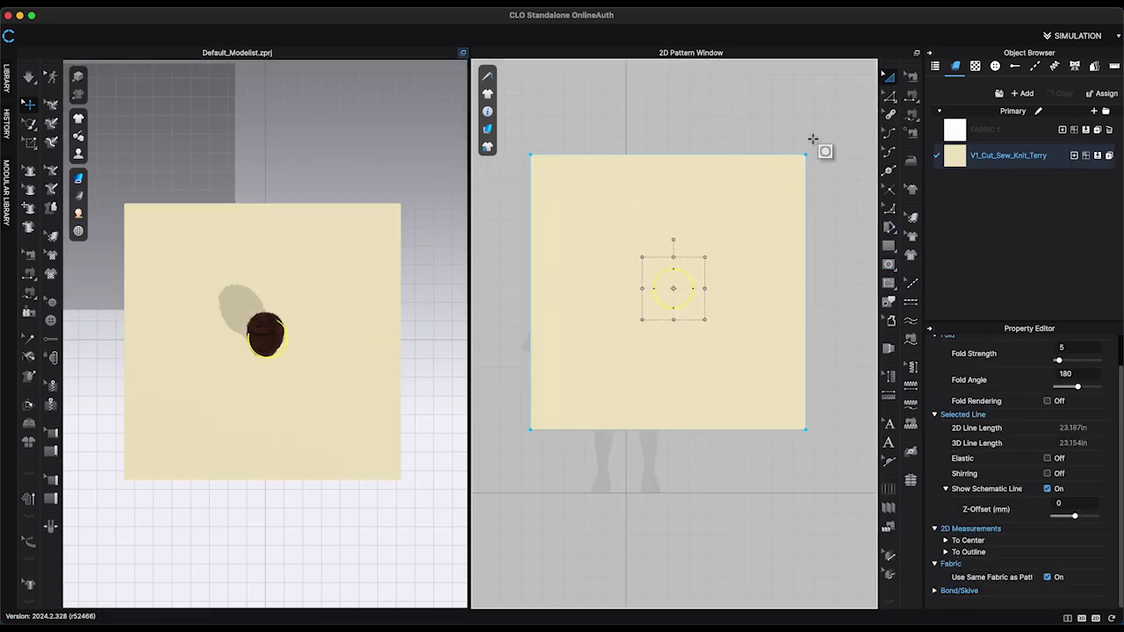
{"action": "right_click", "coordinate": [673, 293]}
{"action": "left_click", "coordinate": [710, 437]}
Simulate the pattern so it drapes over the avatar as a poncho.
{"action": "right_click_drag", "start_coordinate": [428, 404], "coordinate": [446, 336]}
{"action": "key", "text": "space"}
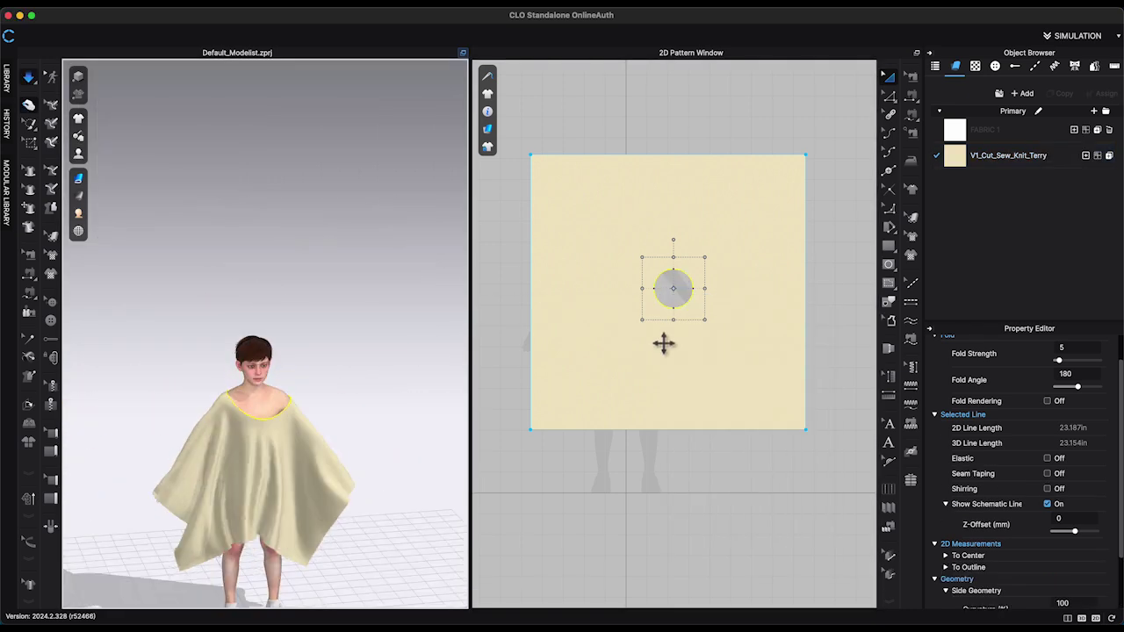
{"action": "key", "text": "space"}
Turn on Elastic for the neck hole's outline and shrink the hole to about 18.3 in around.
{"action": "left_click", "coordinate": [1049, 459]}
{"action": "left_click", "coordinate": [705, 296]}
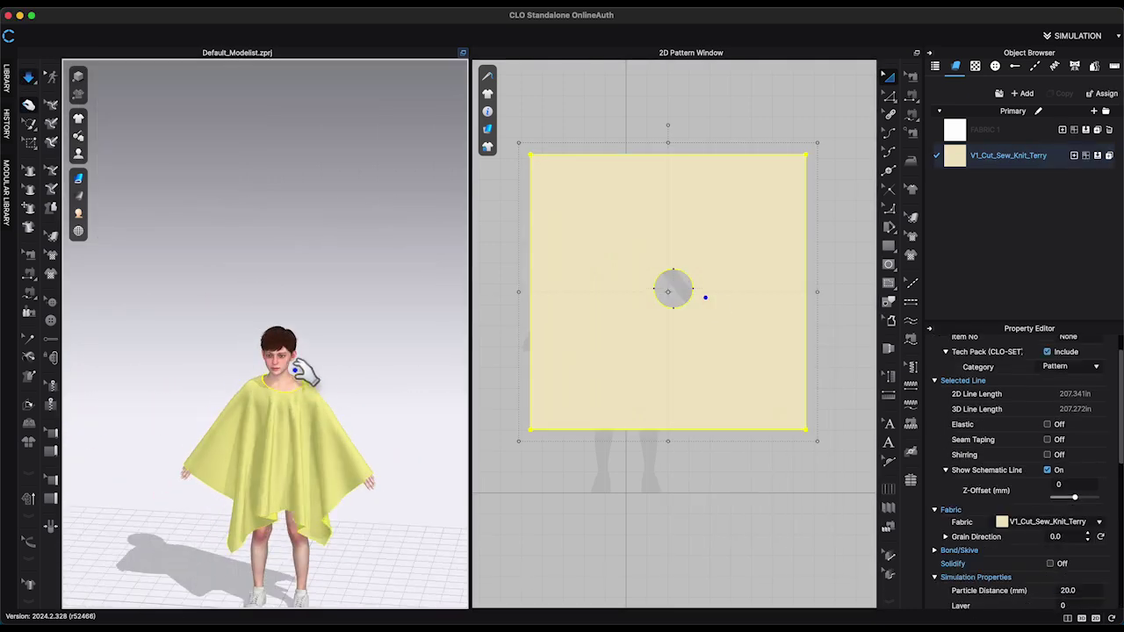
{"action": "left_click", "coordinate": [691, 286]}
{"action": "scroll", "coordinate": [677, 264], "scroll_direction": "up", "scroll_amount": 3}
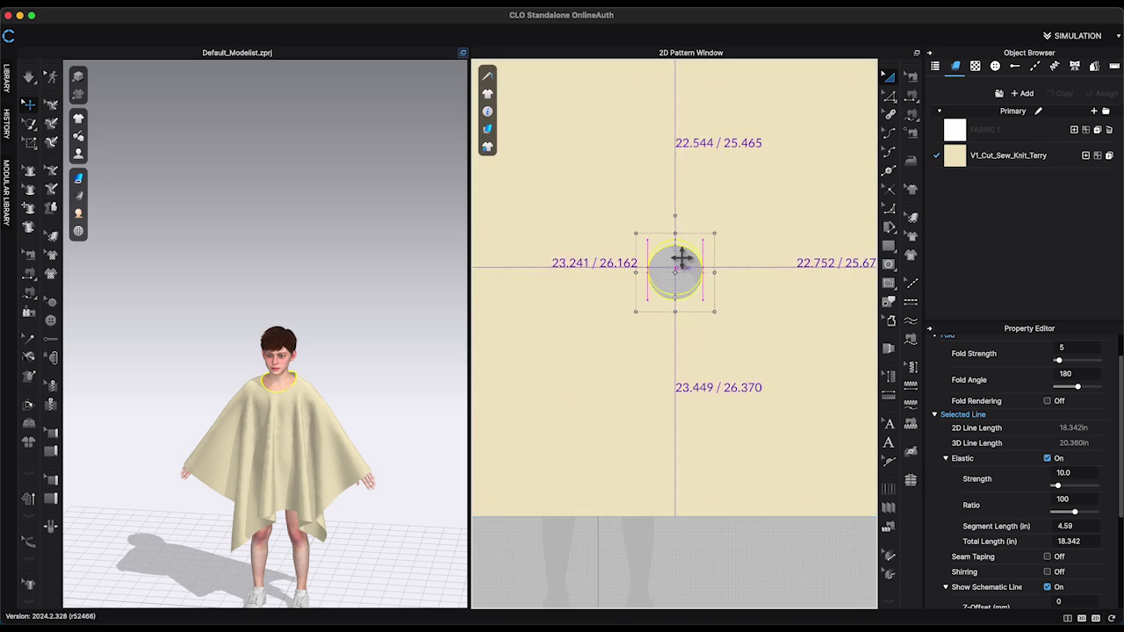
{"action": "key", "text": "2"}
{"action": "key", "text": "space"}
Raise the avatar's arms to a horizontal T-pose with its joints and re-simulate the poncho.
{"action": "key", "text": "shift+f"}
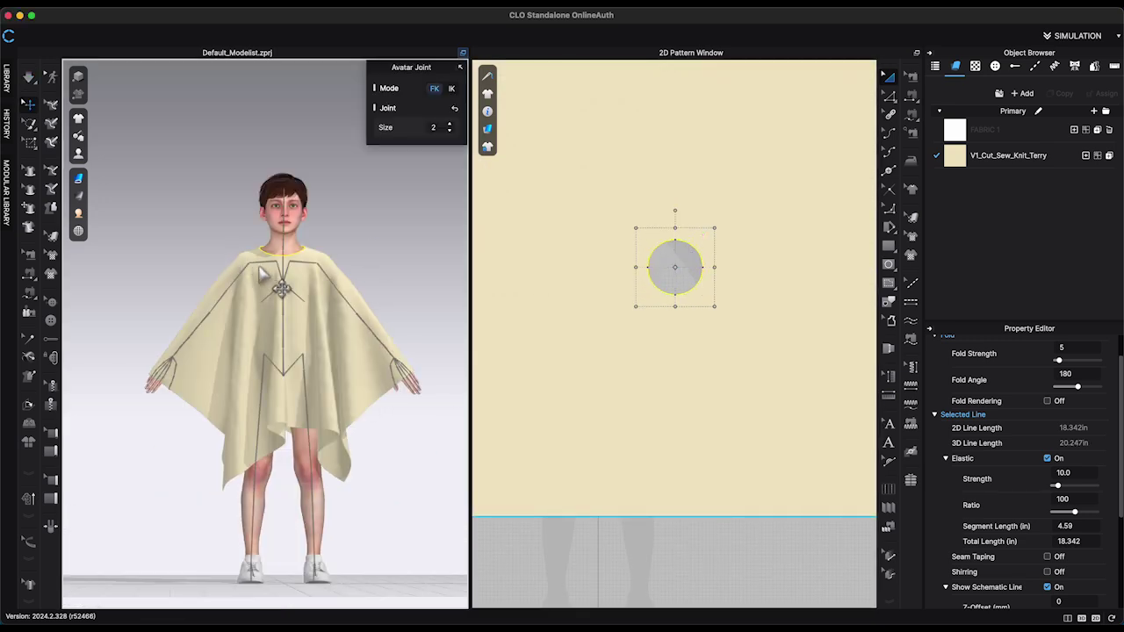
{"action": "left_click", "coordinate": [249, 263]}
{"action": "left_click_drag", "start_coordinate": [297, 246], "coordinate": [284, 284]}
{"action": "key", "text": "super+z"}
{"action": "key", "text": "space"}
{"action": "left_click", "coordinate": [405, 226]}
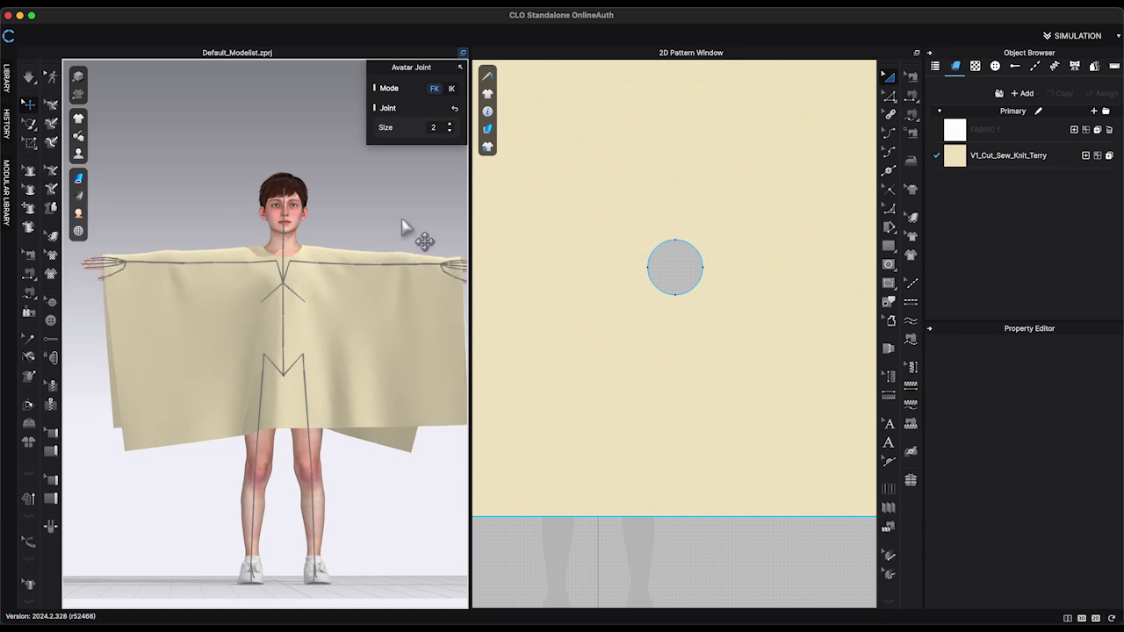
{"action": "key", "text": "shift+f"}
Pull the simulated poncho into place over both outstretched arms.
{"action": "right_click_drag", "start_coordinate": [405, 228], "coordinate": [417, 237]}
{"action": "left_click_drag", "start_coordinate": [125, 267], "coordinate": [115, 232]}
{"action": "right_click_drag", "start_coordinate": [387, 290], "coordinate": [152, 303]}
{"action": "middle_click_drag", "start_coordinate": [152, 303], "coordinate": [358, 301]}
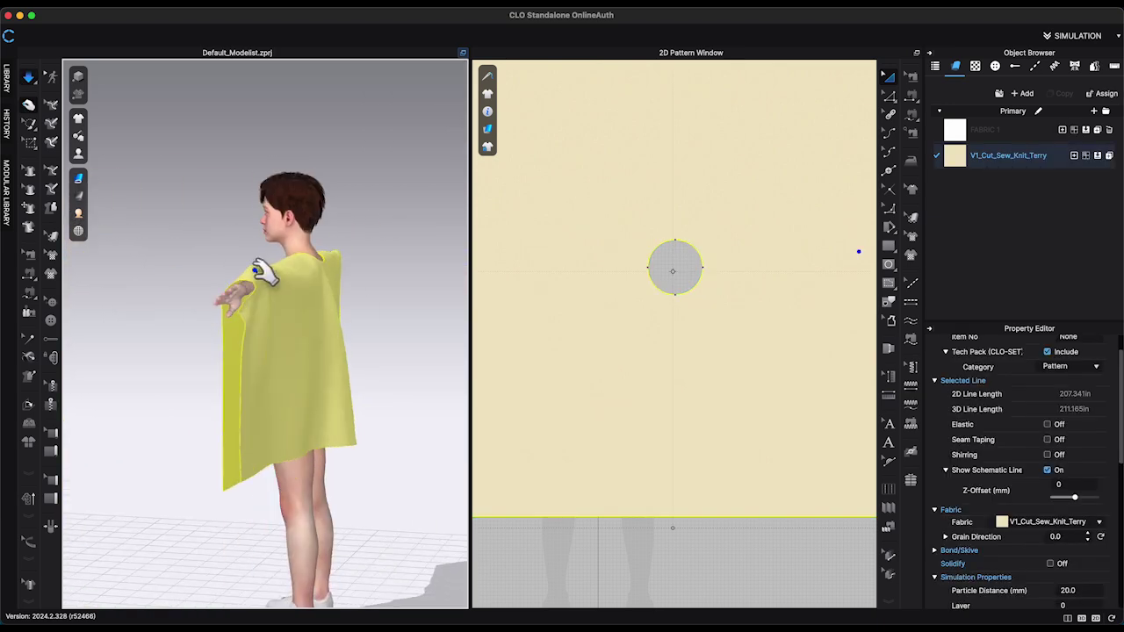
{"action": "right_click_drag", "start_coordinate": [262, 272], "coordinate": [482, 326]}
{"action": "key", "text": "2"}
{"action": "left_click_drag", "start_coordinate": [416, 236], "coordinate": [435, 215]}
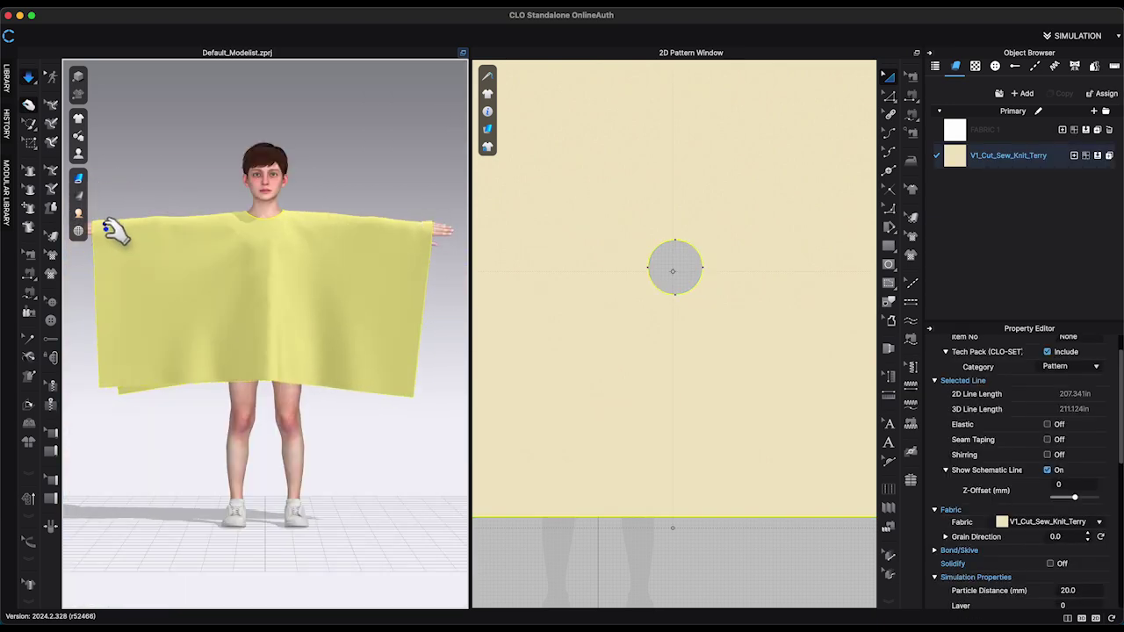
{"action": "left_click", "coordinate": [455, 353]}
Examine the terry fabric's surface texture up close on the poncho.
{"action": "scroll", "coordinate": [452, 373], "scroll_direction": "up", "scroll_amount": 4}
{"action": "scroll", "coordinate": [386, 572], "scroll_direction": "up", "scroll_amount": 3}
{"action": "scroll", "coordinate": [324, 404], "scroll_direction": "up", "scroll_amount": 8}
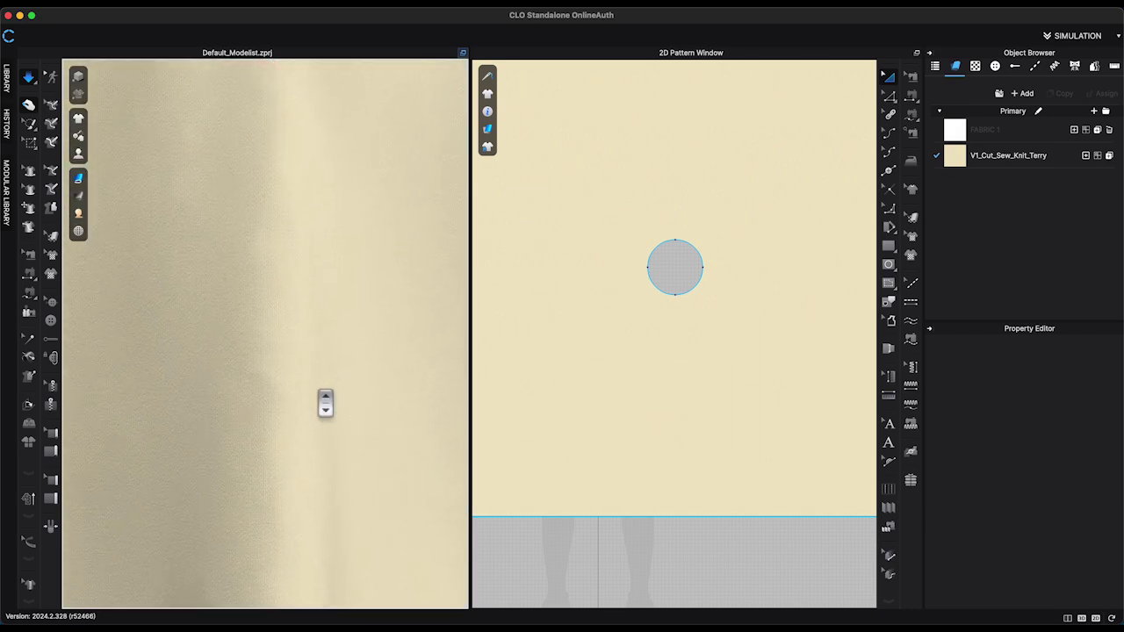
{"action": "scroll", "coordinate": [325, 403], "scroll_direction": "up", "scroll_amount": 3}
{"action": "scroll", "coordinate": [226, 348], "scroll_direction": "up", "scroll_amount": 3}
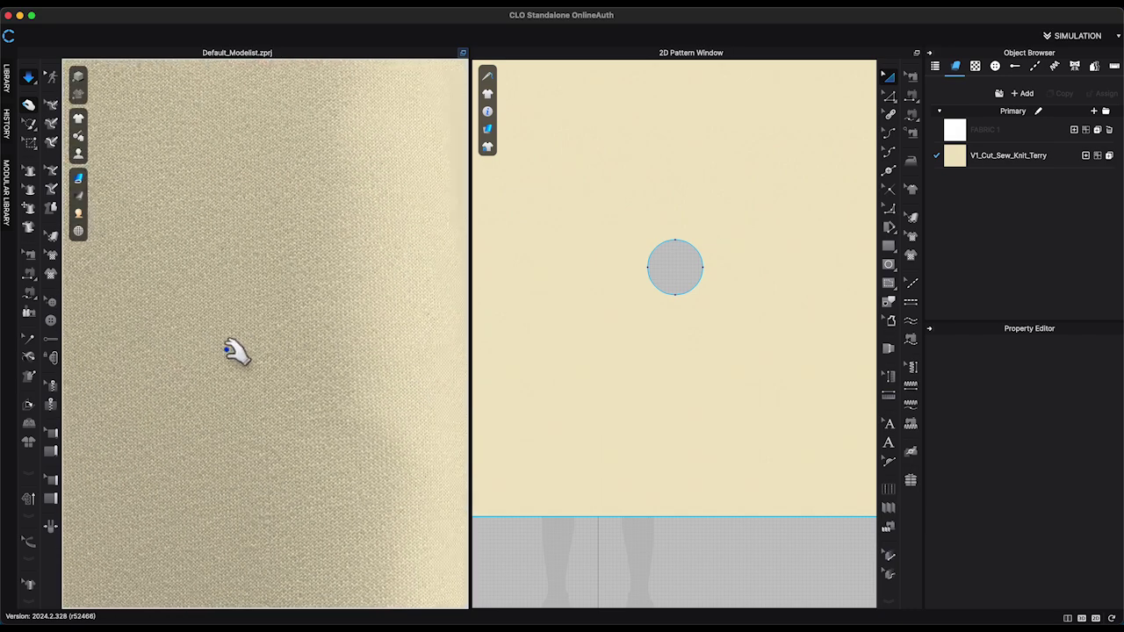
{"action": "key", "text": "space"}
{"action": "mouse_move", "coordinate": [204, 278]}
{"action": "right_mouse_down"}
{"action": "mouse_move", "coordinate": [231, 275]}
{"action": "mouse_move", "coordinate": [209, 286]}
{"action": "right_mouse_up"}
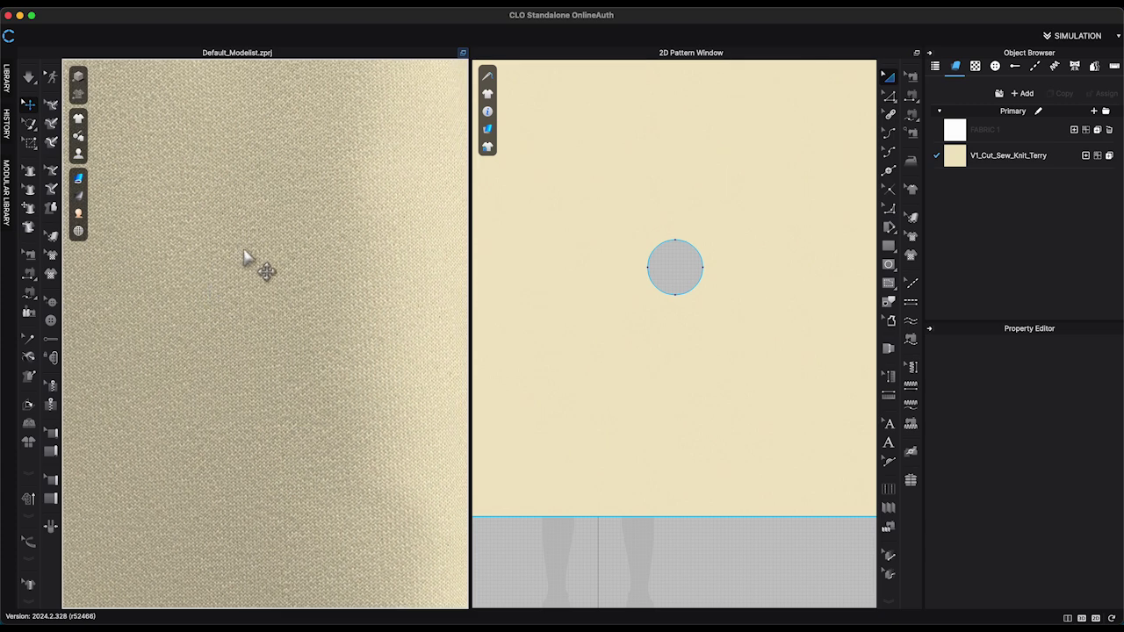
{"action": "key", "text": "2"}
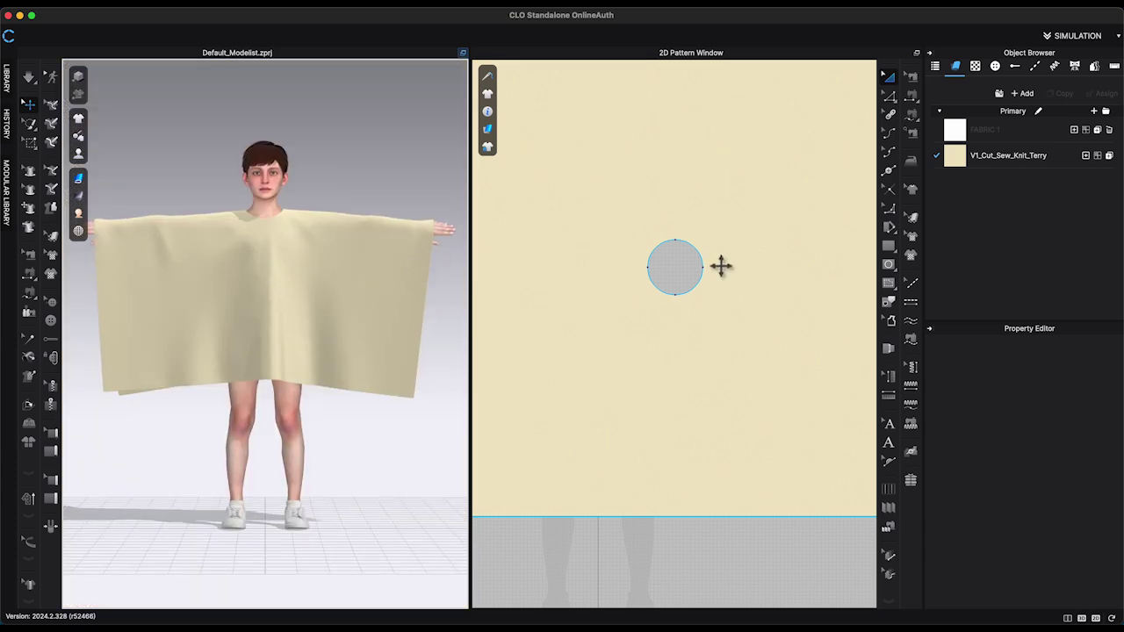
Open the V1_Cut_Sew_Knit_Terry fabric's base color map in the Texture Editor.
{"action": "left_click", "coordinate": [736, 544]}
{"action": "scroll", "coordinate": [776, 520], "scroll_direction": "down", "scroll_amount": 4}
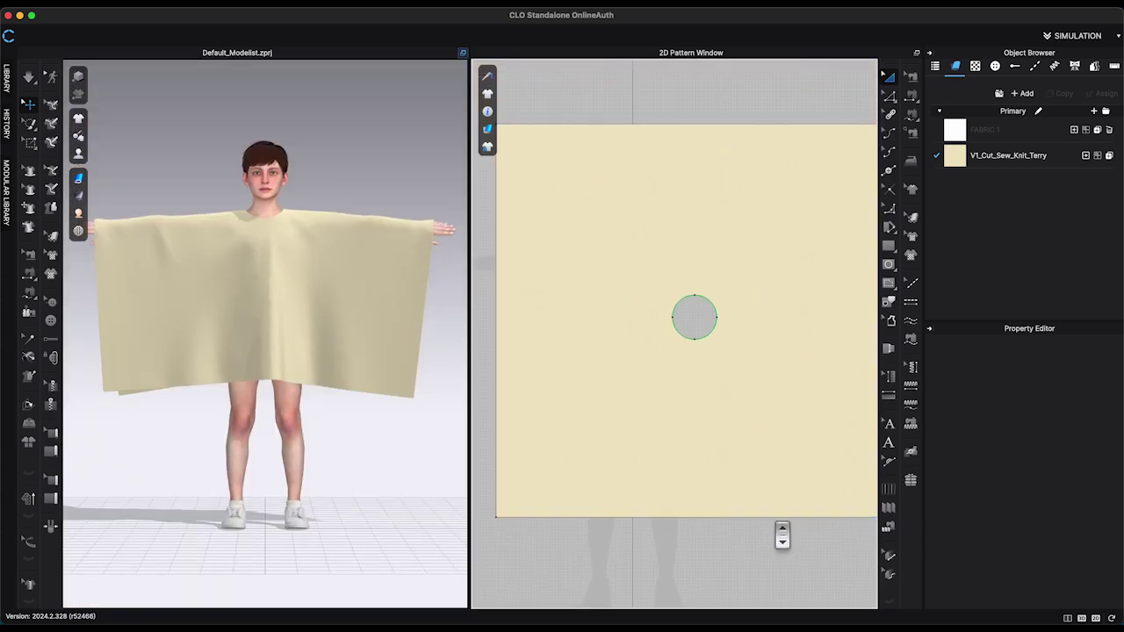
{"action": "left_click", "coordinate": [1001, 159]}
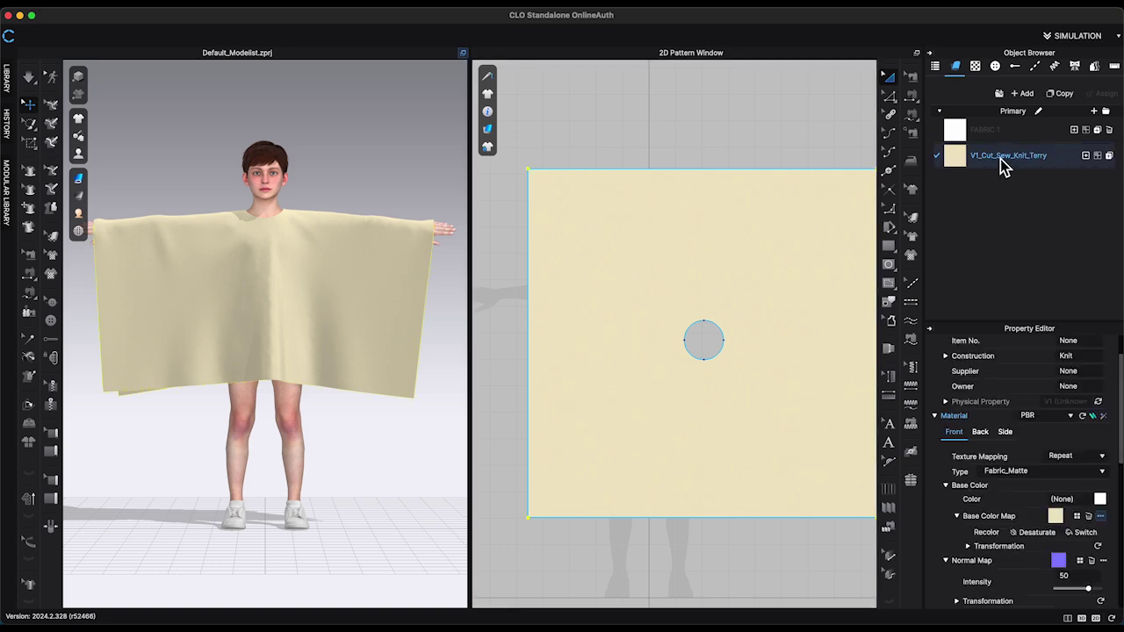
{"action": "scroll", "coordinate": [1070, 471], "scroll_direction": "down", "scroll_amount": 3}
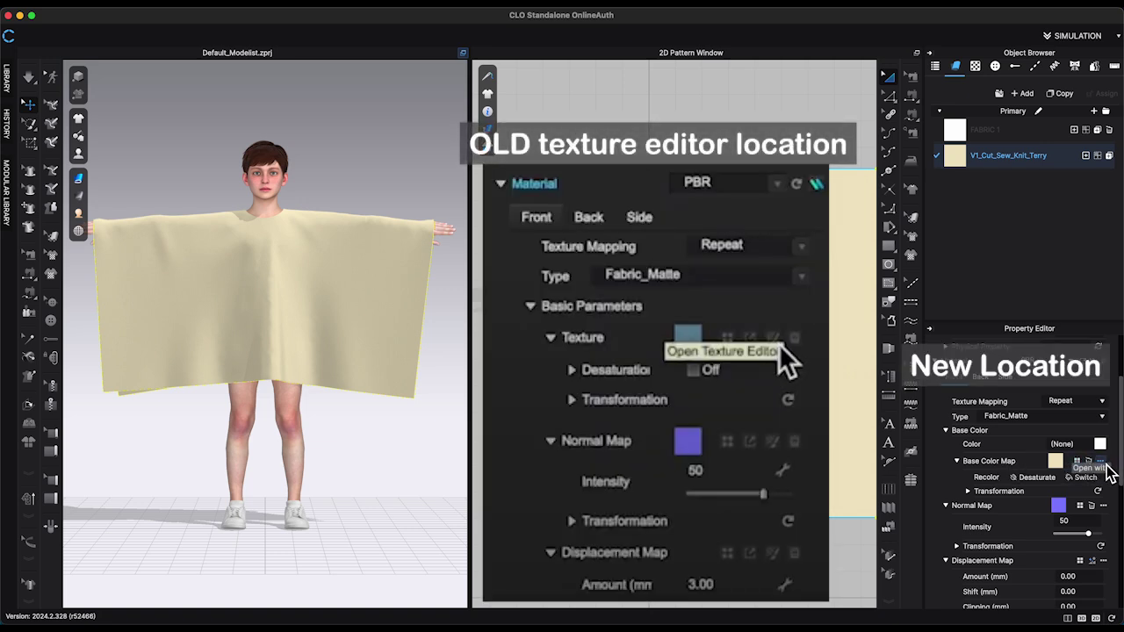
{"action": "left_click", "coordinate": [1103, 462]}
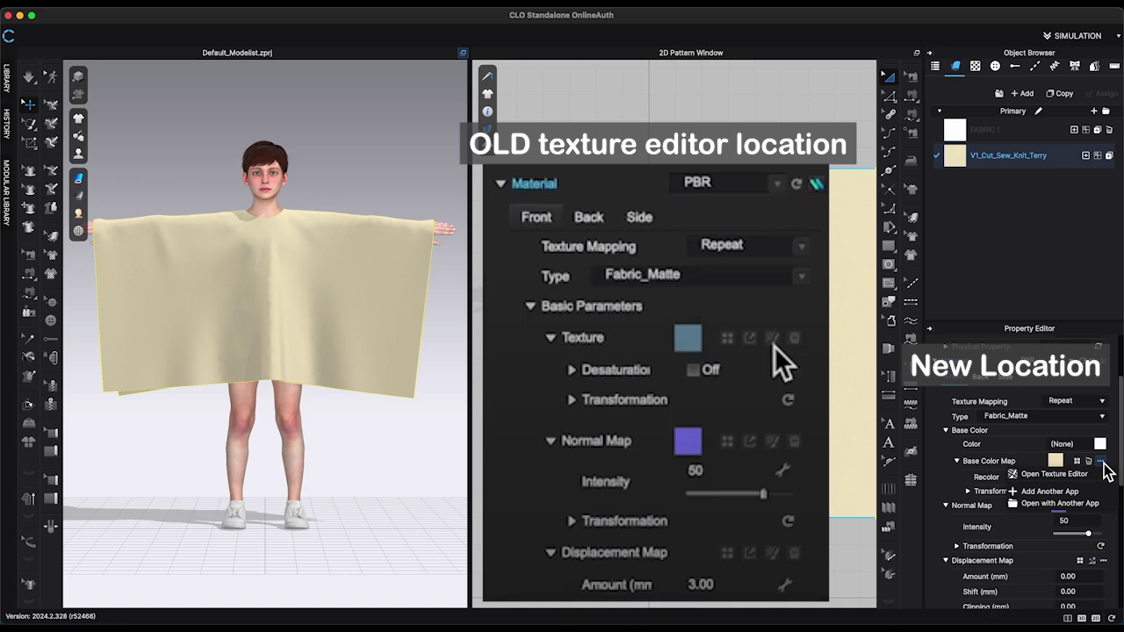
{"action": "left_click", "coordinate": [1063, 478]}
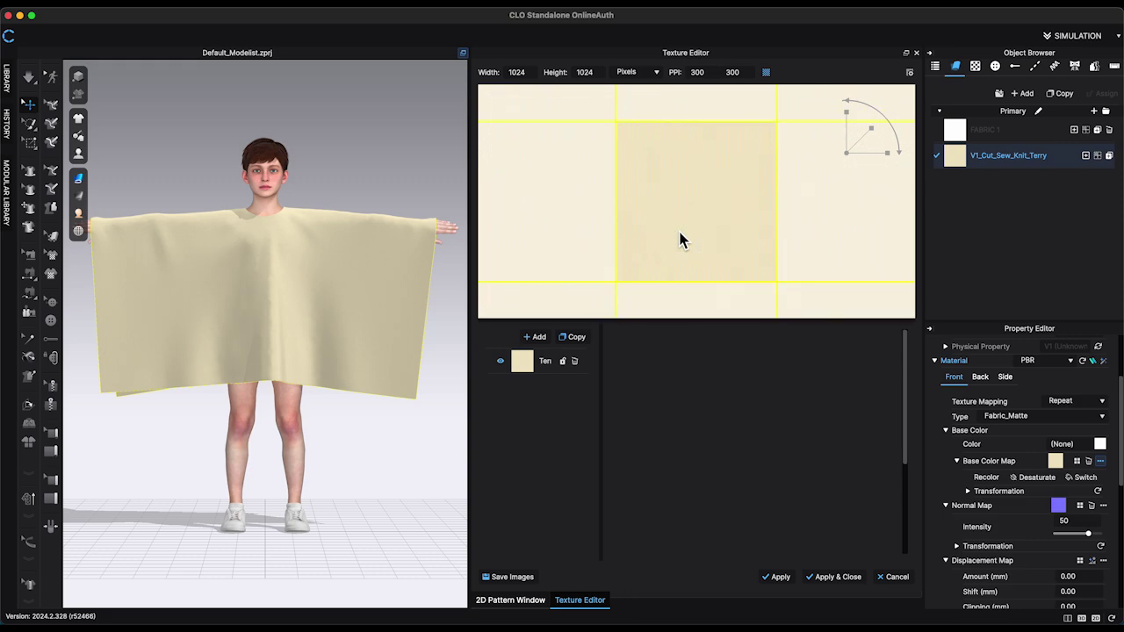
Examine the terry texture's repeat grid and the base layer's paint and transformation settings.
{"action": "scroll", "coordinate": [683, 239], "scroll_direction": "down", "scroll_amount": 4}
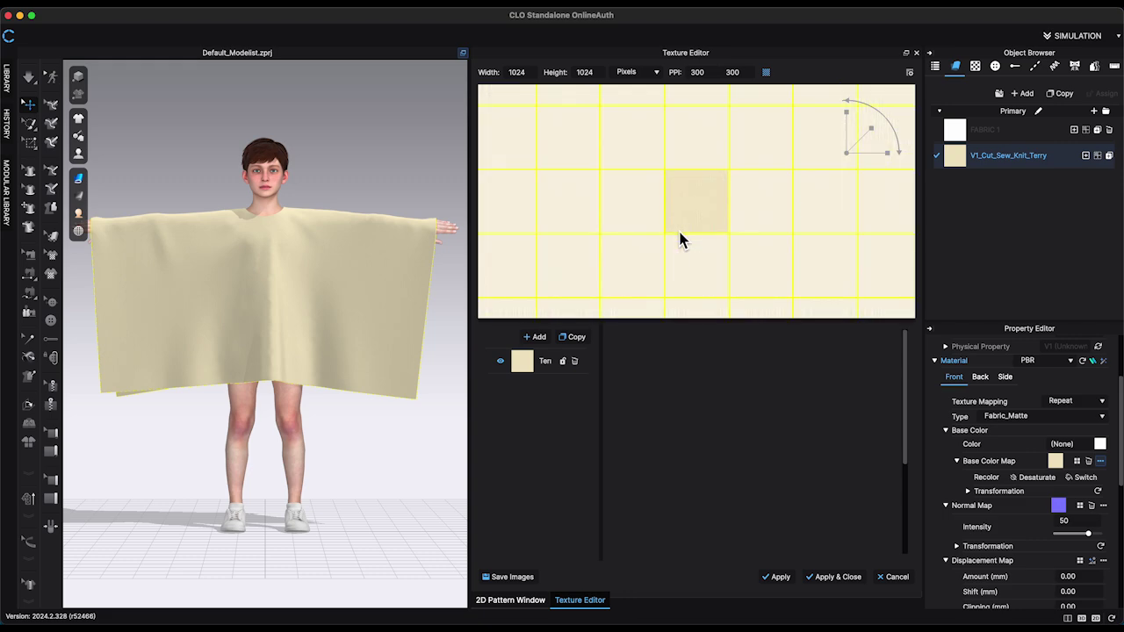
{"action": "scroll", "coordinate": [680, 233], "scroll_direction": "up", "scroll_amount": 3}
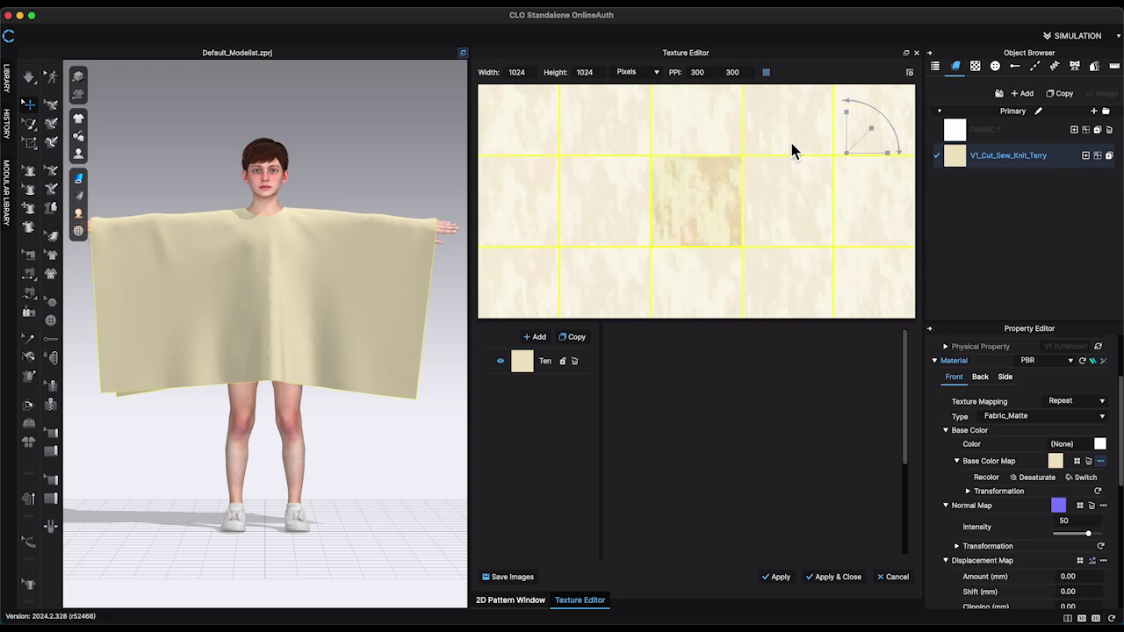
{"action": "scroll", "coordinate": [794, 150], "scroll_direction": "down", "scroll_amount": 3}
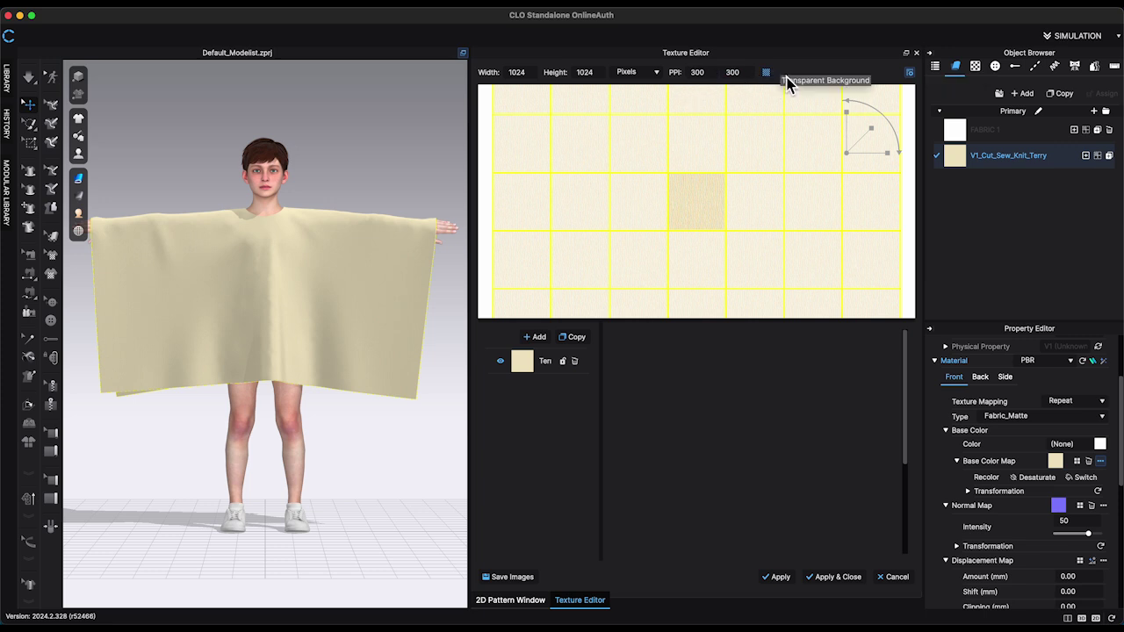
{"action": "scroll", "coordinate": [781, 190], "scroll_direction": "up", "scroll_amount": 2}
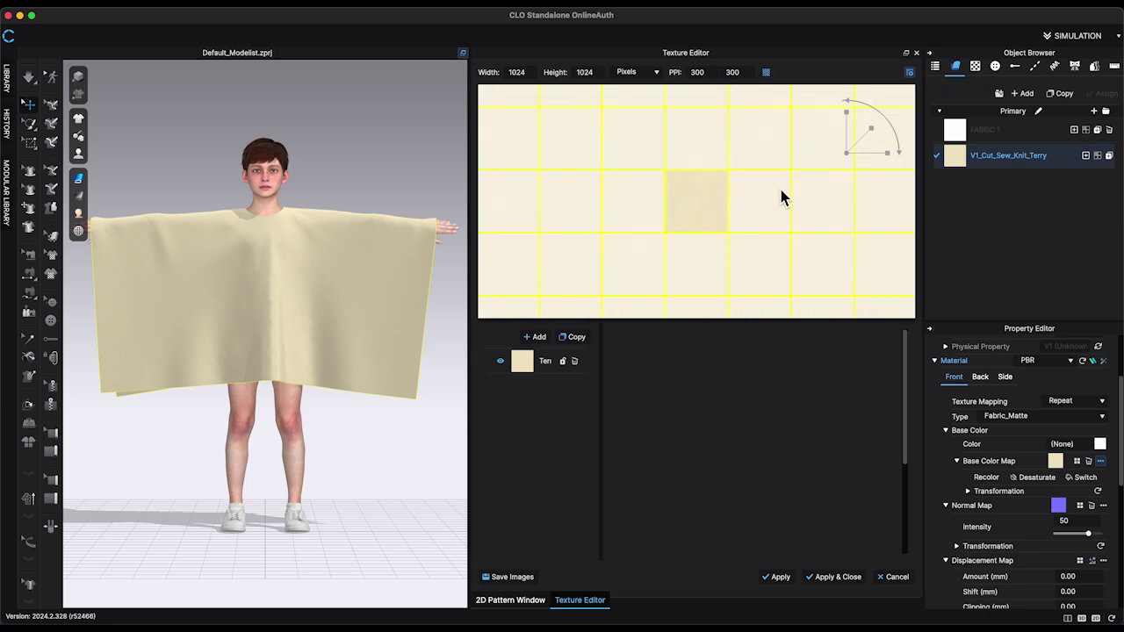
{"action": "left_click", "coordinate": [525, 361]}
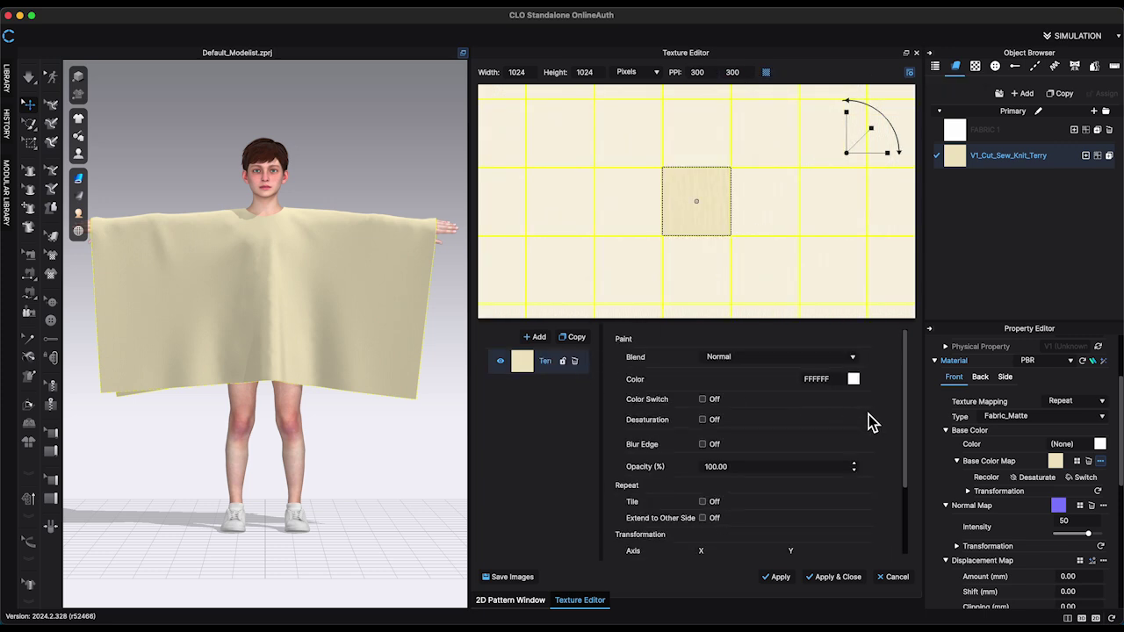
{"action": "scroll", "coordinate": [884, 423], "scroll_direction": "down", "scroll_amount": 3}
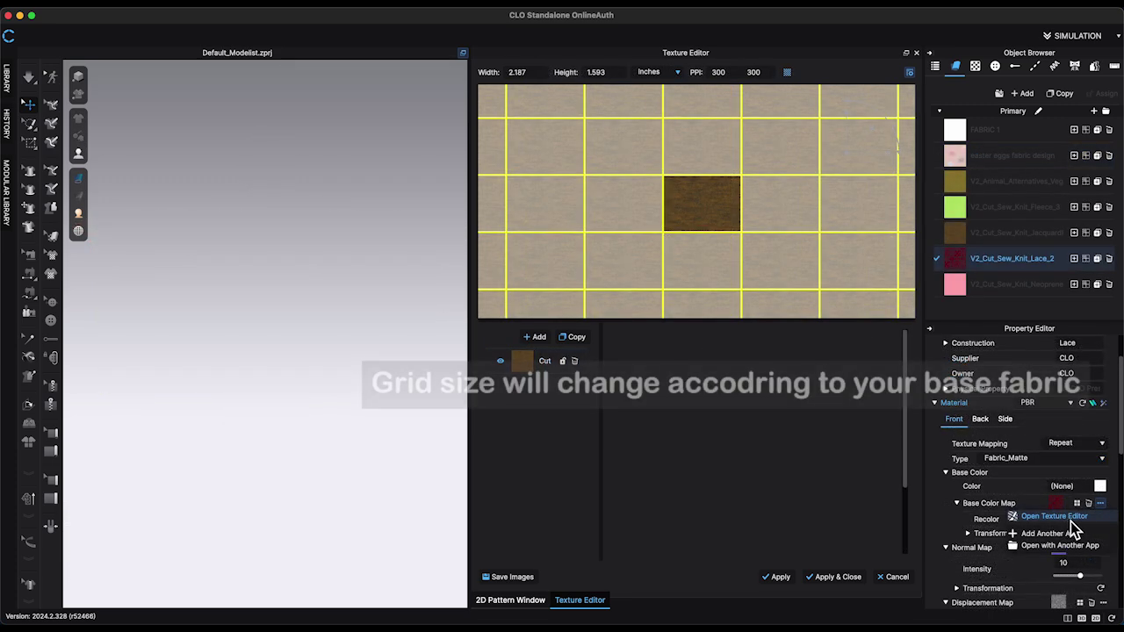
Open the V2_Cut_Sew_Knit_Lace_2 and V2_Cut_Sew_Knit_Neoprene base color maps in the Texture Editor to compare their grid sizes.
{"action": "left_click", "coordinate": [1063, 518]}
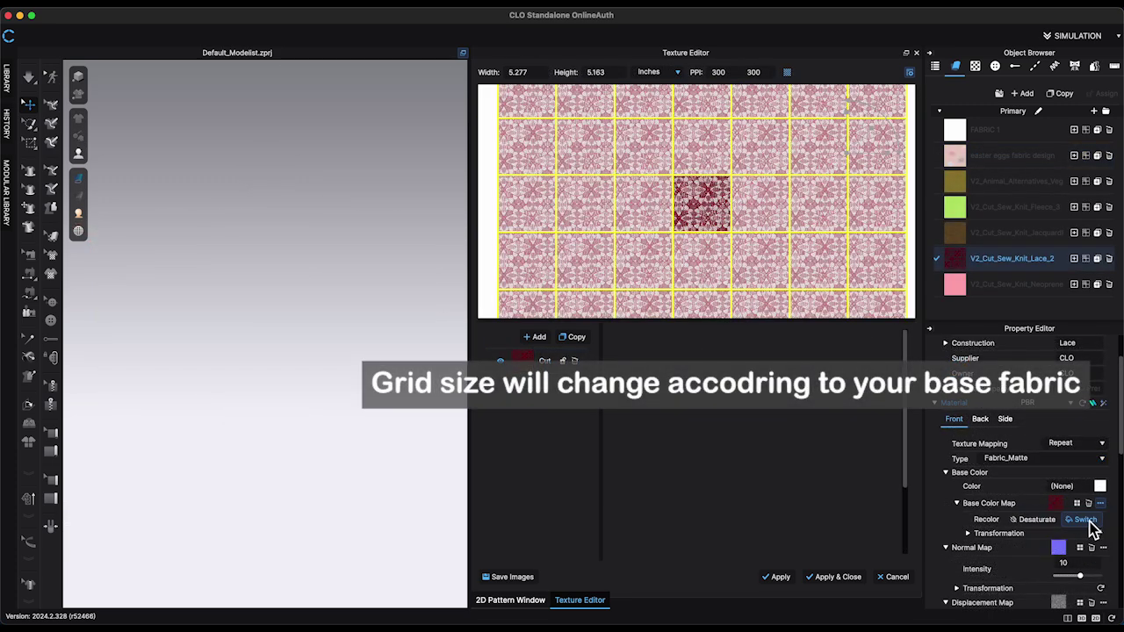
{"action": "left_click", "coordinate": [1016, 284]}
{"action": "left_click", "coordinate": [1101, 503]}
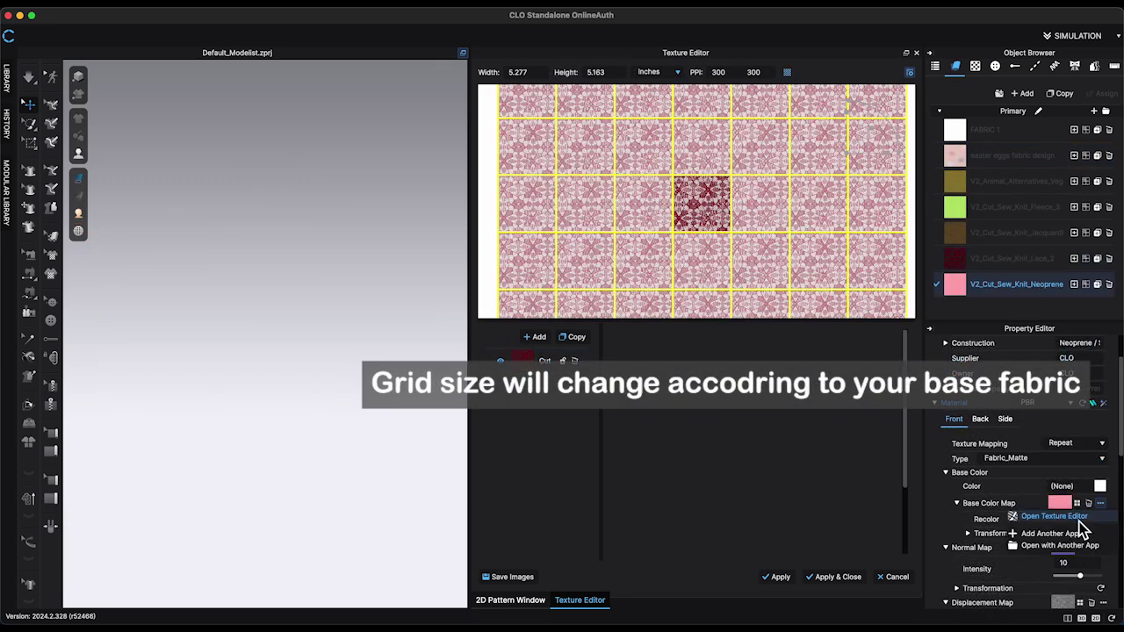
{"action": "left_click", "coordinate": [1078, 518]}
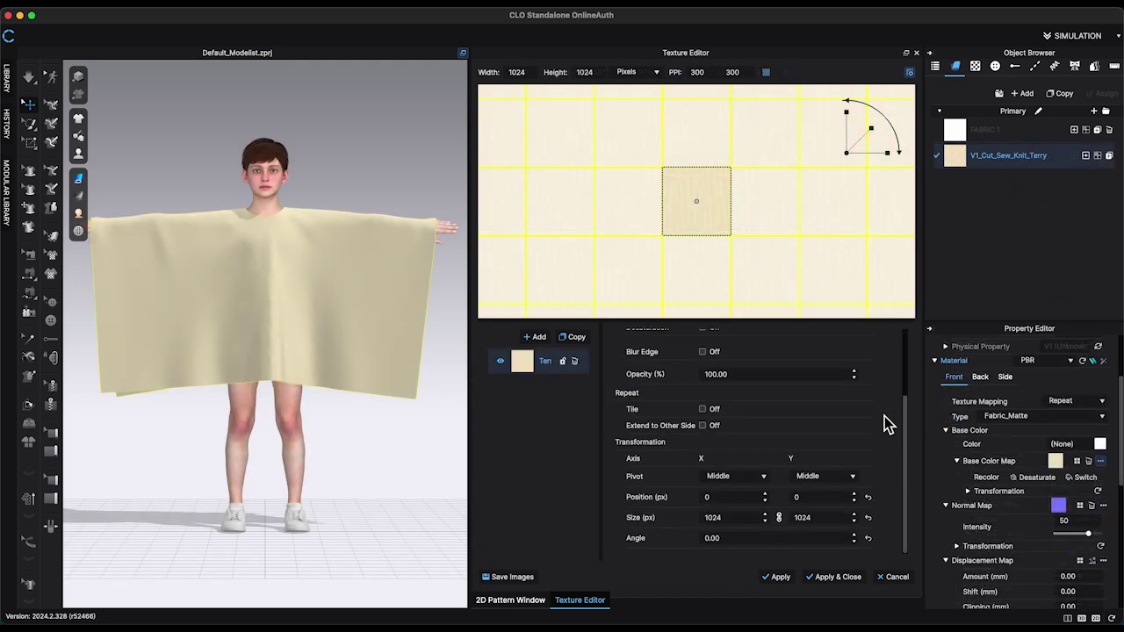
Switch the texture's size units to inches and set its width and height to 6 by 6 inches.
{"action": "scroll", "coordinate": [887, 424], "scroll_direction": "up", "scroll_amount": 5}
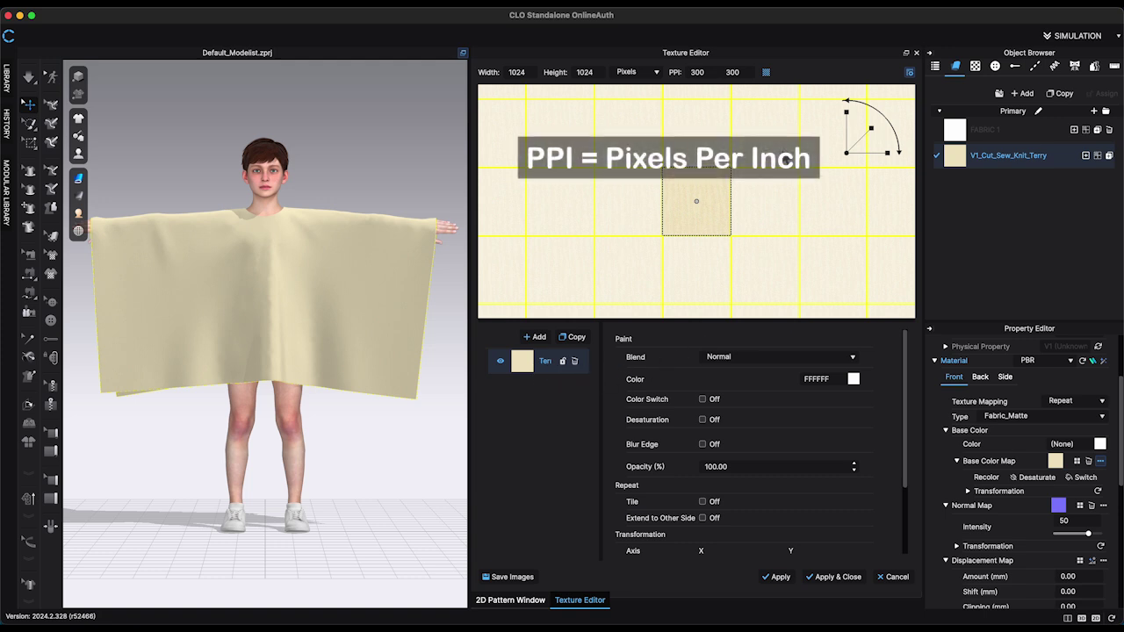
{"action": "scroll", "coordinate": [815, 147], "scroll_direction": "down", "scroll_amount": 1}
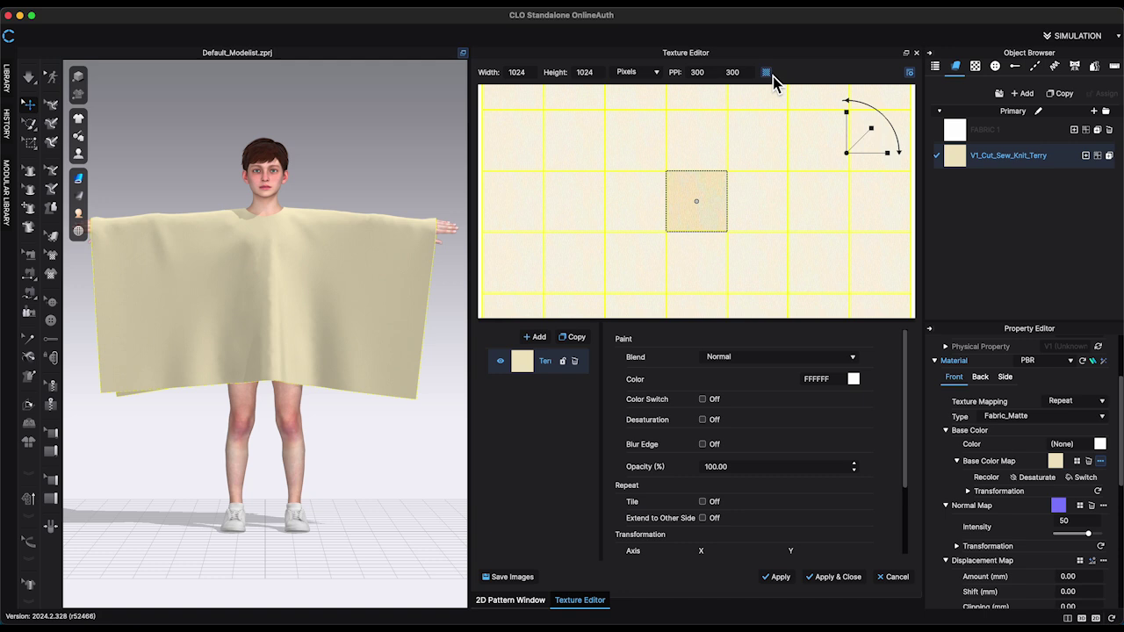
{"action": "scroll", "coordinate": [703, 235], "scroll_direction": "down", "scroll_amount": 1}
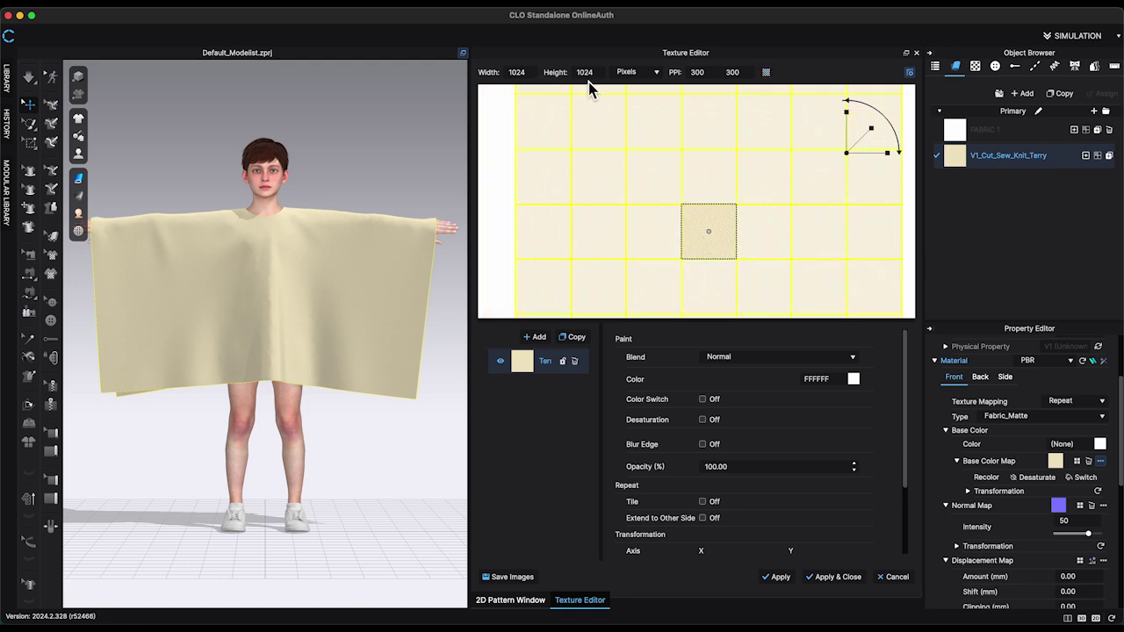
{"action": "left_click", "coordinate": [657, 74]}
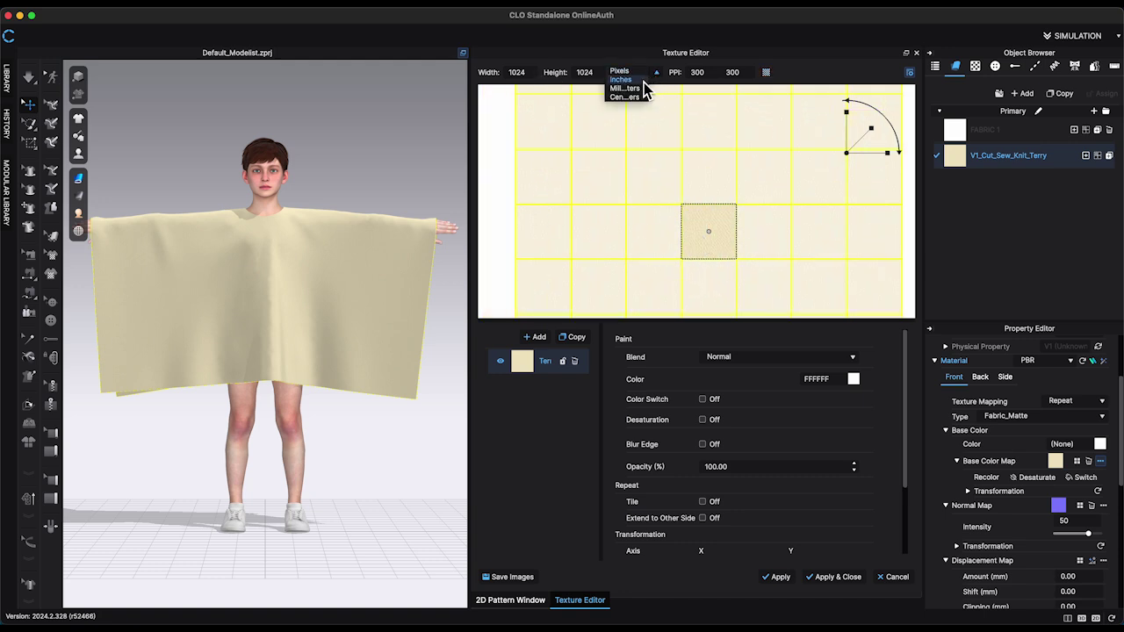
{"action": "left_click", "coordinate": [640, 79]}
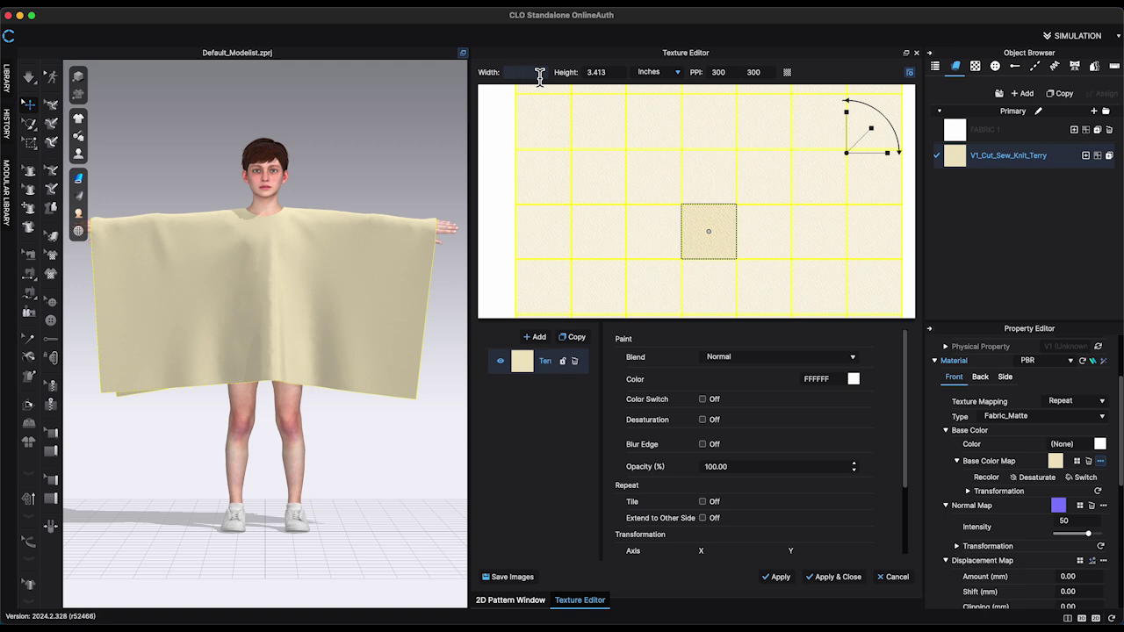
{"action": "key", "text": "Return"}
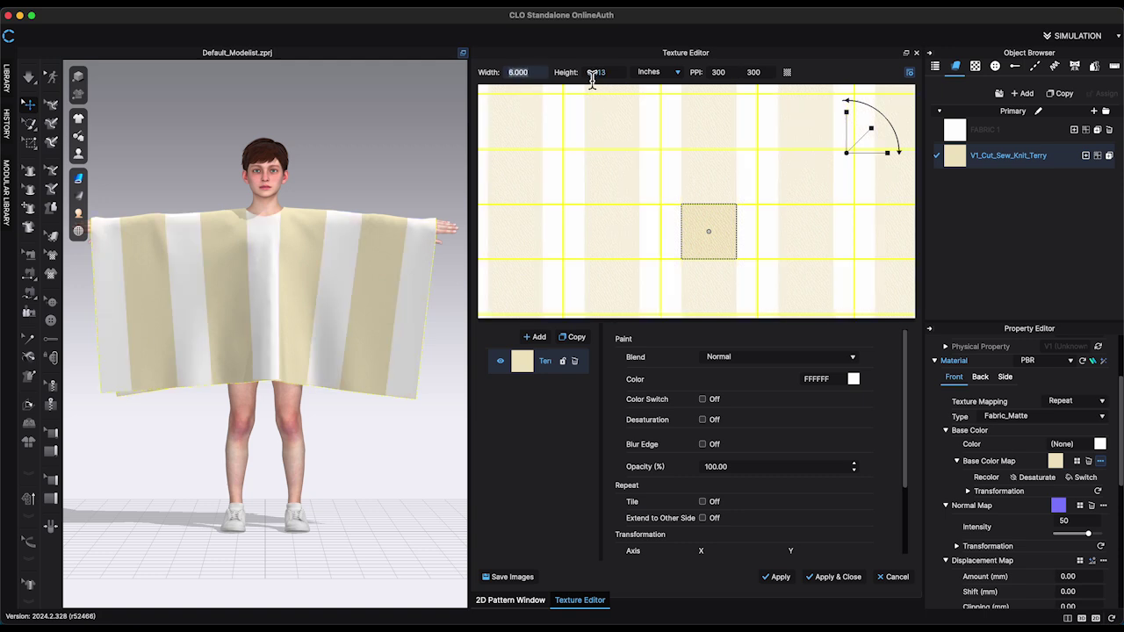
{"action": "left_click", "coordinate": [612, 75]}
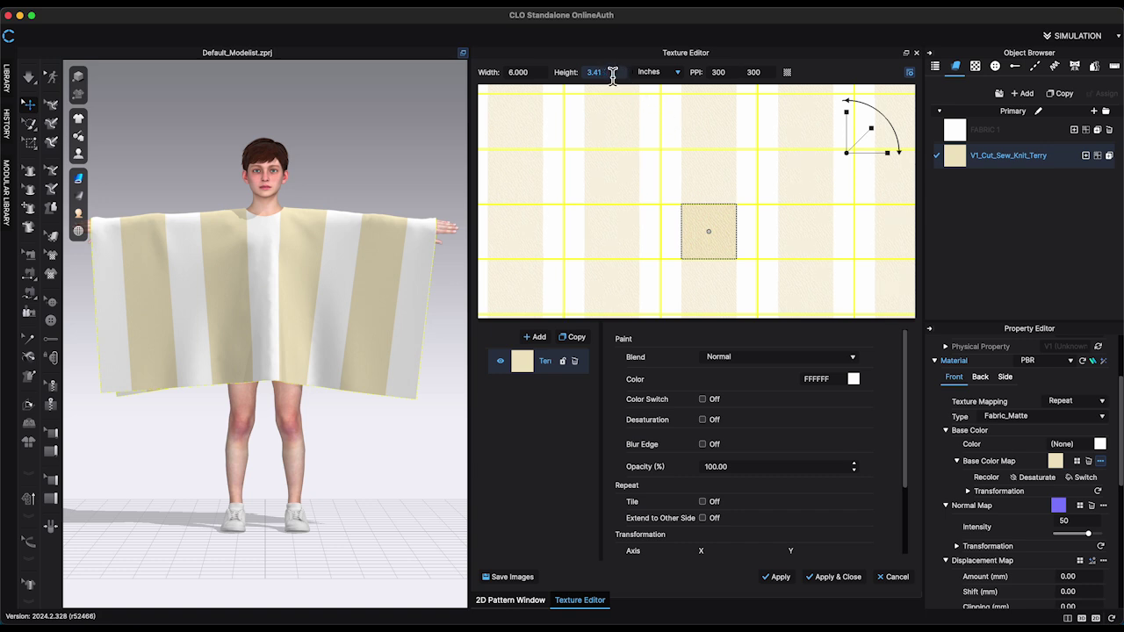
{"action": "type", "text": "6"}
{"action": "key", "text": "Return"}
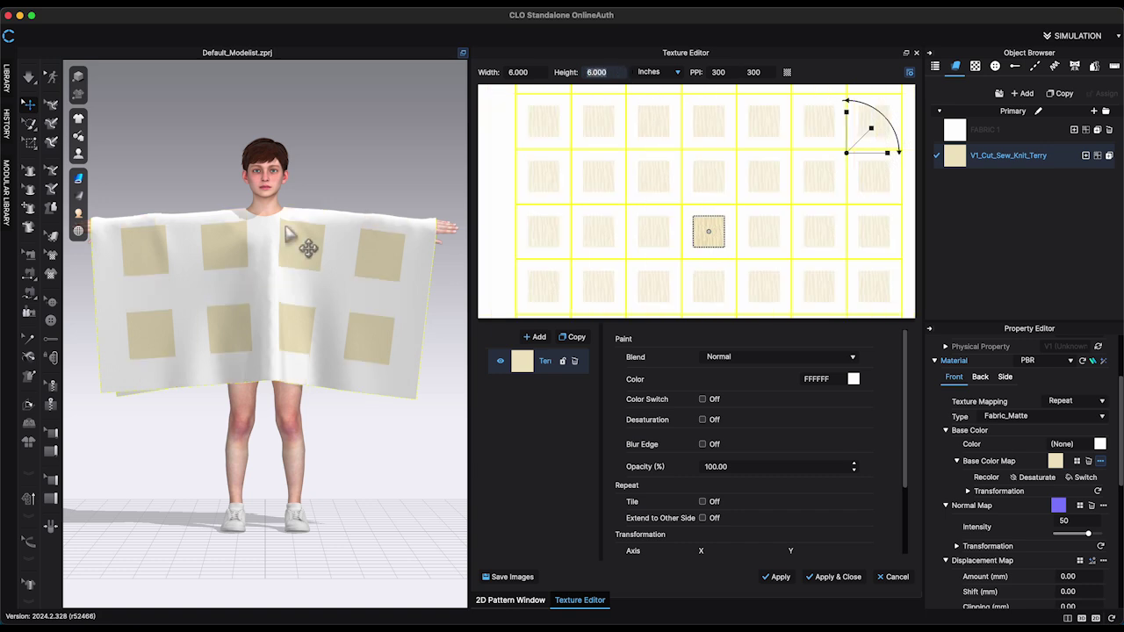
Scale the terry layer up proportionally to about 3.9 inches square and tile it across the repeat.
{"action": "scroll", "coordinate": [301, 275], "scroll_direction": "up", "scroll_amount": 5}
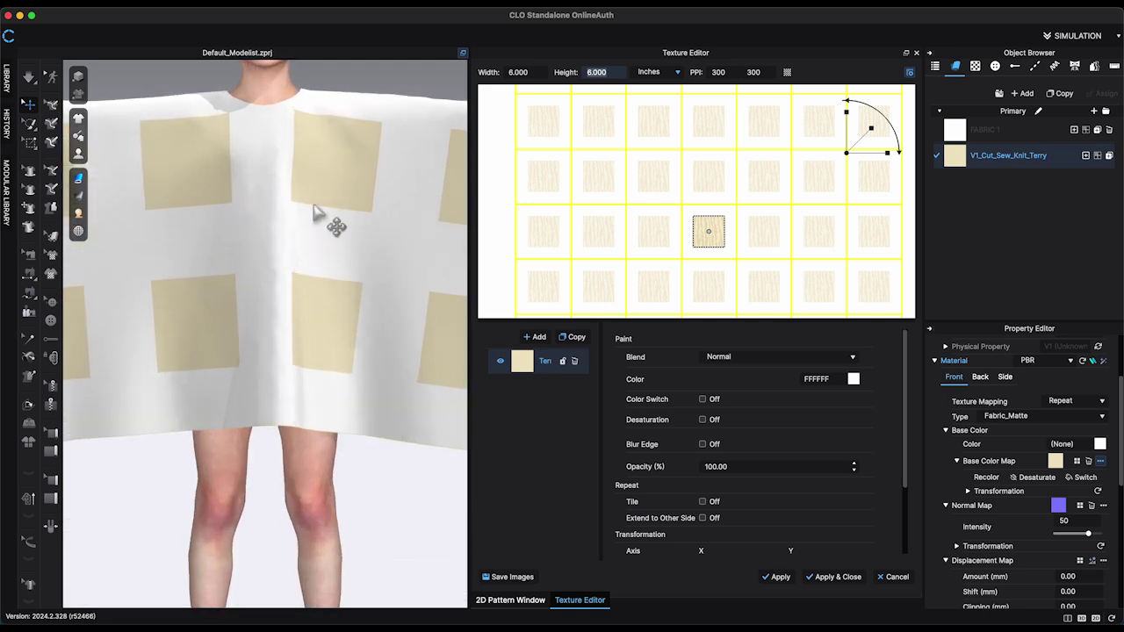
{"action": "scroll", "coordinate": [716, 218], "scroll_direction": "up", "scroll_amount": 8}
{"action": "scroll", "coordinate": [712, 215], "scroll_direction": "down", "scroll_amount": 6}
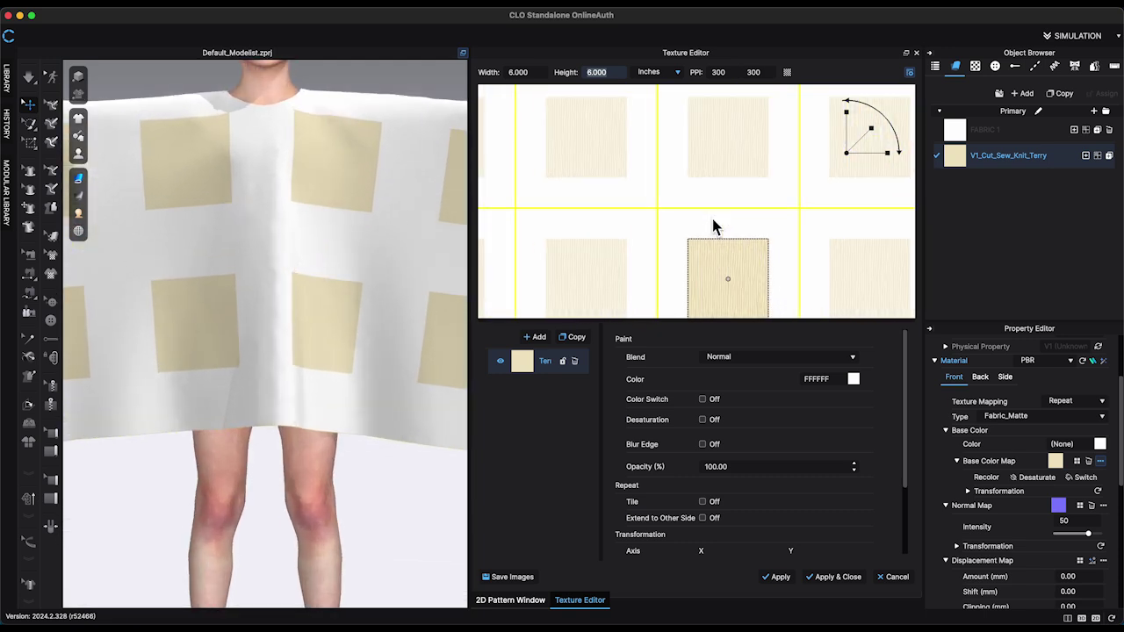
{"action": "scroll", "coordinate": [713, 223], "scroll_direction": "up", "scroll_amount": 3}
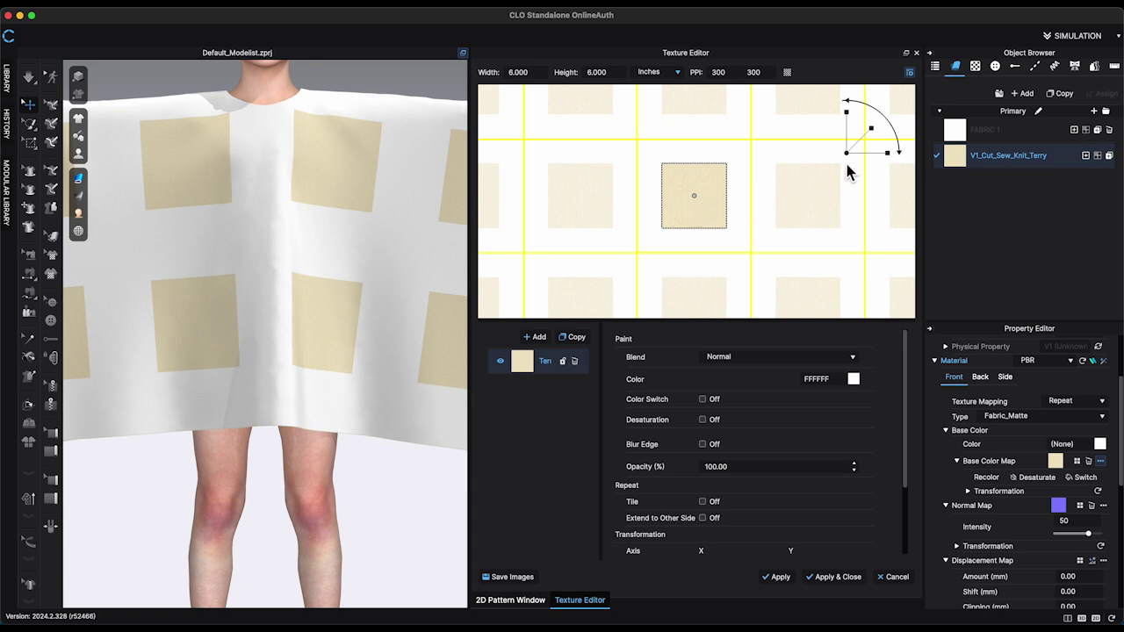
{"action": "scroll", "coordinate": [722, 182], "scroll_direction": "up", "scroll_amount": 2}
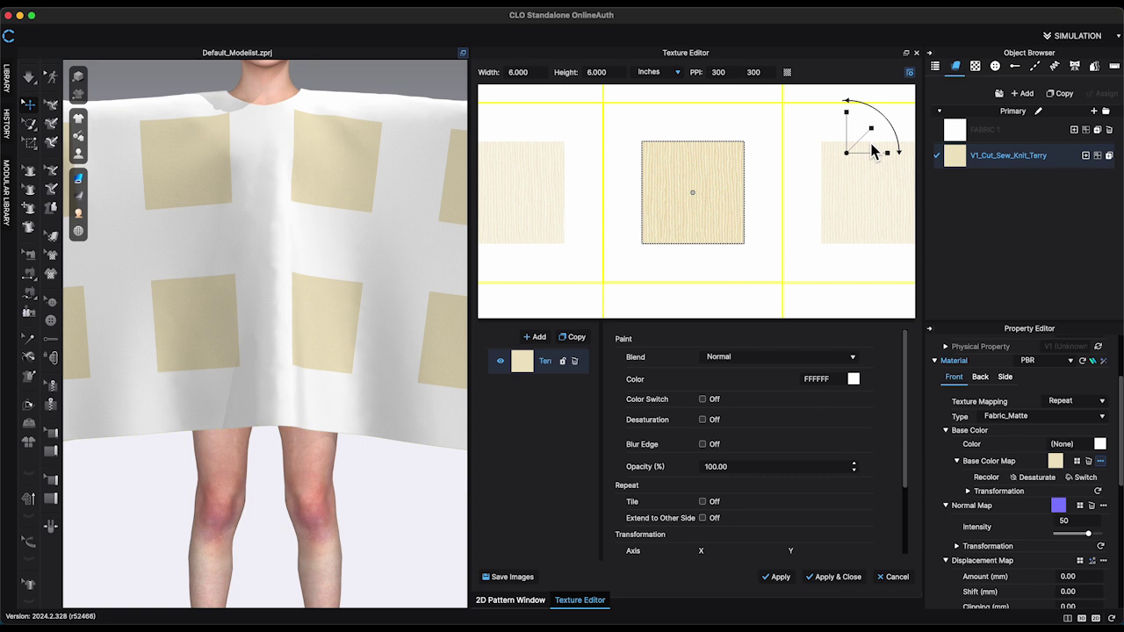
{"action": "left_click_drag", "start_coordinate": [866, 145], "coordinate": [871, 128]}
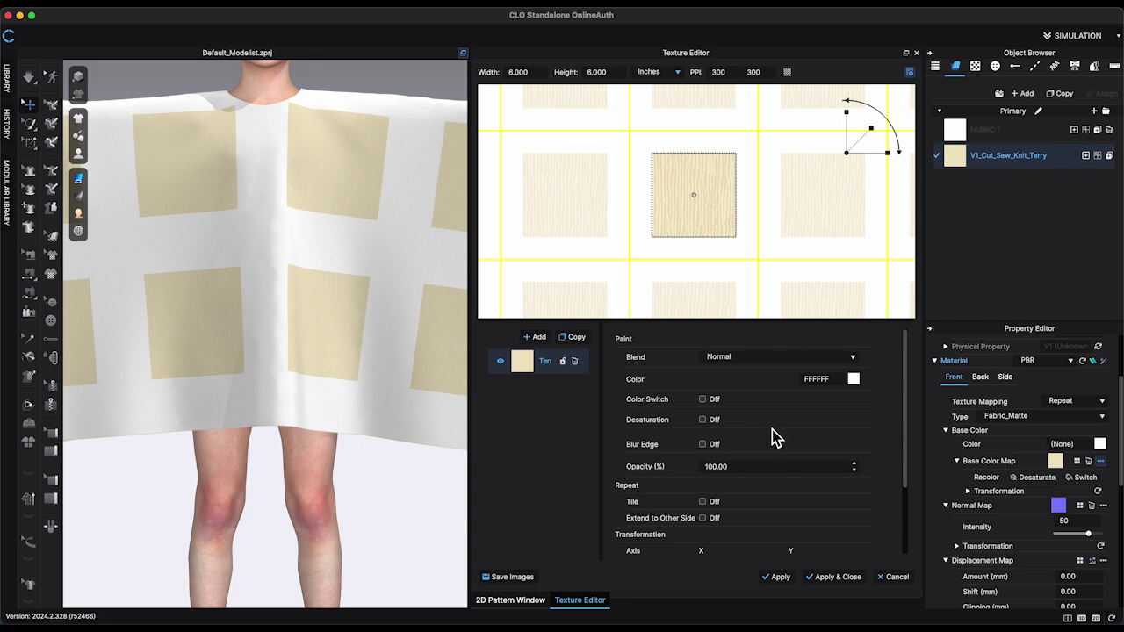
{"action": "scroll", "coordinate": [772, 429], "scroll_direction": "down", "scroll_amount": 5}
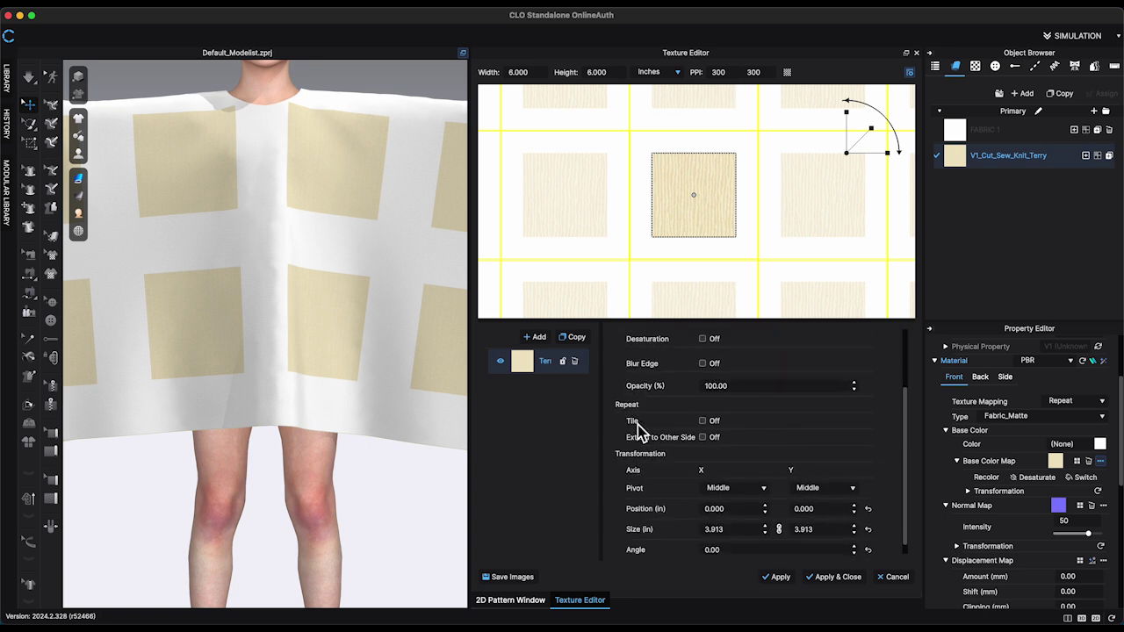
{"action": "left_click", "coordinate": [703, 422]}
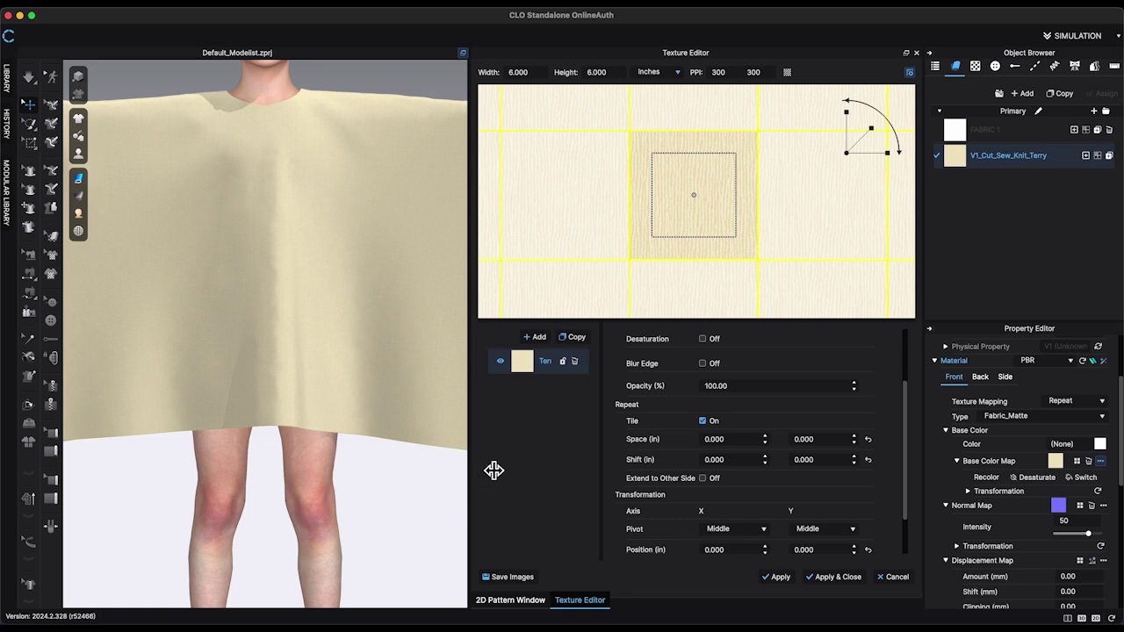
Desaturate the terry layer to remove its beige colour, and inspect the texture on the poncho.
{"action": "scroll", "coordinate": [403, 210], "scroll_direction": "up", "scroll_amount": 10}
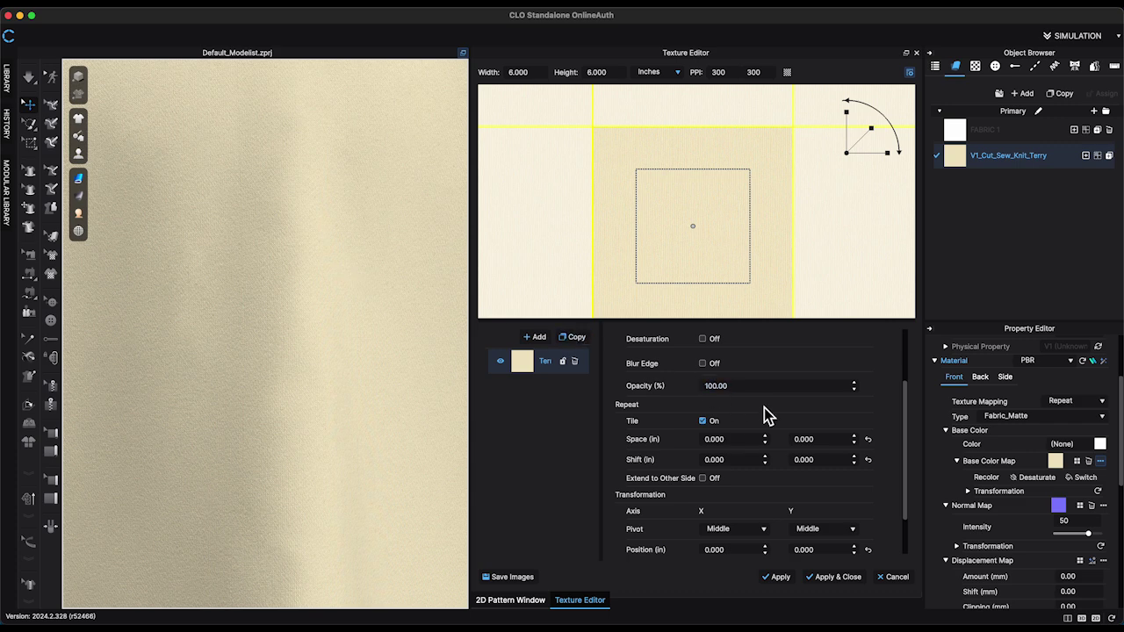
{"action": "scroll", "coordinate": [764, 413], "scroll_direction": "up", "scroll_amount": 4}
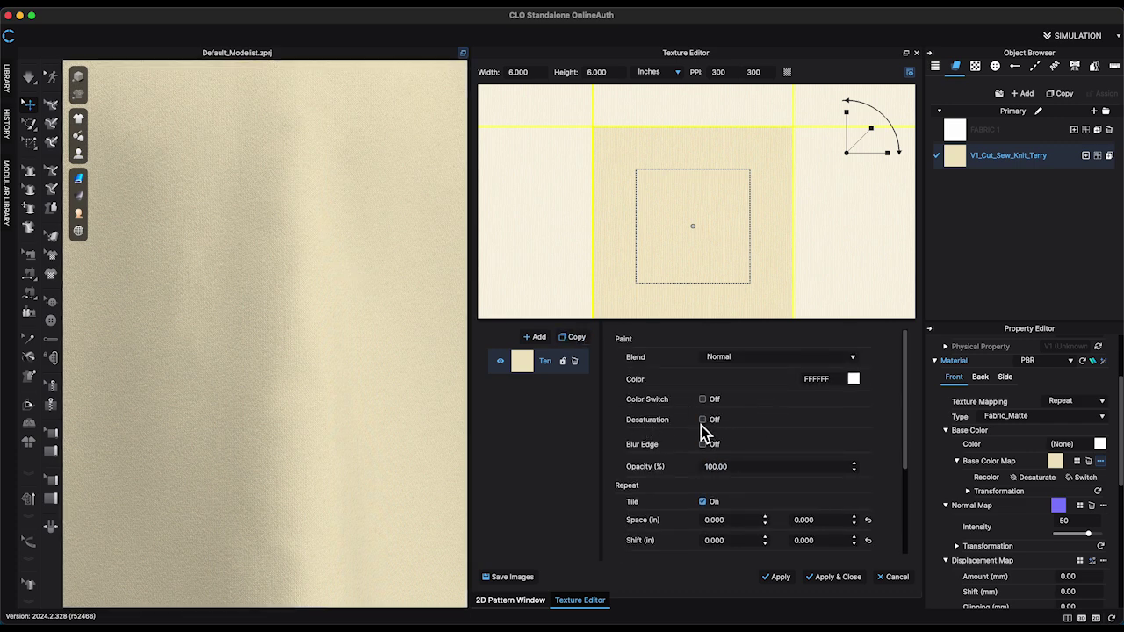
{"action": "left_click", "coordinate": [703, 422]}
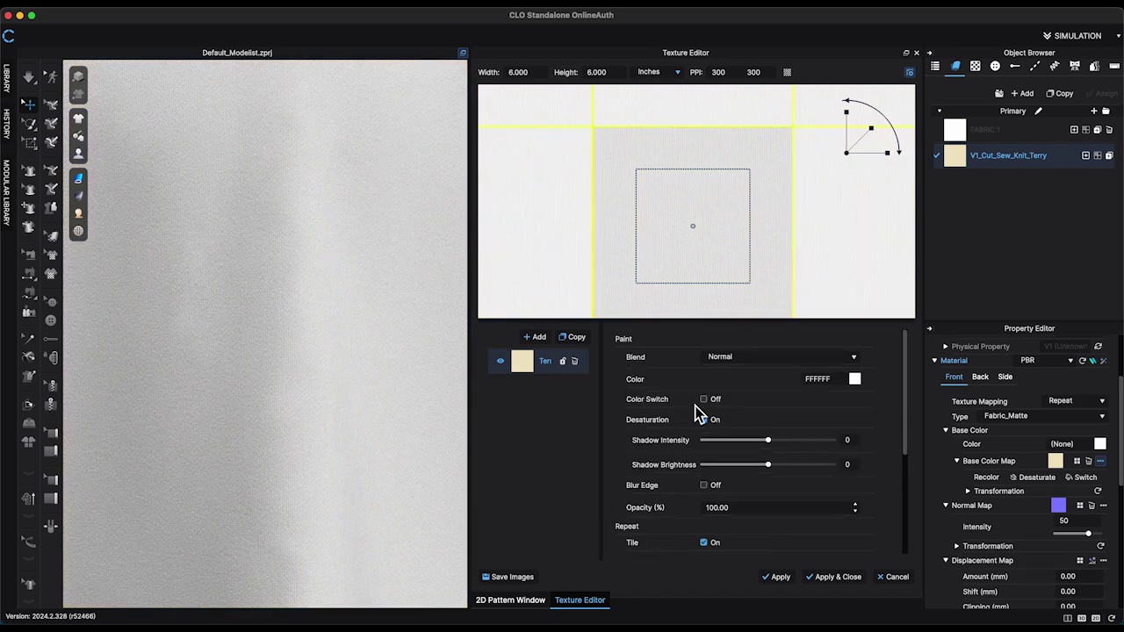
{"action": "scroll", "coordinate": [409, 385], "scroll_direction": "up", "scroll_amount": 2}
{"action": "scroll", "coordinate": [409, 385], "scroll_direction": "up", "scroll_amount": 3}
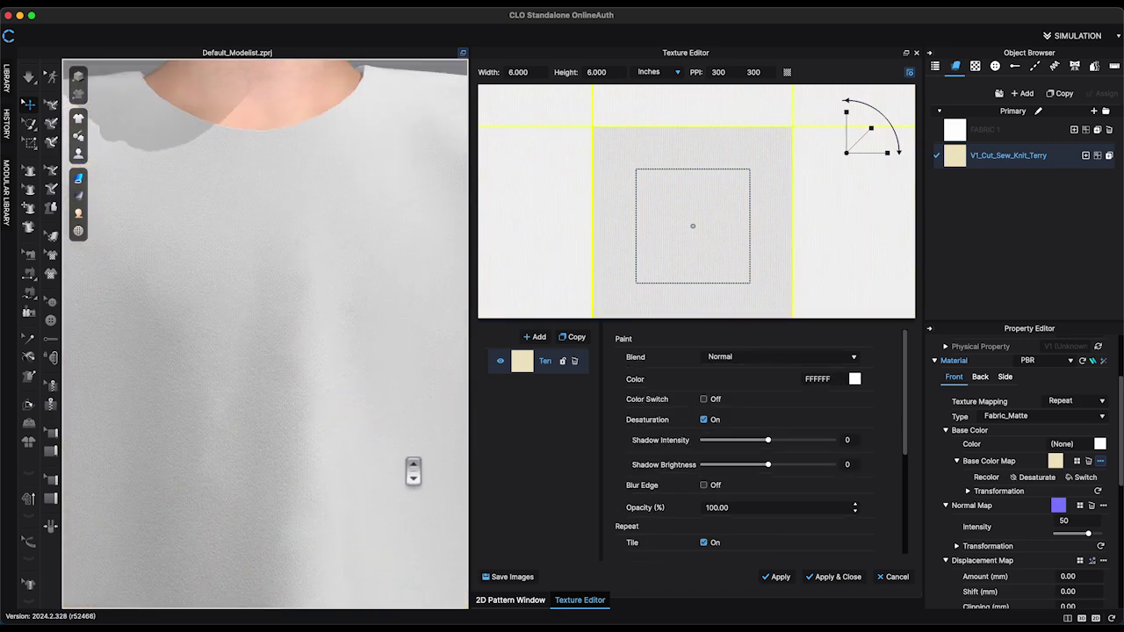
{"action": "scroll", "coordinate": [378, 381], "scroll_direction": "down", "scroll_amount": 3}
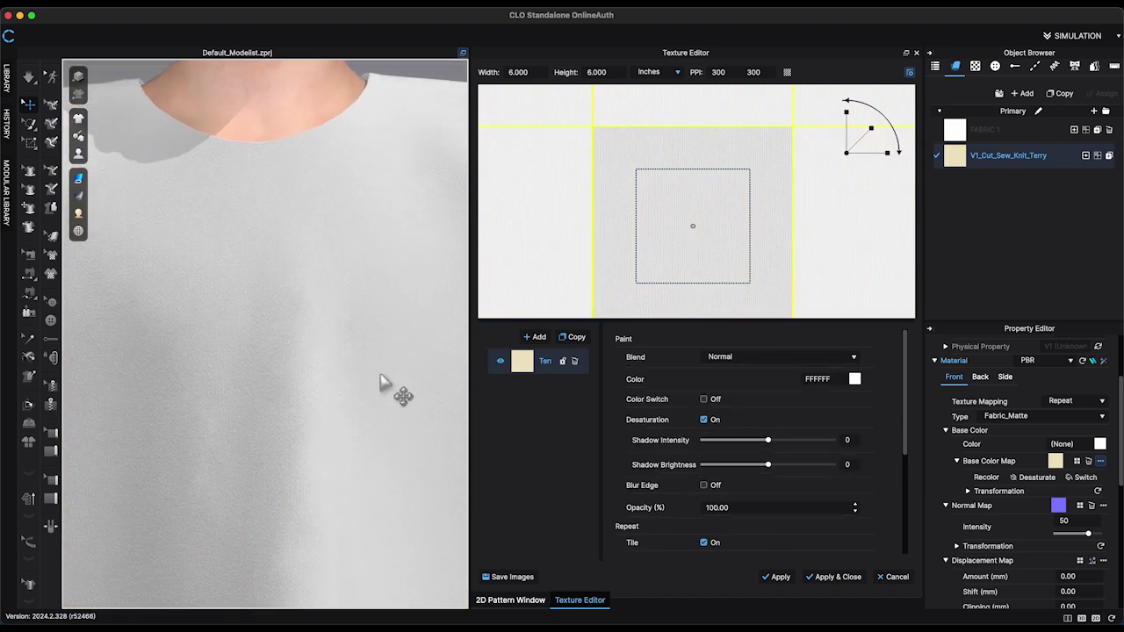
{"action": "scroll", "coordinate": [387, 373], "scroll_direction": "up", "scroll_amount": 3}
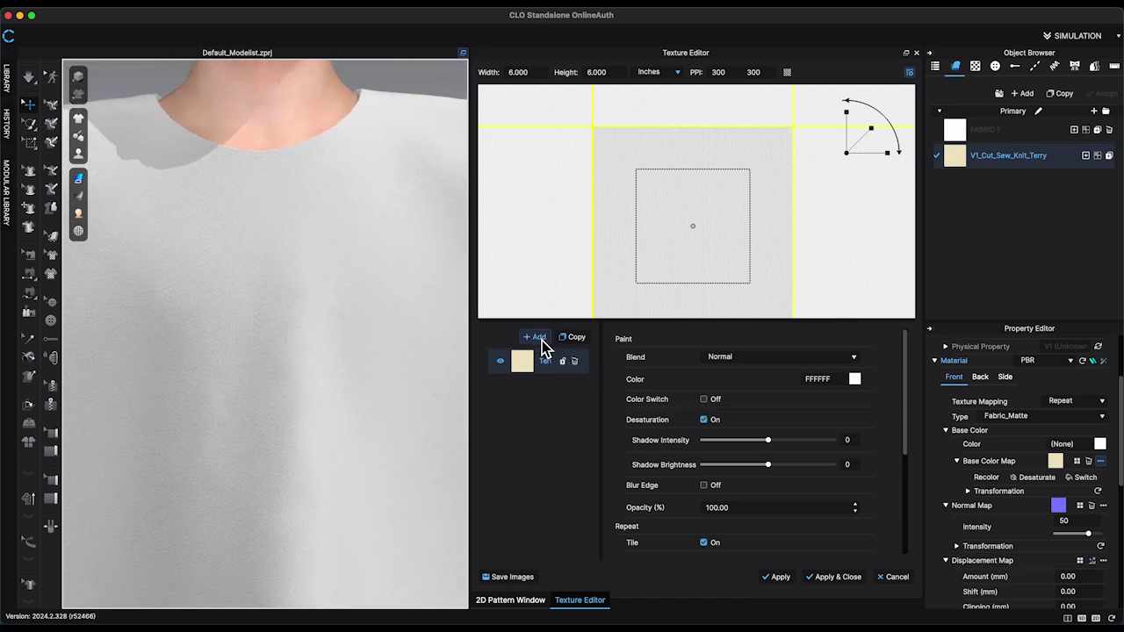
Add easter bunny.png from the Bunny folder as a new layer over the terry texture.
{"action": "left_click", "coordinate": [537, 337]}
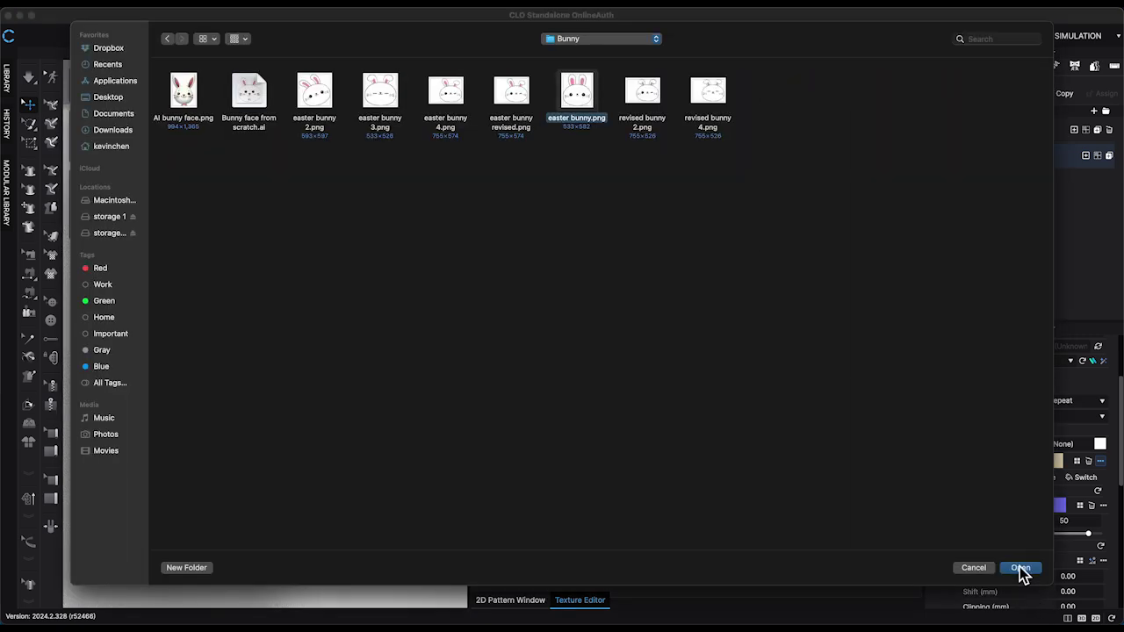
{"action": "left_click", "coordinate": [1020, 568]}
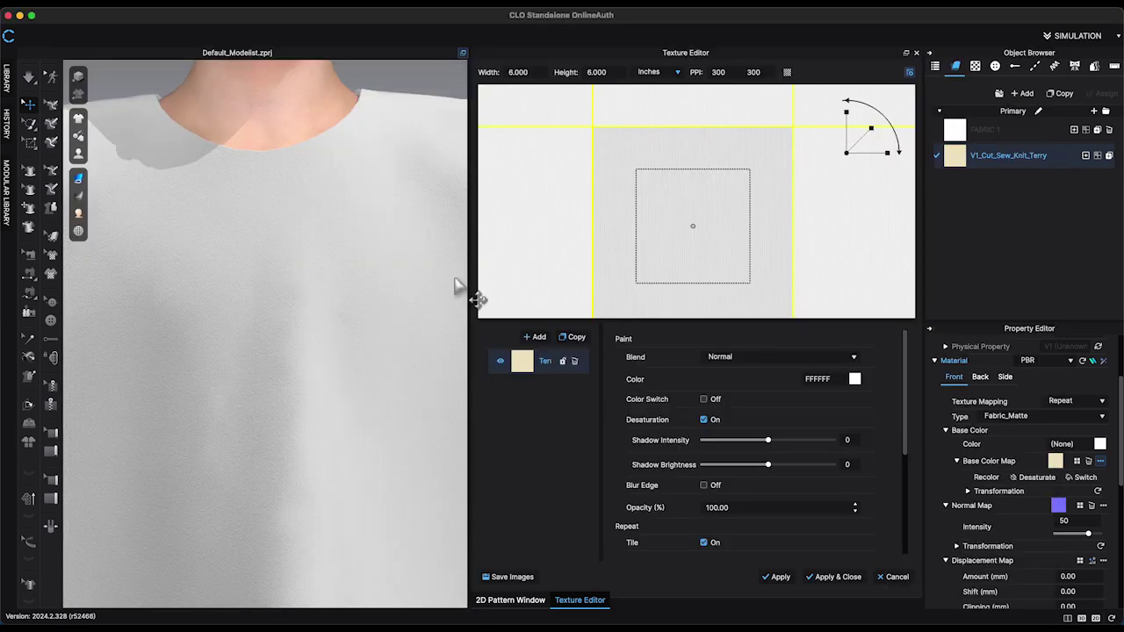
{"action": "scroll", "coordinate": [360, 317], "scroll_direction": "down", "scroll_amount": 2}
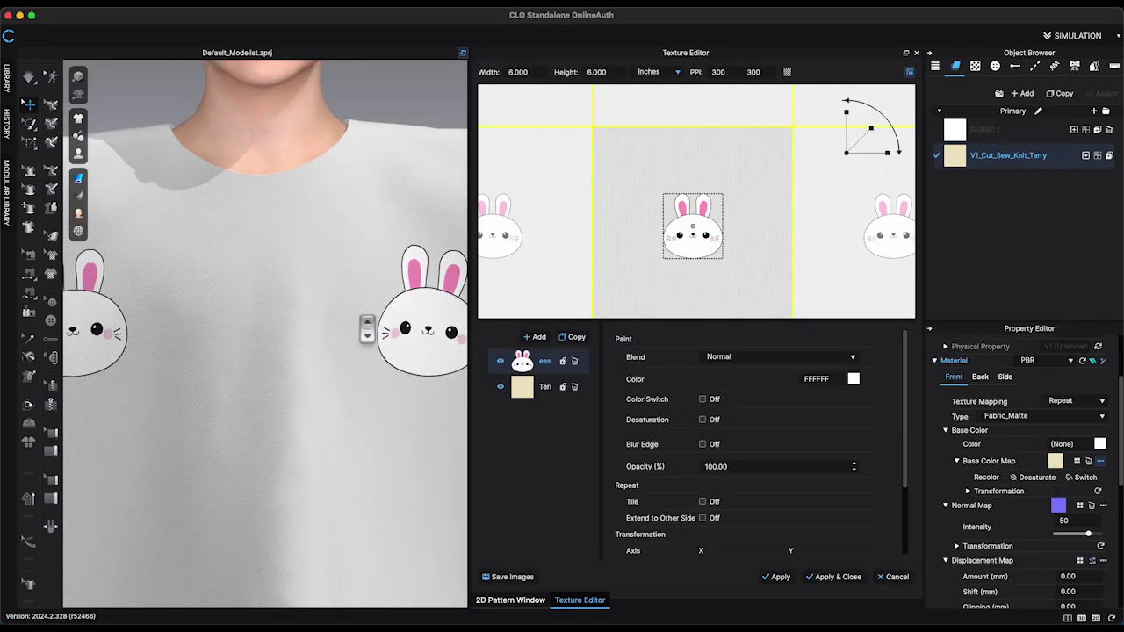
{"action": "middle_click_drag", "start_coordinate": [339, 317], "coordinate": [468, 313]}
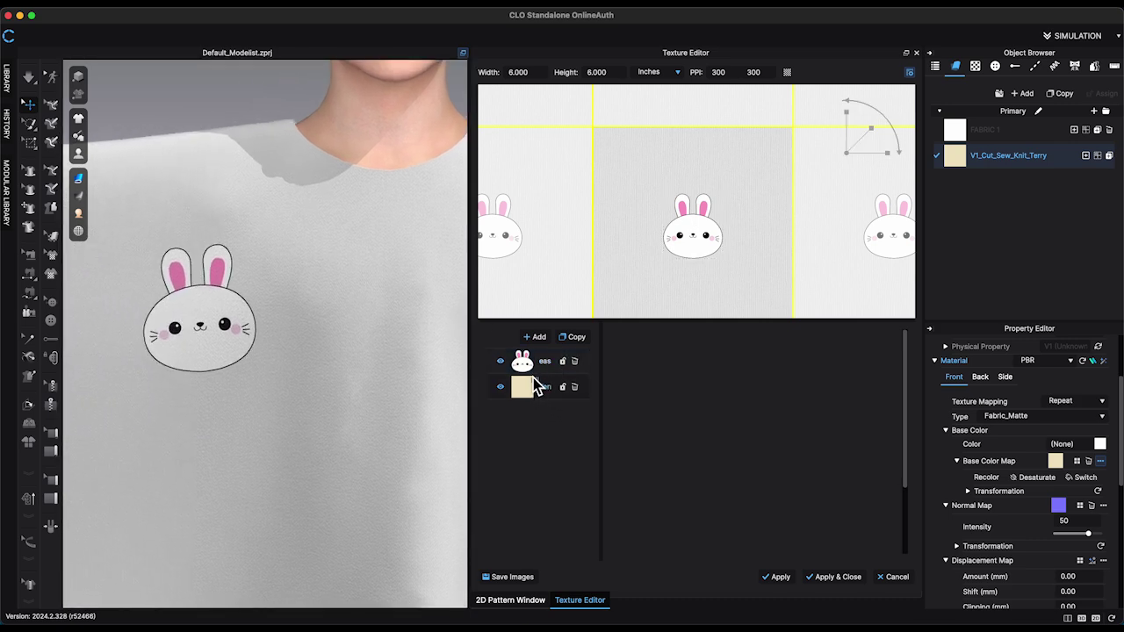
Move the bunny layer beneath the terry layer and back on top to compare the stacking order.
{"action": "left_click_drag", "start_coordinate": [532, 362], "coordinate": [530, 397]}
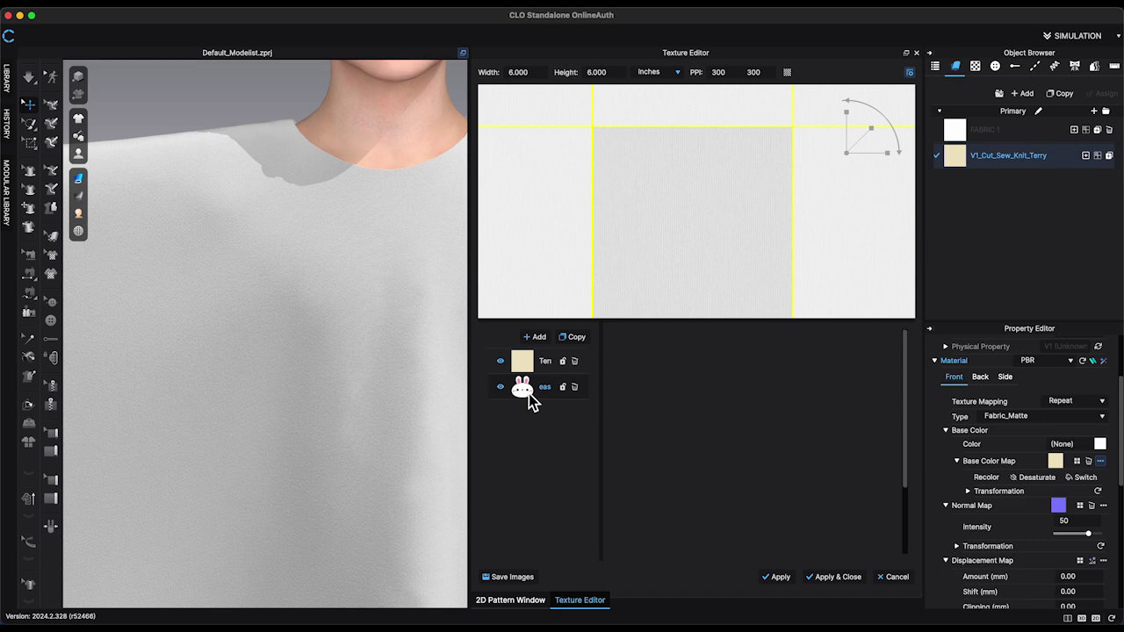
{"action": "left_click_drag", "start_coordinate": [530, 355], "coordinate": [532, 359]}
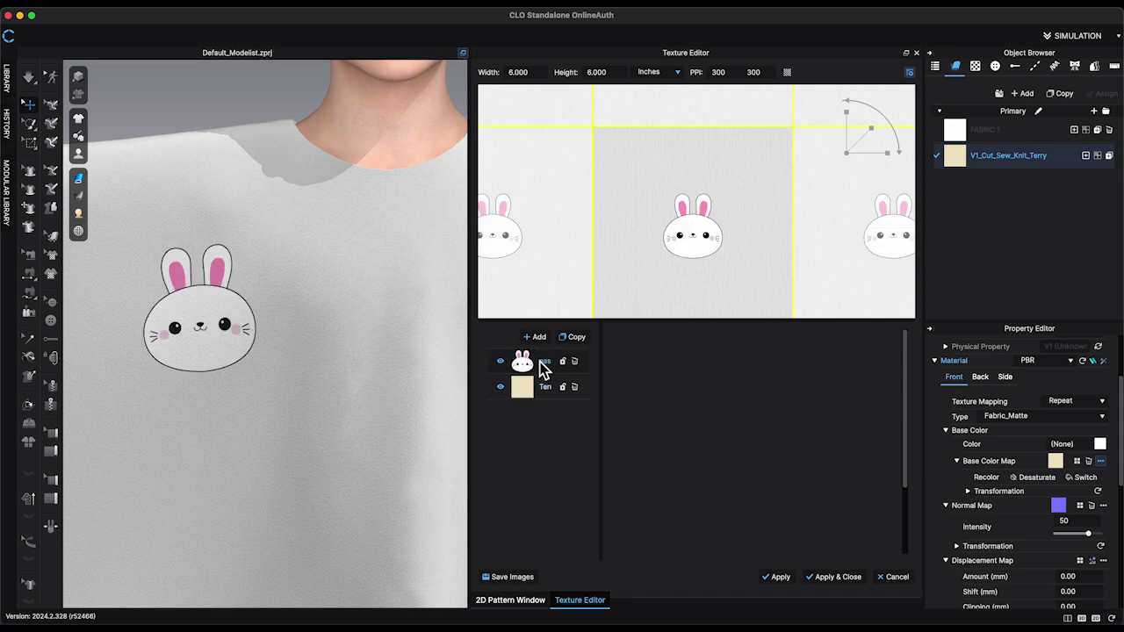
Select the bunny layer and move the bunny onto the left boundary of the repeat, near its upper corner.
{"action": "left_click", "coordinate": [536, 367]}
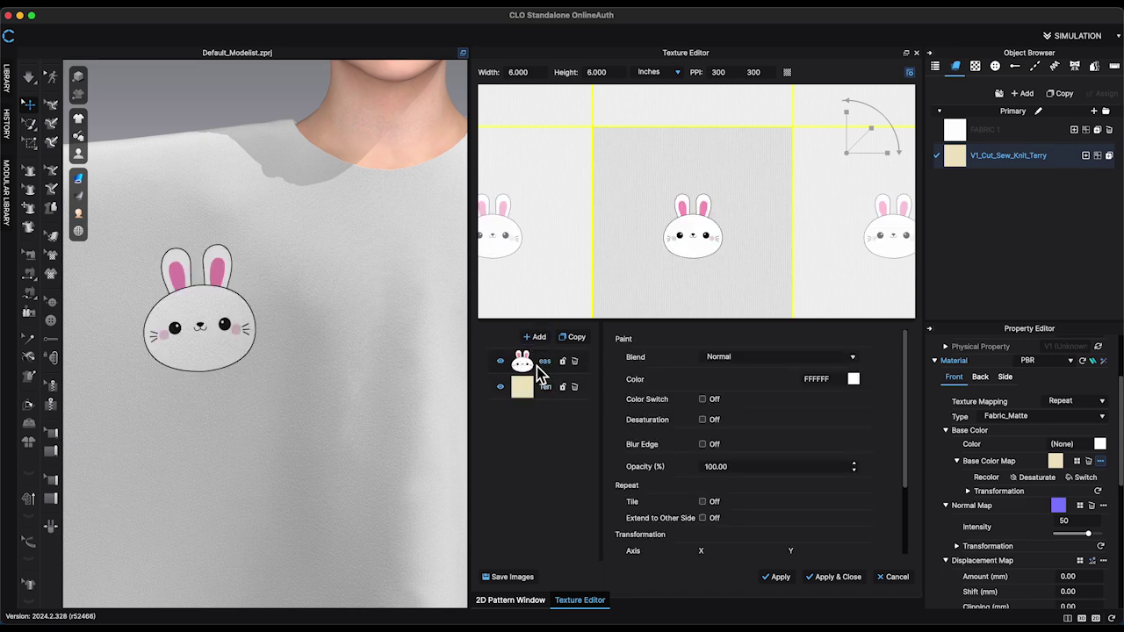
{"action": "left_click_drag", "start_coordinate": [700, 250], "coordinate": [691, 206]}
{"action": "scroll", "coordinate": [689, 203], "scroll_direction": "down", "scroll_amount": 2}
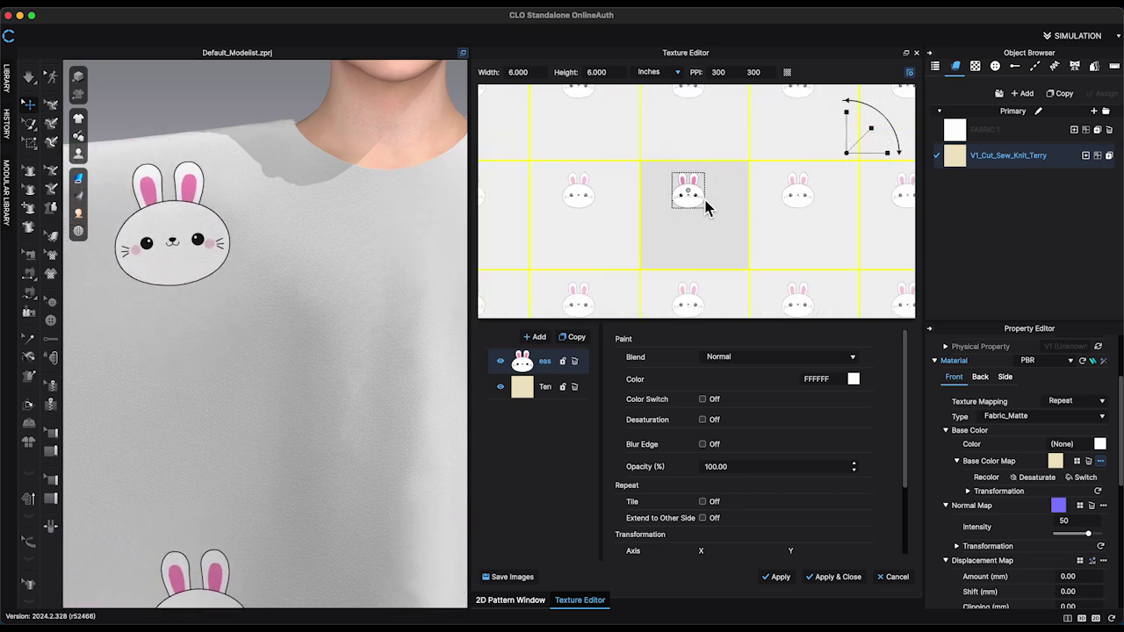
{"action": "scroll", "coordinate": [709, 201], "scroll_direction": "up", "scroll_amount": 2}
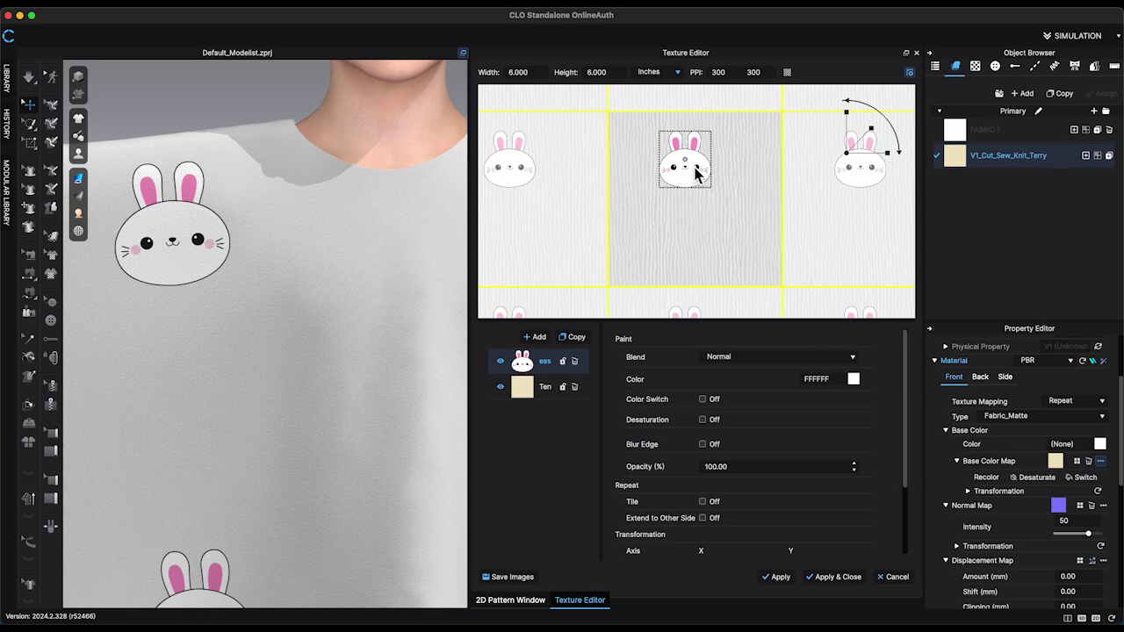
{"action": "left_click_drag", "start_coordinate": [685, 175], "coordinate": [614, 172]}
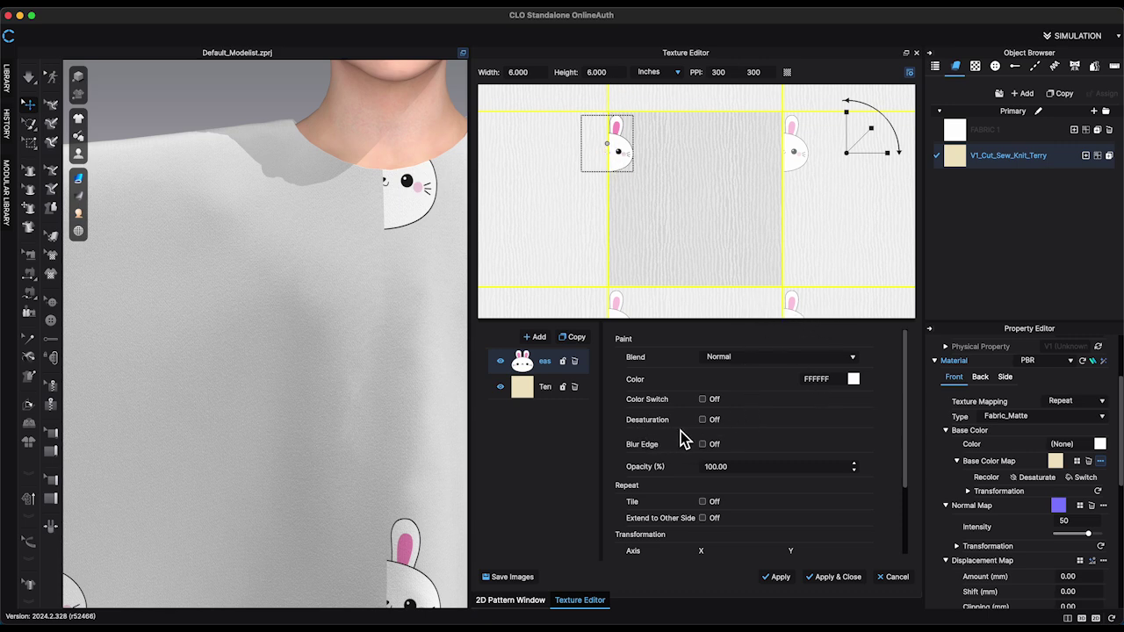
Turn on Extend to Other Side for the bunny layer and move the bunny onto the repeat's upper-left corner.
{"action": "scroll", "coordinate": [684, 439], "scroll_direction": "down", "scroll_amount": 1}
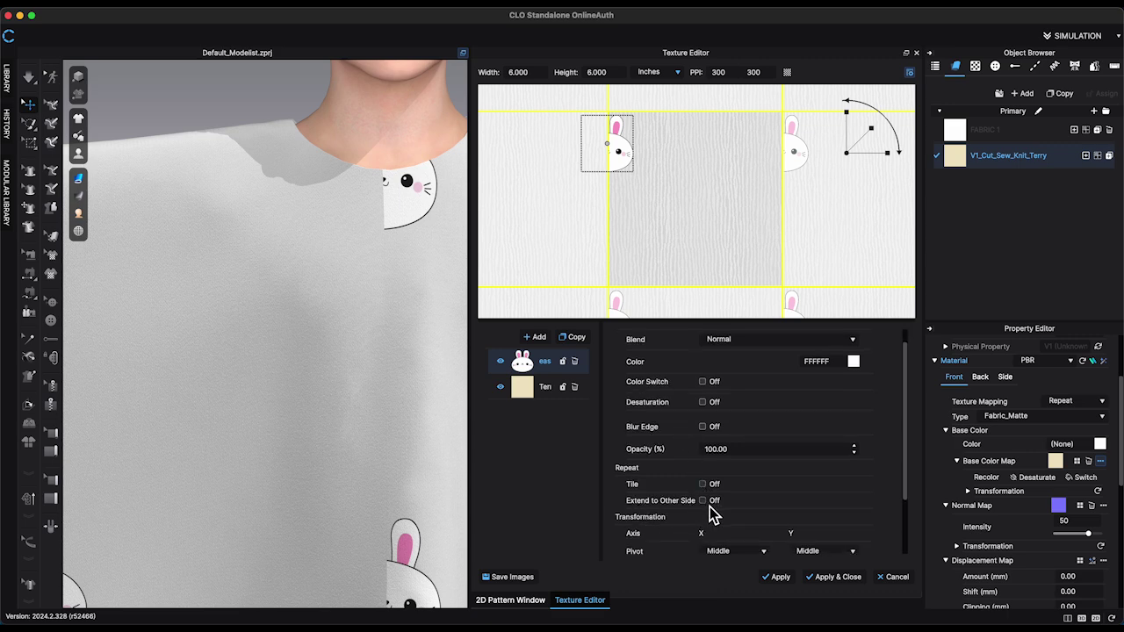
{"action": "left_click", "coordinate": [702, 501]}
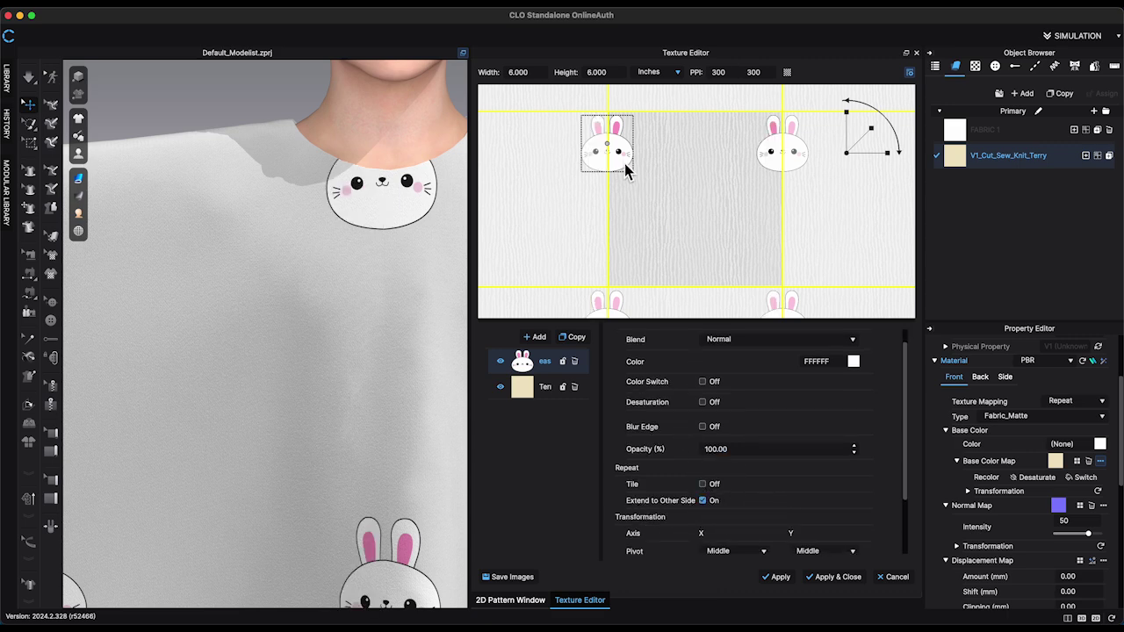
{"action": "left_click_drag", "start_coordinate": [625, 164], "coordinate": [629, 139]}
{"action": "scroll", "coordinate": [428, 291], "scroll_direction": "up", "scroll_amount": 2}
{"action": "scroll", "coordinate": [404, 315], "scroll_direction": "down", "scroll_amount": 5}
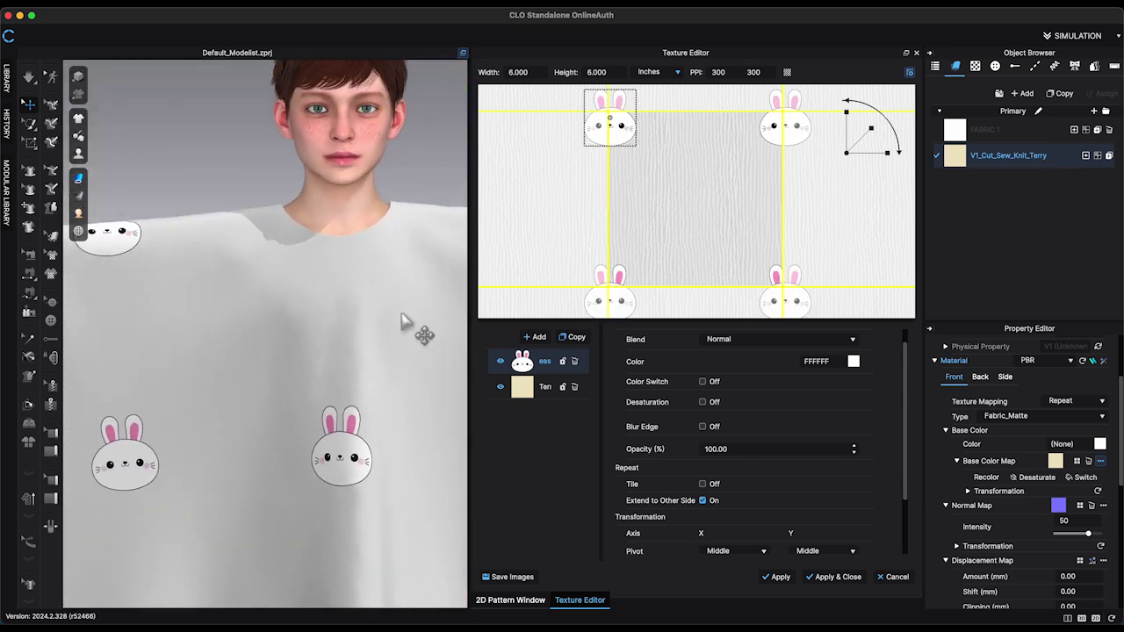
Turn on tiling for the bunny layer to repeat the motif across the fabric.
{"action": "left_click", "coordinate": [702, 484]}
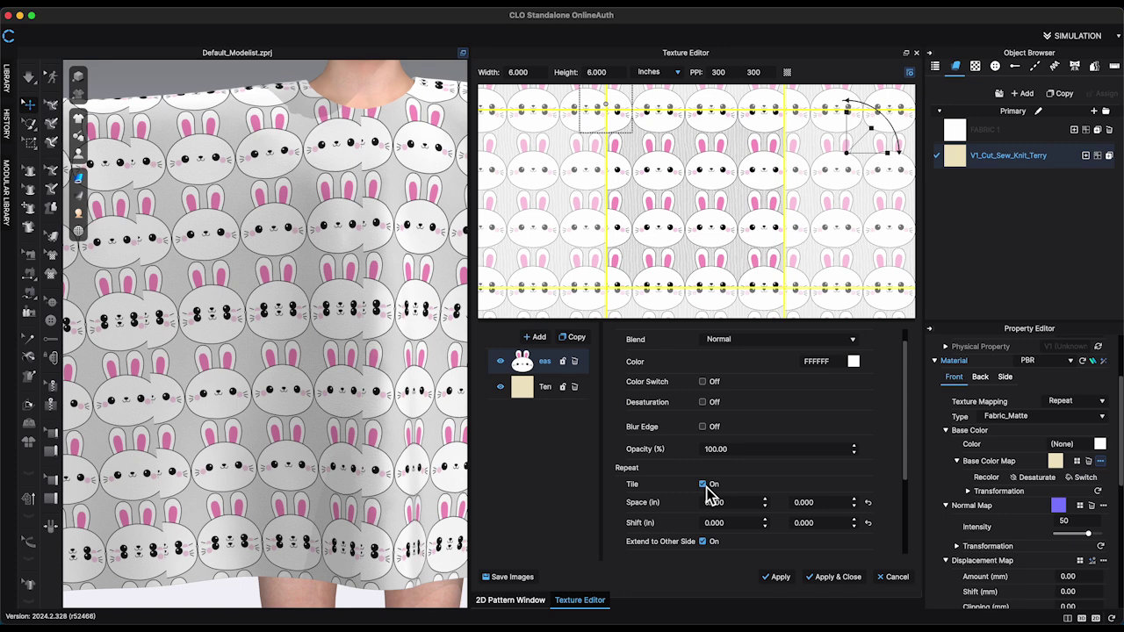
Turn off tiling for the bunny layer and move the bunny lower along the repeat's left boundary.
{"action": "left_click", "coordinate": [703, 485]}
{"action": "left_click_drag", "start_coordinate": [606, 140], "coordinate": [611, 172]}
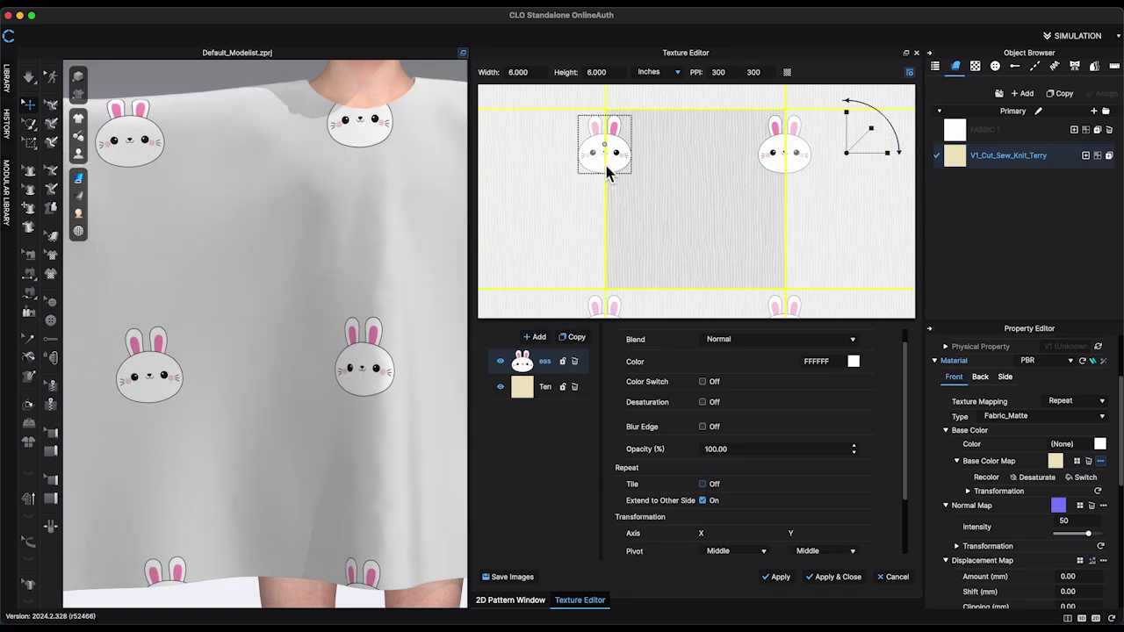
Add easter bunny 2.png on the left boundary below the first bunny, and revised bunny 2.png beside the first bunny.
{"action": "left_click", "coordinate": [541, 339]}
{"action": "left_click", "coordinate": [315, 97]}
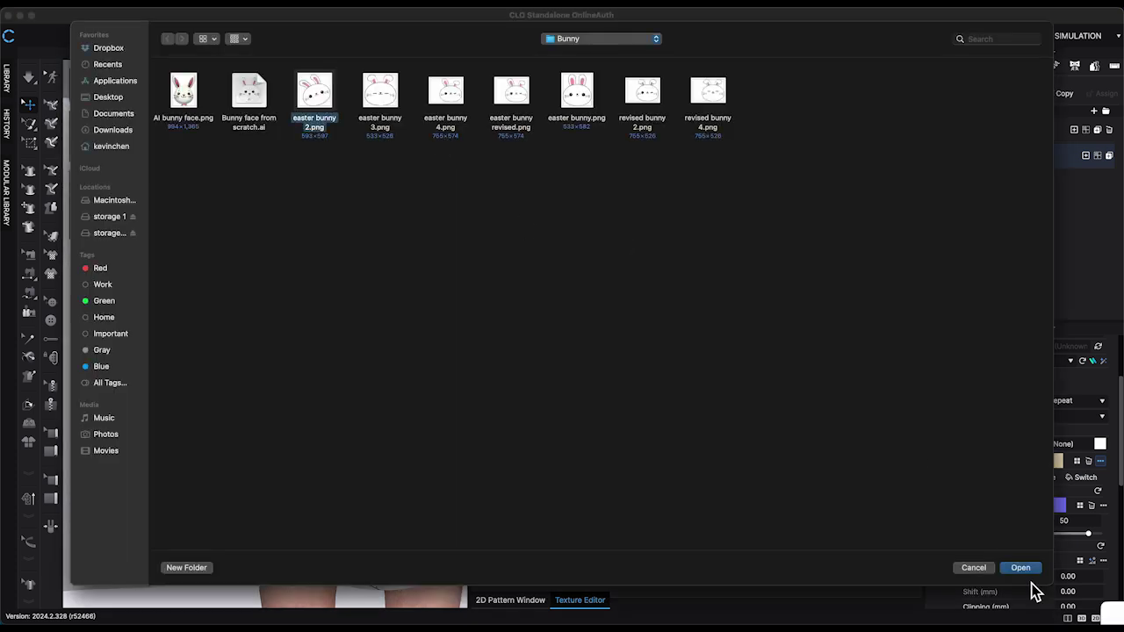
{"action": "left_click", "coordinate": [1021, 568]}
{"action": "left_click", "coordinate": [538, 338]}
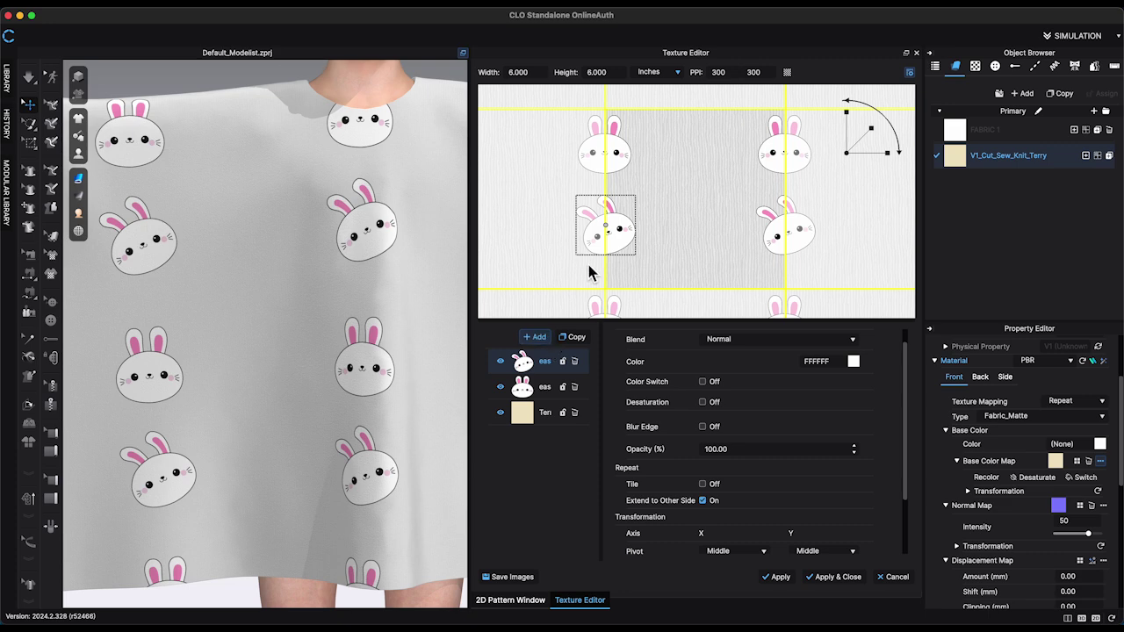
{"action": "left_click", "coordinate": [642, 95]}
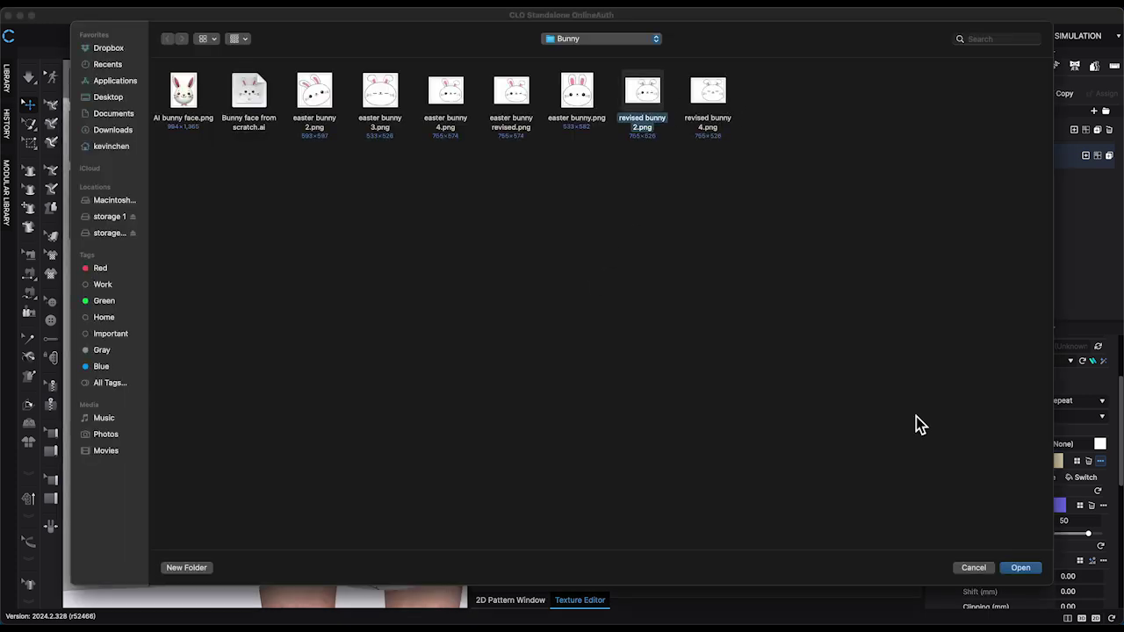
{"action": "left_click", "coordinate": [1021, 568]}
Add revised bunny 4.png as a layer and position it below the winking bunny, level with the tilted bunny.
{"action": "left_click", "coordinate": [537, 337]}
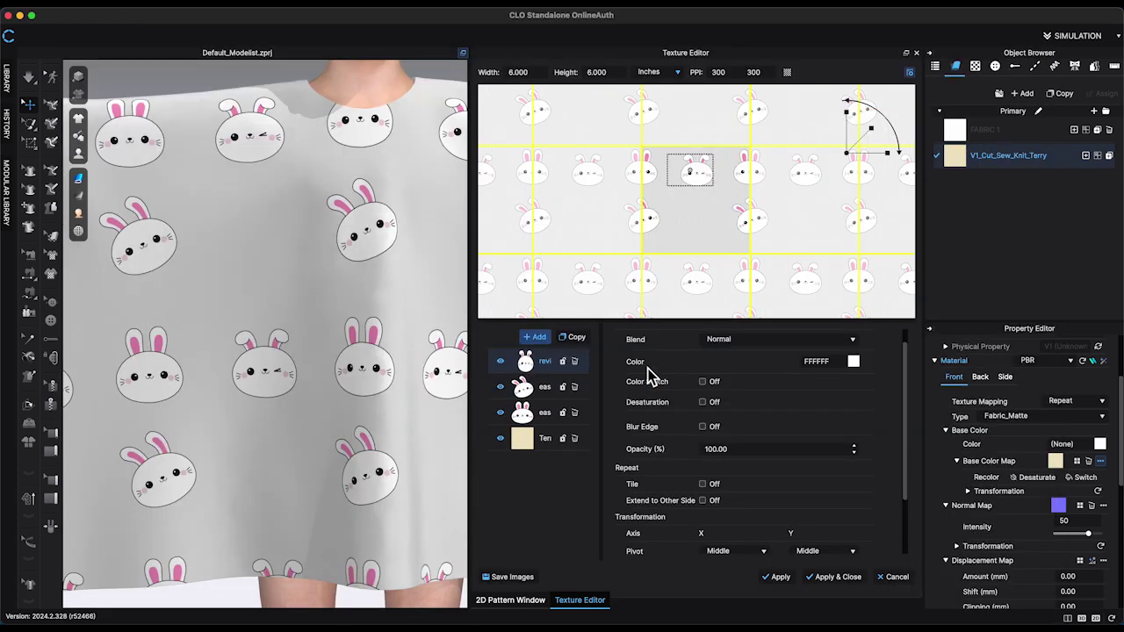
{"action": "left_click", "coordinate": [716, 97]}
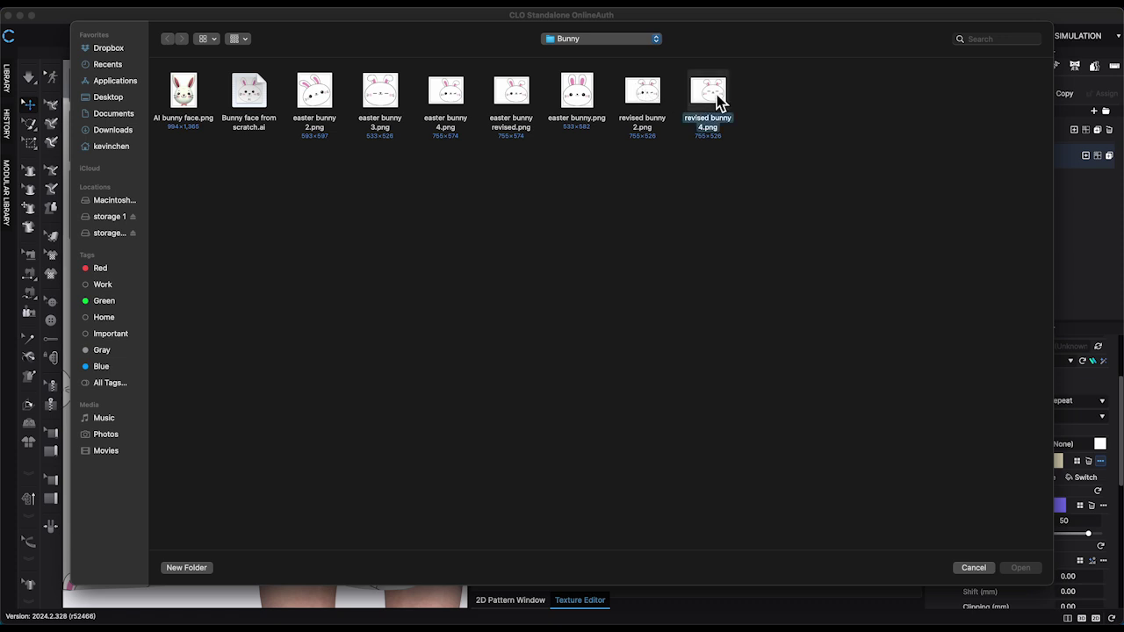
{"action": "left_click", "coordinate": [1021, 568]}
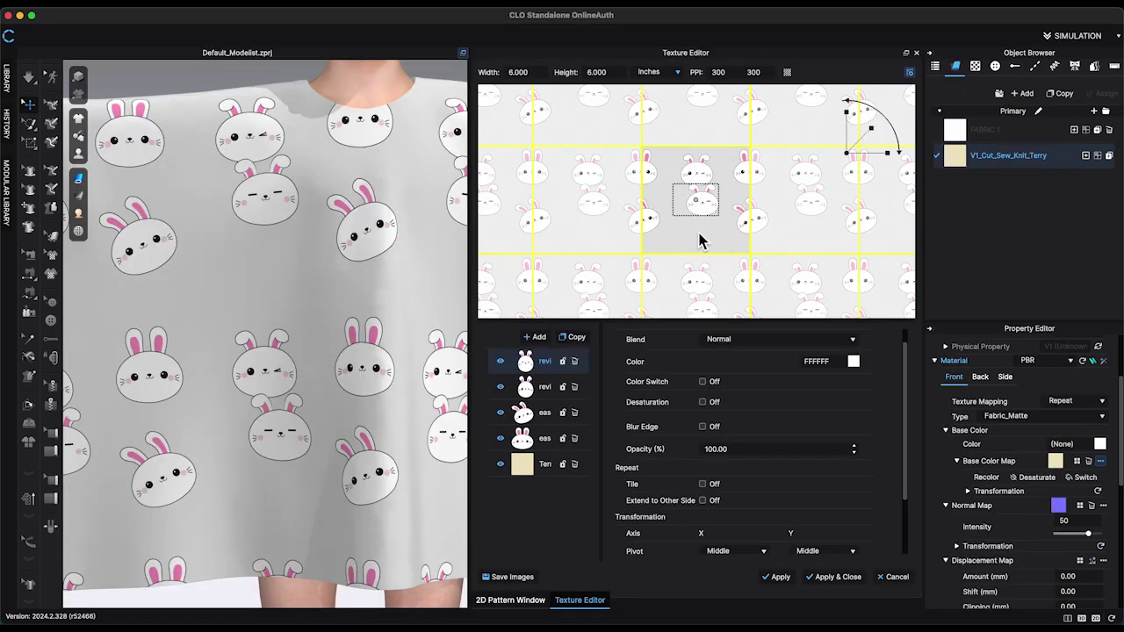
{"action": "left_click_drag", "start_coordinate": [700, 224], "coordinate": [699, 233]}
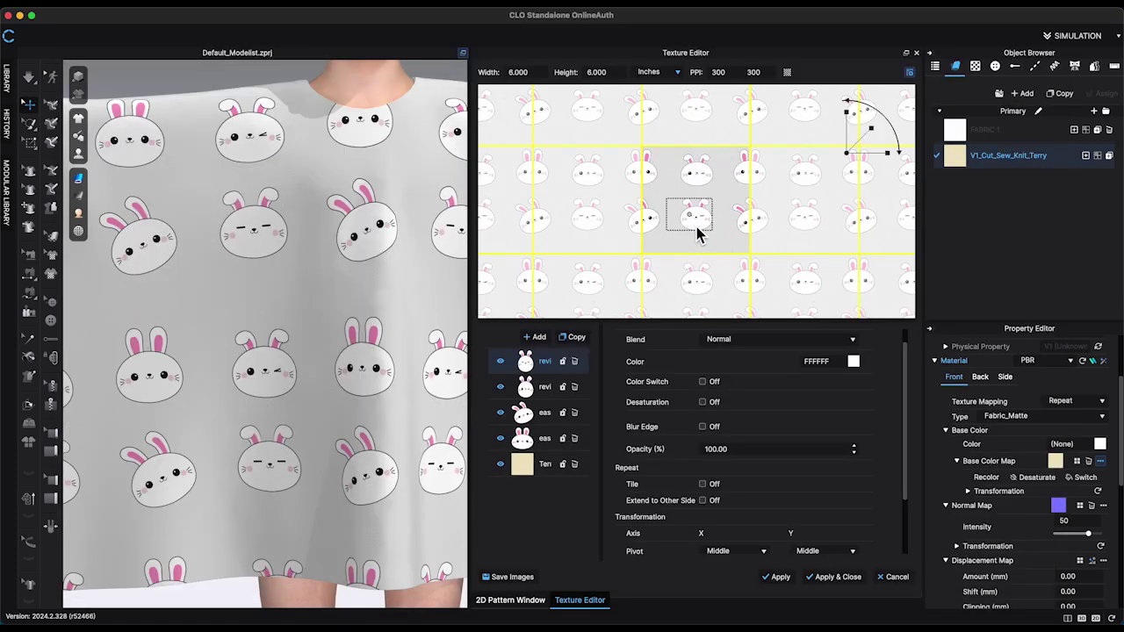
{"action": "scroll", "coordinate": [757, 246], "scroll_direction": "up", "scroll_amount": 2}
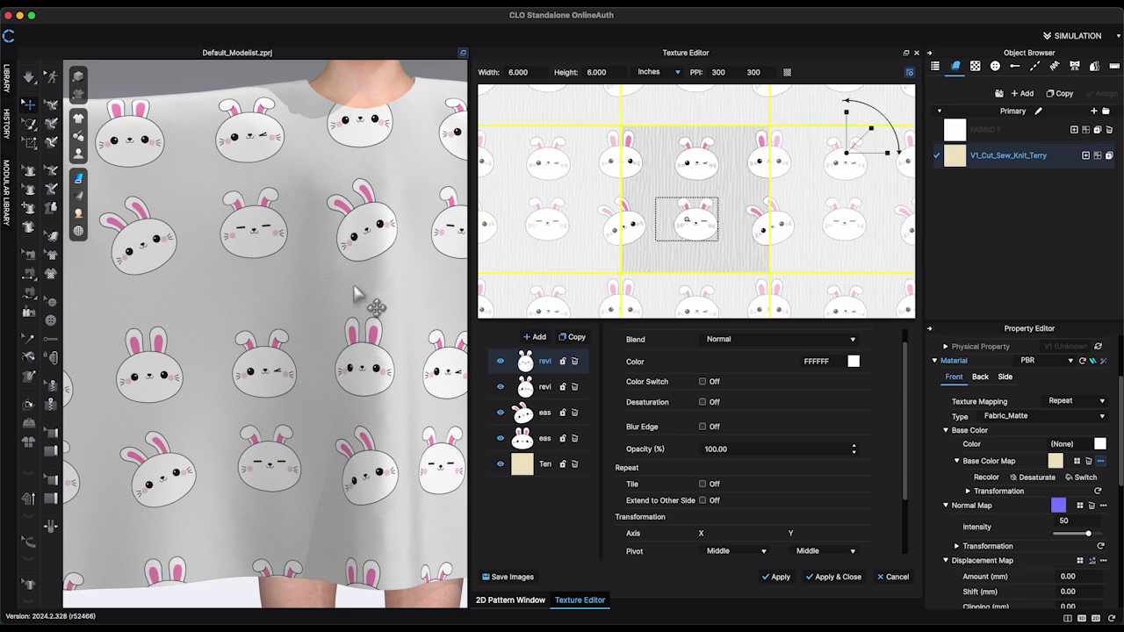
Move the upright and tilted open-eyed bunnies off the left boundary to sit fully inside the repeat.
{"action": "right_click_drag", "start_coordinate": [334, 299], "coordinate": [355, 299]}
{"action": "left_click_drag", "start_coordinate": [654, 268], "coordinate": [659, 276]}
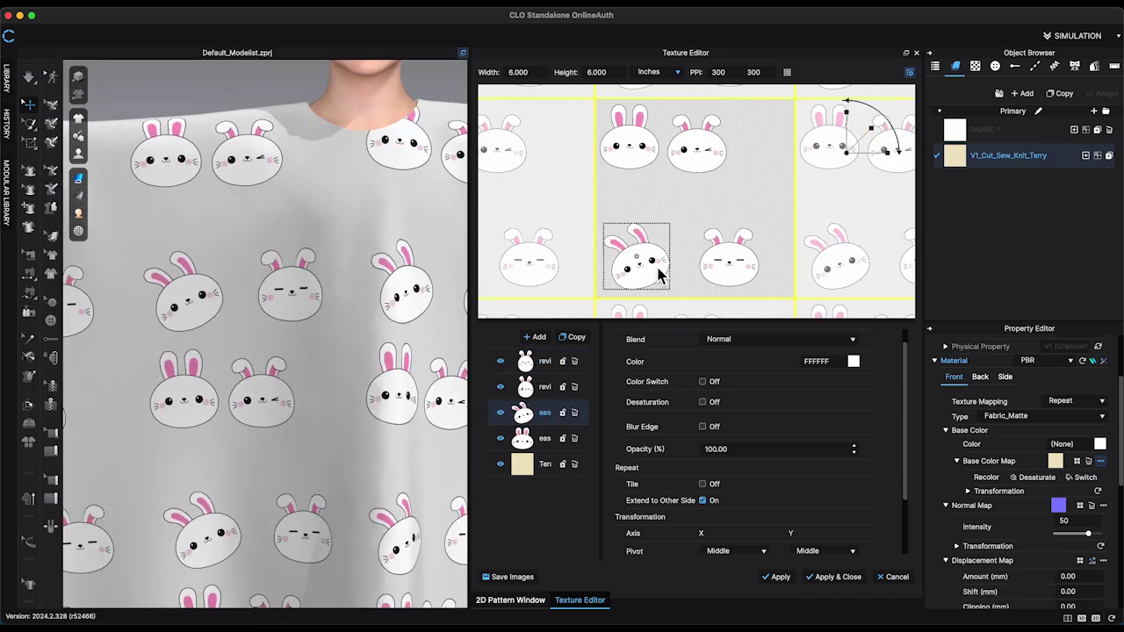
Set the texture repeat's height to 8 inches.
{"action": "scroll", "coordinate": [663, 210], "scroll_direction": "up", "scroll_amount": 1}
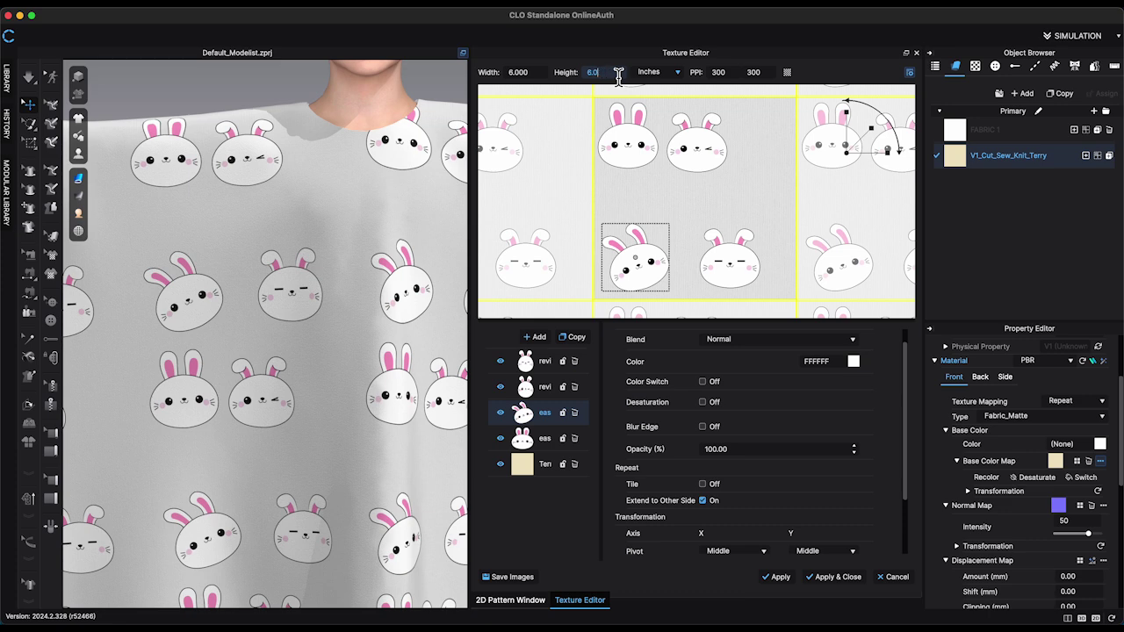
{"action": "key", "text": "BackSpace"}
{"action": "key", "text": "BackSpace"}
{"action": "type", "text": "8"}
{"action": "key", "text": "Return"}
{"action": "scroll", "coordinate": [677, 129], "scroll_direction": "down", "scroll_amount": 3}
Move the winking bunny onto the repeat's upper boundary and turn on Extend to Other Side for its layer.
{"action": "left_click", "coordinate": [536, 387]}
{"action": "left_click_drag", "start_coordinate": [703, 178], "coordinate": [723, 145]}
{"action": "left_click", "coordinate": [702, 500]}
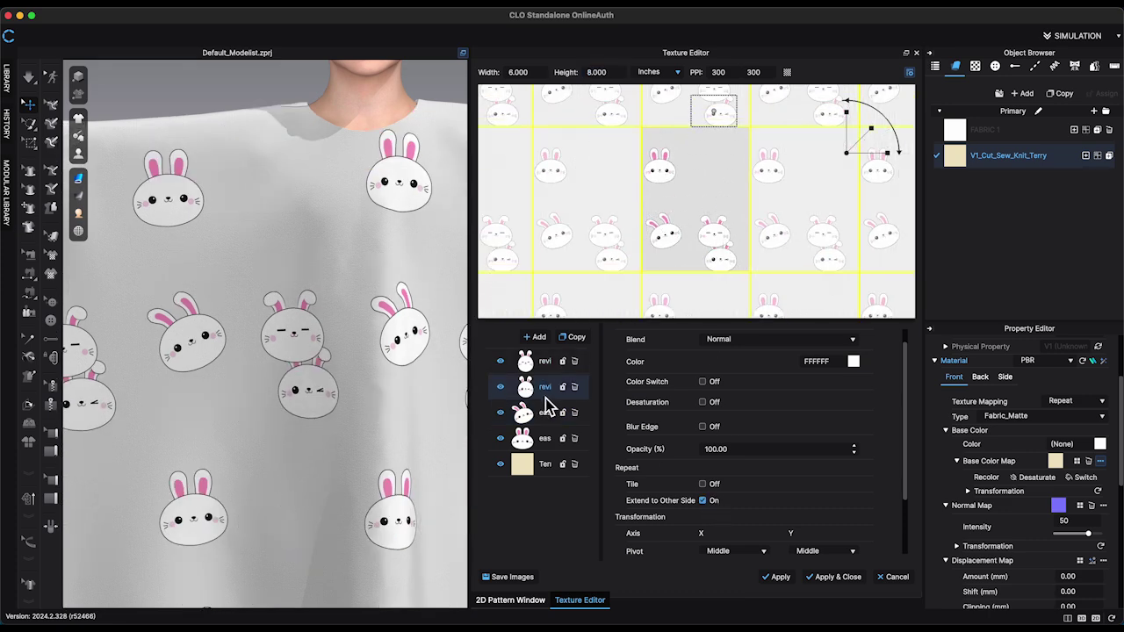
Move the closed-eyed bunny up to the middle of the repeat and tilt it slightly clockwise.
{"action": "left_click_drag", "start_coordinate": [715, 231], "coordinate": [718, 200]}
{"action": "left_click_drag", "start_coordinate": [885, 117], "coordinate": [897, 134]}
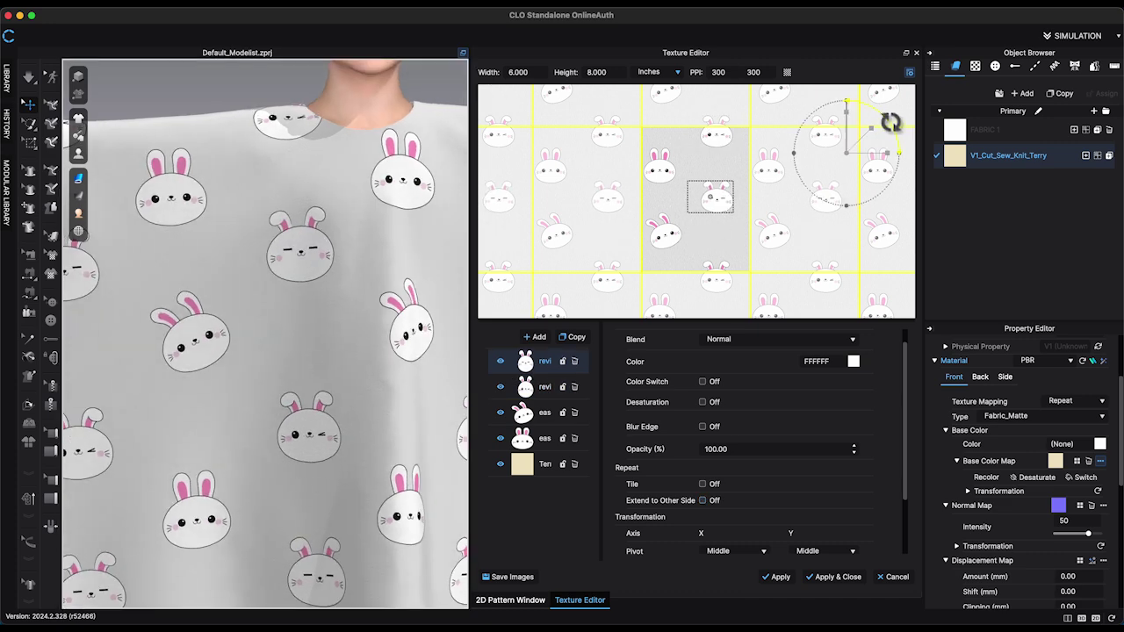
{"action": "key", "text": "super+z"}
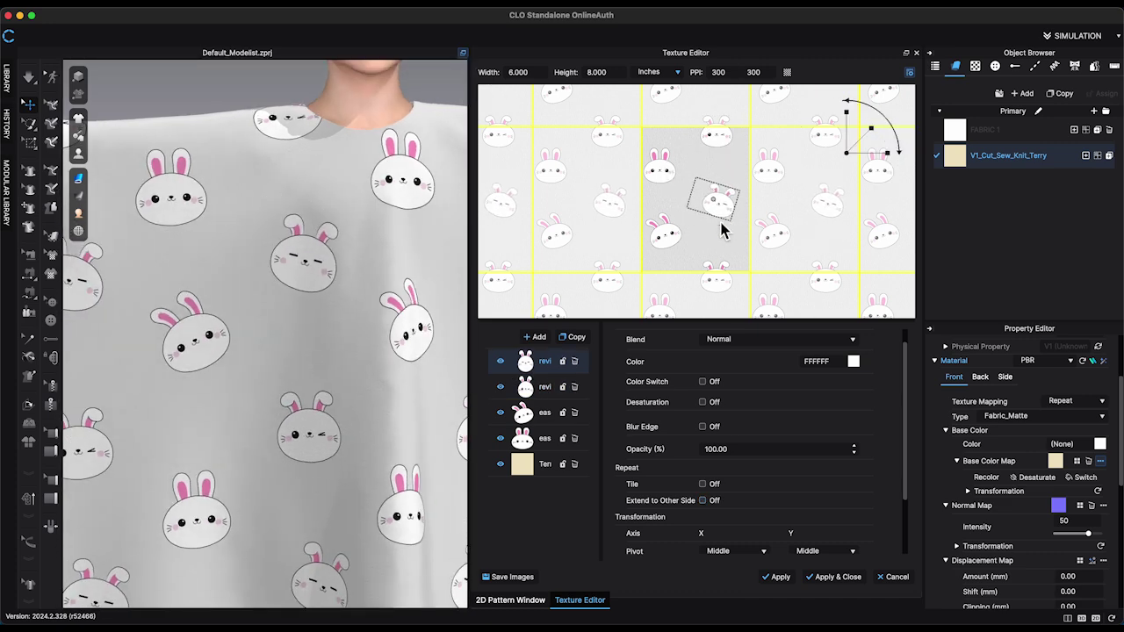
Tilt the winking bunny slightly counterclockwise and adjust its position on the upper boundary.
{"action": "left_click", "coordinate": [534, 393]}
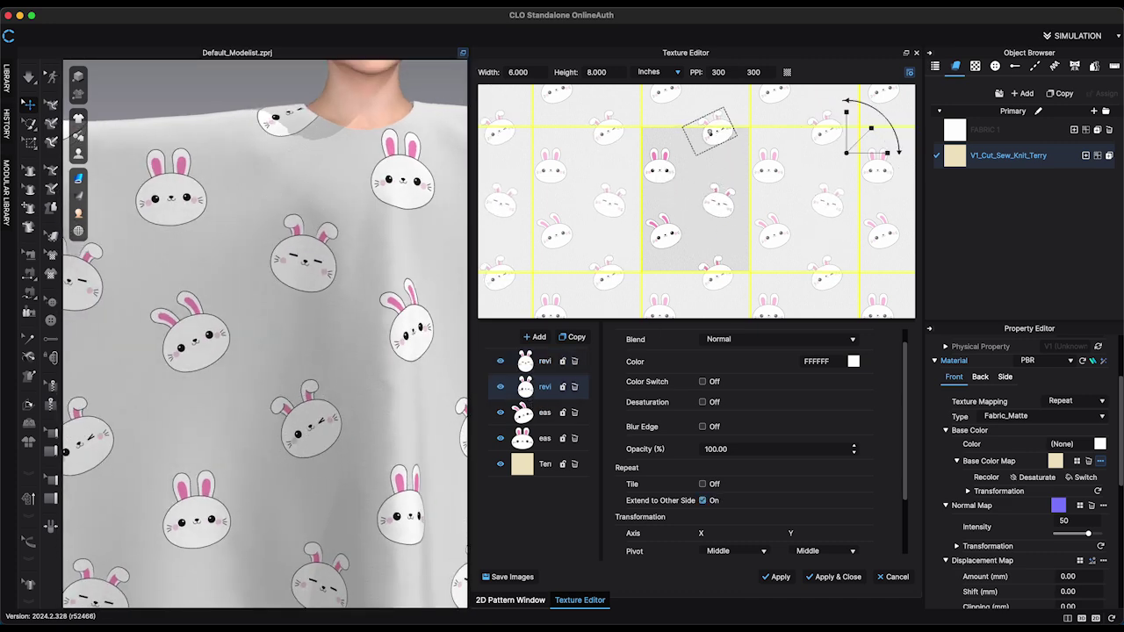
{"action": "left_click_drag", "start_coordinate": [896, 138], "coordinate": [899, 156]}
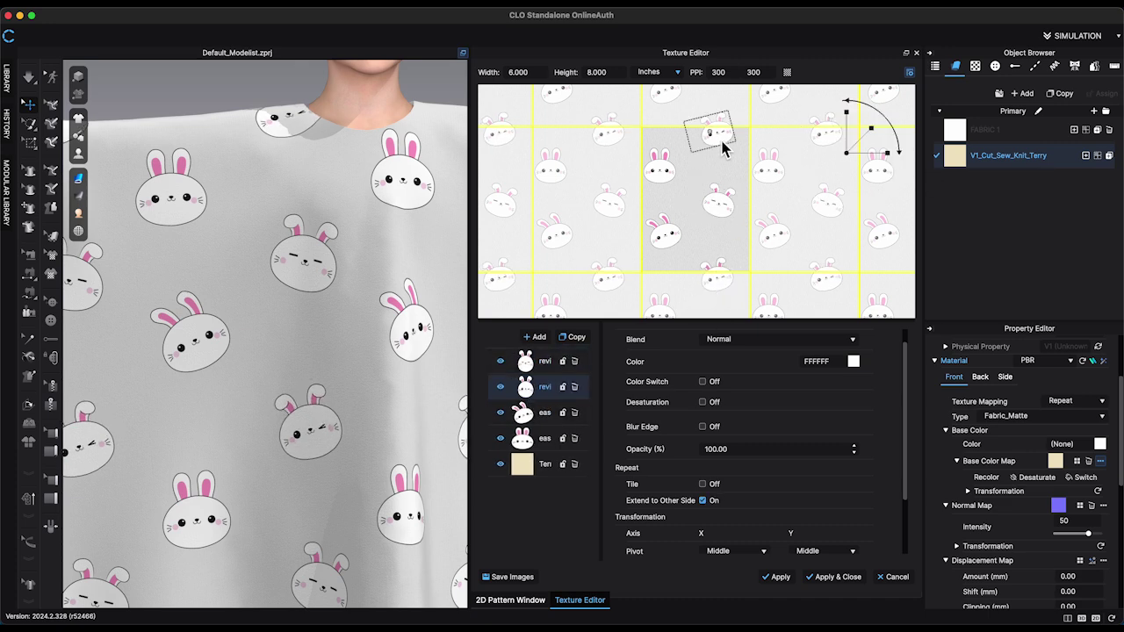
{"action": "left_click_drag", "start_coordinate": [725, 146], "coordinate": [724, 141]}
Examine the bunny print's knit texture up close and set the winking bunny layer's blend mode to Multiply.
{"action": "scroll", "coordinate": [716, 202], "scroll_direction": "up", "scroll_amount": 8}
{"action": "scroll", "coordinate": [365, 228], "scroll_direction": "up", "scroll_amount": 10}
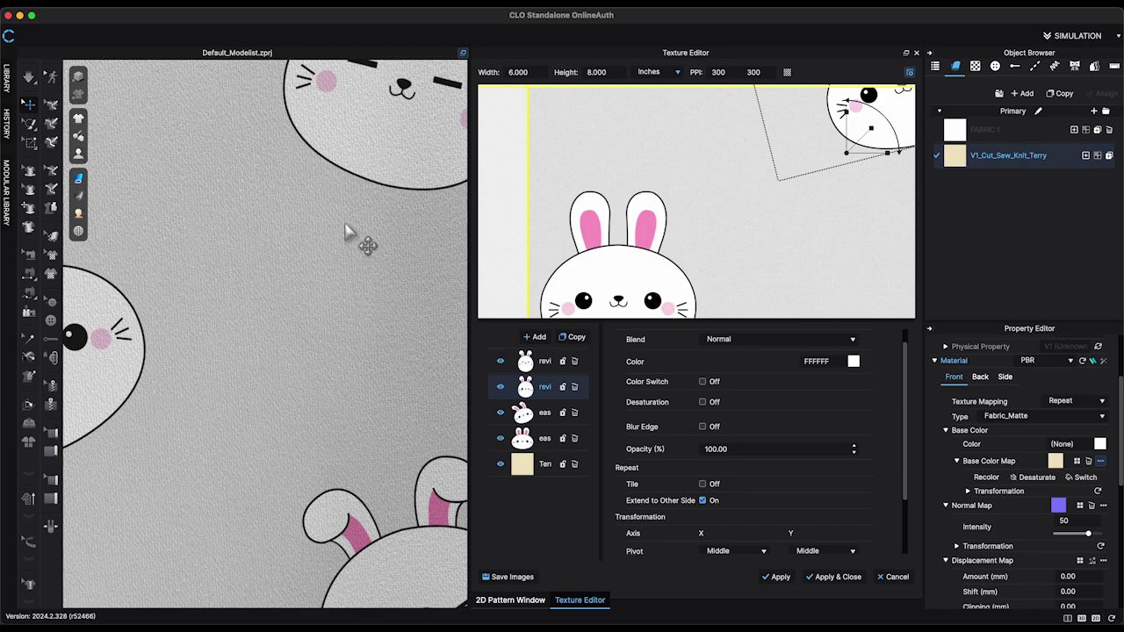
{"action": "scroll", "coordinate": [369, 226], "scroll_direction": "up", "scroll_amount": 3}
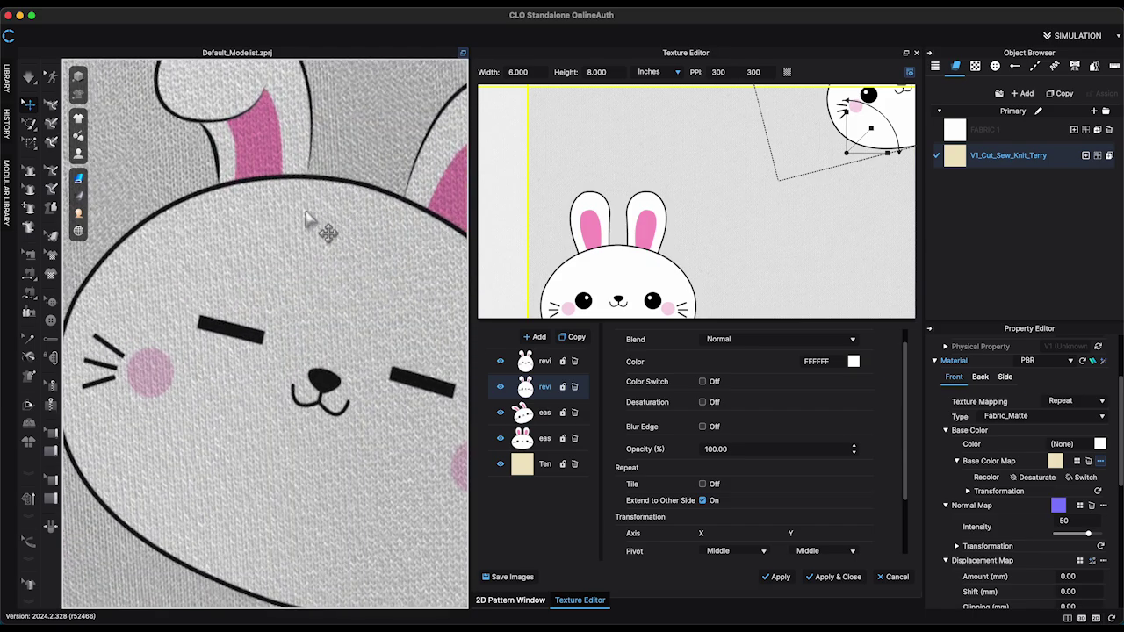
{"action": "scroll", "coordinate": [358, 230], "scroll_direction": "down", "scroll_amount": 5}
{"action": "scroll", "coordinate": [355, 229], "scroll_direction": "up", "scroll_amount": 1}
{"action": "scroll", "coordinate": [734, 370], "scroll_direction": "up", "scroll_amount": 1}
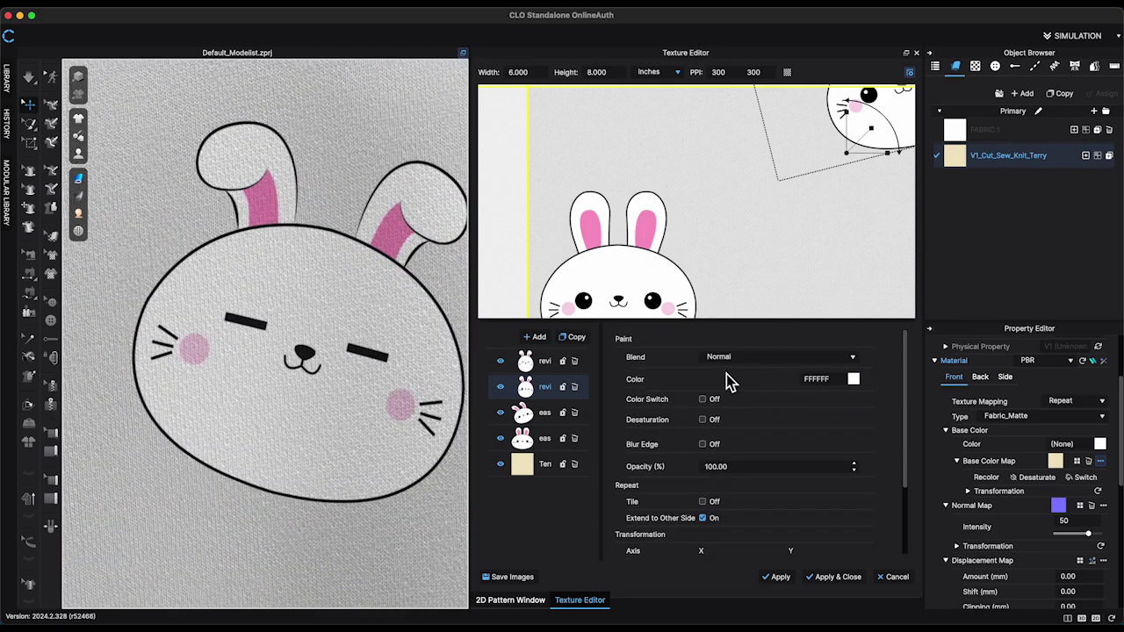
{"action": "scroll", "coordinate": [659, 376], "scroll_direction": "down", "scroll_amount": 1}
{"action": "scroll", "coordinate": [660, 369], "scroll_direction": "up", "scroll_amount": 1}
{"action": "left_click", "coordinate": [856, 361]}
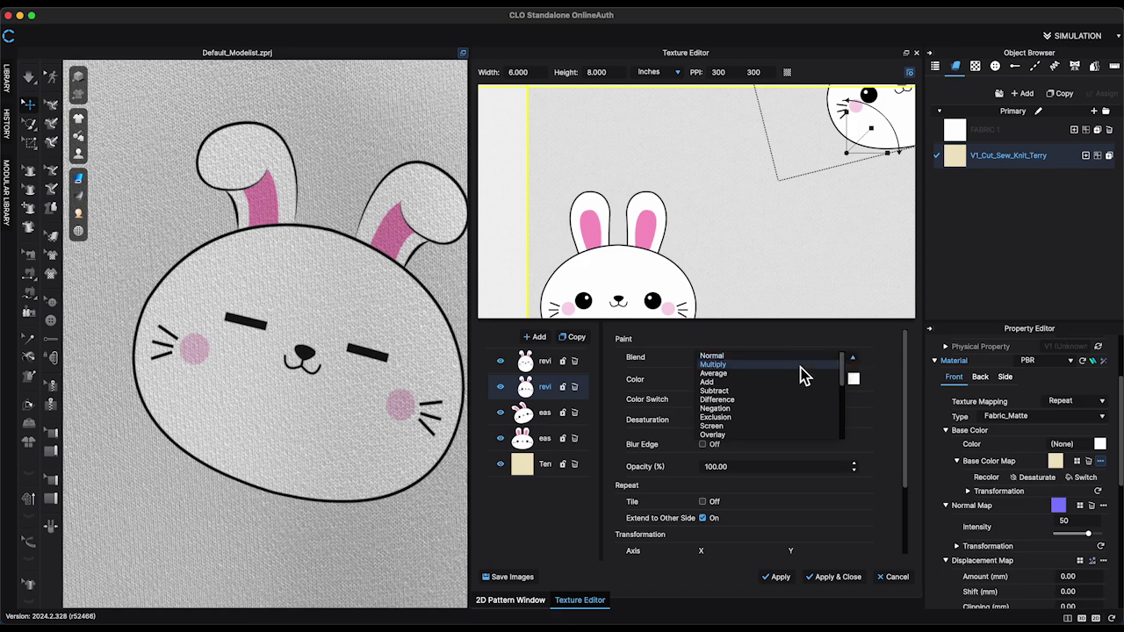
{"action": "left_click", "coordinate": [737, 367]}
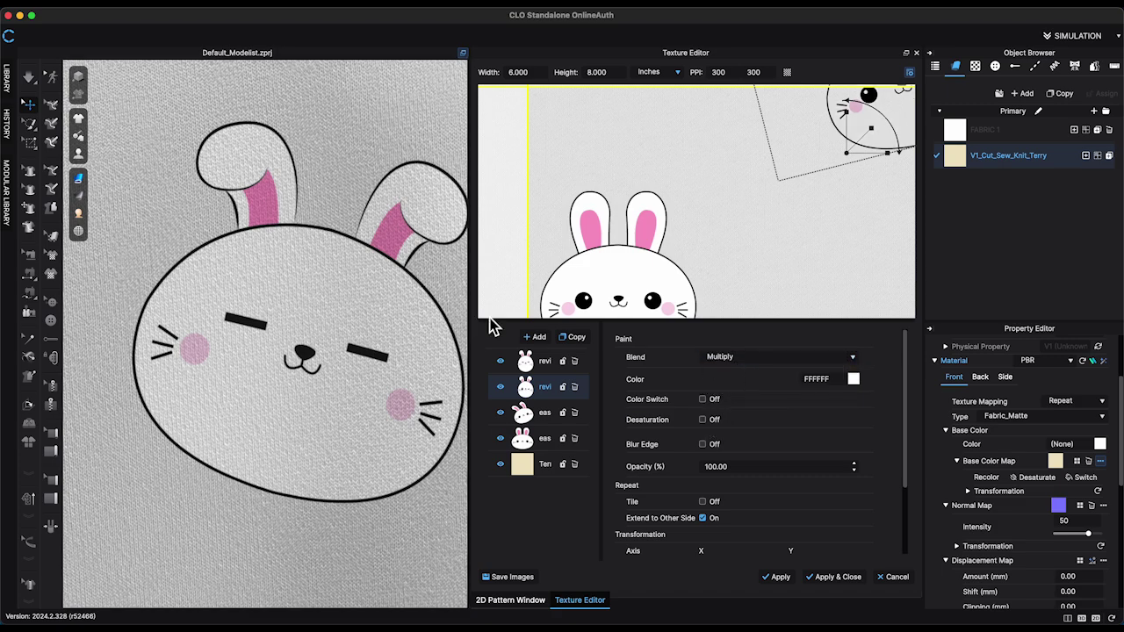
Select the upright bunny layer and set its blend mode to Multiply.
{"action": "scroll", "coordinate": [409, 301], "scroll_direction": "down", "scroll_amount": 2}
{"action": "scroll", "coordinate": [791, 237], "scroll_direction": "down", "scroll_amount": 4}
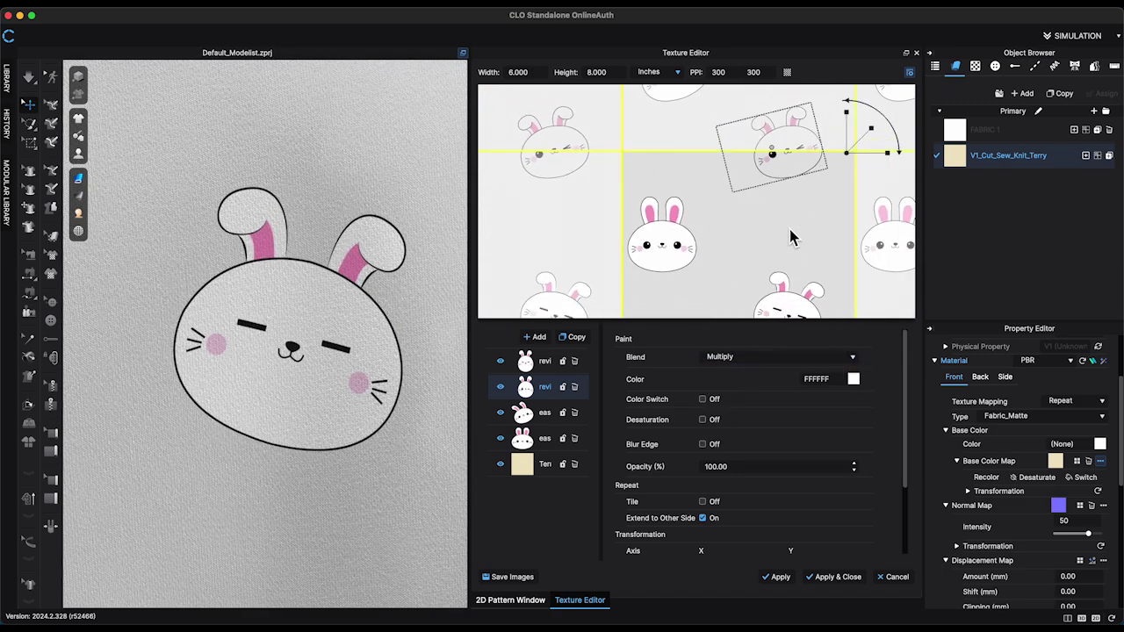
{"action": "middle_click_drag", "start_coordinate": [449, 276], "coordinate": [788, 347]}
{"action": "left_click", "coordinate": [545, 439]}
{"action": "scroll", "coordinate": [422, 316], "scroll_direction": "up", "scroll_amount": 4}
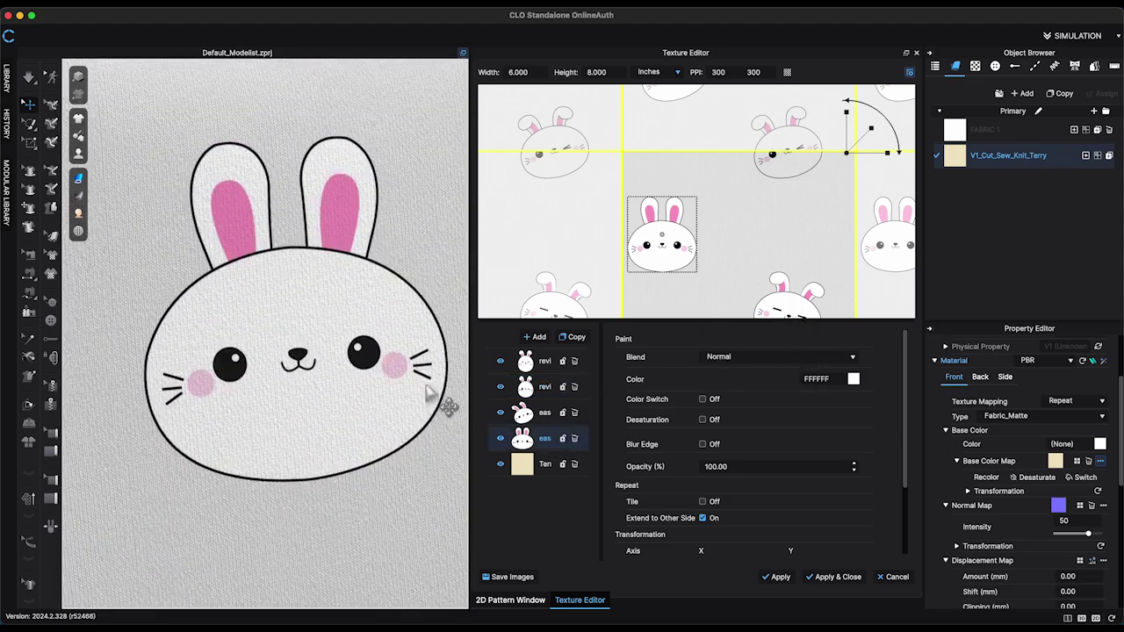
{"action": "left_click", "coordinate": [850, 358]}
{"action": "left_click", "coordinate": [721, 367]}
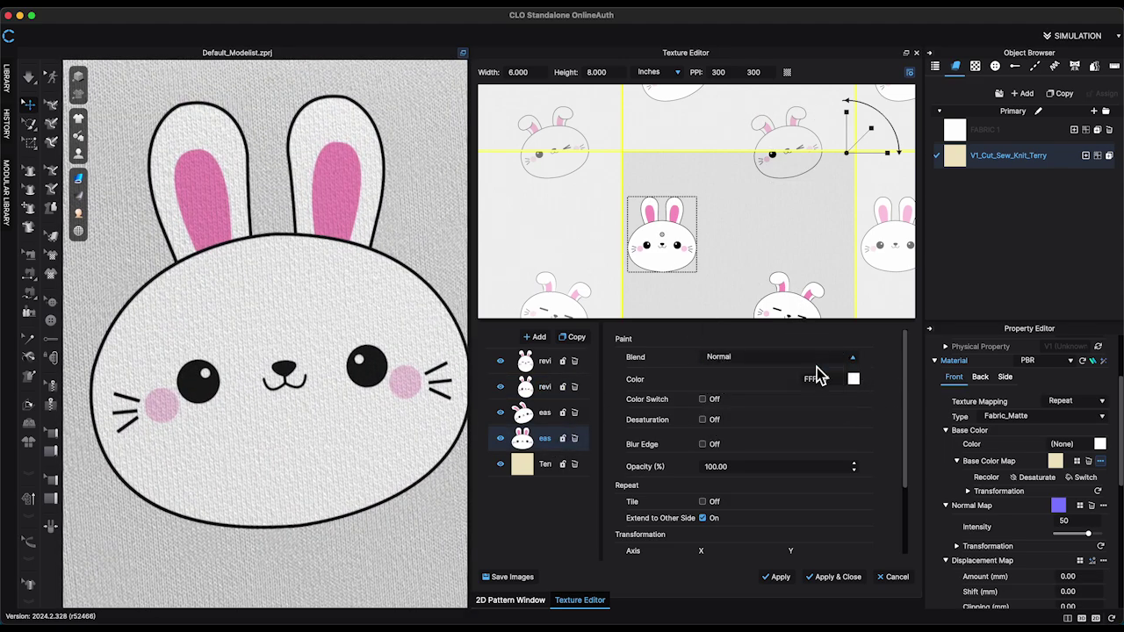
{"action": "scroll", "coordinate": [436, 378], "scroll_direction": "down", "scroll_amount": 5}
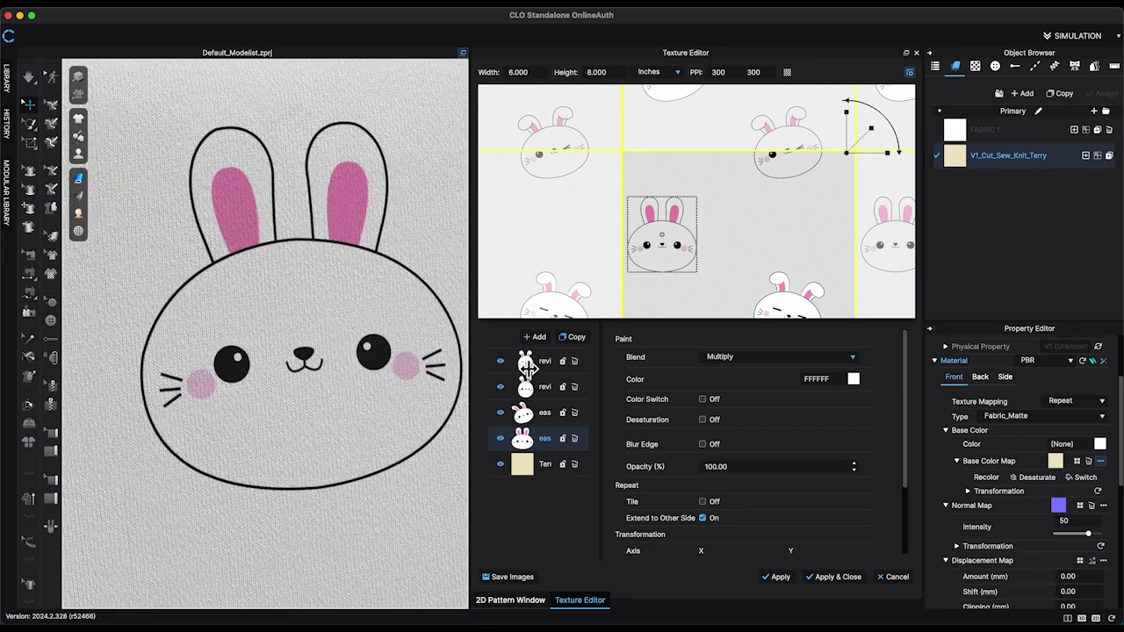
Try the Average, Add, Subtract and Difference blend modes on the upright bunny layer.
{"action": "left_click", "coordinate": [852, 358]}
{"action": "left_click", "coordinate": [738, 374]}
{"action": "left_click", "coordinate": [830, 359]}
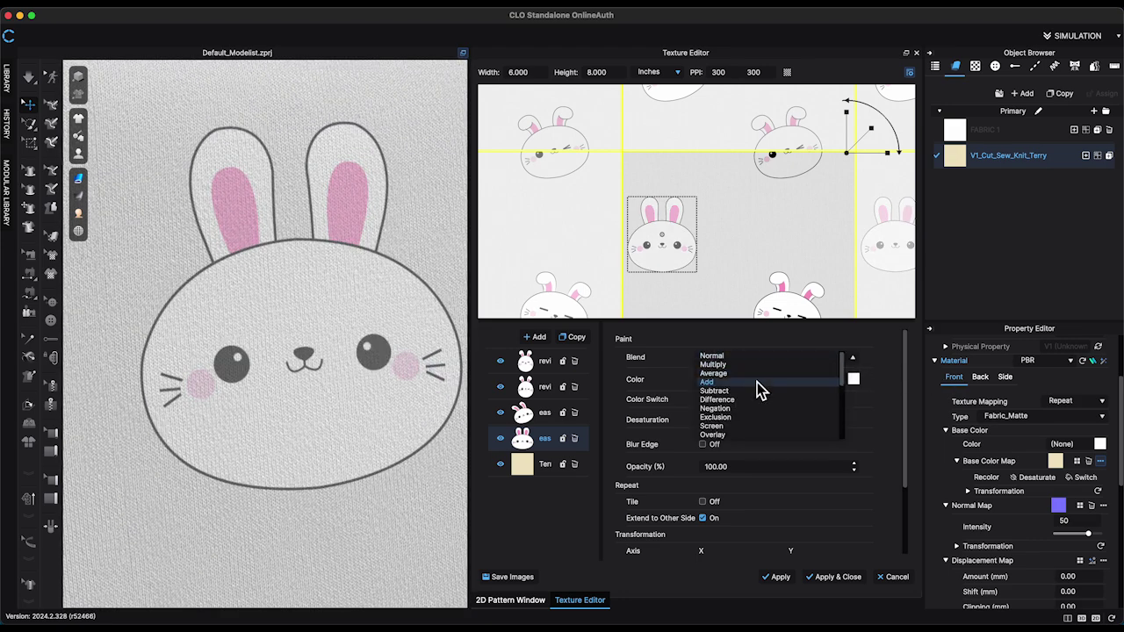
{"action": "left_click", "coordinate": [757, 382]}
{"action": "left_click", "coordinate": [808, 362]}
{"action": "left_click", "coordinate": [761, 400]}
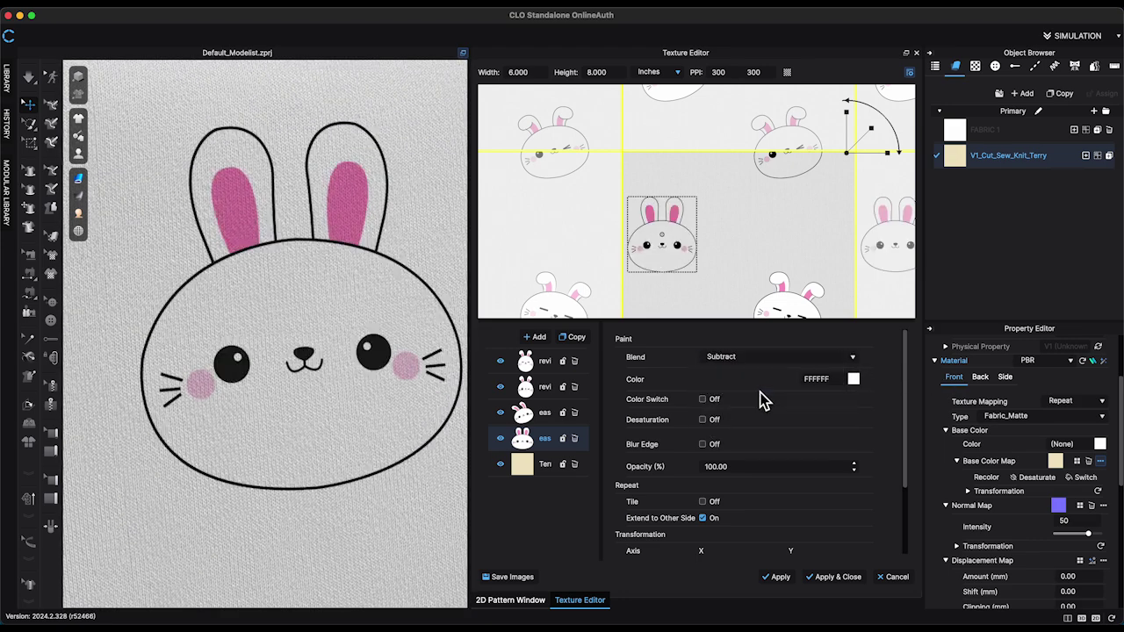
{"action": "left_click", "coordinate": [852, 363]}
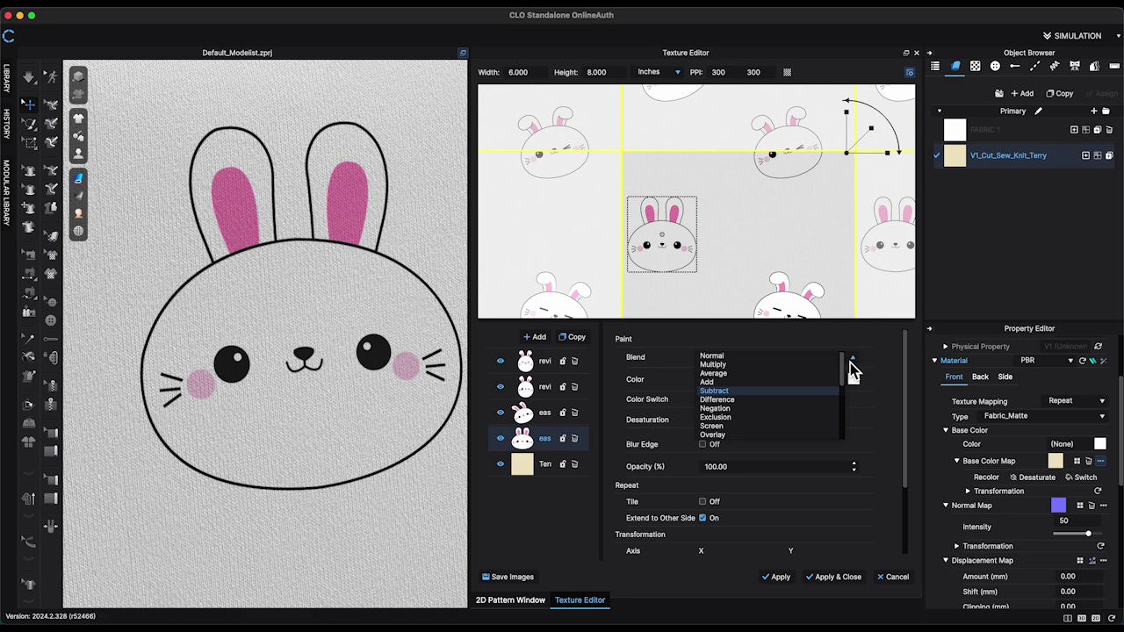
{"action": "left_click", "coordinate": [776, 405]}
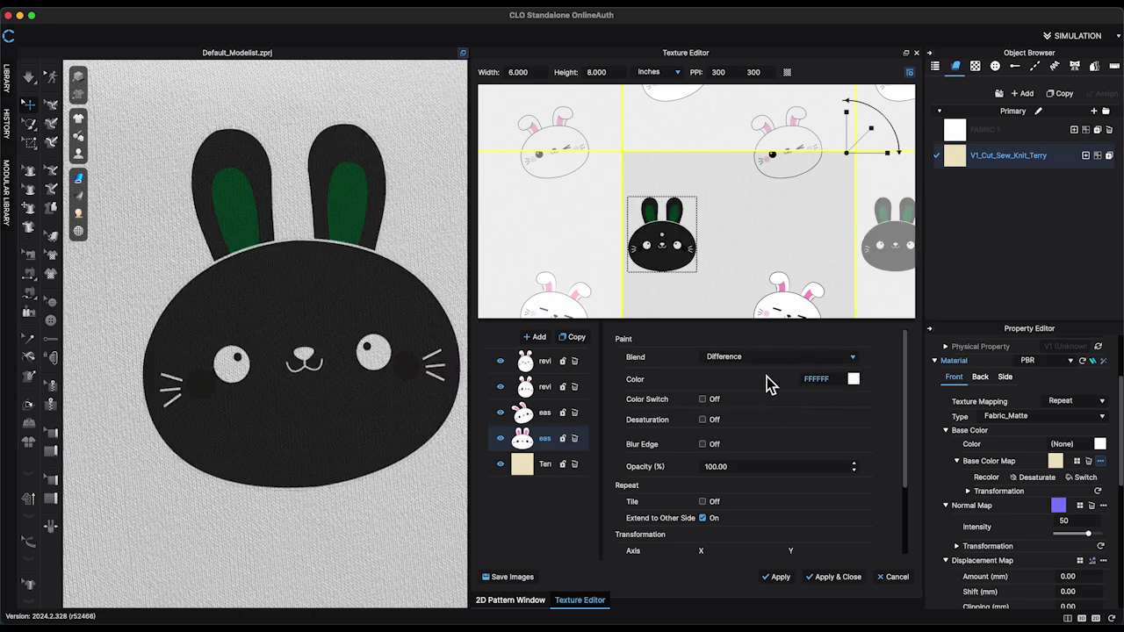
Inspect the Difference blend on the garment and return the upright bunny layer's blend mode to Normal.
{"action": "scroll", "coordinate": [394, 360], "scroll_direction": "down", "scroll_amount": 4}
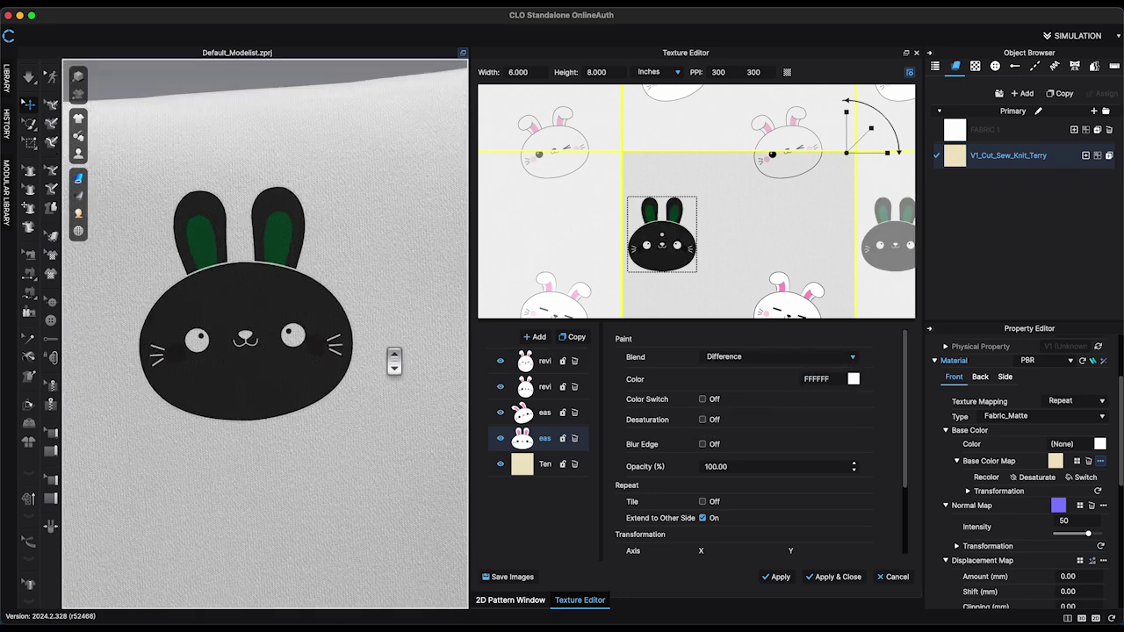
{"action": "scroll", "coordinate": [395, 360], "scroll_direction": "down", "scroll_amount": 5}
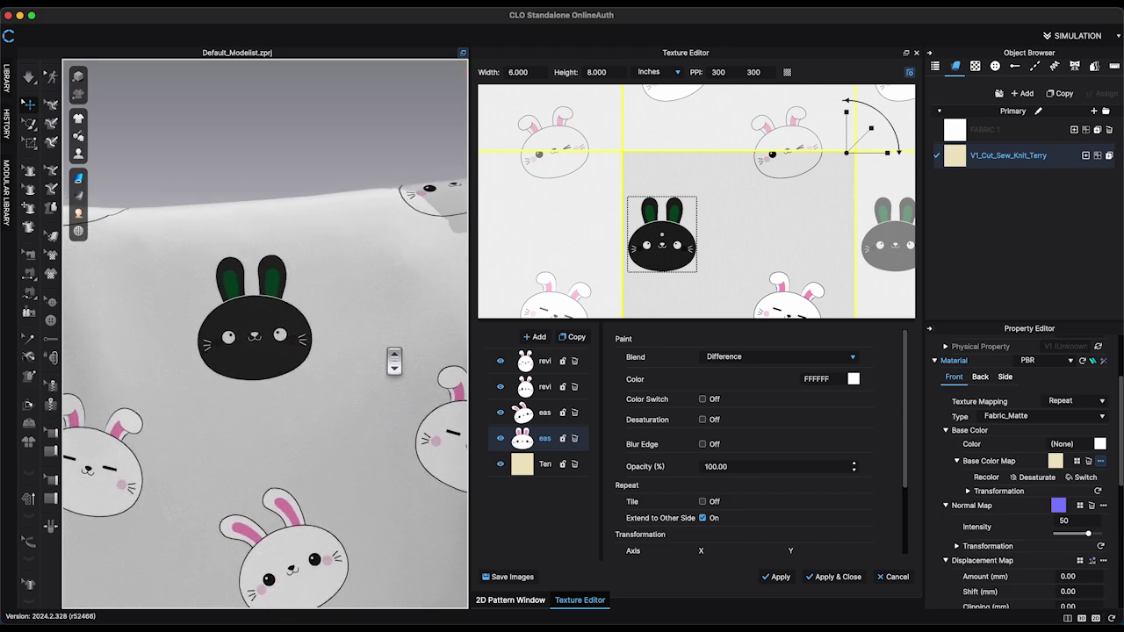
{"action": "scroll", "coordinate": [394, 360], "scroll_direction": "up", "scroll_amount": 4}
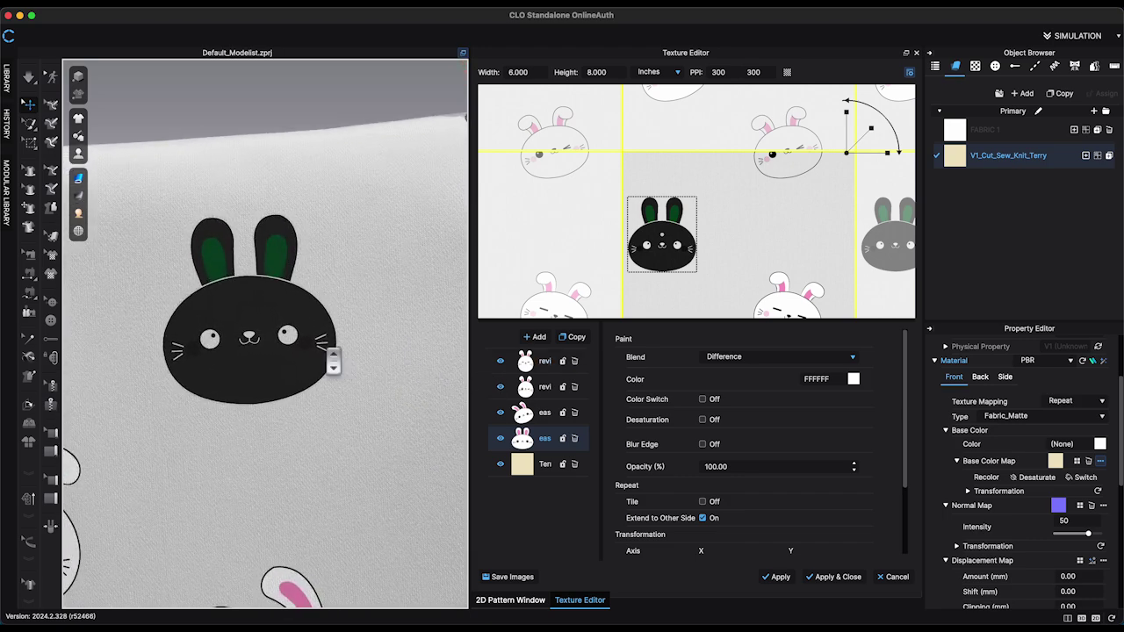
{"action": "scroll", "coordinate": [333, 361], "scroll_direction": "up", "scroll_amount": 4}
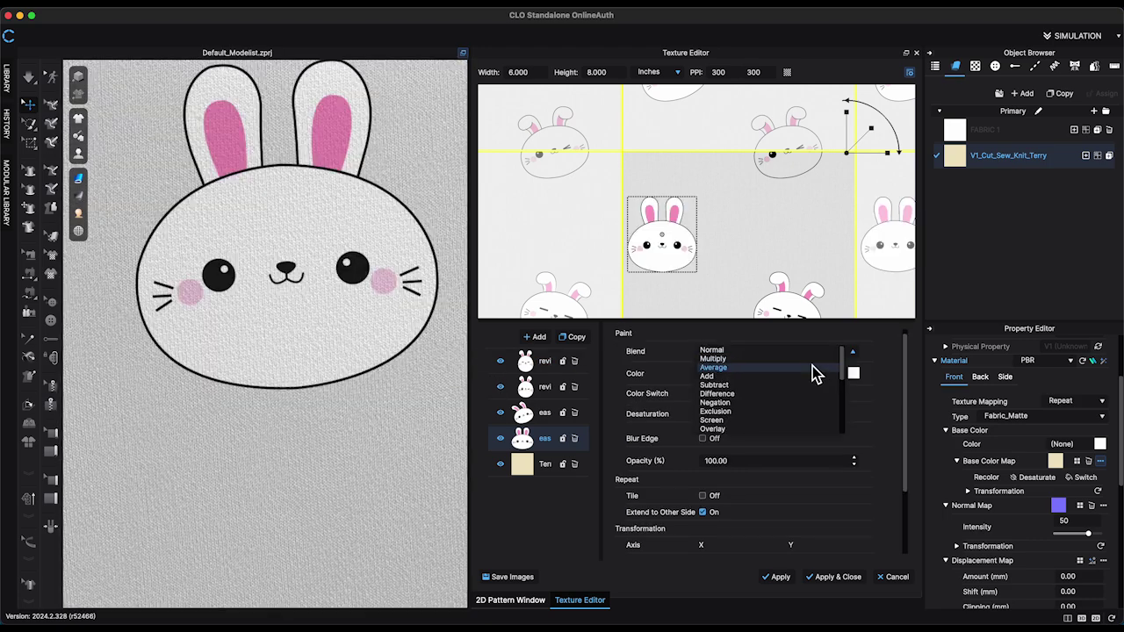
{"action": "left_click", "coordinate": [813, 366]}
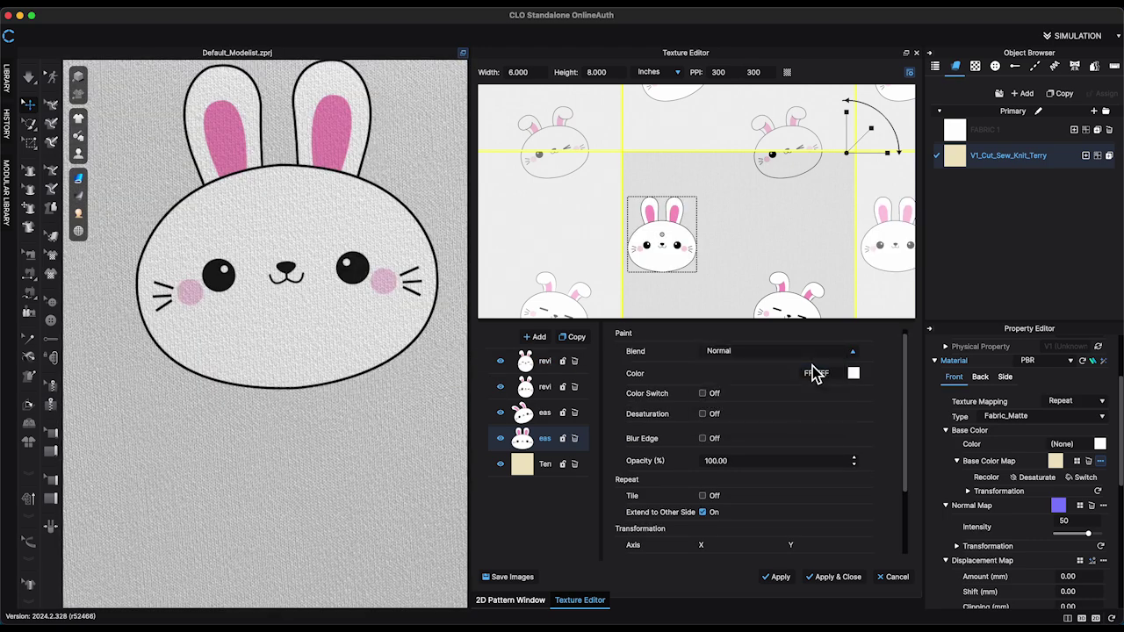
{"action": "left_click", "coordinate": [851, 351]}
{"action": "left_click", "coordinate": [829, 353]}
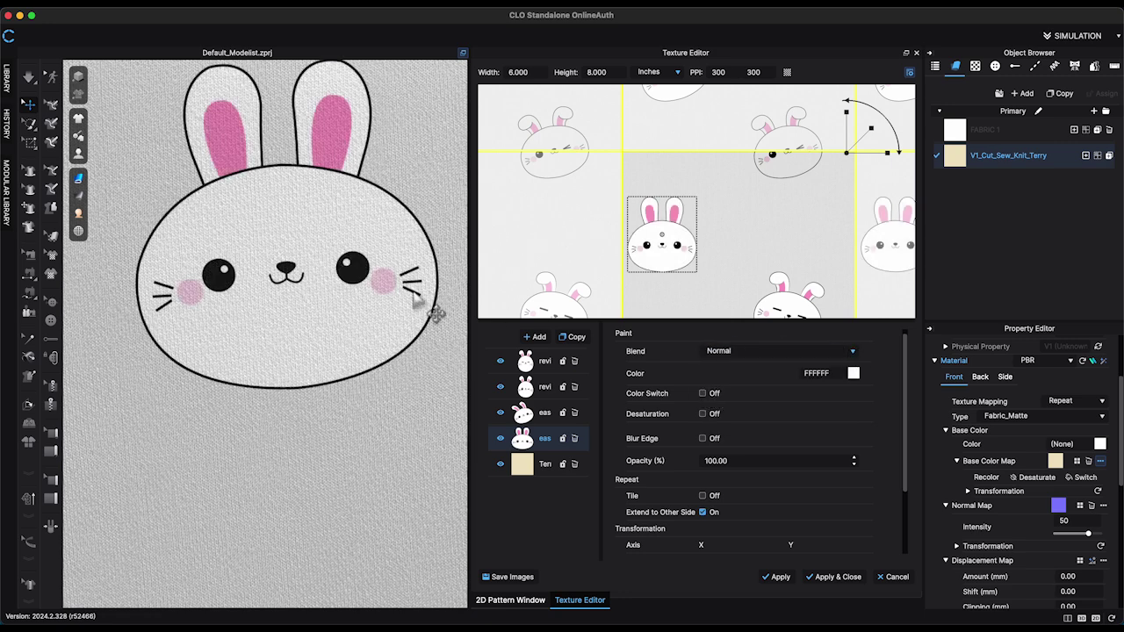
Try a pale blue-grey Coloro color on the upright bunny layer.
{"action": "scroll", "coordinate": [415, 300], "scroll_direction": "down", "scroll_amount": 6}
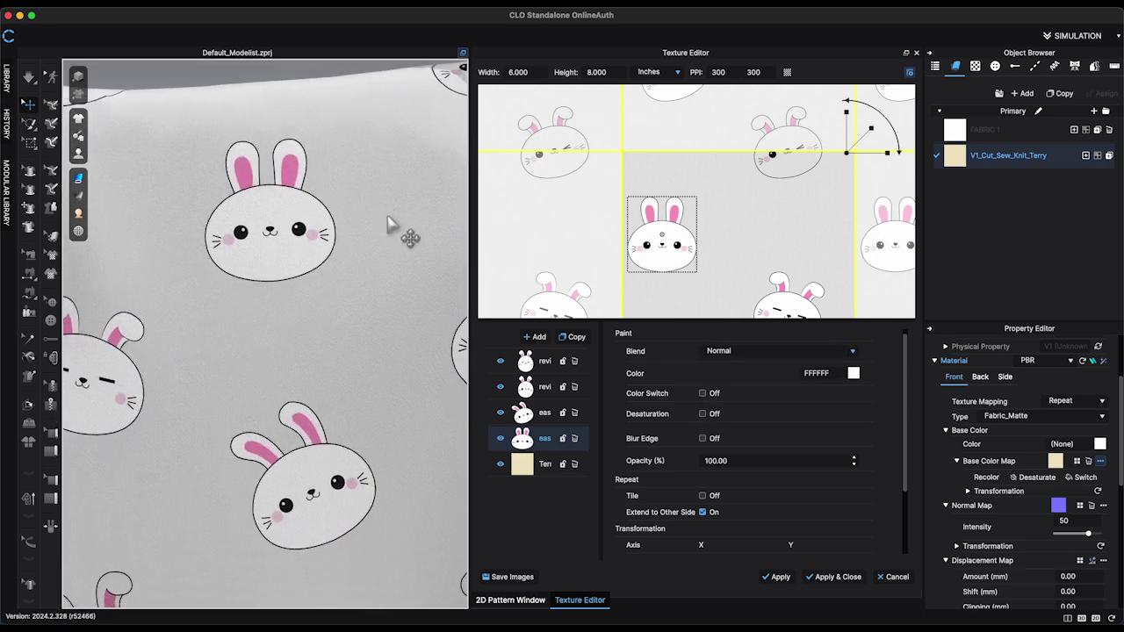
{"action": "left_click", "coordinate": [856, 376]}
{"action": "scroll", "coordinate": [746, 360], "scroll_direction": "down", "scroll_amount": 15}
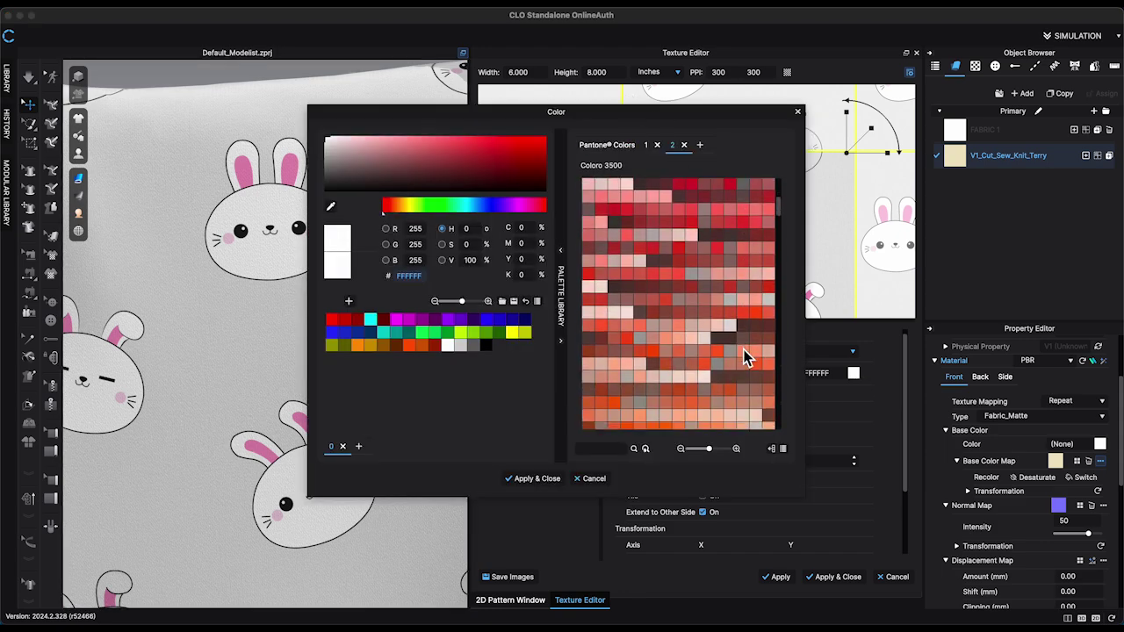
{"action": "left_click", "coordinate": [703, 343]}
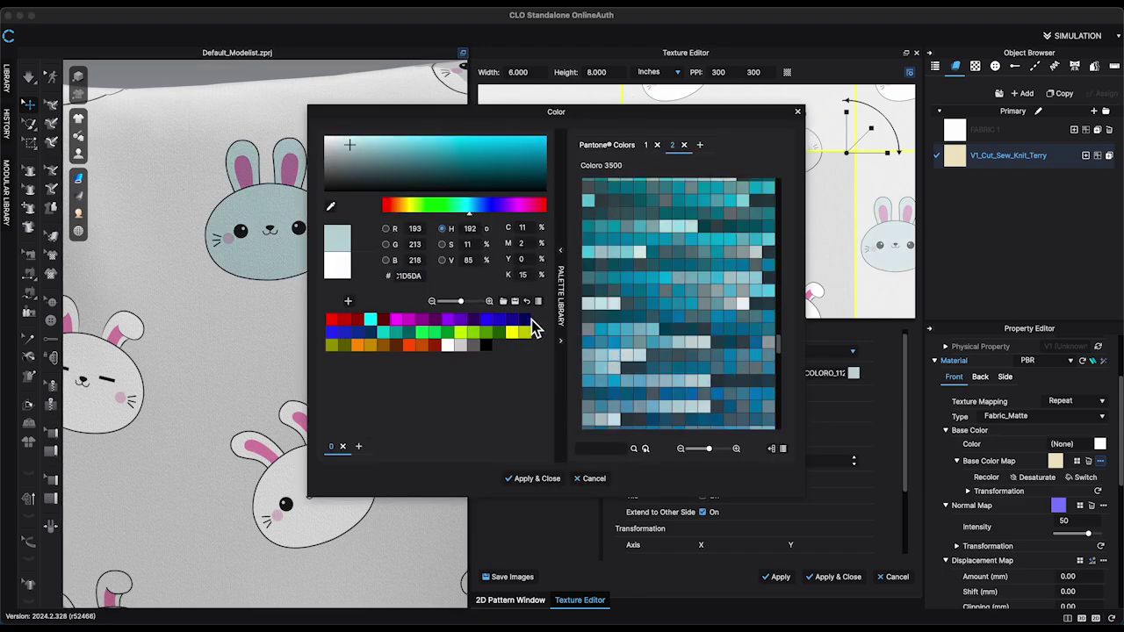
{"action": "left_click", "coordinate": [584, 480]}
Select the base knit layer and recolor it pale blue, E3F5FA, starting from a Coloro 3500 blue swatch.
{"action": "left_click", "coordinate": [524, 466]}
{"action": "left_click", "coordinate": [858, 383]}
{"action": "scroll", "coordinate": [717, 349], "scroll_direction": "down", "scroll_amount": 10}
{"action": "scroll", "coordinate": [716, 350], "scroll_direction": "down", "scroll_amount": 5}
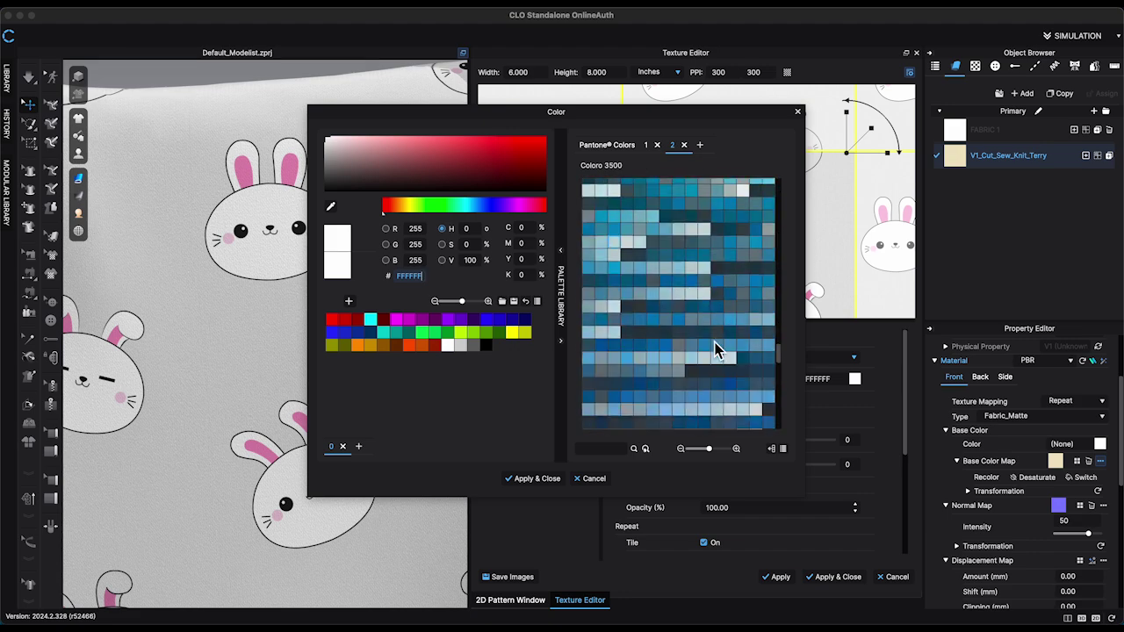
{"action": "left_click", "coordinate": [720, 352]}
{"action": "left_click", "coordinate": [350, 146]}
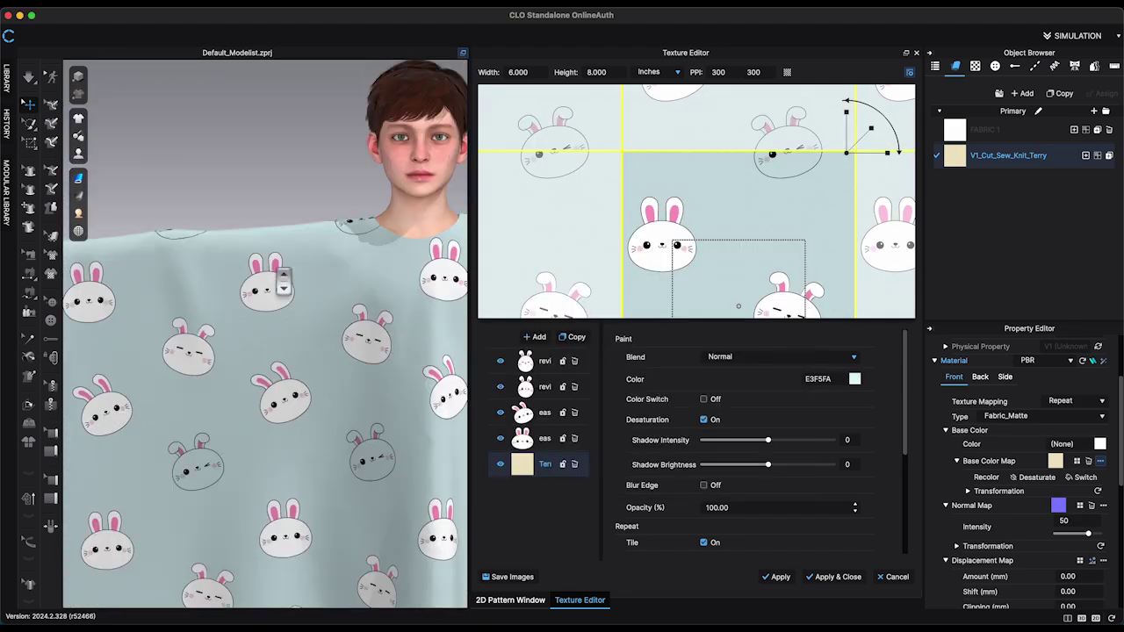
Select the winking bunny layer, set its blend mode to Normal, and check the print on the poncho.
{"action": "left_click", "coordinate": [545, 399]}
{"action": "left_click", "coordinate": [544, 394]}
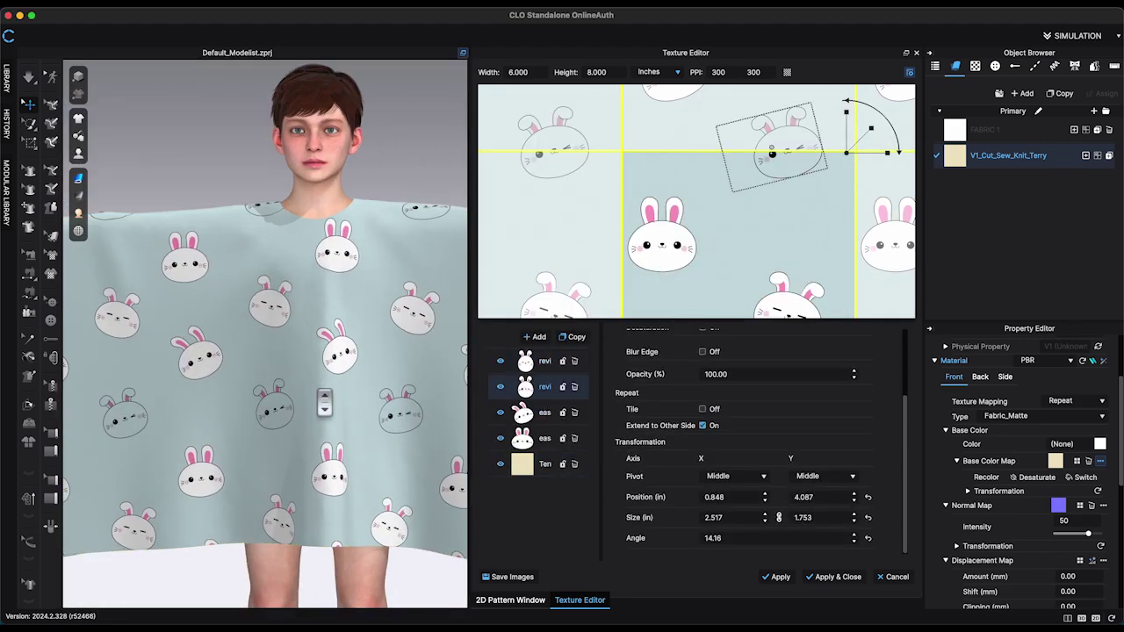
{"action": "scroll", "coordinate": [351, 342], "scroll_direction": "up", "scroll_amount": 10}
{"action": "scroll", "coordinate": [426, 404], "scroll_direction": "down", "scroll_amount": 10}
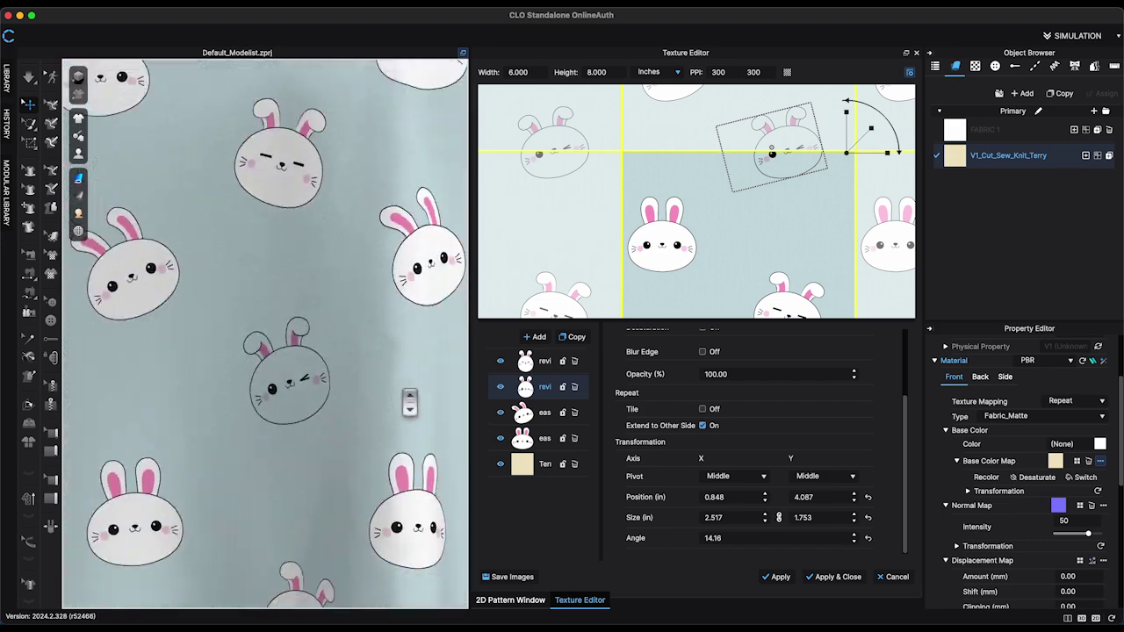
{"action": "scroll", "coordinate": [678, 441], "scroll_direction": "up", "scroll_amount": 5}
{"action": "left_click", "coordinate": [848, 359]}
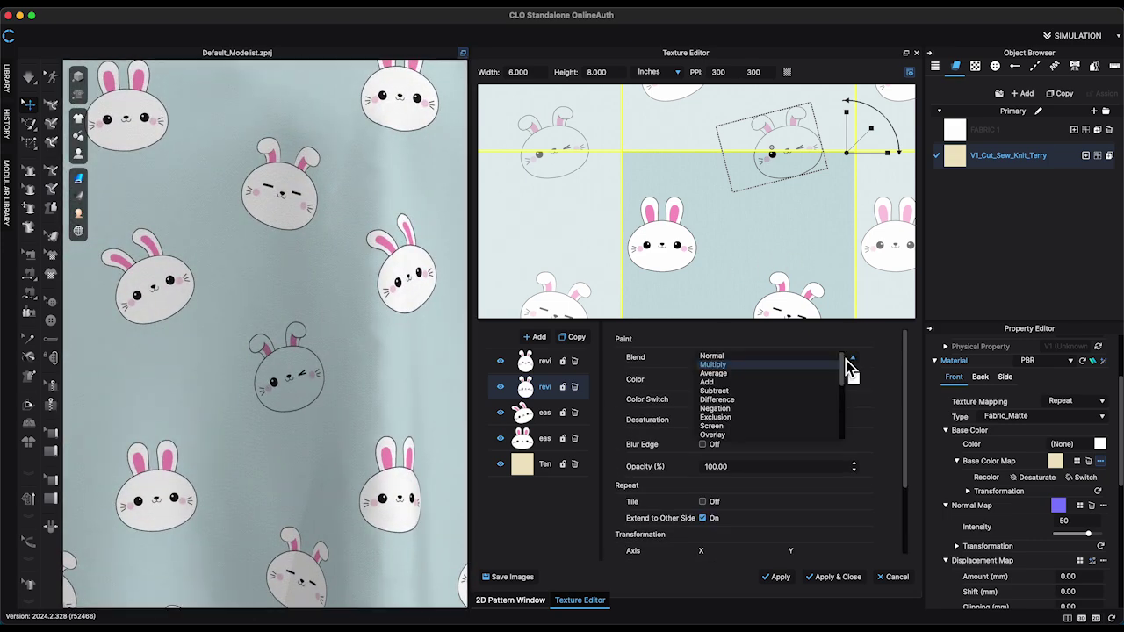
{"action": "left_click", "coordinate": [756, 356]}
{"action": "scroll", "coordinate": [367, 368], "scroll_direction": "down", "scroll_amount": 10}
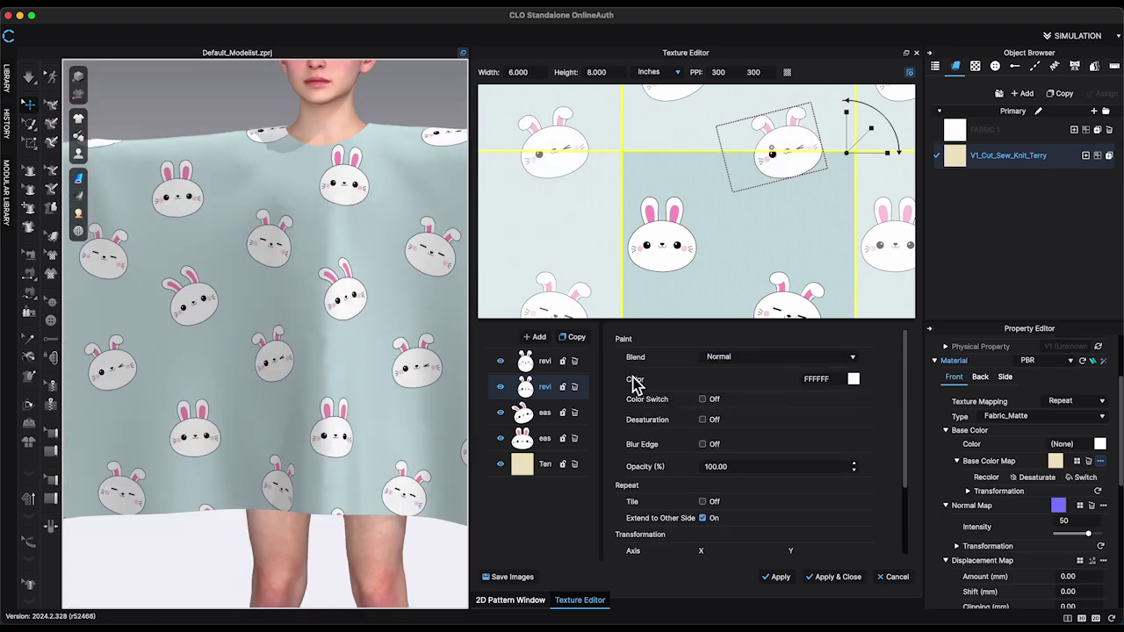
{"action": "scroll", "coordinate": [389, 370], "scroll_direction": "up", "scroll_amount": 5}
{"action": "scroll", "coordinate": [389, 371], "scroll_direction": "down", "scroll_amount": 3}
Select the upright bunny layer and try tinting it with the pink Coloro swatch F0AEAA.
{"action": "left_click", "coordinate": [545, 439]}
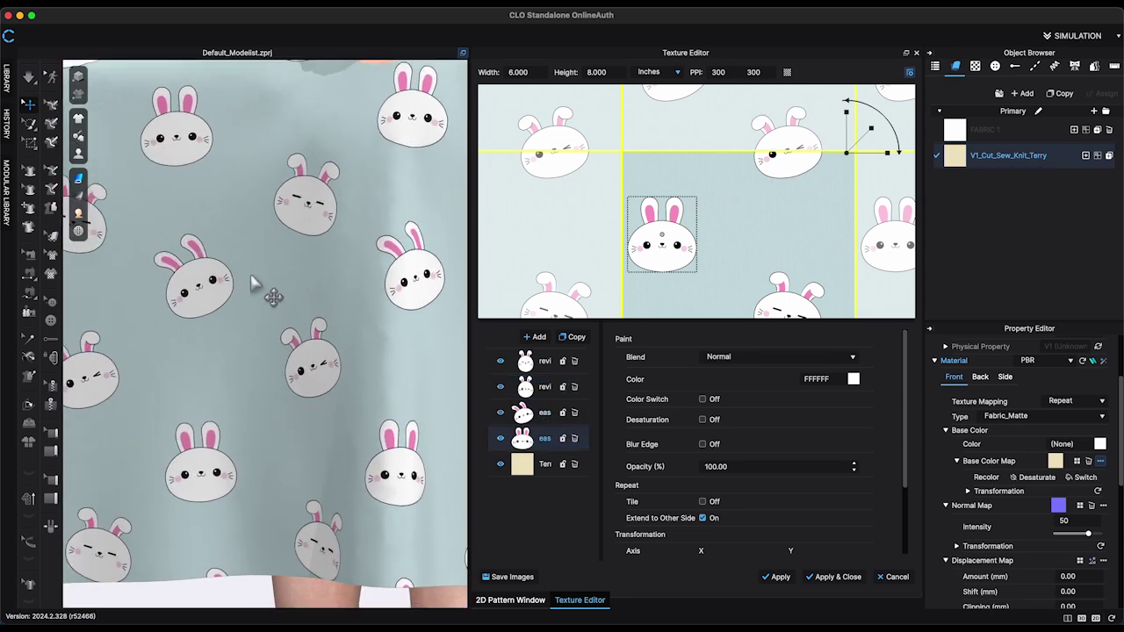
{"action": "middle_click_drag", "start_coordinate": [440, 163], "coordinate": [362, 355]}
{"action": "scroll", "coordinate": [362, 351], "scroll_direction": "up", "scroll_amount": 10}
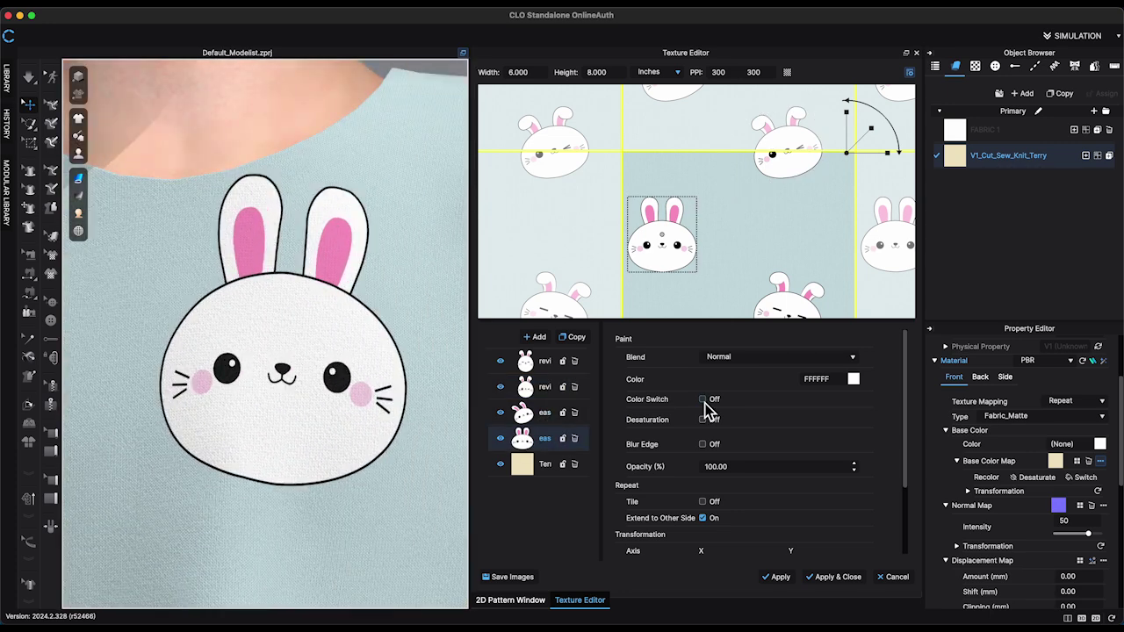
{"action": "left_click", "coordinate": [853, 378]}
{"action": "left_click_drag", "start_coordinate": [482, 114], "coordinate": [572, 204]}
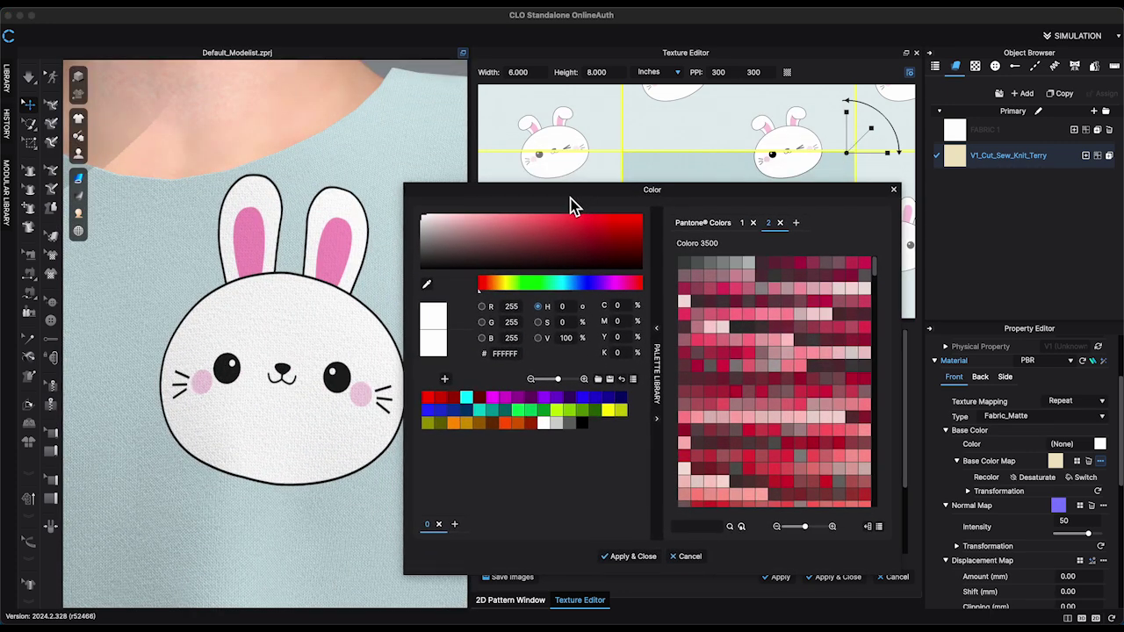
{"action": "left_click", "coordinate": [738, 418]}
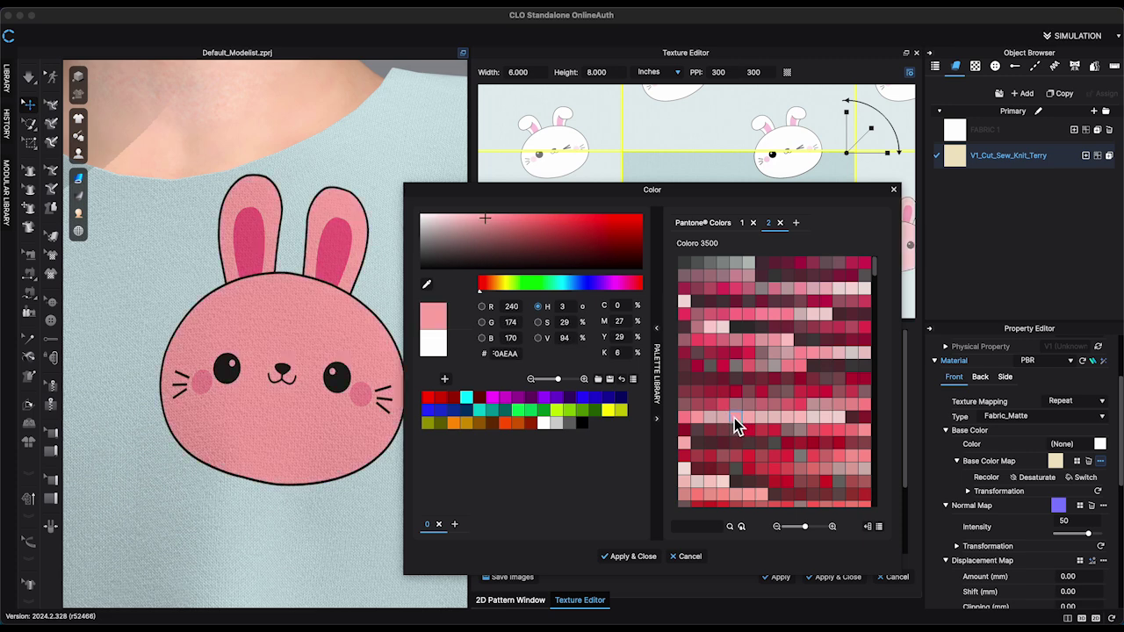
{"action": "left_click", "coordinate": [650, 560]}
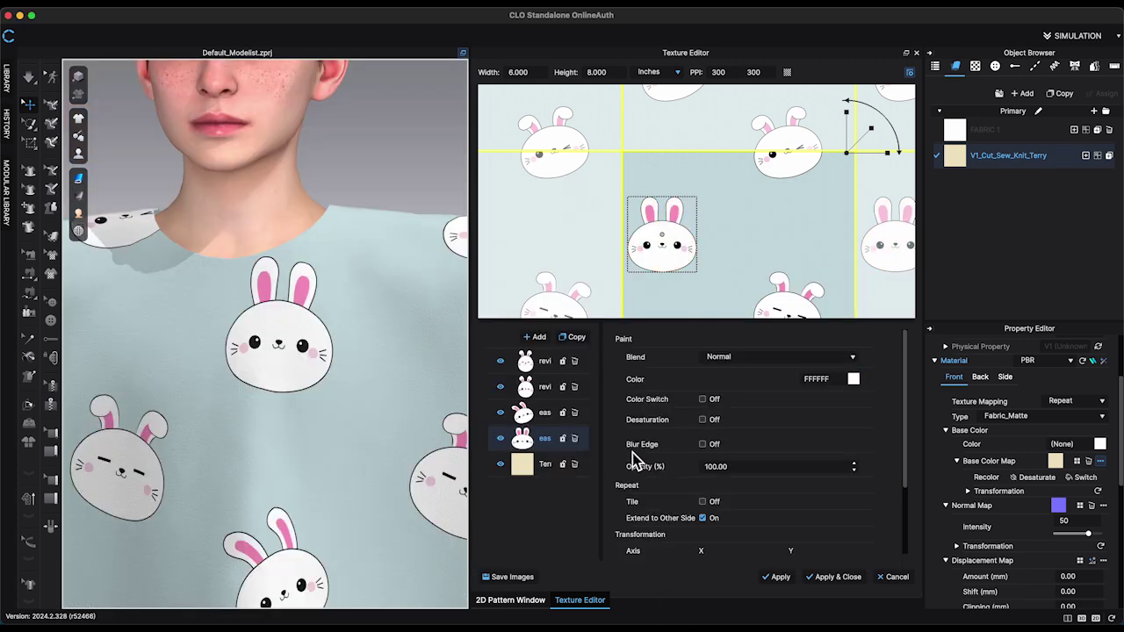
Turn on Color Switch for the upright bunny layer and set the number of sub colors to 4.
{"action": "scroll", "coordinate": [389, 378], "scroll_direction": "up", "scroll_amount": 5}
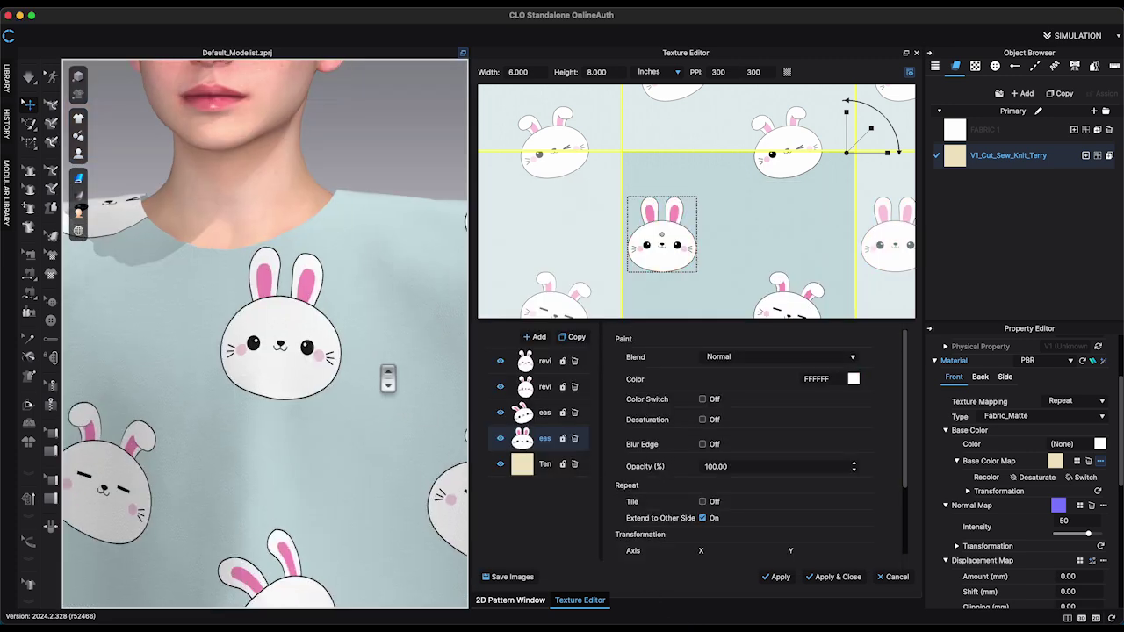
{"action": "left_click", "coordinate": [707, 402]}
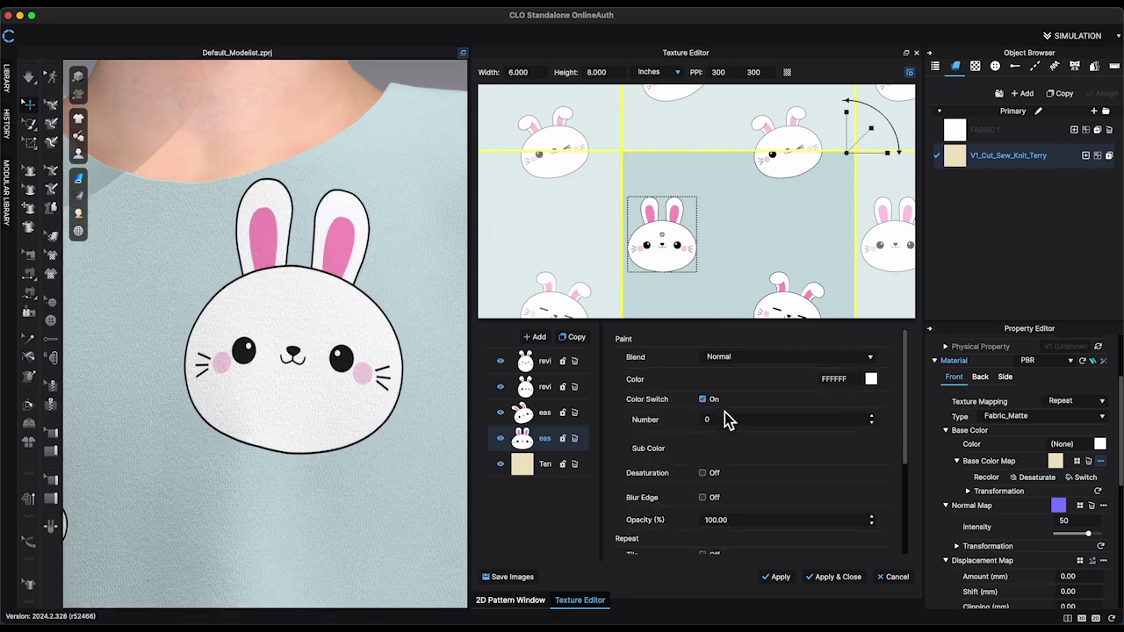
{"action": "left_click", "coordinate": [872, 419]}
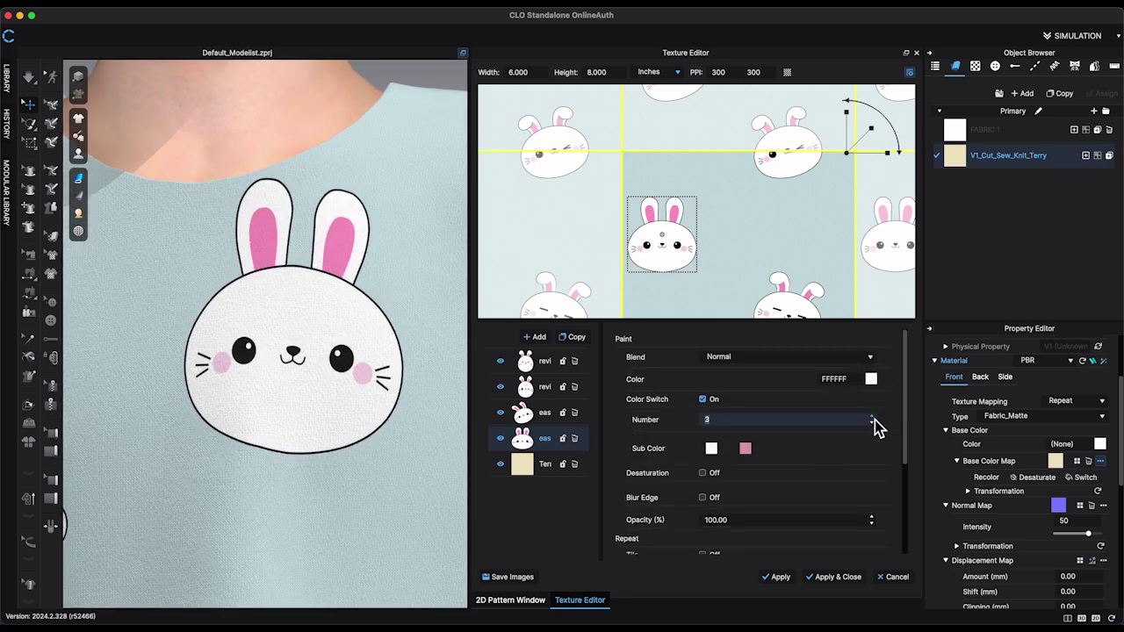
{"action": "left_click", "coordinate": [872, 418]}
{"action": "left_click", "coordinate": [872, 423]}
{"action": "left_click", "coordinate": [872, 417]}
{"action": "left_click", "coordinate": [872, 418]}
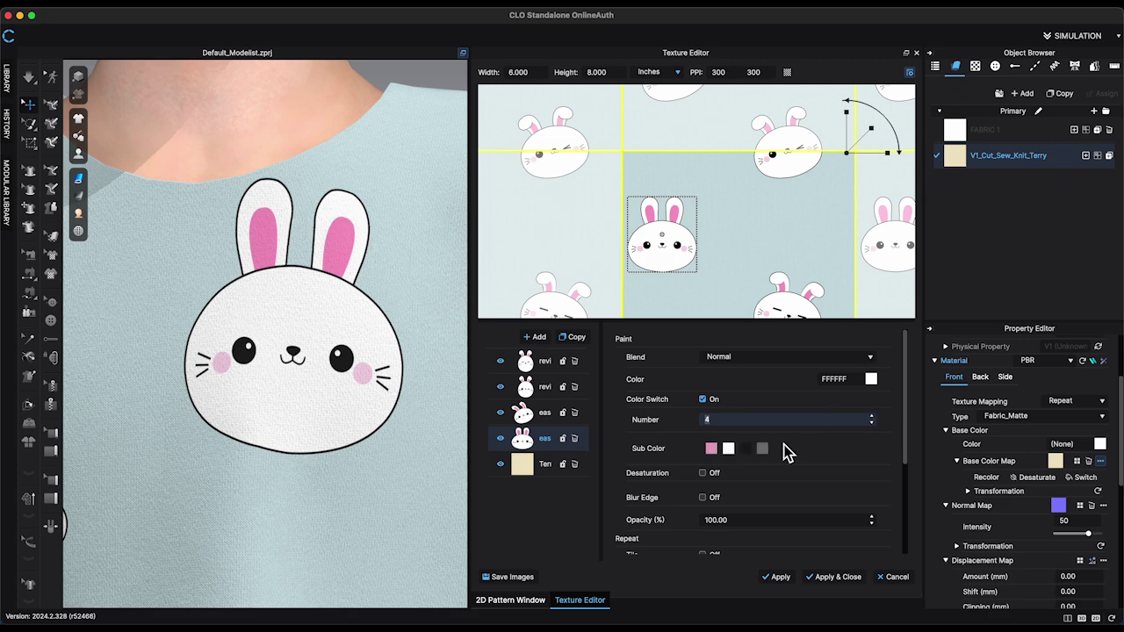
Replace the upright bunny's pink sub color with bright yellow, FFFF27.
{"action": "left_click", "coordinate": [712, 448]}
{"action": "left_click_drag", "start_coordinate": [519, 118], "coordinate": [795, 31]}
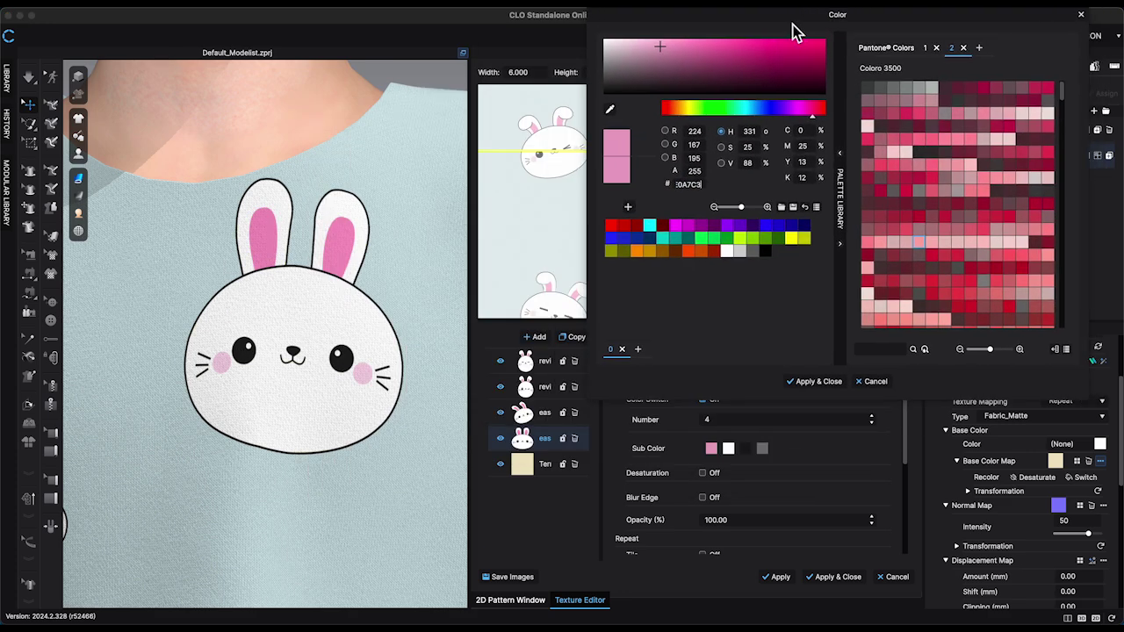
{"action": "scroll", "coordinate": [983, 211], "scroll_direction": "down", "scroll_amount": 10}
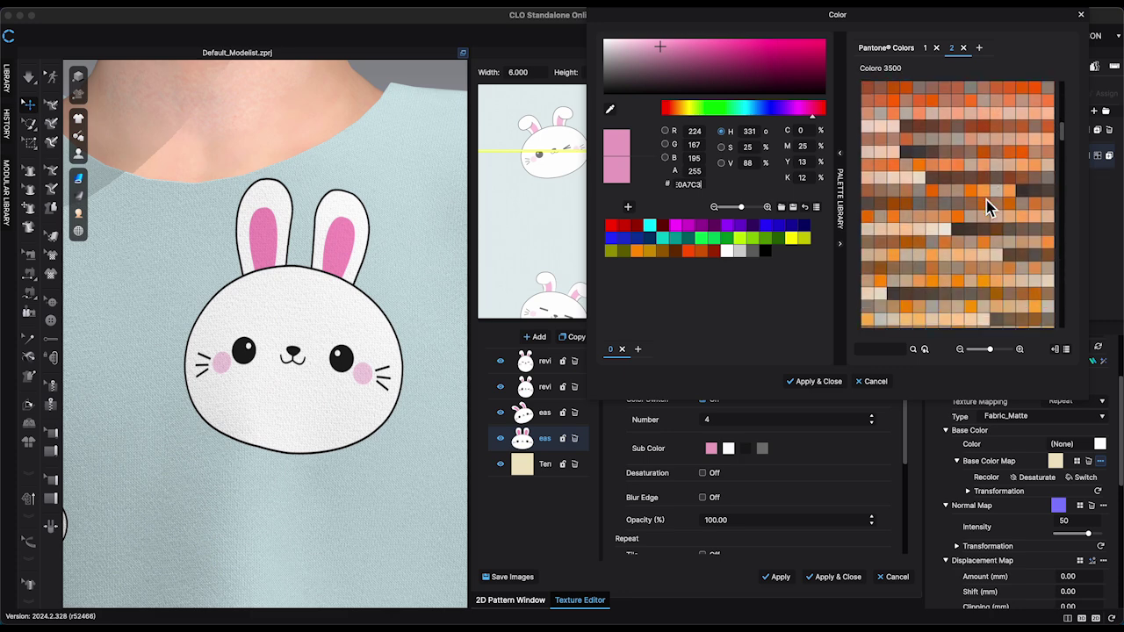
{"action": "left_click", "coordinate": [795, 241]}
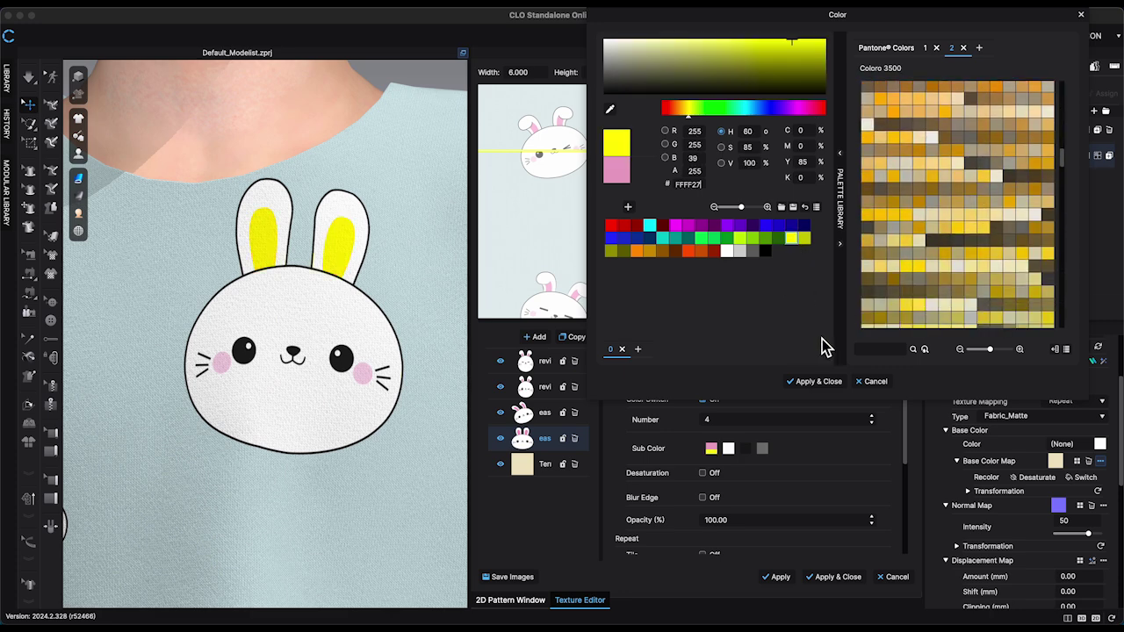
{"action": "left_click", "coordinate": [818, 383]}
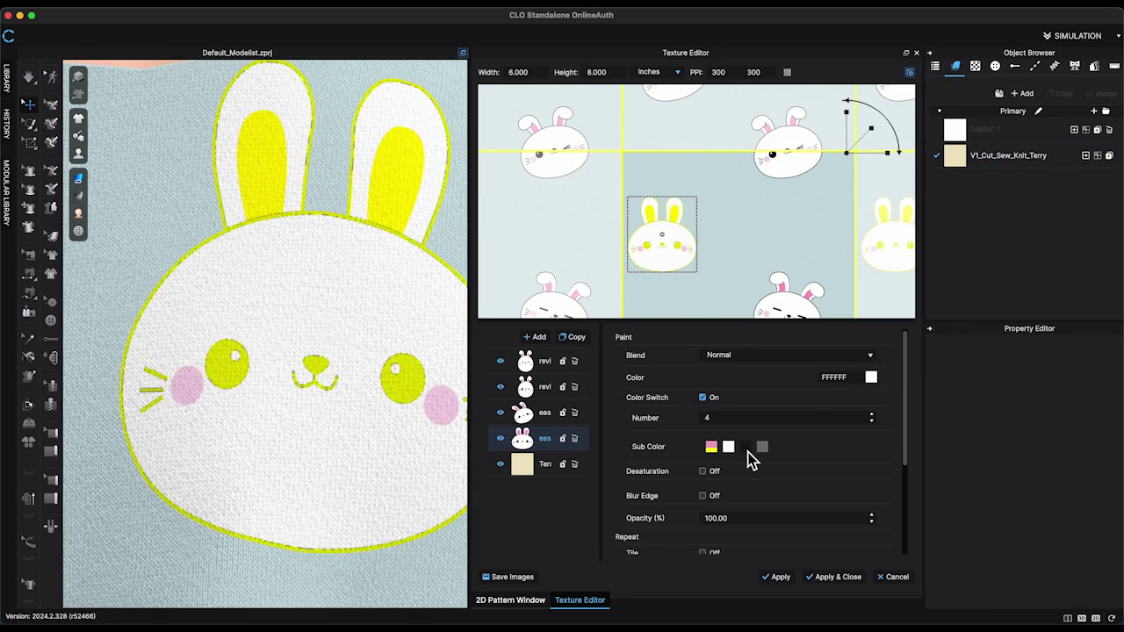
Try several Coloro swatches on the upright bunny's black sub color and replace it with dark brown 705E4E.
{"action": "left_click", "coordinate": [747, 450]}
{"action": "left_click", "coordinate": [640, 340]}
{"action": "scroll", "coordinate": [682, 363], "scroll_direction": "down", "scroll_amount": 10}
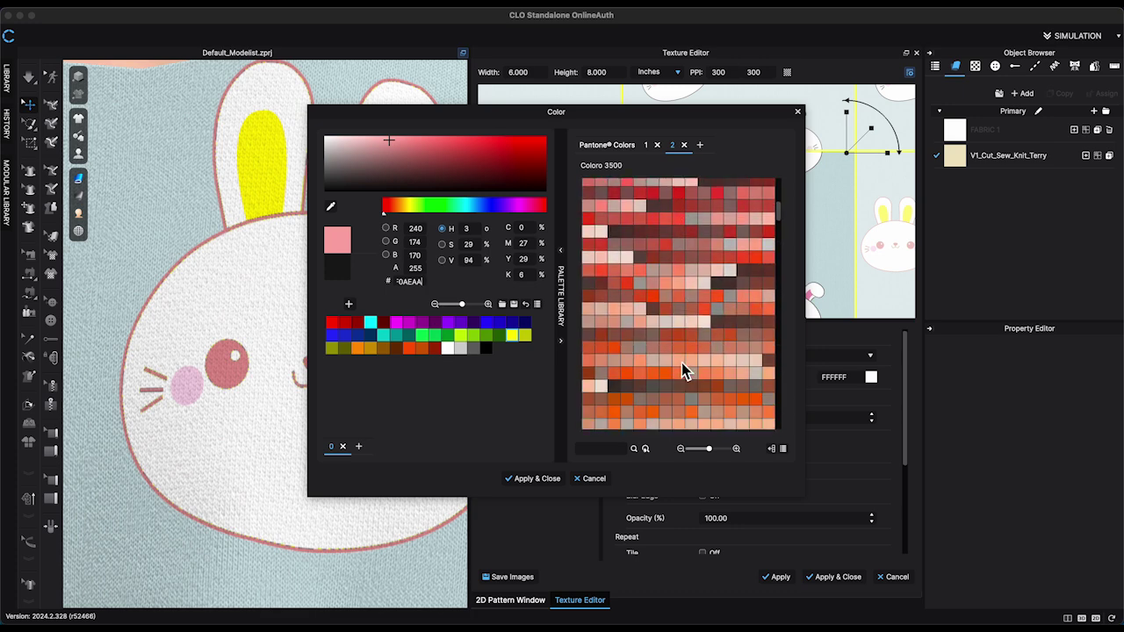
{"action": "left_click", "coordinate": [699, 186]}
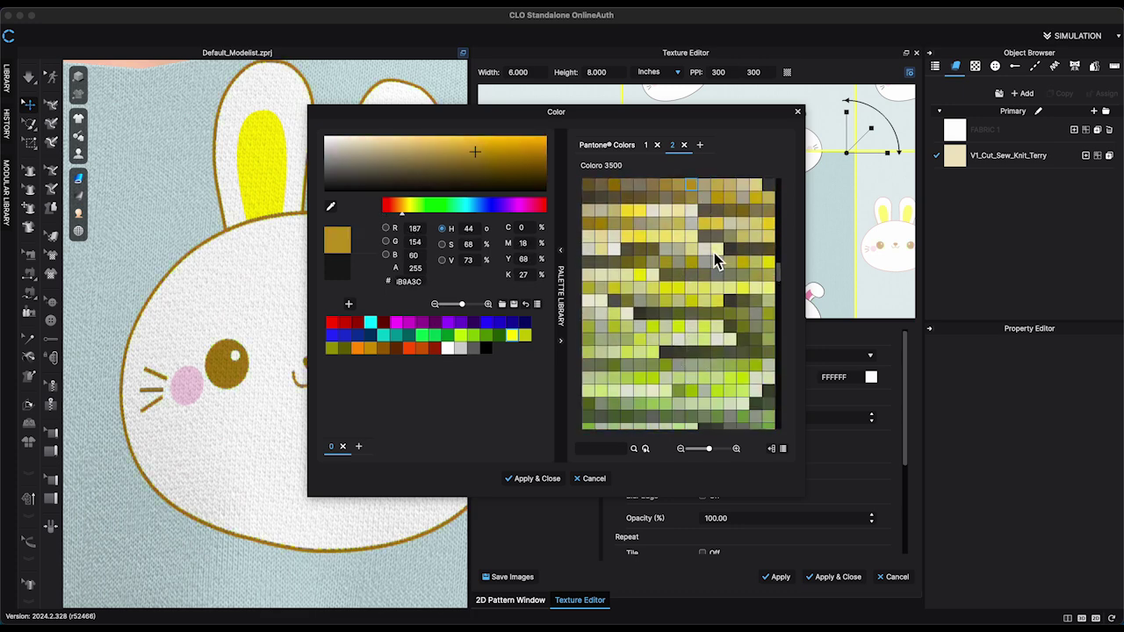
{"action": "scroll", "coordinate": [711, 256], "scroll_direction": "down", "scroll_amount": 8}
{"action": "left_click", "coordinate": [668, 375]}
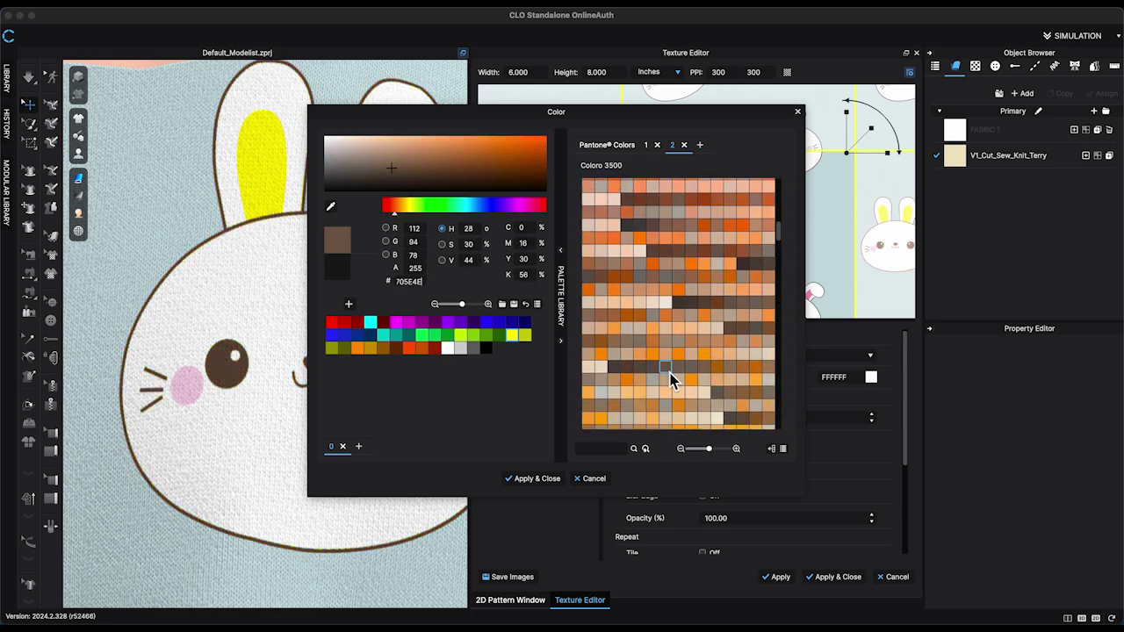
{"action": "left_click", "coordinate": [533, 479]}
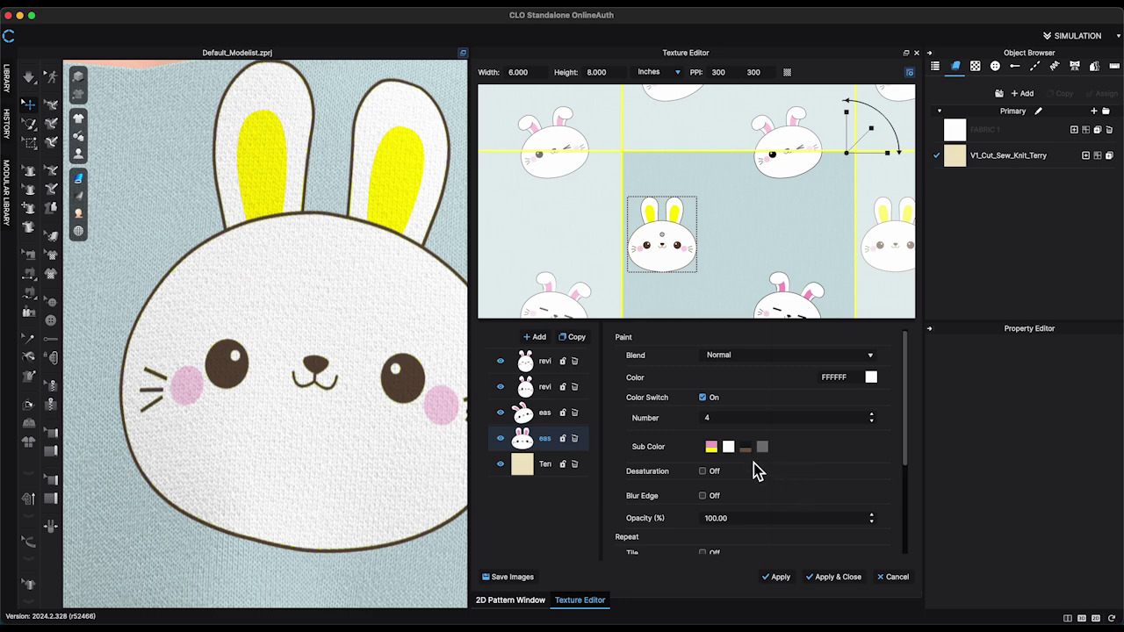
Try light neutral and cream tints such as FFF3E7 on the upright bunny's white sub color.
{"action": "left_click", "coordinate": [730, 454]}
{"action": "scroll", "coordinate": [735, 369], "scroll_direction": "down", "scroll_amount": 5}
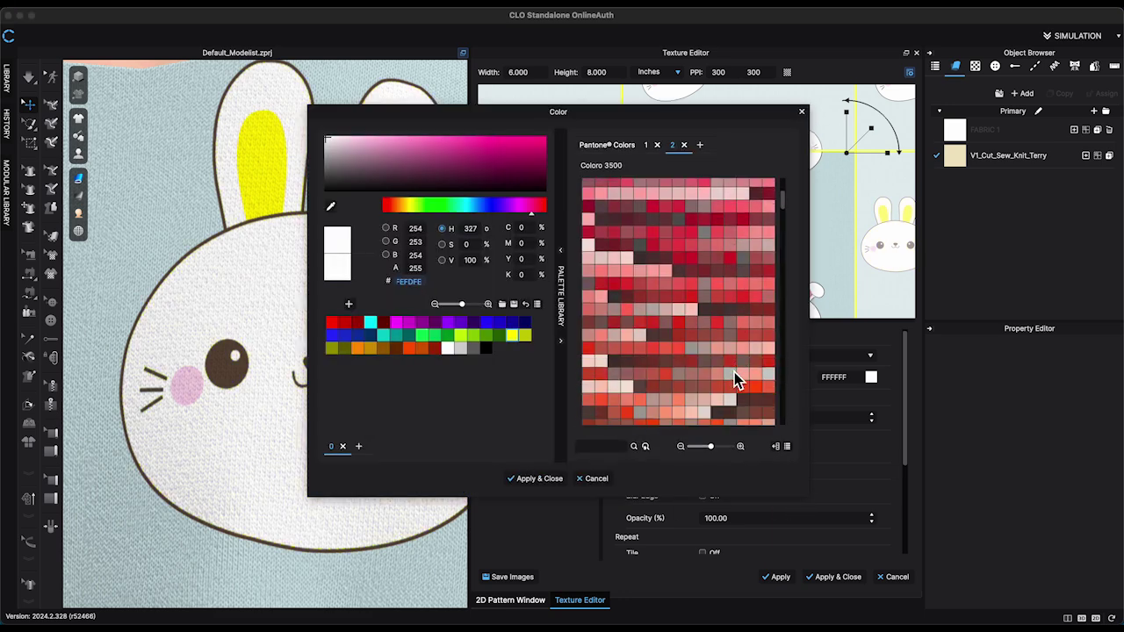
{"action": "left_click", "coordinate": [717, 251]}
{"action": "left_click", "coordinate": [730, 256]}
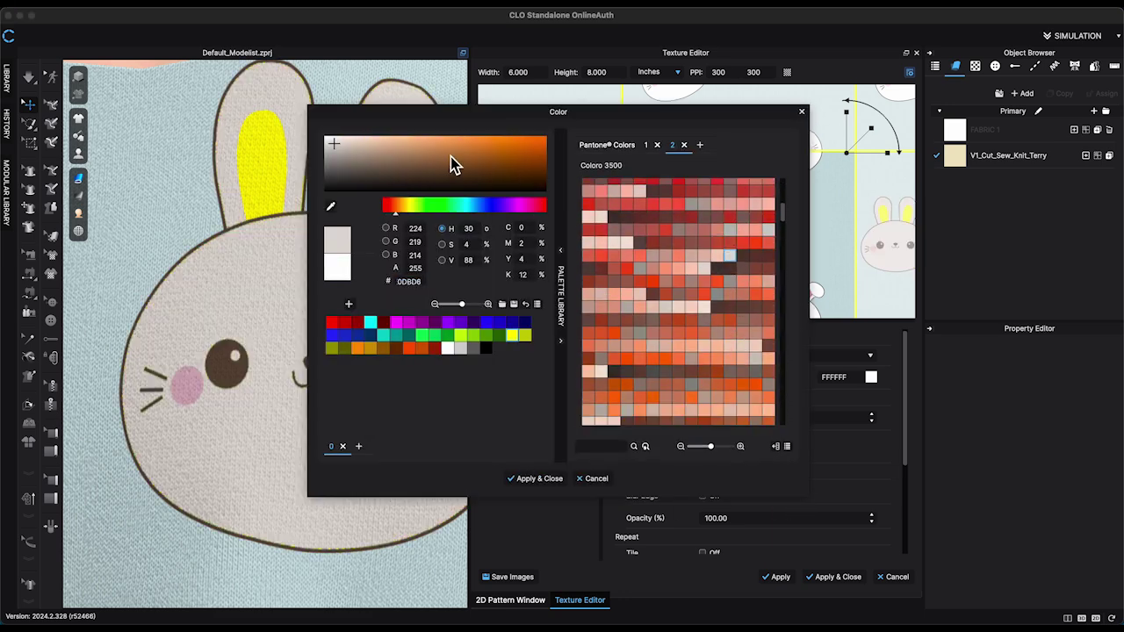
{"action": "left_click", "coordinate": [349, 138]}
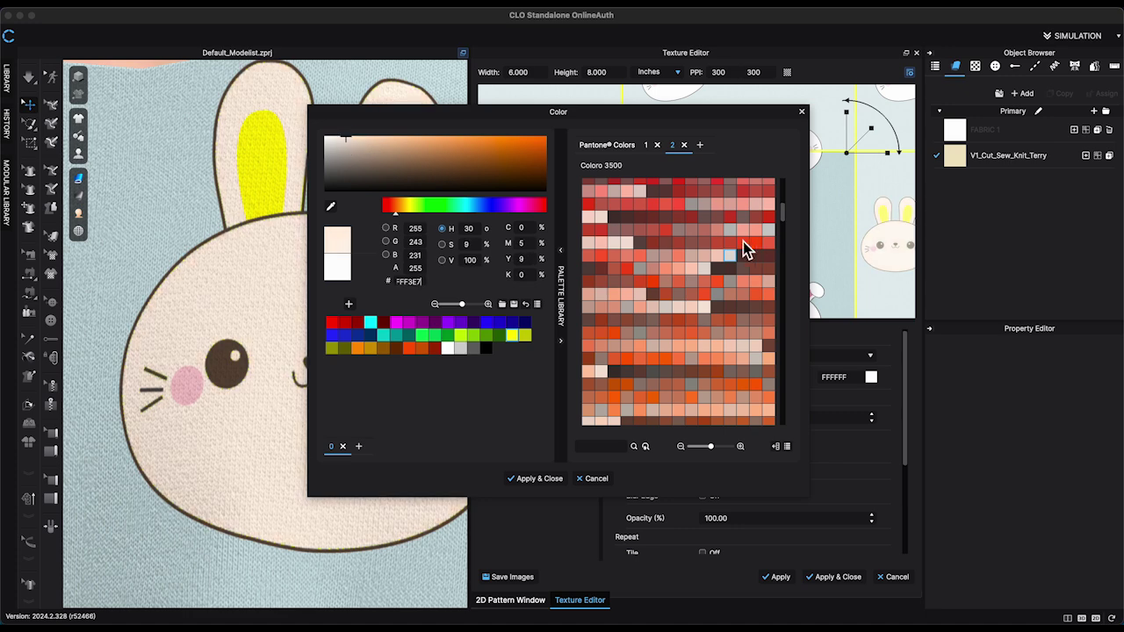
{"action": "left_click", "coordinate": [627, 245]}
{"action": "left_click", "coordinate": [589, 242]}
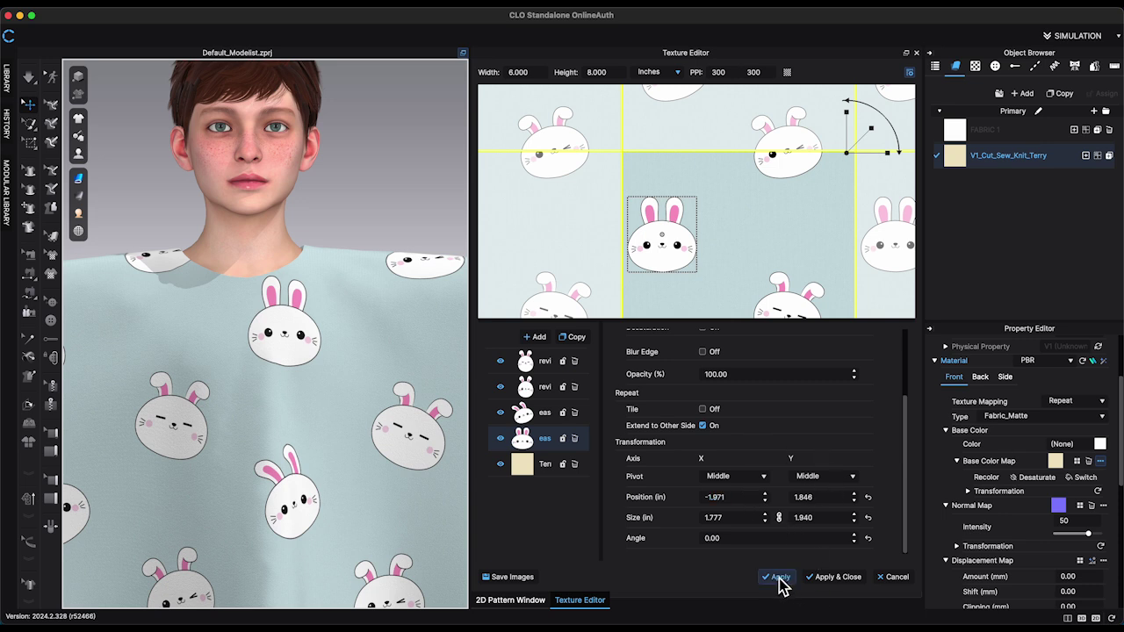
Apply the edited bunny texture to the terry knit fabric, close the Texture Editor, and view the poncho.
{"action": "left_click", "coordinate": [837, 580]}
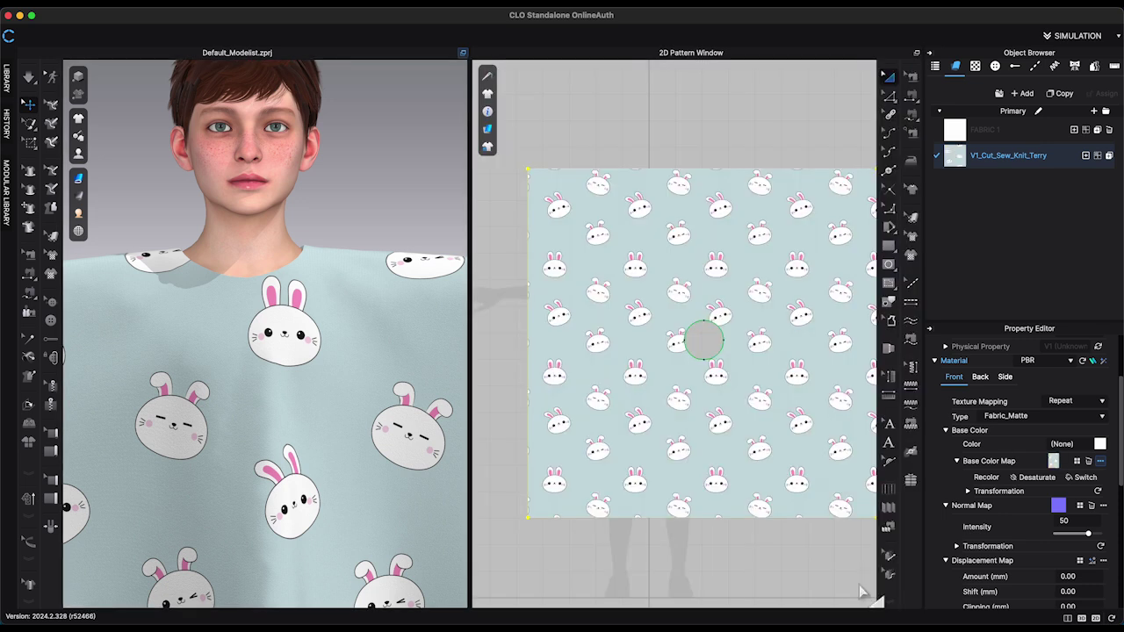
{"action": "scroll", "coordinate": [402, 375], "scroll_direction": "down", "scroll_amount": 2}
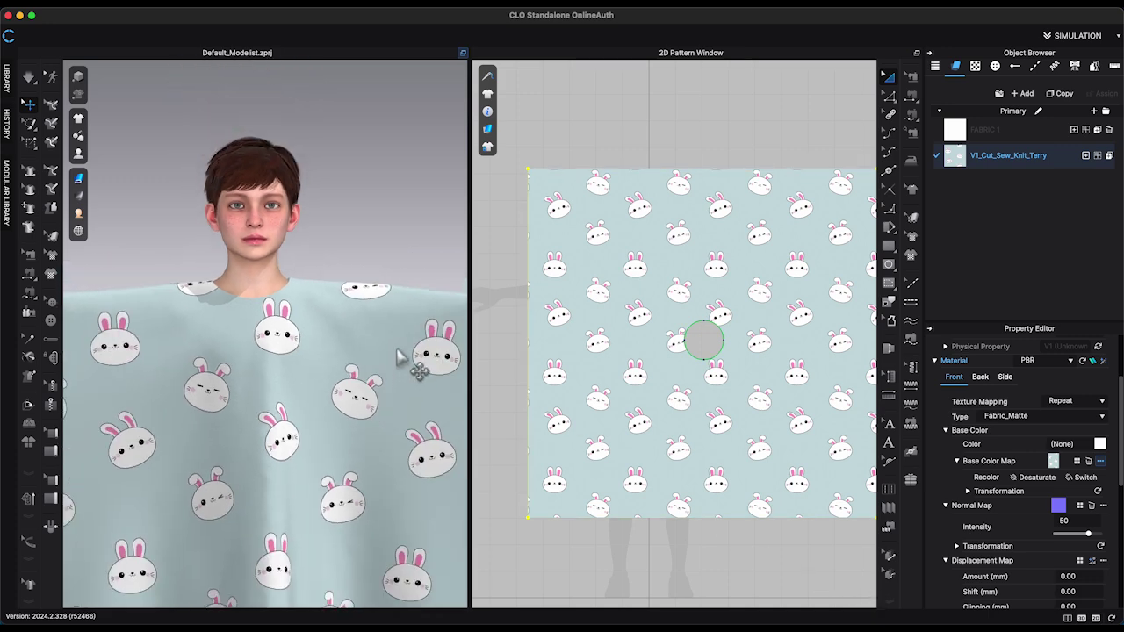
{"action": "middle_click_drag", "start_coordinate": [416, 366], "coordinate": [431, 282]}
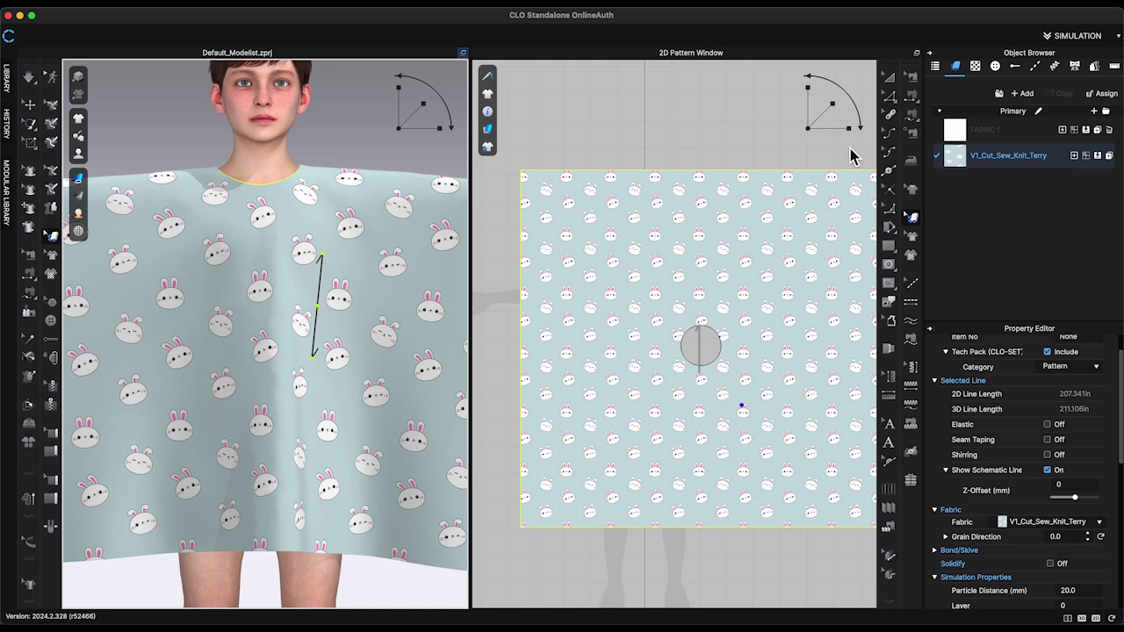
Save the bunny-print terry knit fabric as a fabric file, using the texture image only as its preview.
{"action": "left_click", "coordinate": [889, 78]}
{"action": "left_click", "coordinate": [771, 132]}
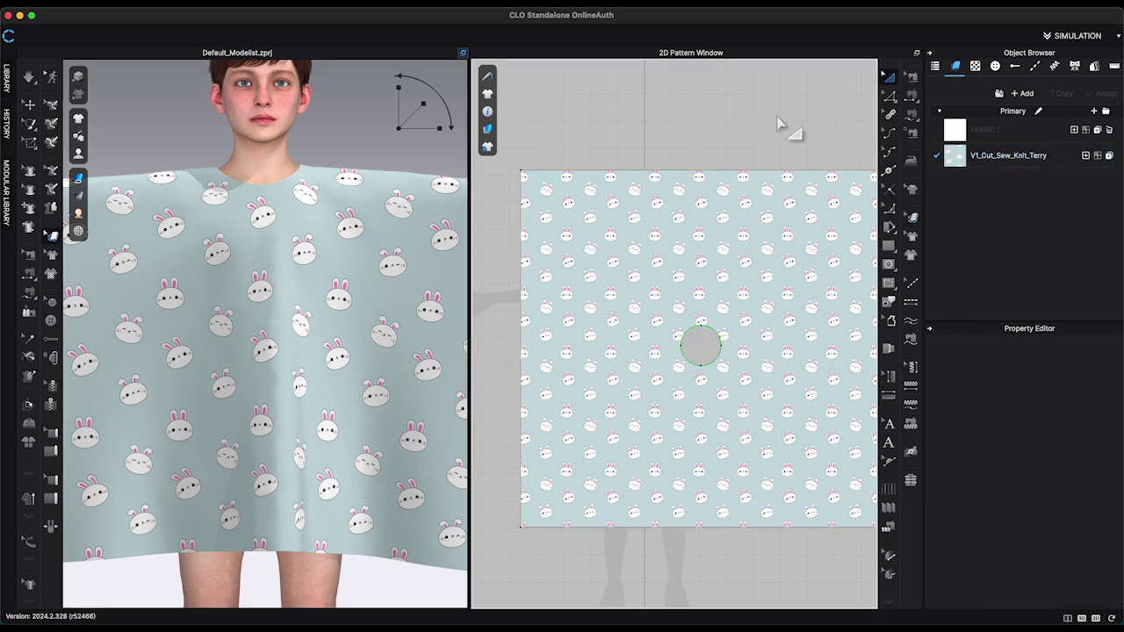
{"action": "left_click", "coordinate": [1016, 163]}
{"action": "scroll", "coordinate": [1077, 431], "scroll_direction": "up", "scroll_amount": 3}
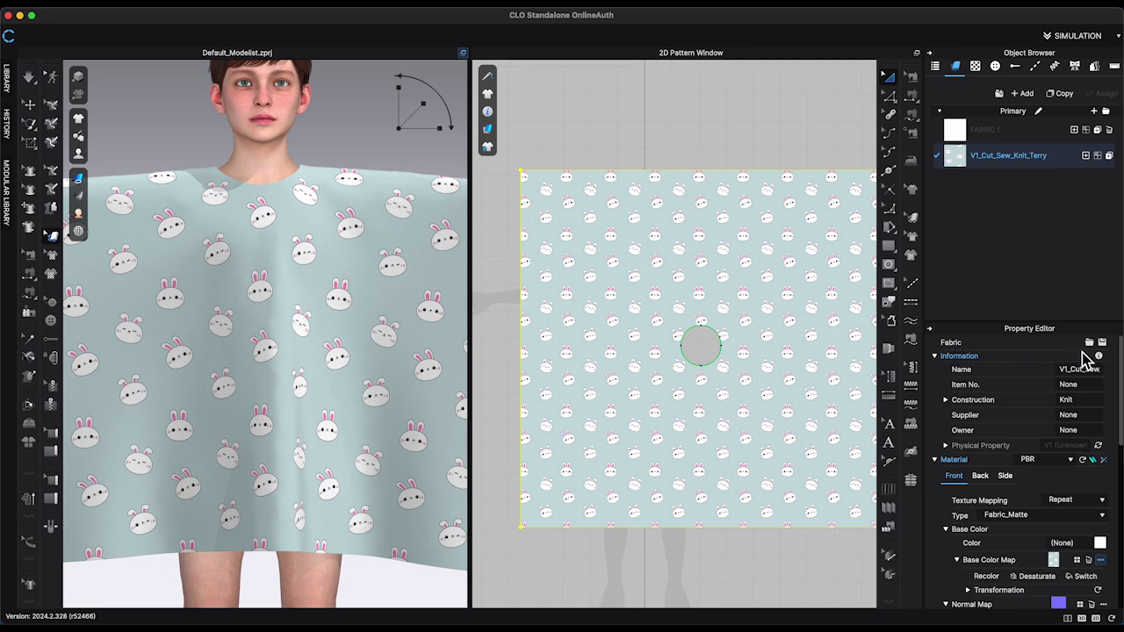
{"action": "left_click", "coordinate": [1104, 344]}
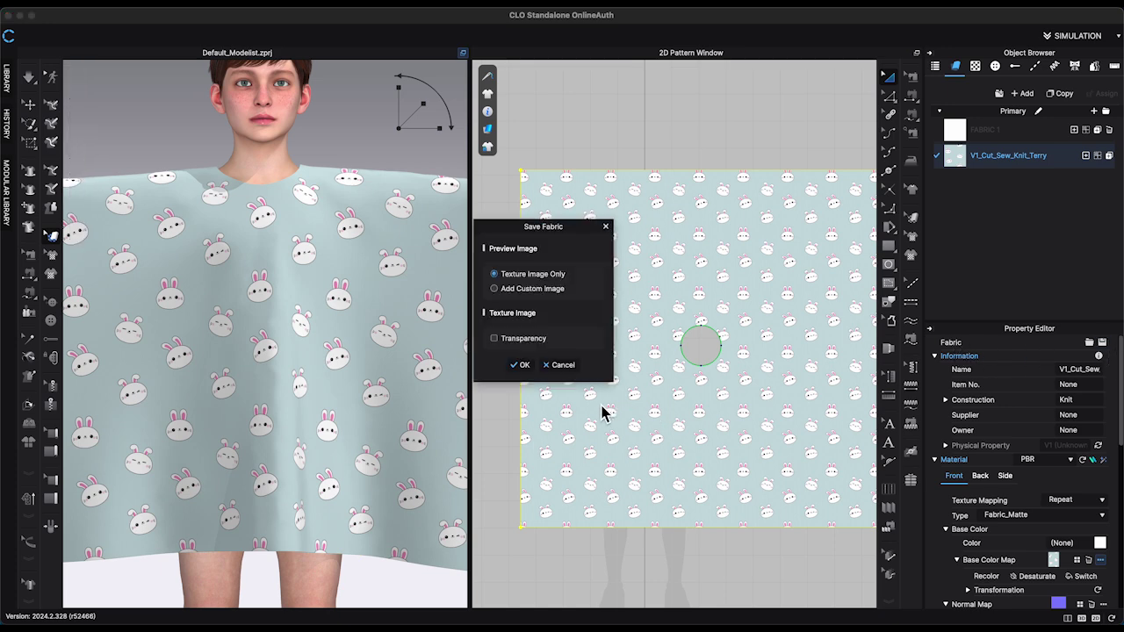
{"action": "left_click", "coordinate": [521, 365]}
{"action": "type", "text": "Ea"}
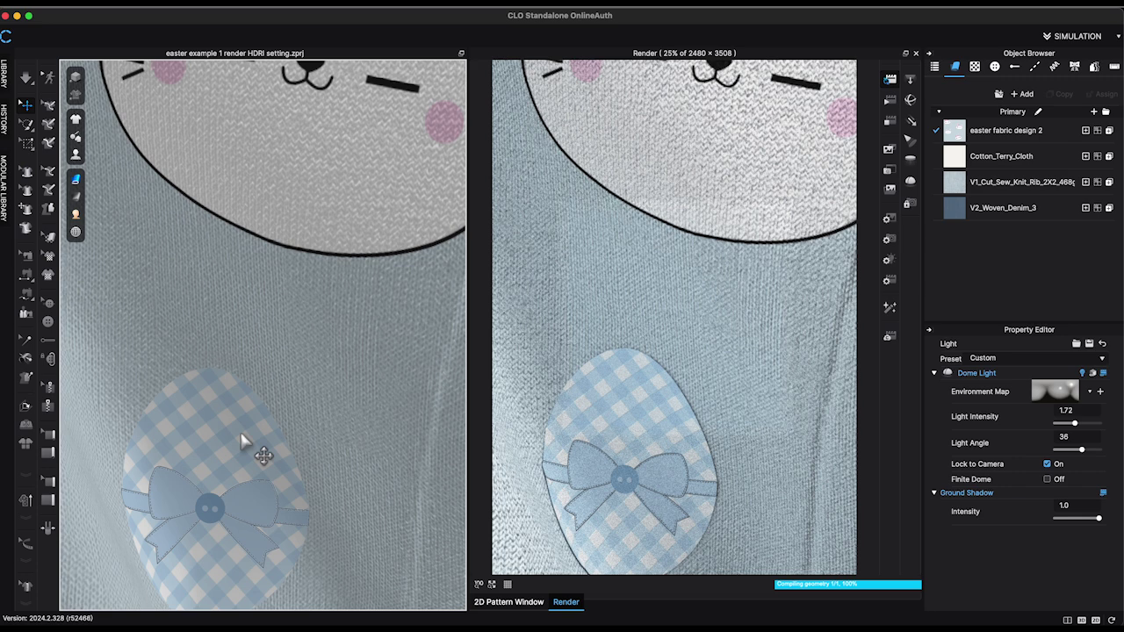
Open the displacement map amount of the easter fabric design 2 fabric for editing.
{"action": "left_click", "coordinate": [1026, 136]}
{"action": "scroll", "coordinate": [1028, 492], "scroll_direction": "down", "scroll_amount": 5}
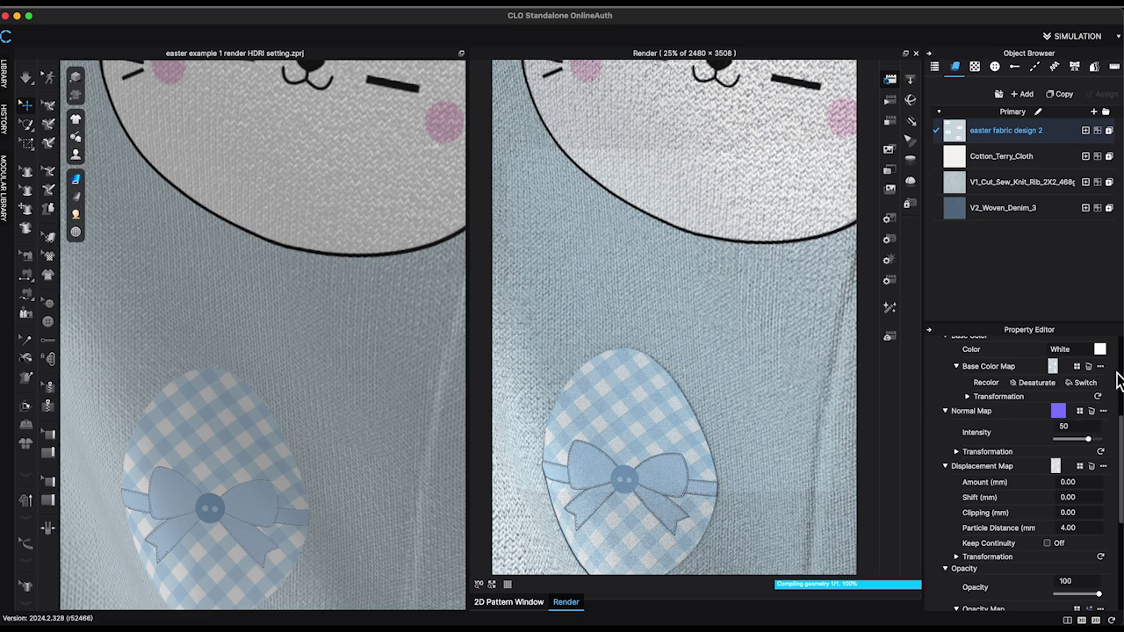
{"action": "left_click", "coordinate": [1089, 482]}
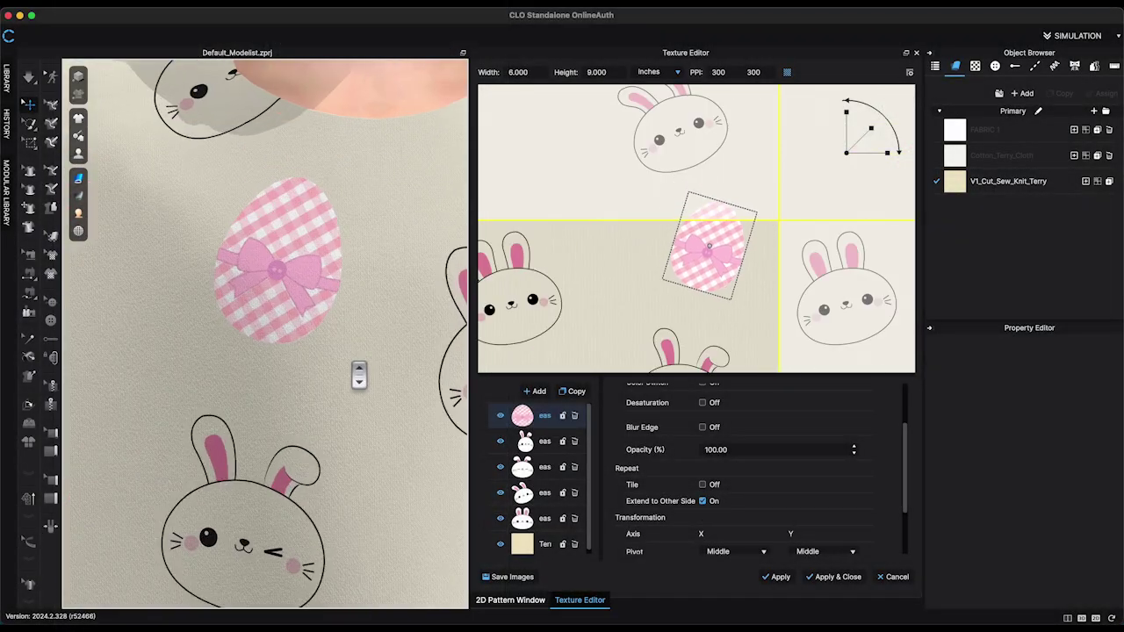
Try several blend modes, including Add and Subtract, on the pink gingham egg layer.
{"action": "scroll", "coordinate": [849, 419], "scroll_direction": "up", "scroll_amount": 3}
{"action": "left_click", "coordinate": [849, 414]}
{"action": "left_click", "coordinate": [805, 424]}
{"action": "left_click", "coordinate": [800, 413]}
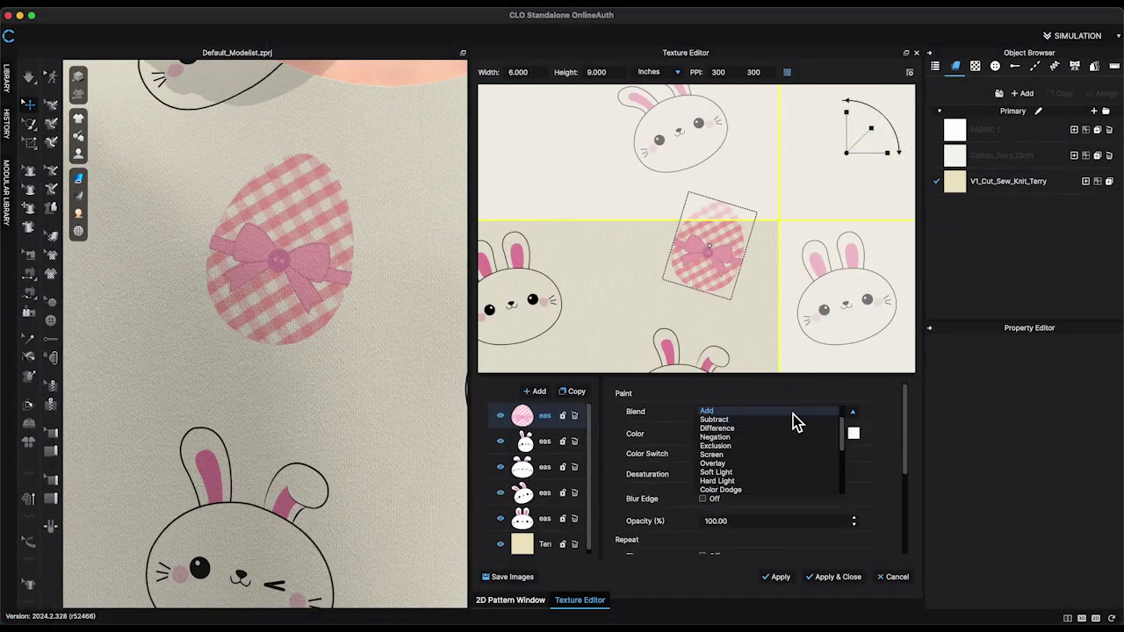
{"action": "left_click", "coordinate": [793, 415]}
{"action": "left_click", "coordinate": [801, 415]}
{"action": "scroll", "coordinate": [804, 444], "scroll_direction": "down", "scroll_amount": 3}
{"action": "left_click", "coordinate": [804, 444]}
{"action": "left_click", "coordinate": [844, 416]}
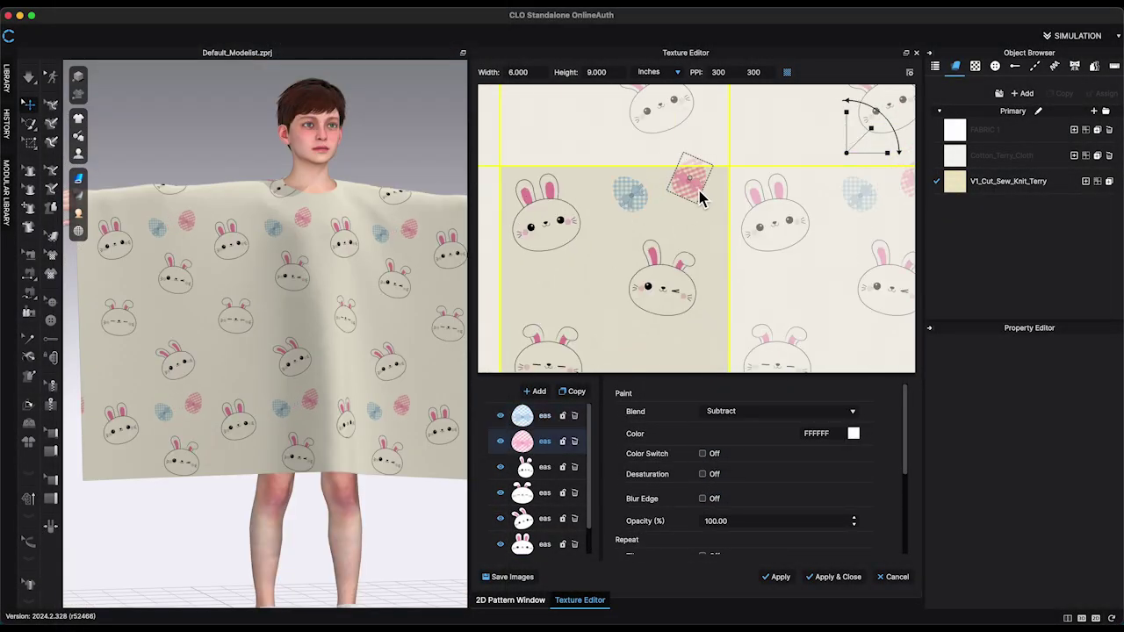
Try blend modes such as Multiply on the small pink gingham egg and check the print on the poncho.
{"action": "left_click", "coordinate": [552, 427]}
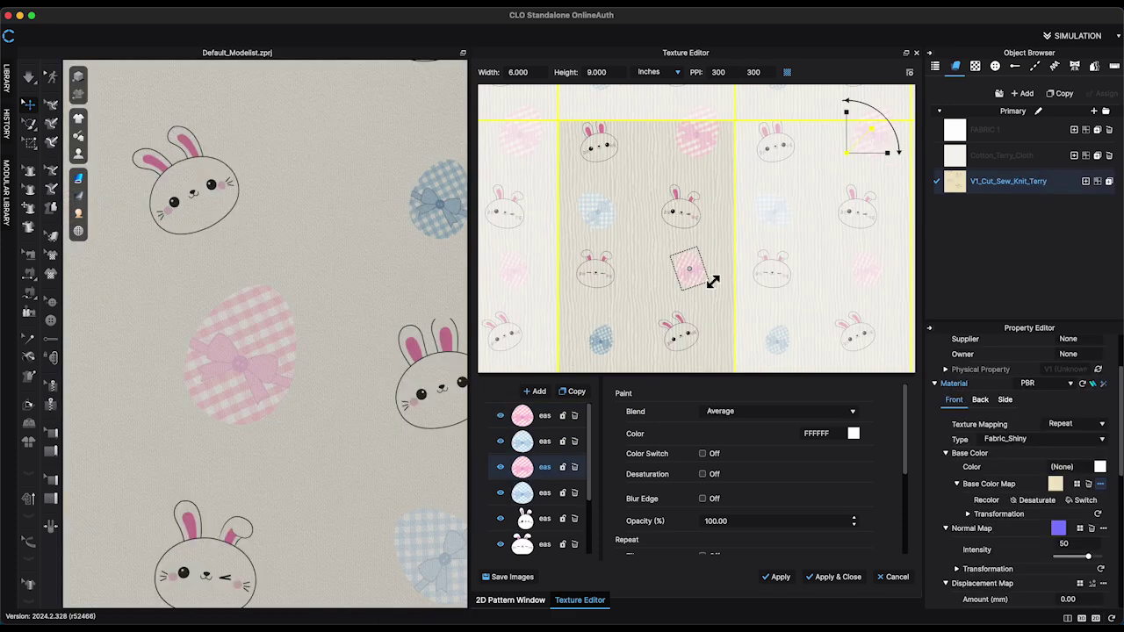
{"action": "left_click", "coordinate": [765, 411]}
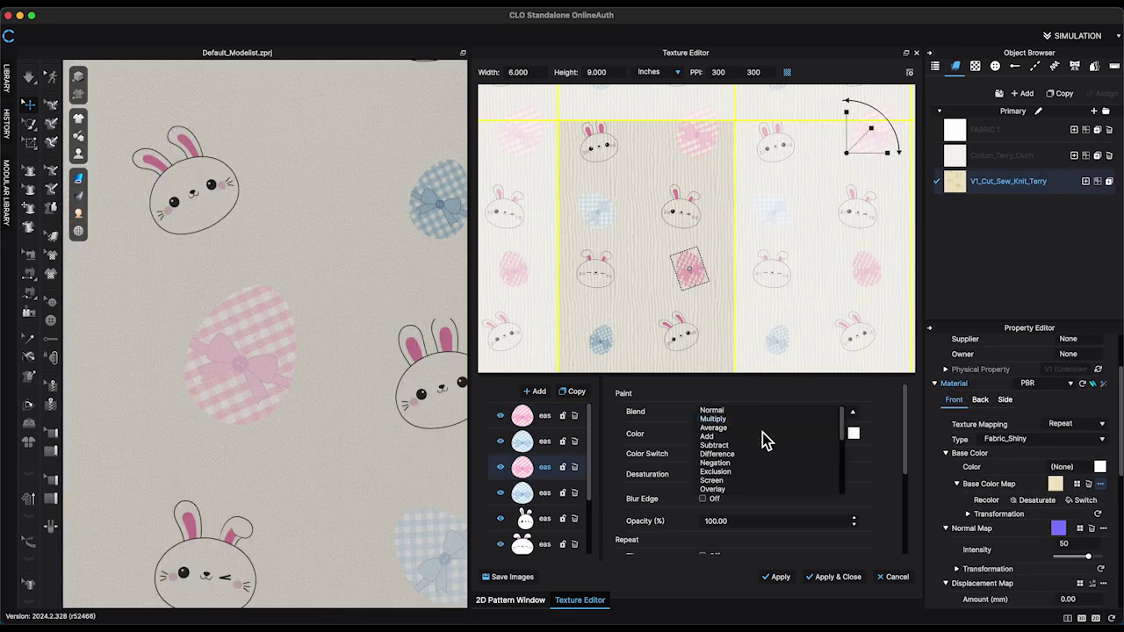
{"action": "left_click", "coordinate": [763, 442]}
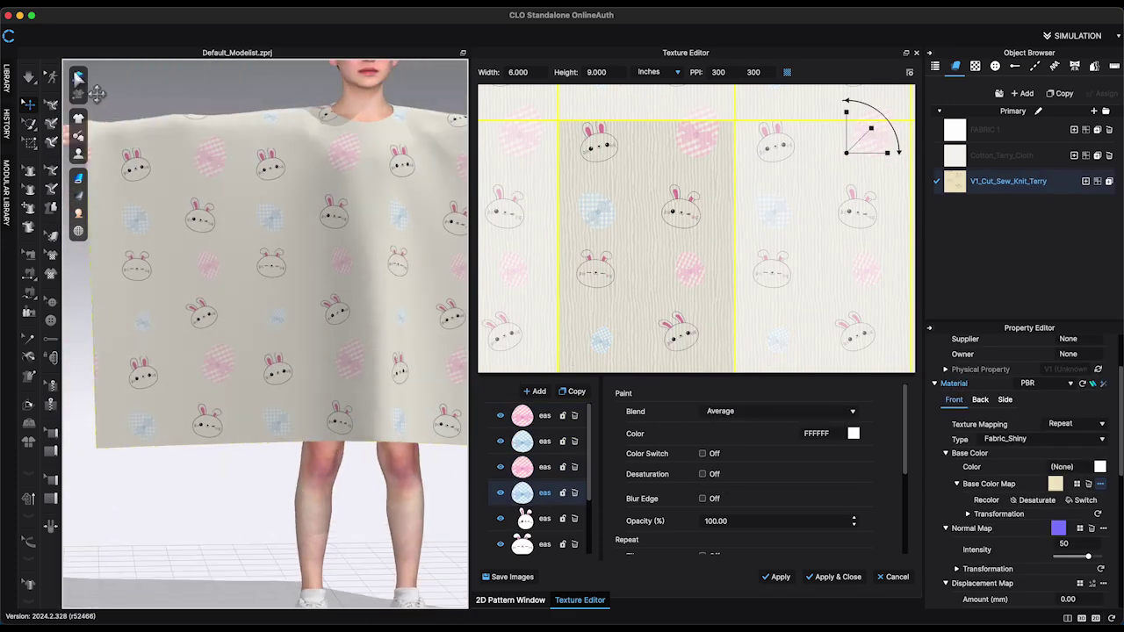
{"action": "right_click_drag", "start_coordinate": [75, 73], "coordinate": [264, 194]}
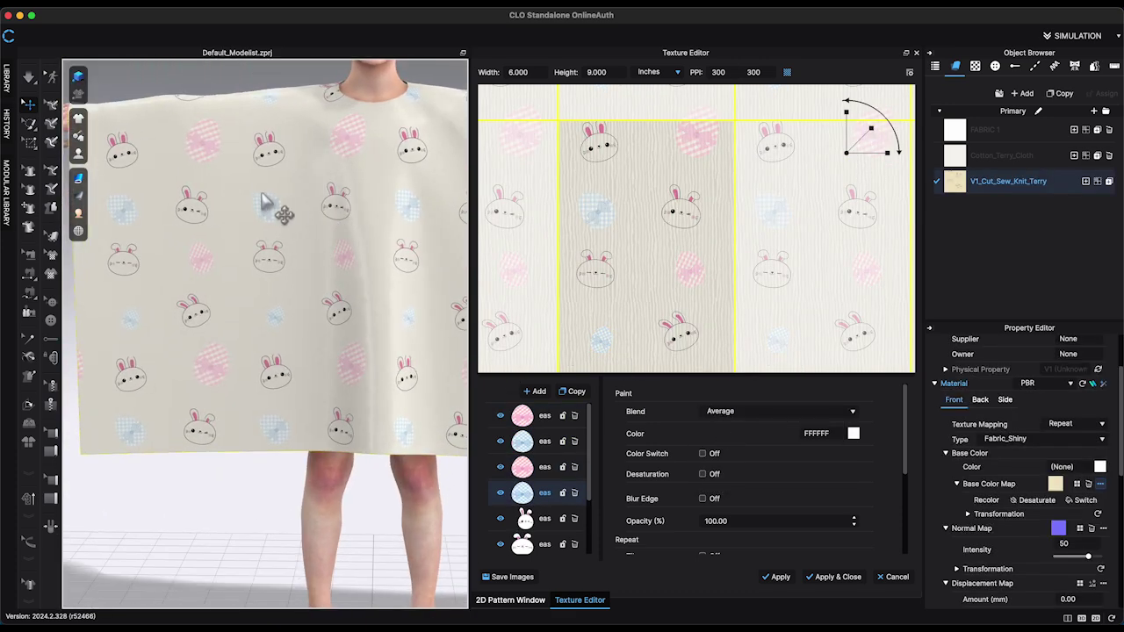
Go through the pink and blue egg layers and adjust the small pink egg's placement in the repeat tile.
{"action": "left_click", "coordinate": [561, 416]}
{"action": "left_click", "coordinate": [557, 468]}
{"action": "left_click_drag", "start_coordinate": [696, 281], "coordinate": [716, 313]}
{"action": "left_click", "coordinate": [562, 442]}
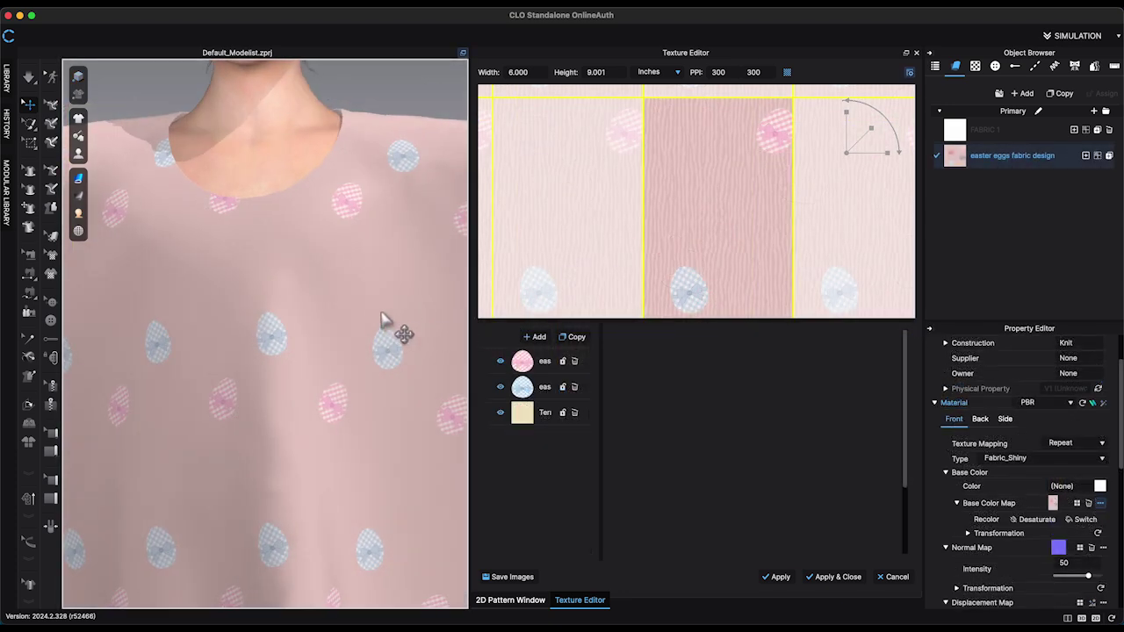
Duplicate the pink egg layer, place the copy in the middle of the pink repeat tile, and tilt it counterclockwise.
{"action": "scroll", "coordinate": [383, 321], "scroll_direction": "up", "scroll_amount": 4}
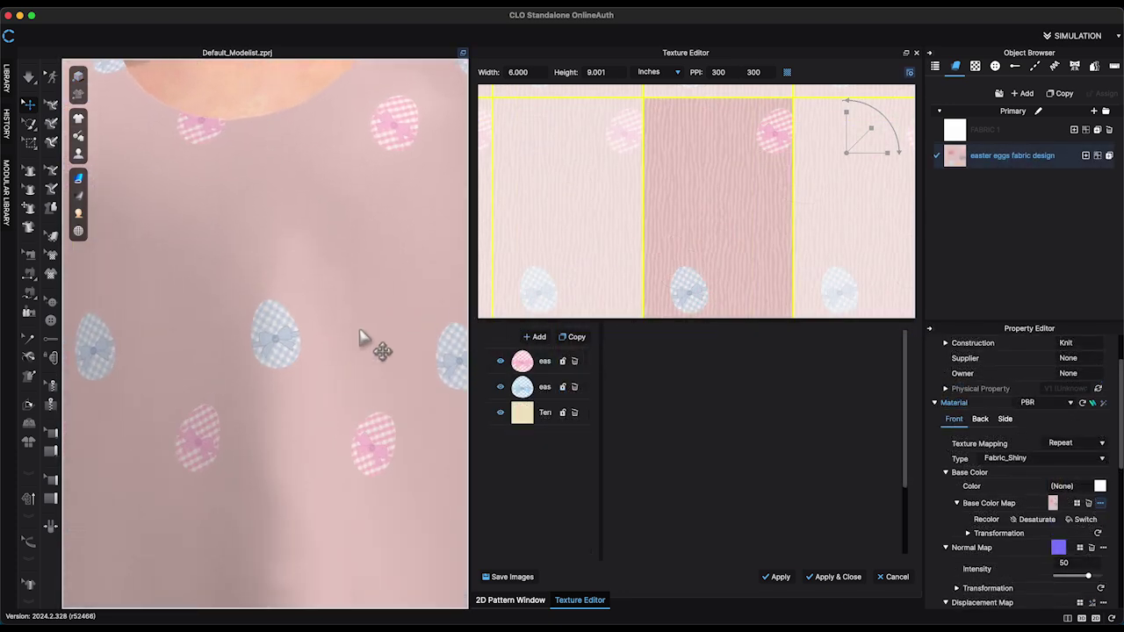
{"action": "scroll", "coordinate": [395, 347], "scroll_direction": "down", "scroll_amount": 5}
{"action": "scroll", "coordinate": [397, 344], "scroll_direction": "down", "scroll_amount": 5}
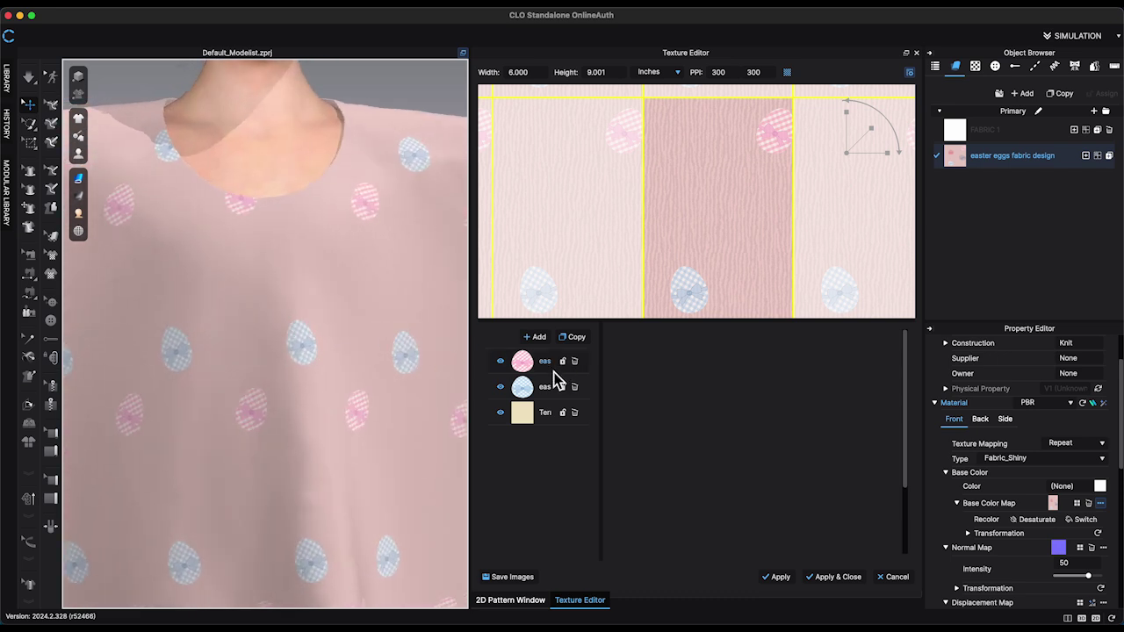
{"action": "right_click_drag", "start_coordinate": [311, 328], "coordinate": [456, 334]}
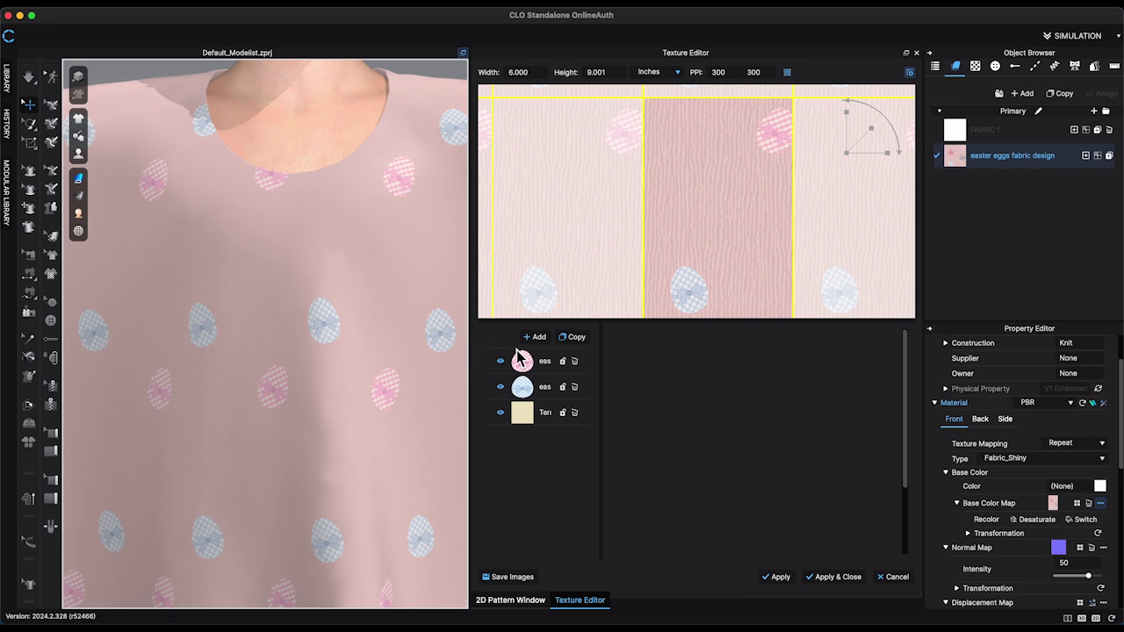
{"action": "left_click", "coordinate": [547, 365]}
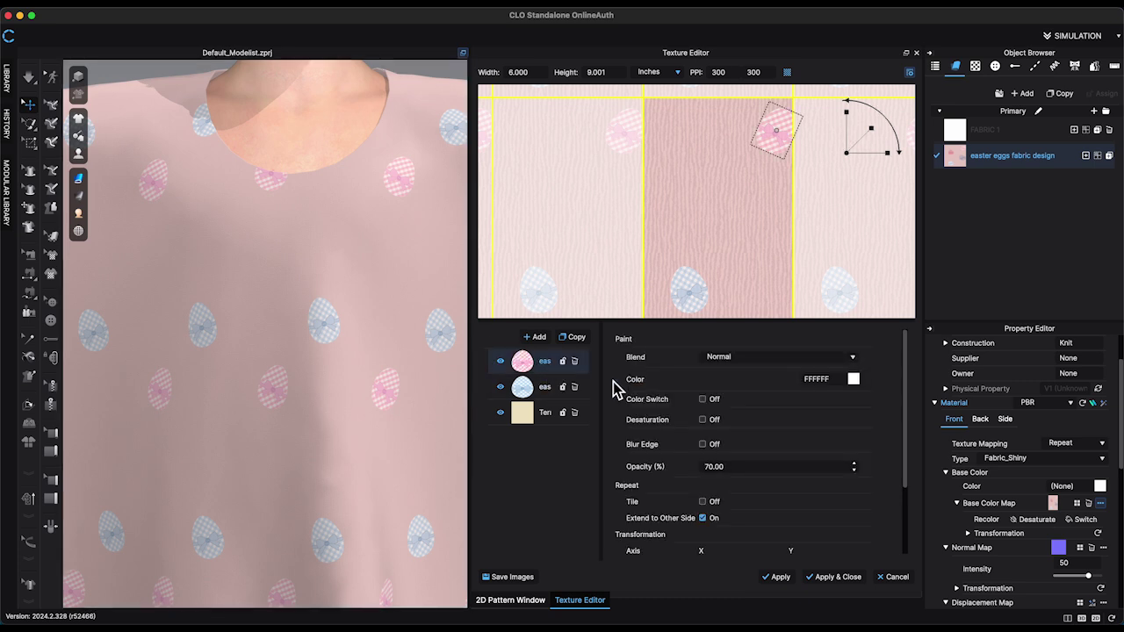
{"action": "left_click", "coordinate": [576, 338]}
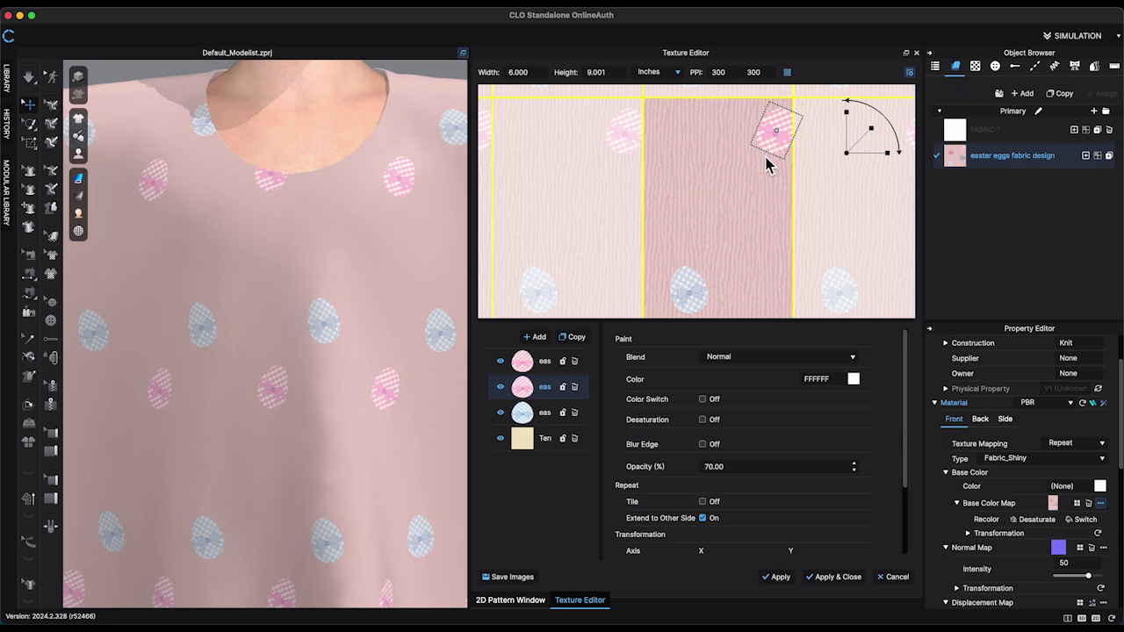
{"action": "left_click_drag", "start_coordinate": [767, 165], "coordinate": [707, 223]}
{"action": "left_click_drag", "start_coordinate": [895, 145], "coordinate": [854, 109]}
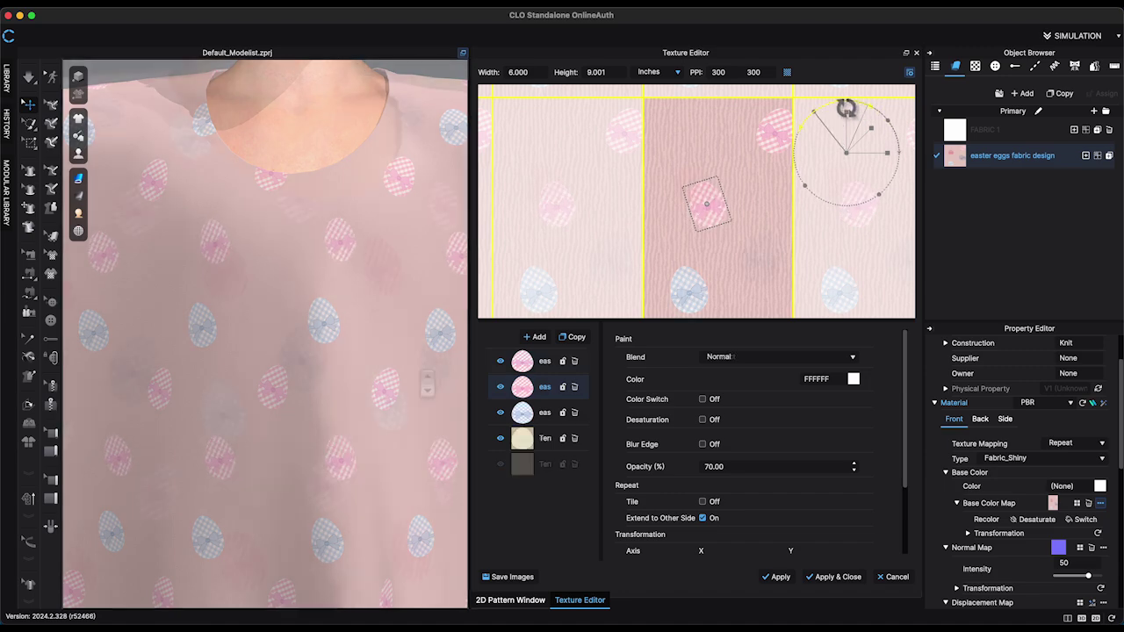
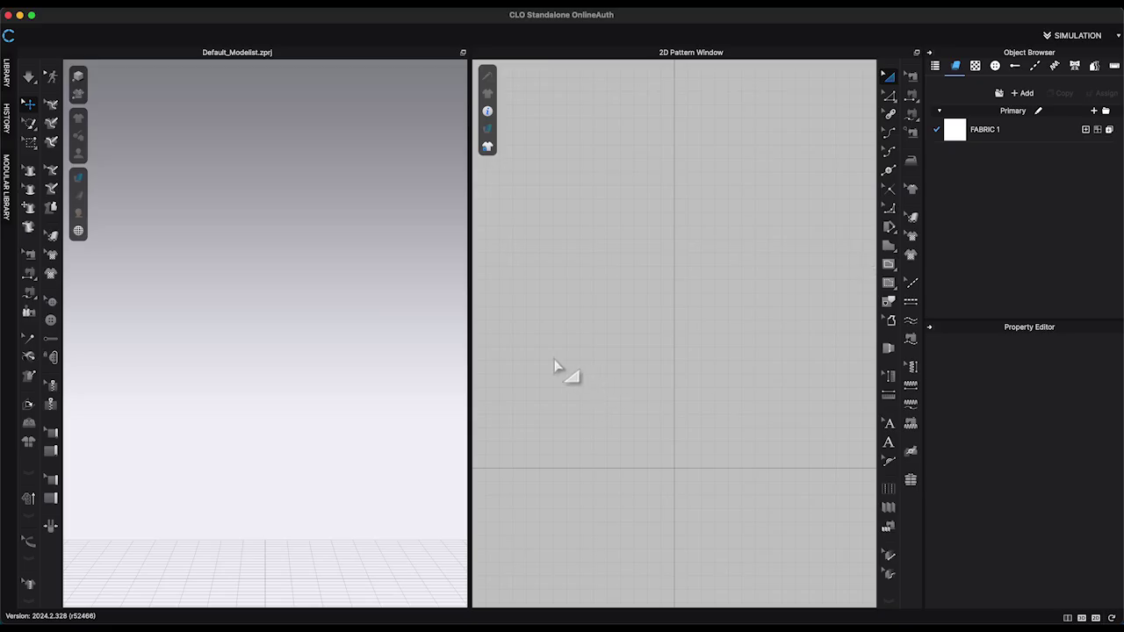
Draw a rectangular pattern piece with a perimeter of about 227 in on the empty 2D pattern area.
{"action": "key", "text": "s"}
{"action": "left_click_drag", "start_coordinate": [577, 249], "coordinate": [756, 459]}
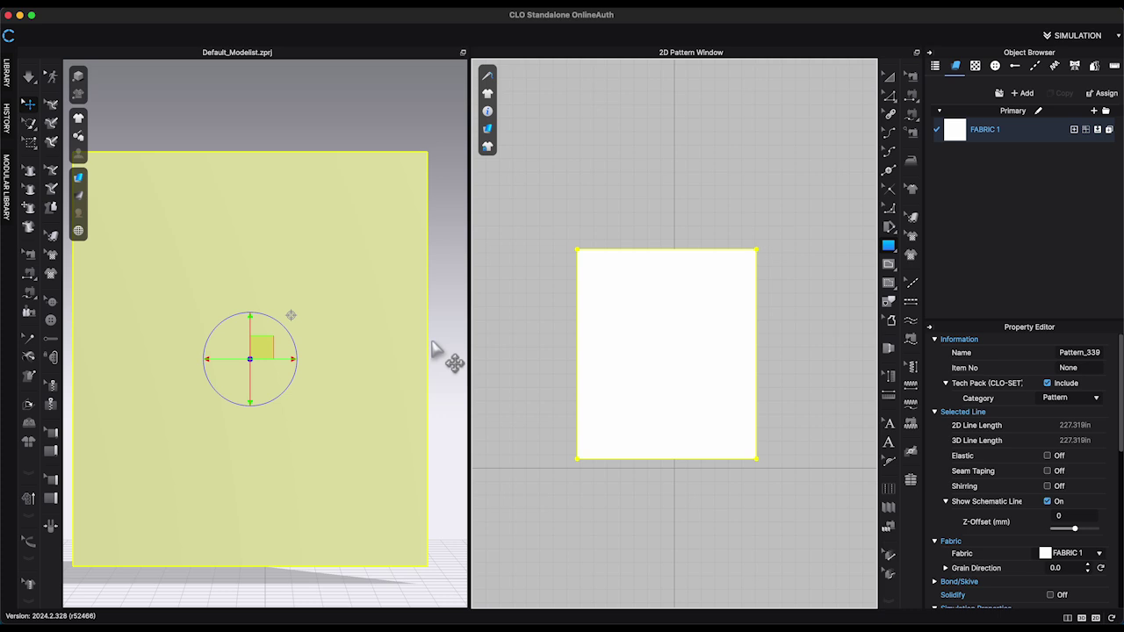
{"action": "left_click", "coordinate": [433, 344]}
{"action": "scroll", "coordinate": [395, 355], "scroll_direction": "up", "scroll_amount": 4}
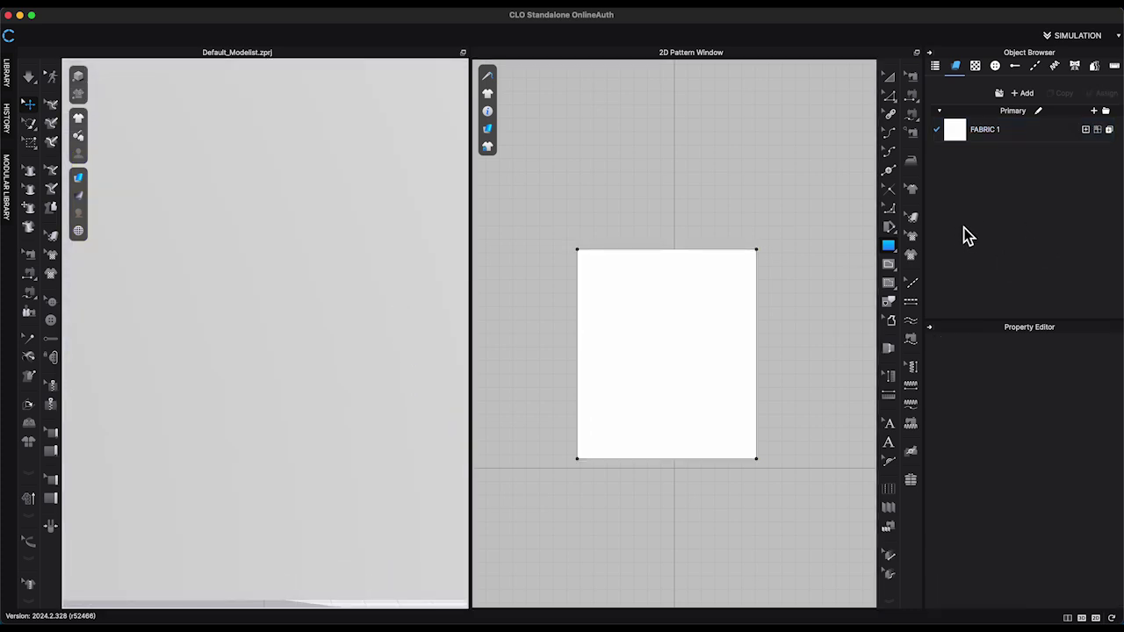
Open the AI Texture Generator for FABRIC 1 and set the fabric type to French terry.
{"action": "left_click", "coordinate": [1021, 132]}
{"action": "scroll", "coordinate": [1086, 448], "scroll_direction": "down", "scroll_amount": 2}
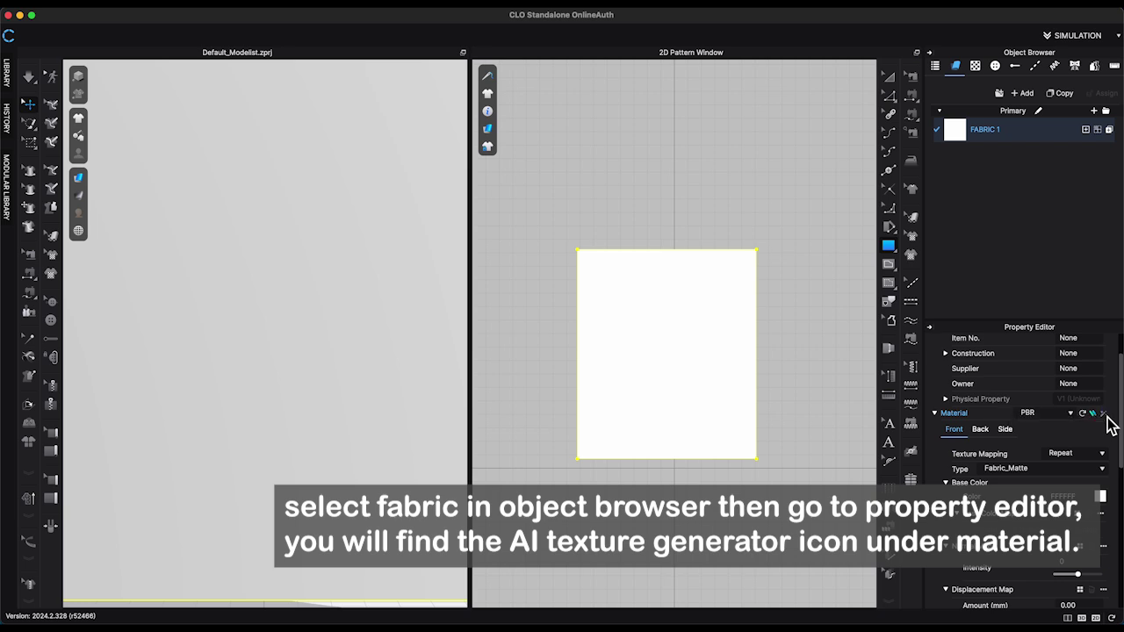
{"action": "left_click", "coordinate": [1104, 413]}
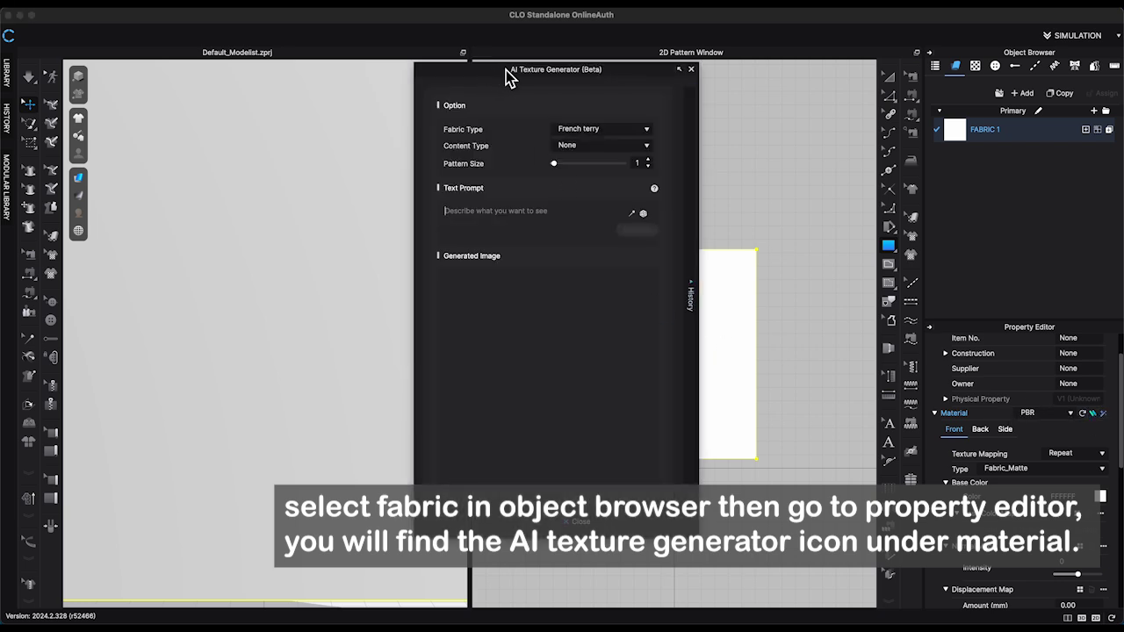
{"action": "left_click", "coordinate": [646, 131]}
{"action": "scroll", "coordinate": [604, 157], "scroll_direction": "down", "scroll_amount": 3}
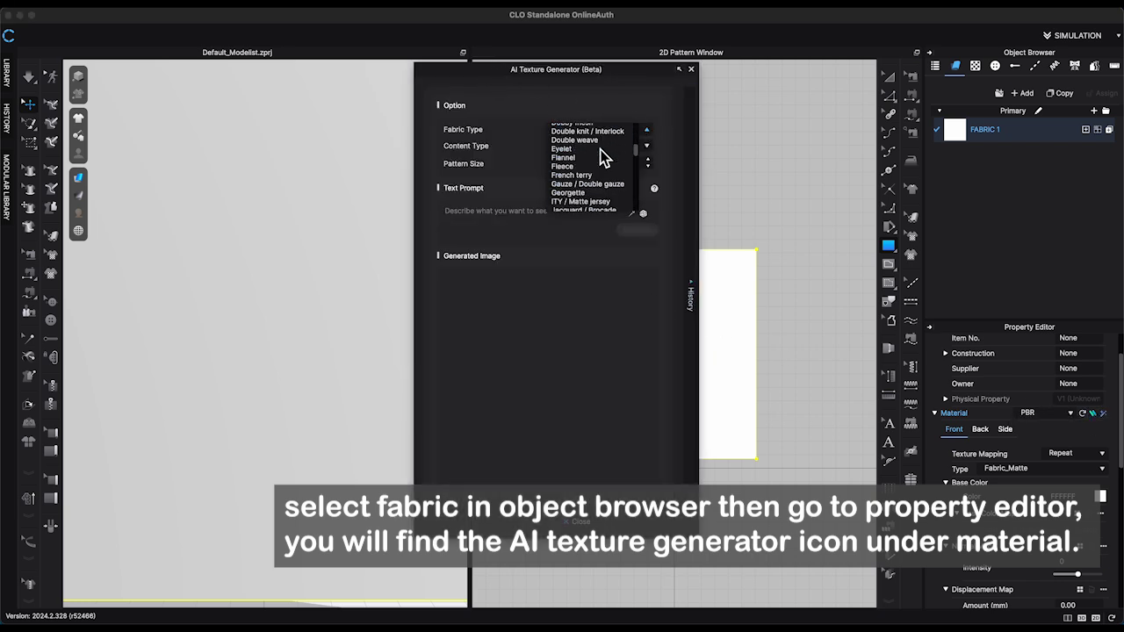
{"action": "scroll", "coordinate": [602, 158], "scroll_direction": "down", "scroll_amount": 3}
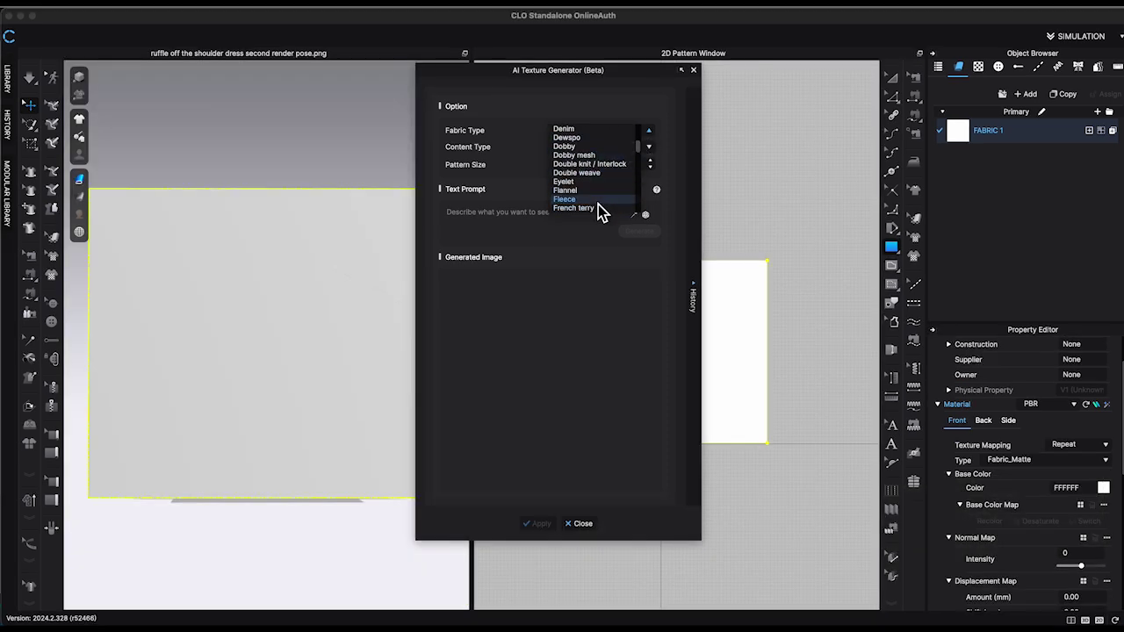
{"action": "scroll", "coordinate": [599, 207], "scroll_direction": "down", "scroll_amount": 2}
{"action": "left_click", "coordinate": [595, 194]}
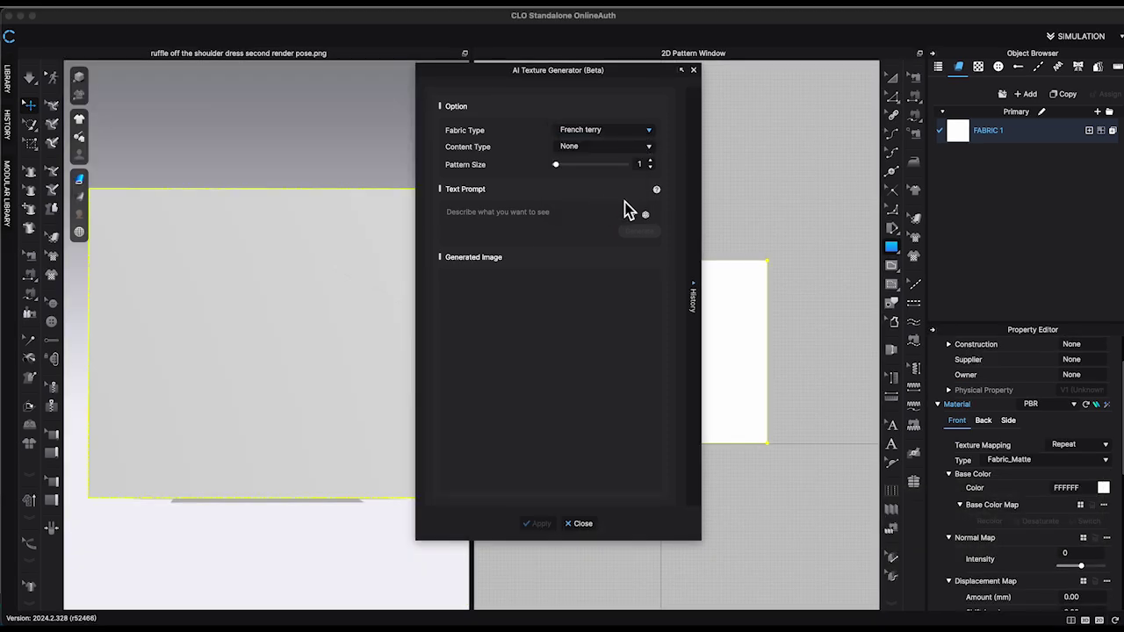
Set the generator's content type to Art with the Water color Painting style.
{"action": "left_click", "coordinate": [650, 146]}
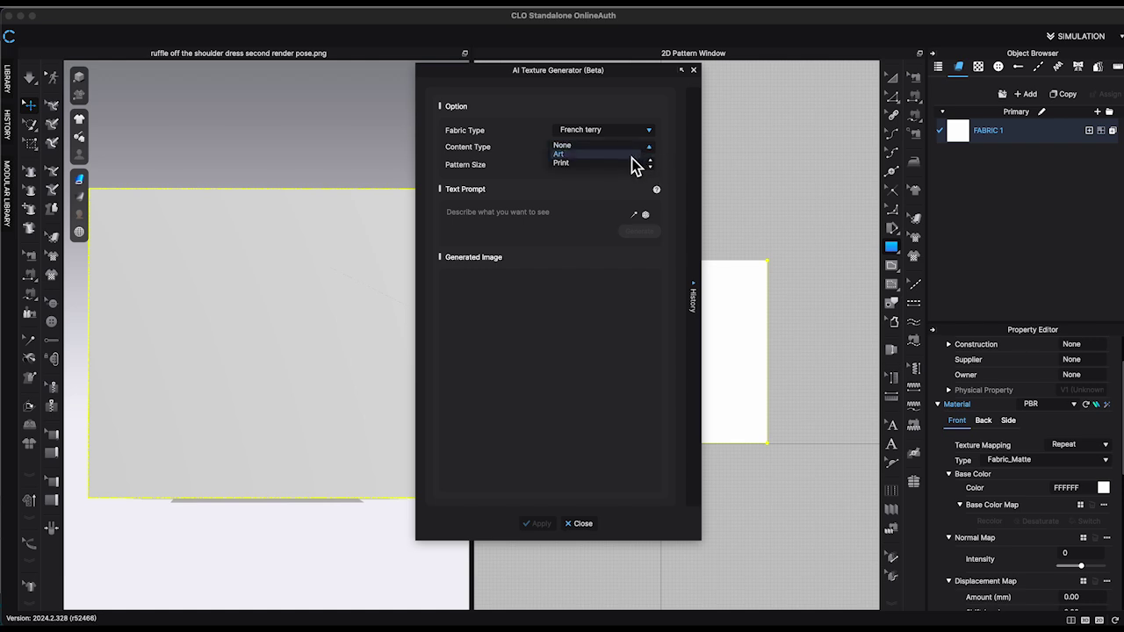
{"action": "left_click", "coordinate": [633, 156]}
{"action": "left_click", "coordinate": [650, 164]}
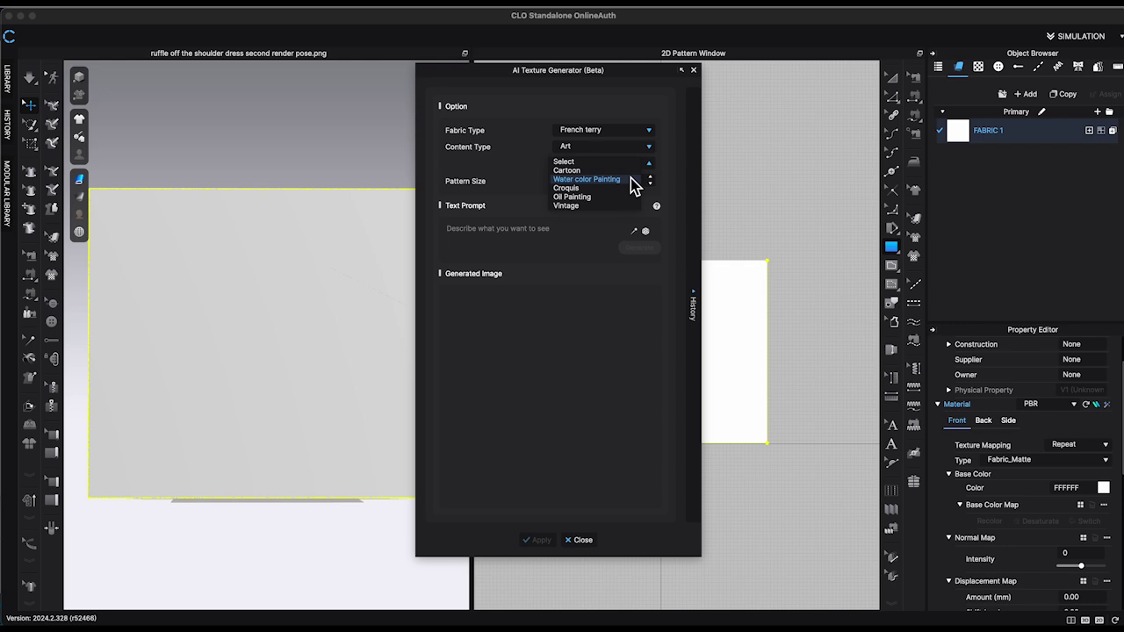
{"action": "left_click", "coordinate": [633, 180]}
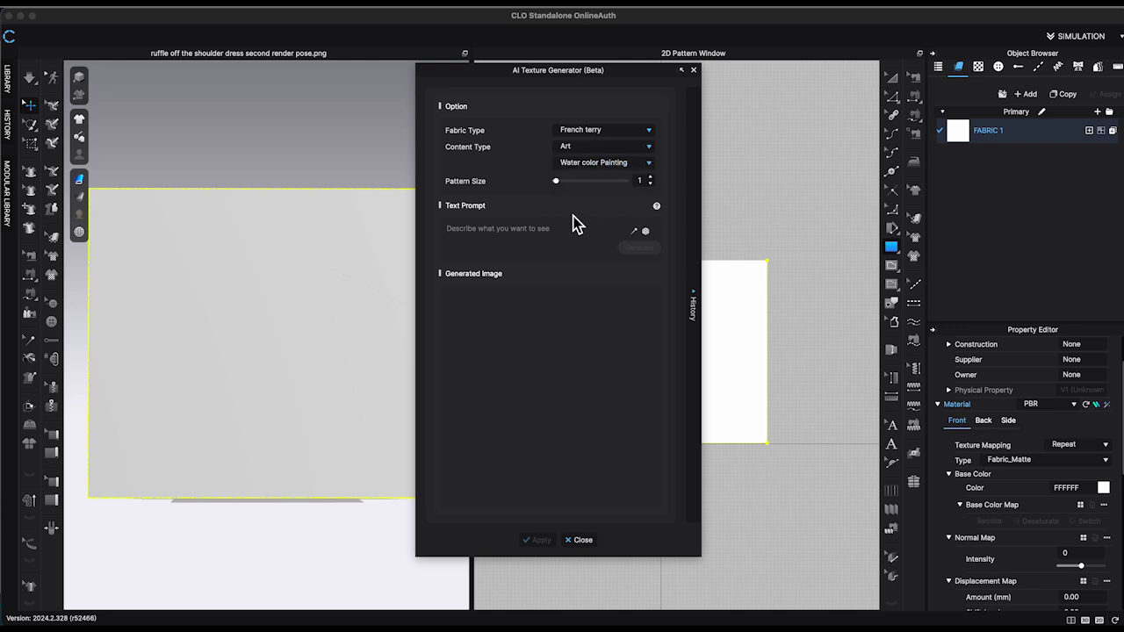
Generate from prompt "create a easter themed print with easter bunny faces and easter eggs. The print must be seamless repeat and match perfectly on all 4 sides.".
{"action": "left_click", "coordinate": [553, 233]}
{"action": "type", "text": "c"}
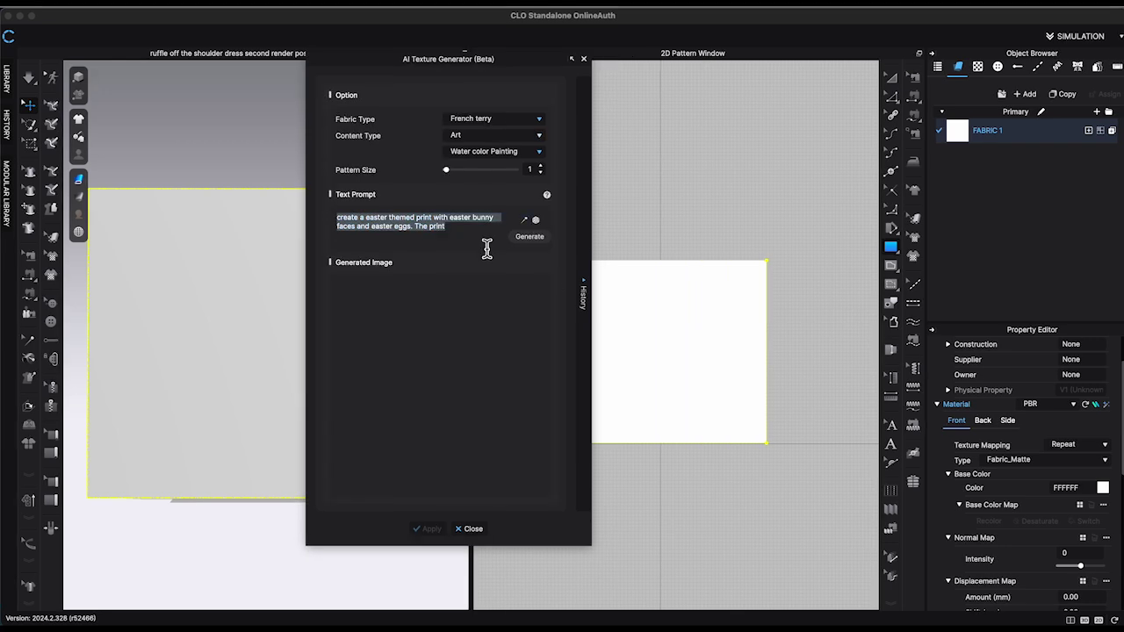
{"action": "left_click", "coordinate": [512, 464]}
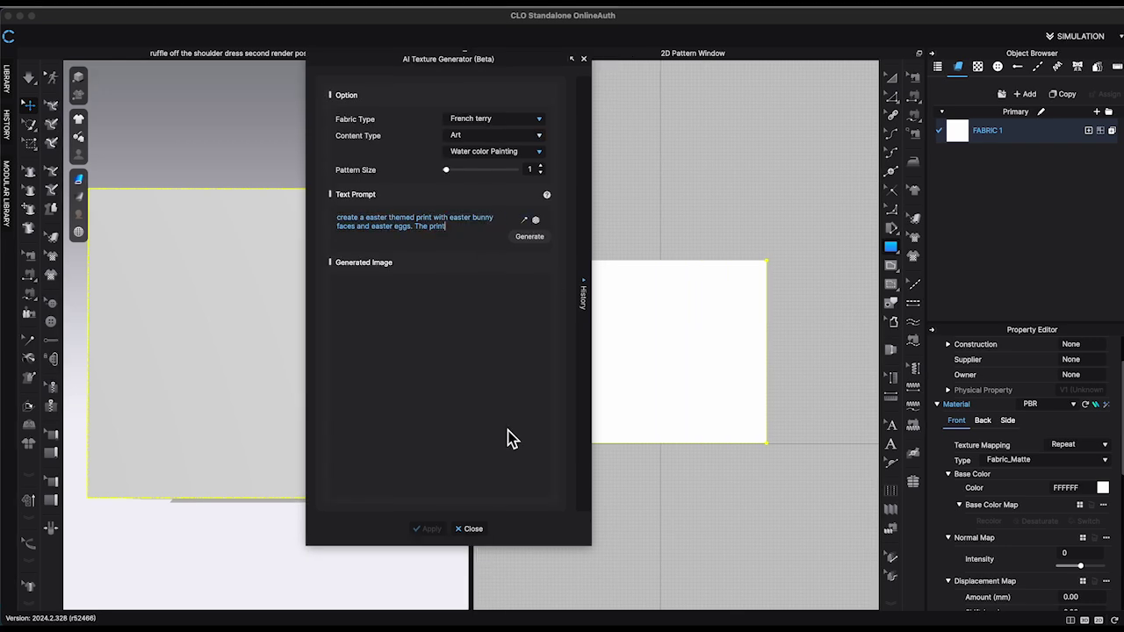
{"action": "type", "text": "sides."}
{"action": "left_click", "coordinate": [529, 237]}
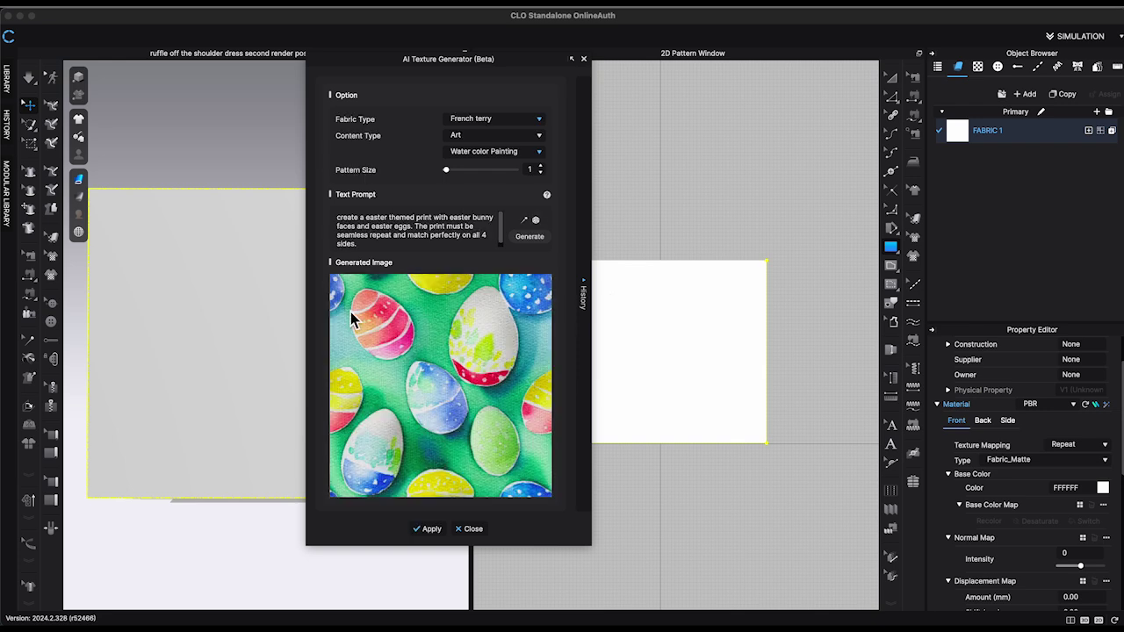
Generate another texture from the same prompt and settings, and open the generation history.
{"action": "left_click", "coordinate": [532, 240]}
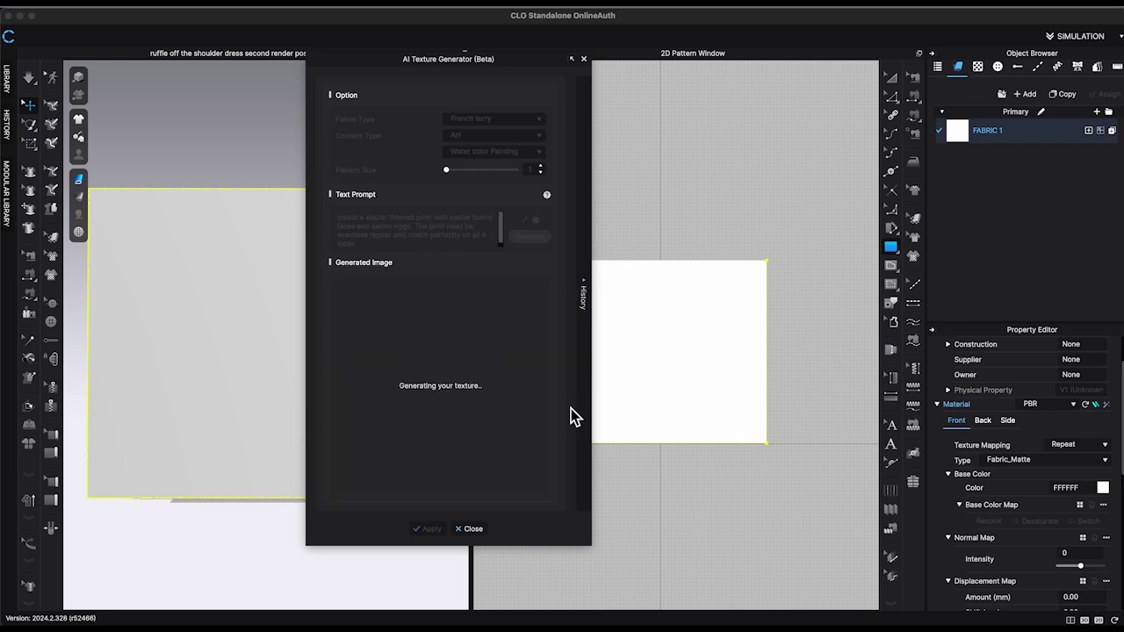
{"action": "left_click", "coordinate": [585, 298]}
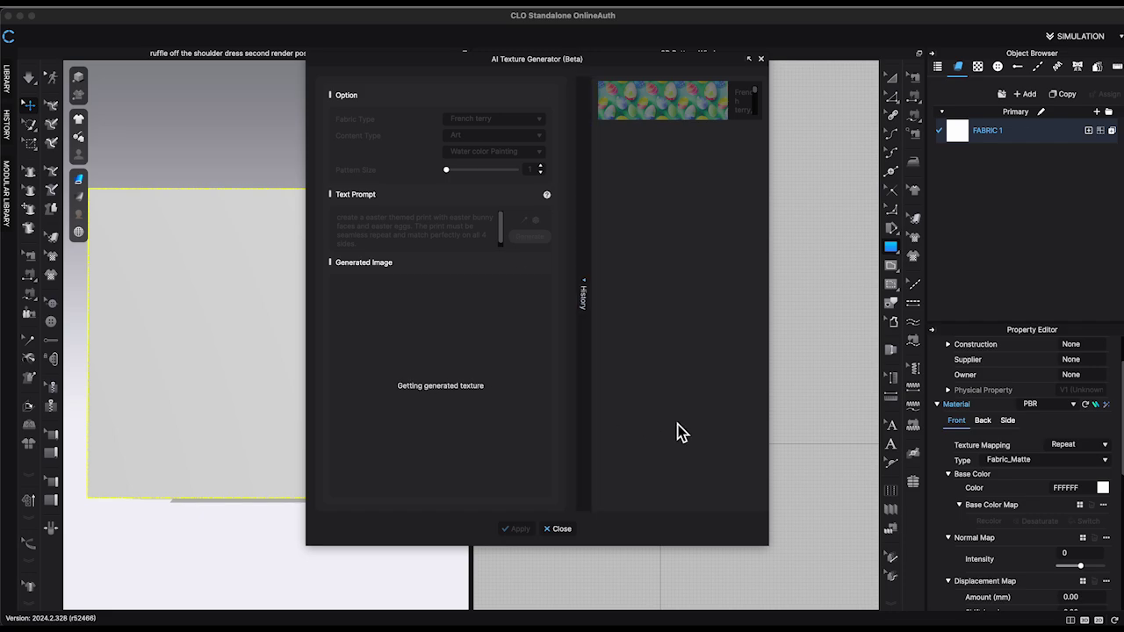
Apply the generated watercolor texture to FABRIC 1, and generate another texture from the same prompt with the Cartoon style.
{"action": "left_click", "coordinate": [539, 153]}
{"action": "left_click", "coordinate": [467, 160]}
{"action": "left_click", "coordinate": [517, 530]}
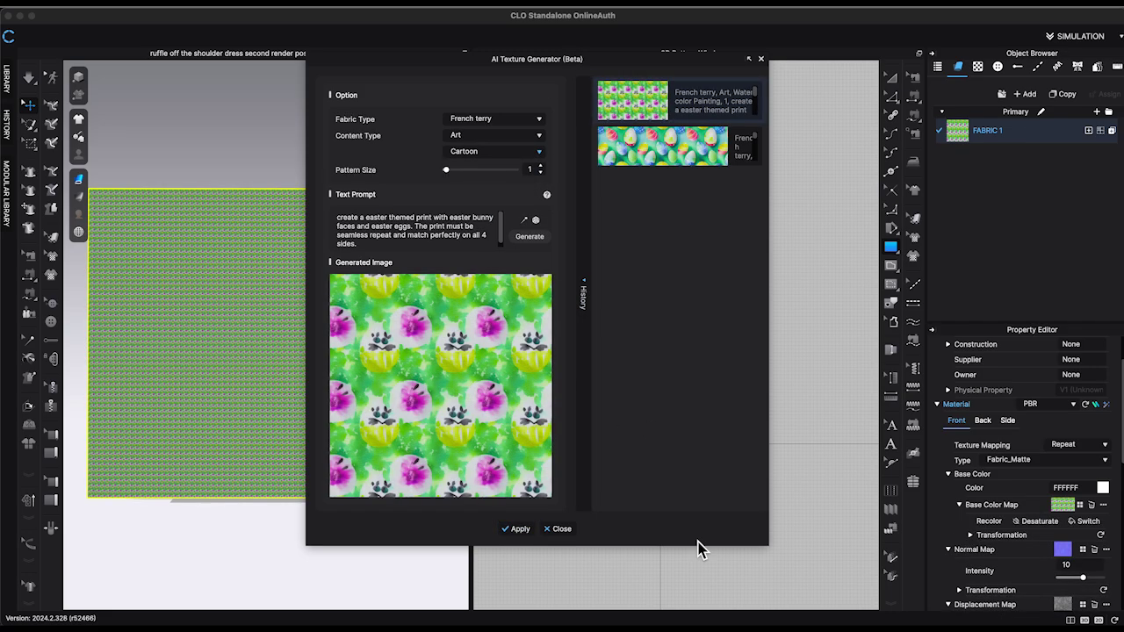
{"action": "left_click", "coordinate": [529, 238]}
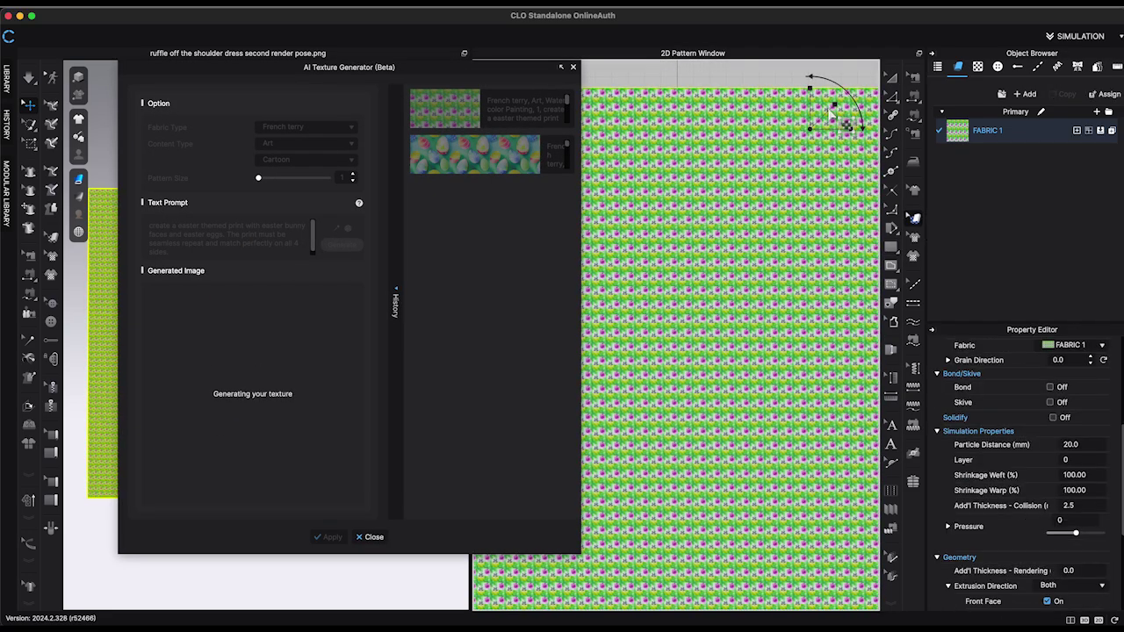
Apply the Easter egg texture from the generation history to FABRIC 1 and enlarge its print on the pattern piece.
{"action": "left_click", "coordinate": [478, 159]}
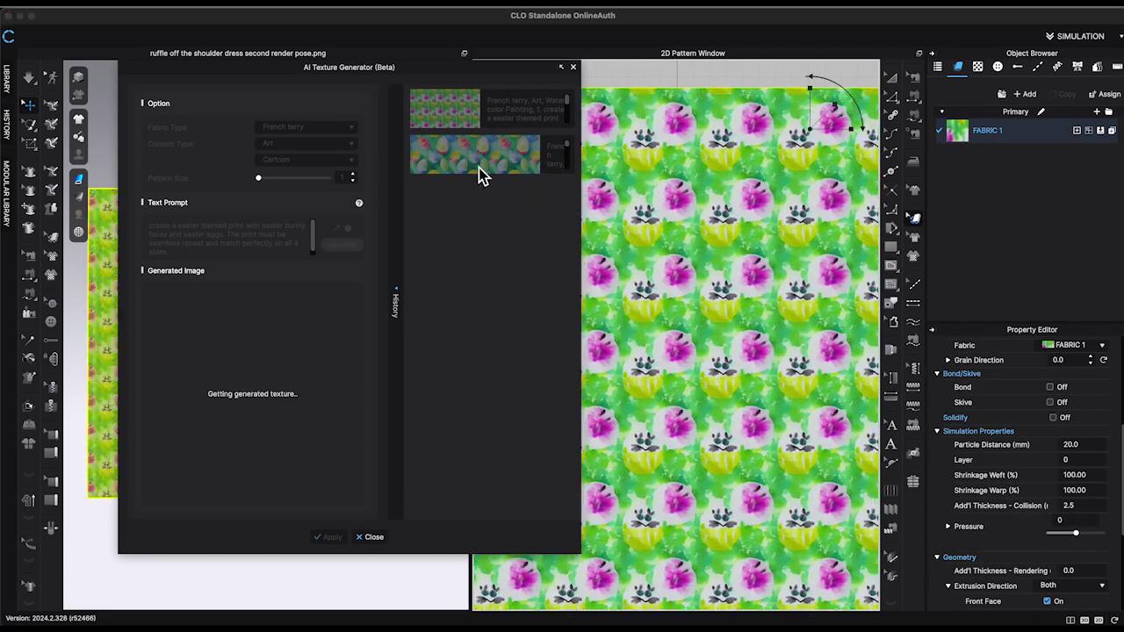
{"action": "left_click", "coordinate": [892, 79]}
{"action": "left_click", "coordinate": [329, 537]}
{"action": "left_click", "coordinate": [914, 218]}
{"action": "left_click", "coordinate": [747, 267]}
{"action": "mouse_move", "coordinate": [834, 104]}
{"action": "left_mouse_down"}
{"action": "mouse_move", "coordinate": [875, 90]}
{"action": "mouse_move", "coordinate": [841, 121]}
{"action": "left_mouse_up"}
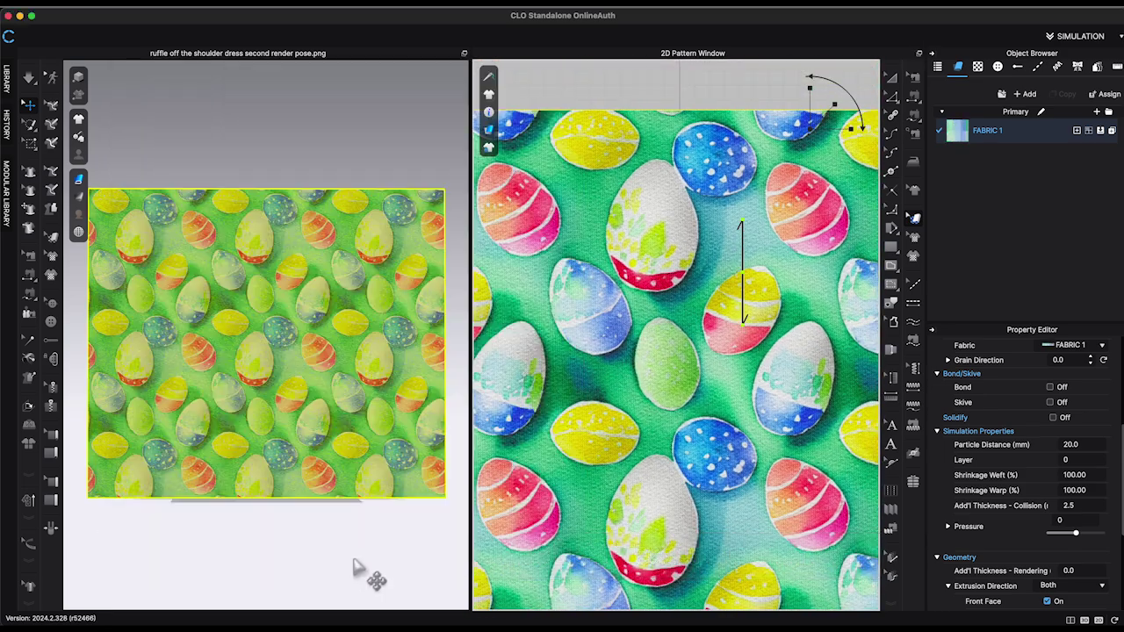
Leave texture editing and examine how the egg print repeats across the whole pattern piece.
{"action": "scroll", "coordinate": [525, 539], "scroll_direction": "down", "scroll_amount": 8}
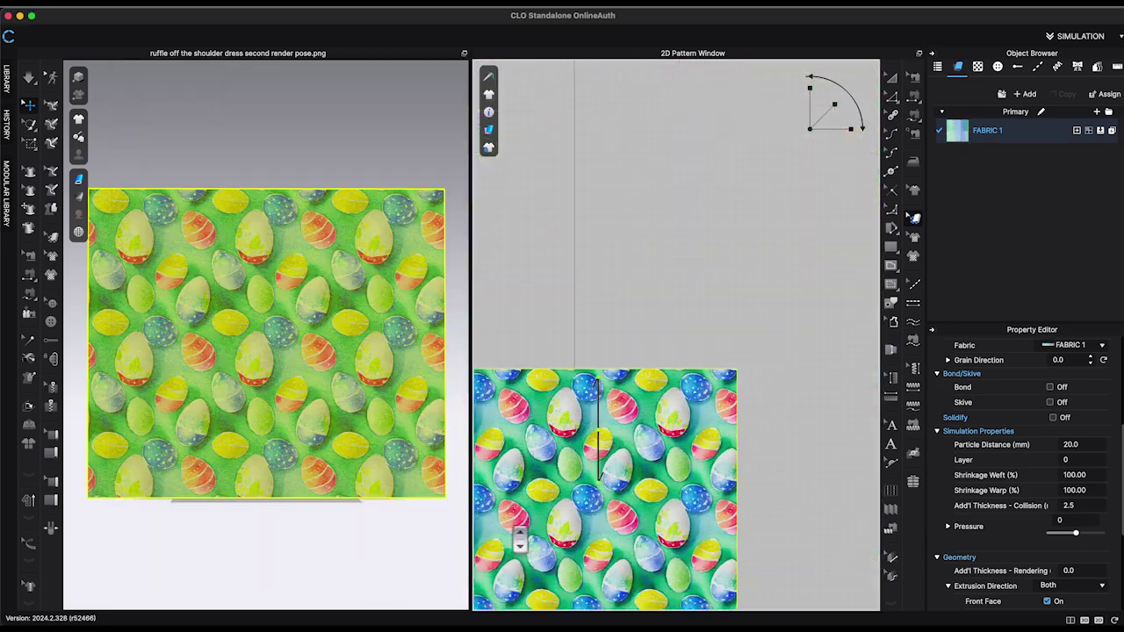
{"action": "middle_click_drag", "start_coordinate": [706, 534], "coordinate": [797, 367]}
{"action": "scroll", "coordinate": [624, 373], "scroll_direction": "up", "scroll_amount": 6}
{"action": "scroll", "coordinate": [624, 372], "scroll_direction": "down", "scroll_amount": 4}
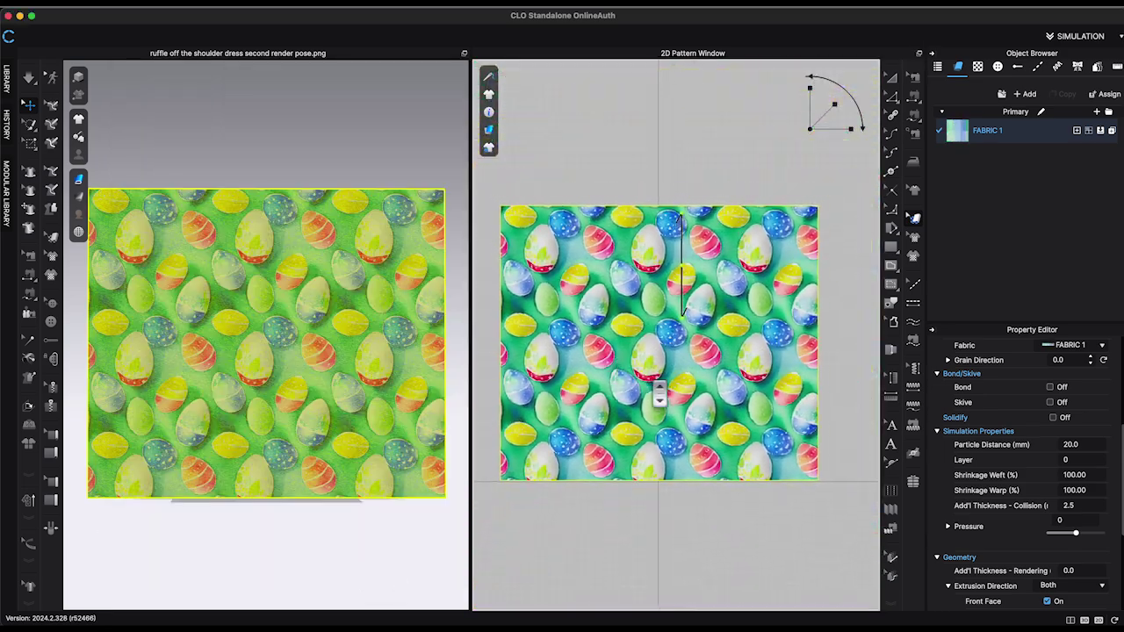
{"action": "left_click", "coordinate": [890, 77]}
{"action": "left_click", "coordinate": [776, 168]}
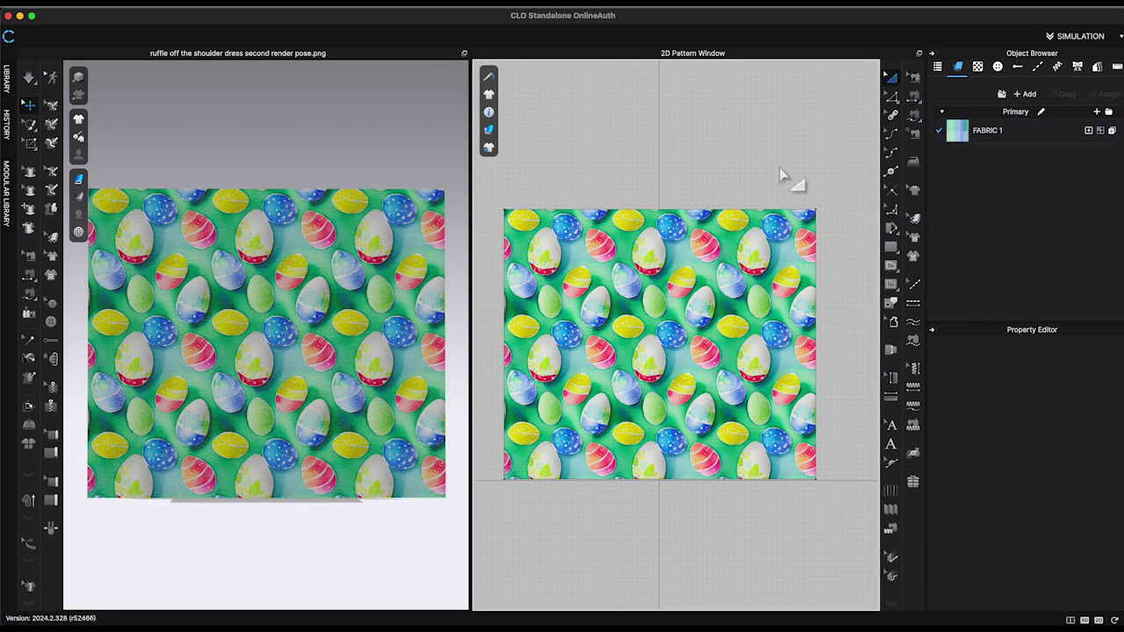
{"action": "scroll", "coordinate": [778, 168], "scroll_direction": "up", "scroll_amount": 3}
{"action": "scroll", "coordinate": [778, 168], "scroll_direction": "down", "scroll_amount": 1}
{"action": "middle_click_drag", "start_coordinate": [779, 168], "coordinate": [827, 133]}
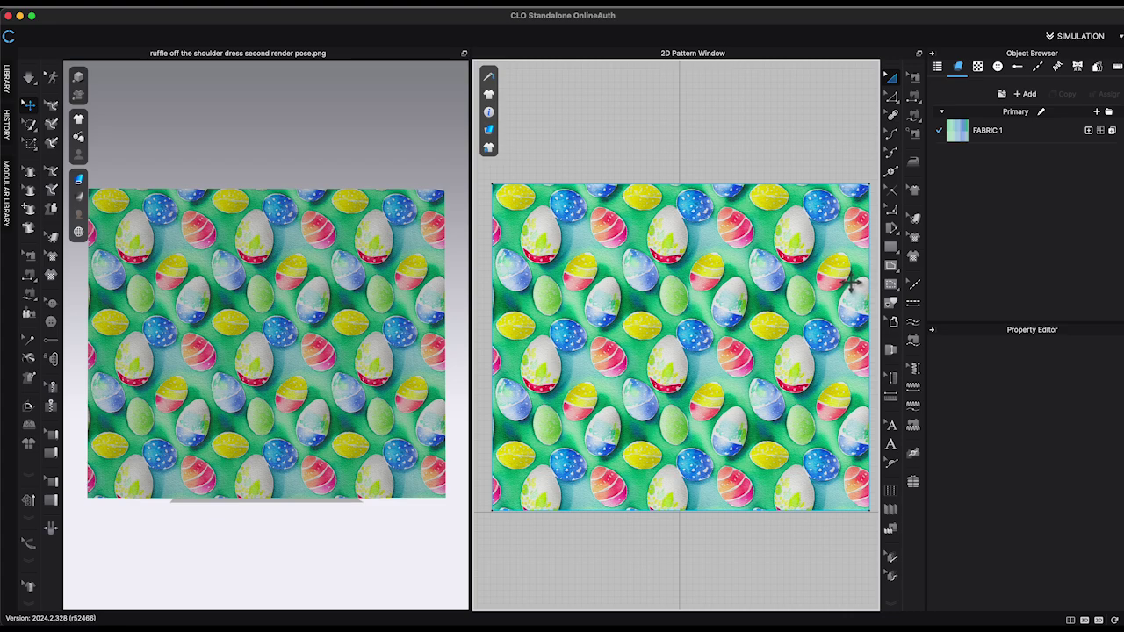
Switch to ChatGPT and generate a seamless repeat Easter fabric print with bunny faces and Easter eggs, in spring colors, well spaced and balanced.
{"action": "type", "text": "Gener"}
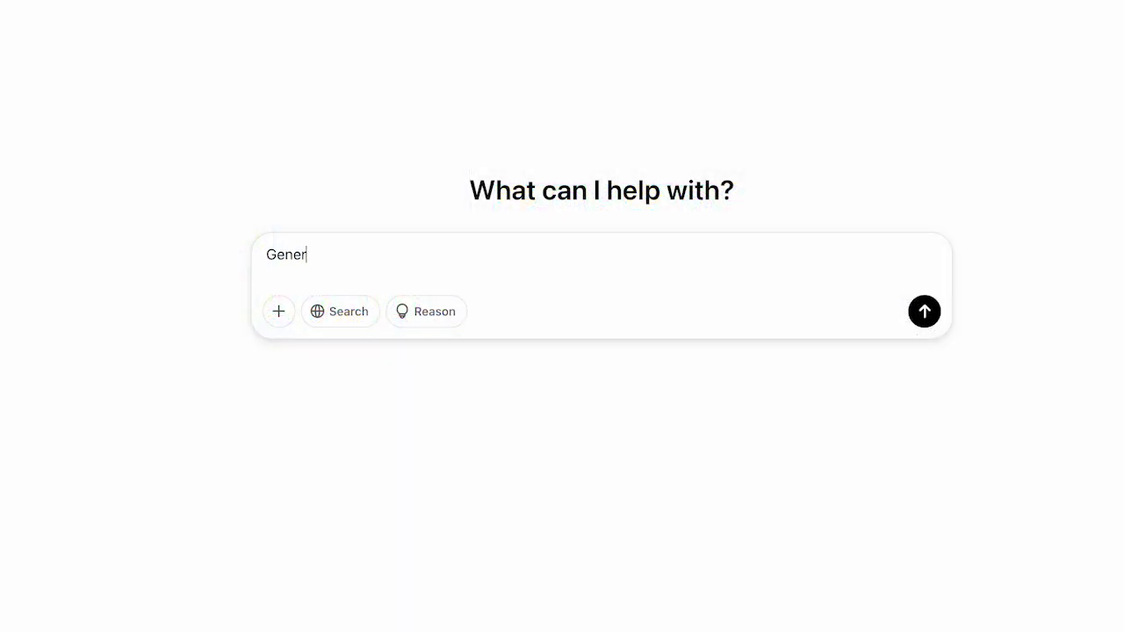
{"action": "type", "text": "ate a seamless repeat fabric print for easter"}
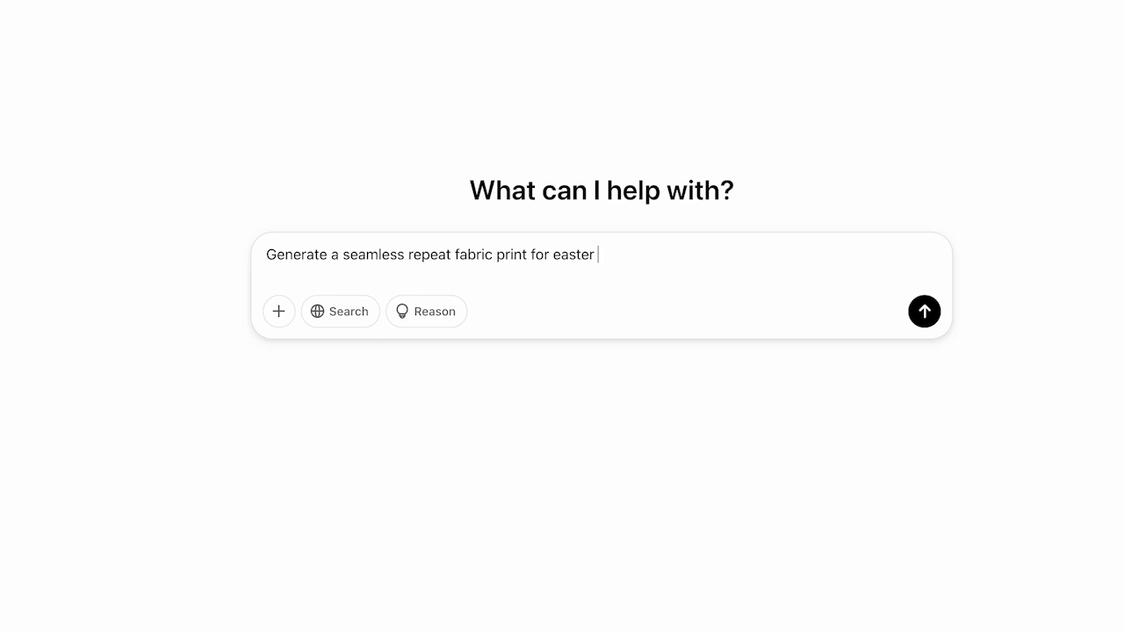
{"action": "type", "text": " holiday theme. The pring will contain easter bunny faces and easter eggs. Mak"}
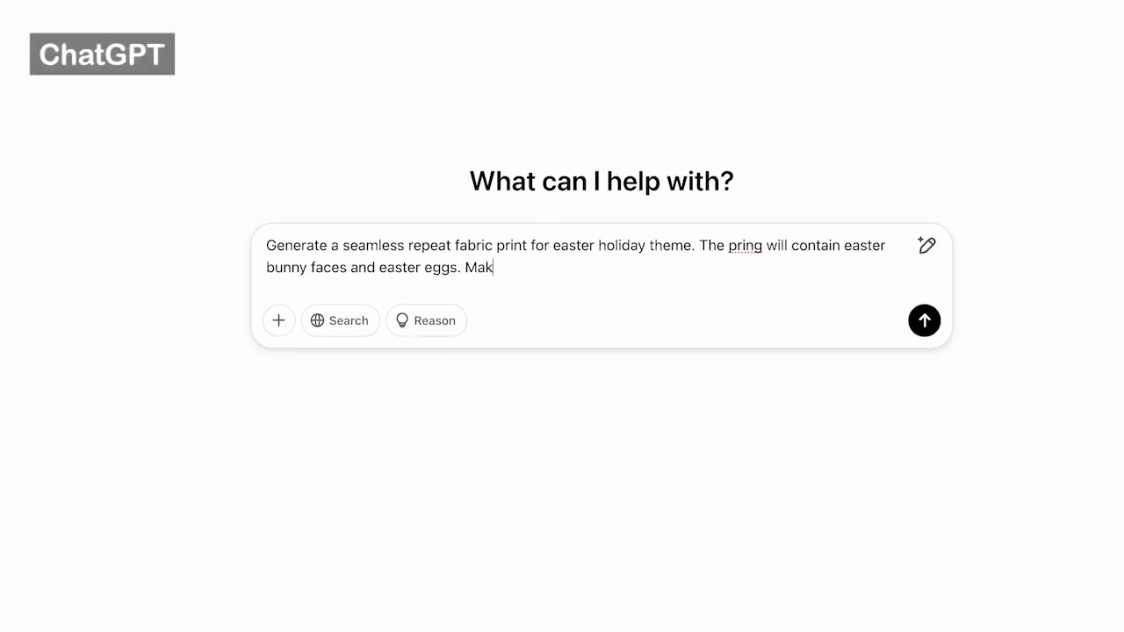
{"action": "type", "text": "e the print with spring colors, well spaced and balance."}
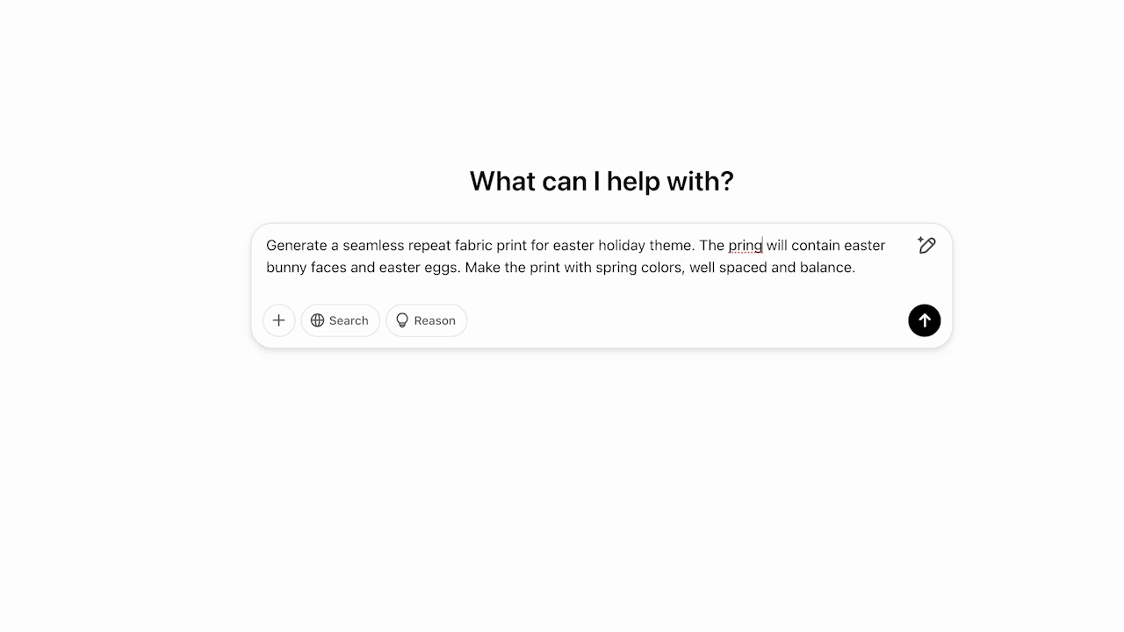
{"action": "key", "text": "BackSpace"}
{"action": "type", "text": "t"}
{"action": "left_click", "coordinate": [924, 320]}
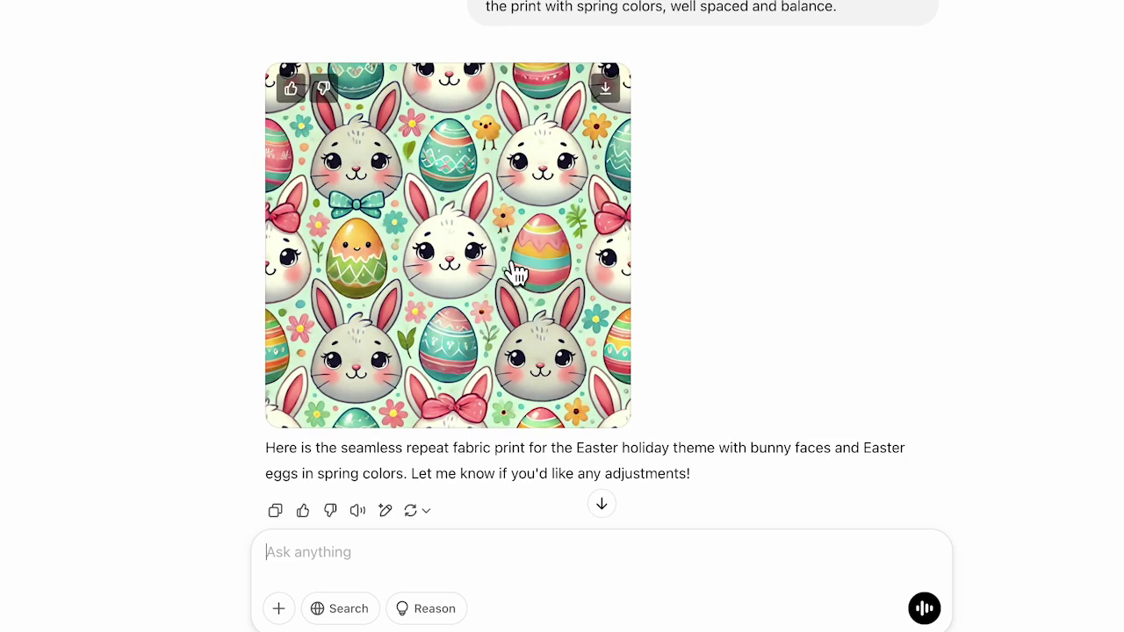
View the generated bunny print enlarged, and resend the edited prompt asking for a light pink background.
{"action": "left_click", "coordinate": [515, 271]}
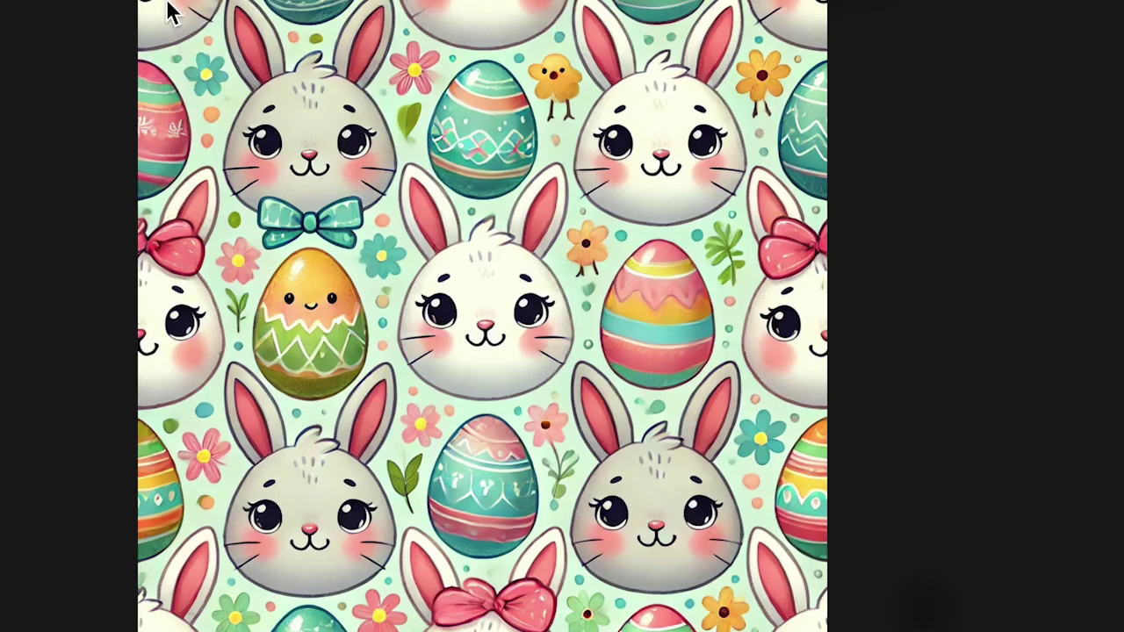
{"action": "key", "text": "Escape"}
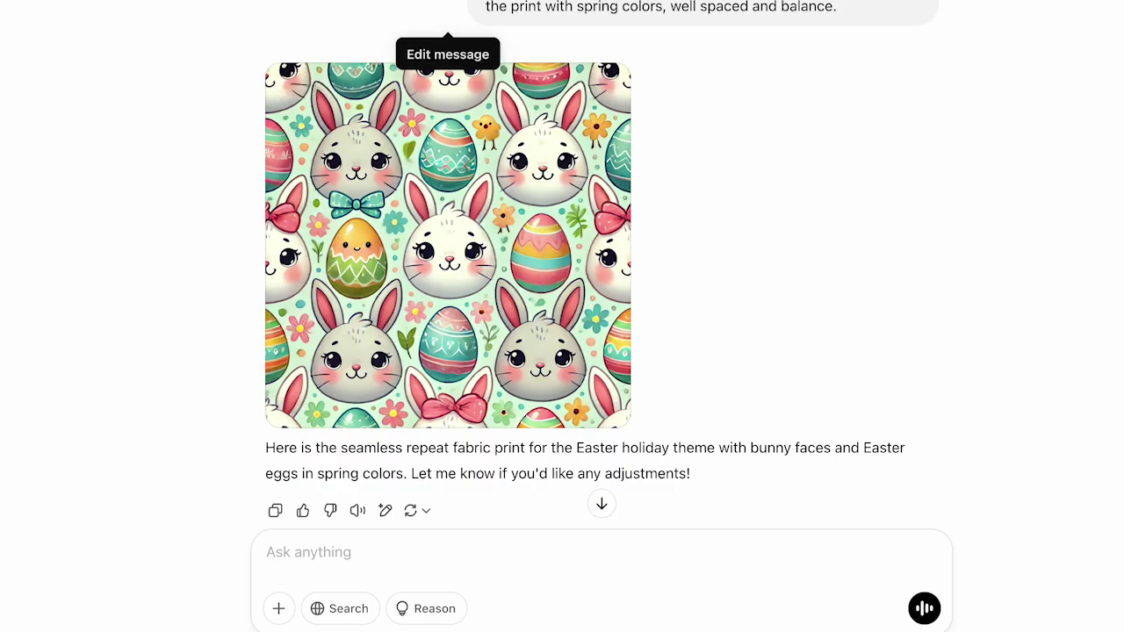
{"action": "left_click", "coordinate": [450, 12]}
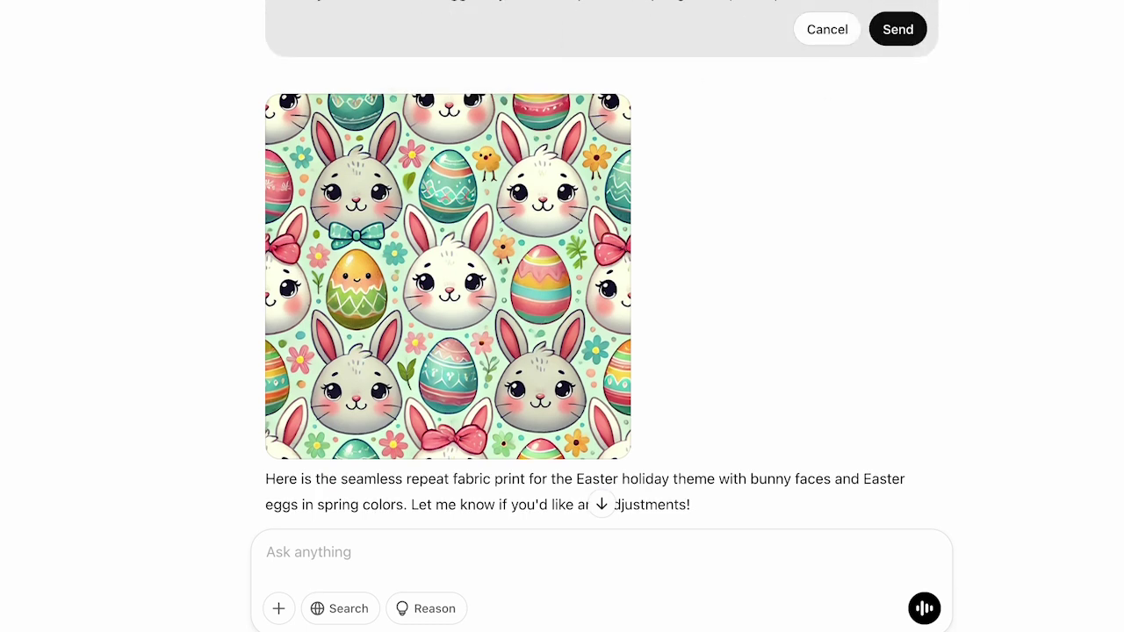
{"action": "type", "text": "a light pink background."}
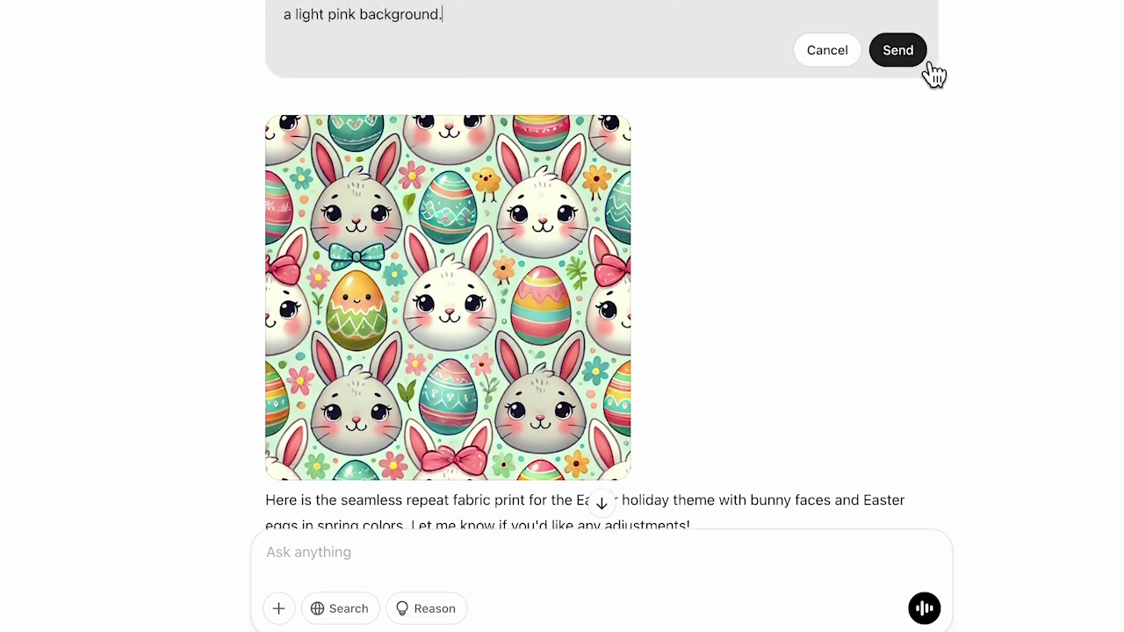
{"action": "left_click", "coordinate": [914, 58]}
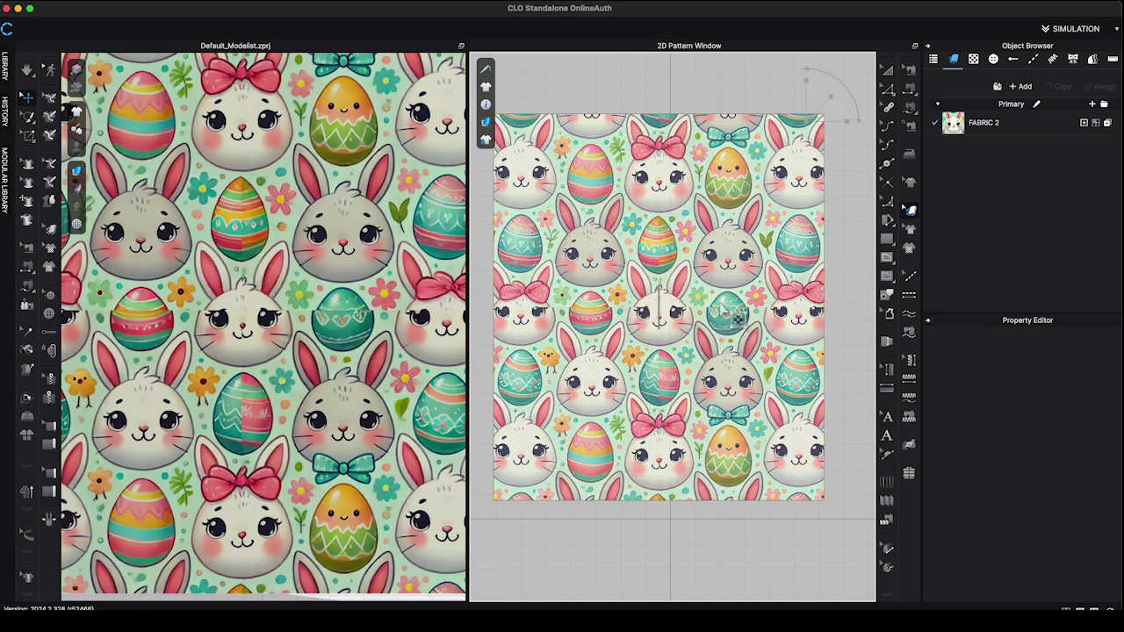
Switch to CLO, check the green bunny print's repeat on FABRIC 2, and shift the pink Easter print on FABRIC 3's pattern piece.
{"action": "scroll", "coordinate": [766, 318], "scroll_direction": "up", "scroll_amount": 5}
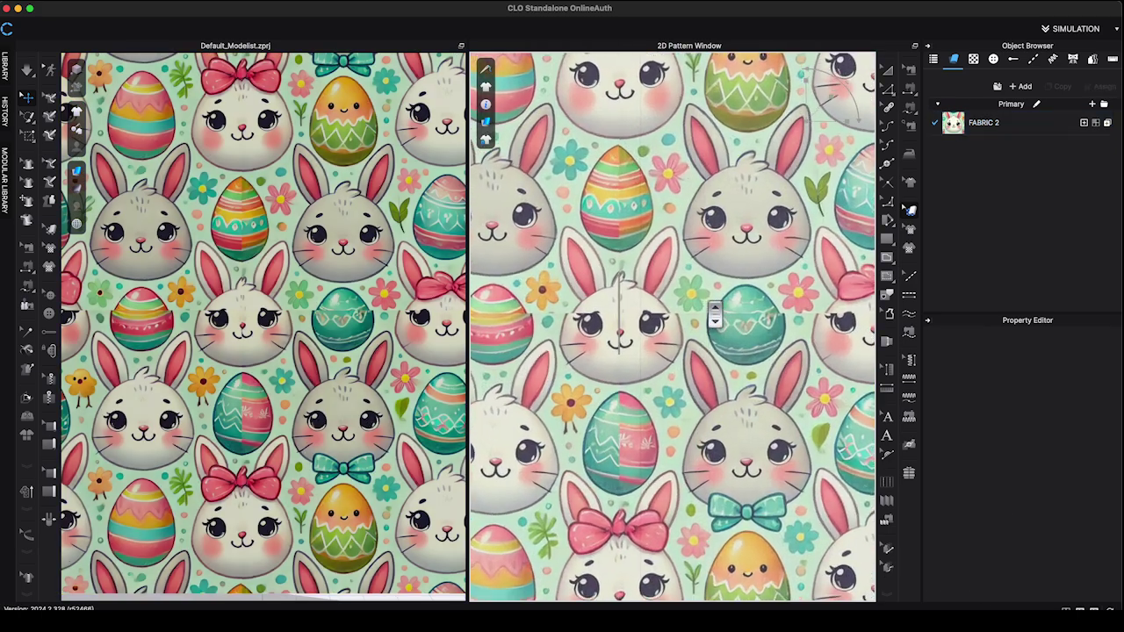
{"action": "scroll", "coordinate": [766, 318], "scroll_direction": "down", "scroll_amount": 5}
{"action": "scroll", "coordinate": [365, 317], "scroll_direction": "up", "scroll_amount": 5}
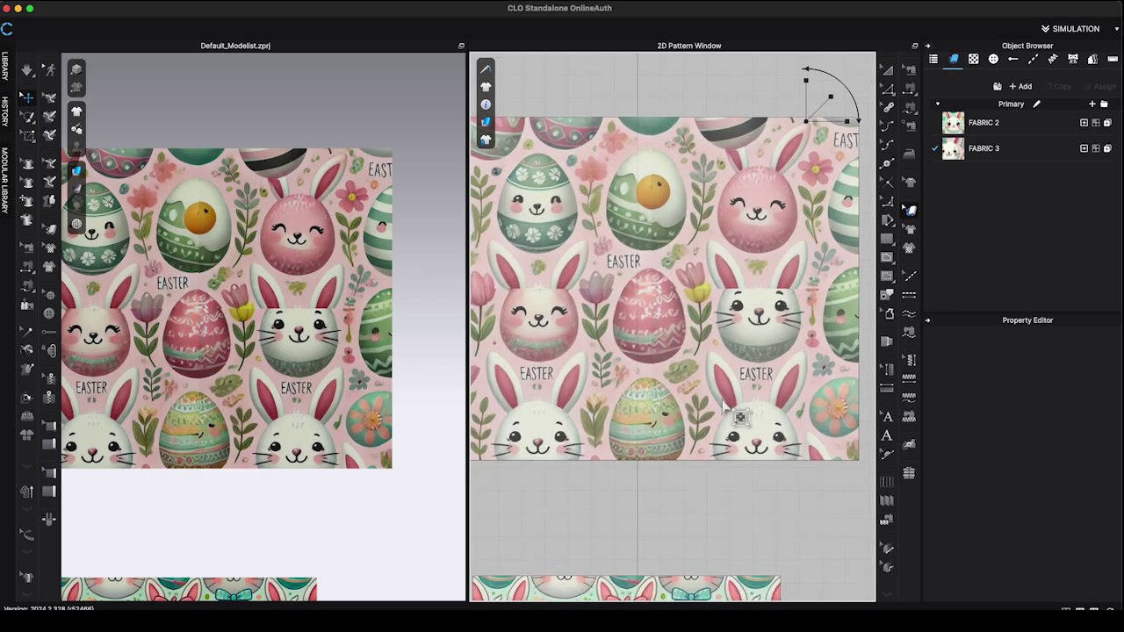
{"action": "left_click_drag", "start_coordinate": [763, 223], "coordinate": [741, 515]}
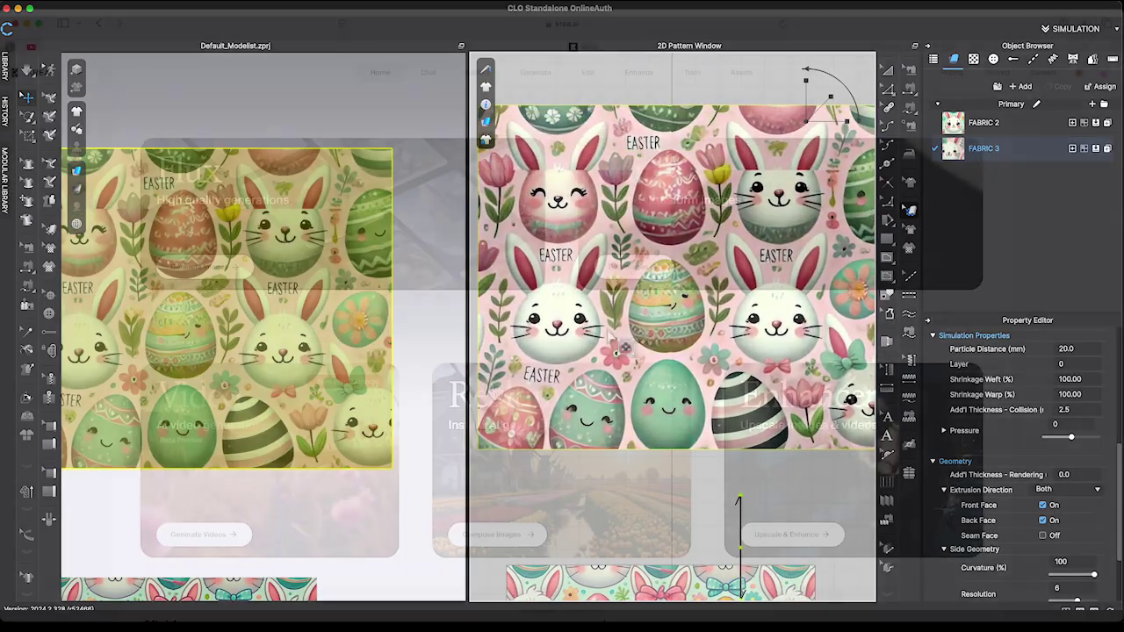
Open Flux in Krea AI and enter a prompt for a spring-pastel Easter bunny-face and egg fabric print, seamless repeat, matching on all 4 sides.
{"action": "scroll", "coordinate": [627, 326], "scroll_direction": "down", "scroll_amount": 4}
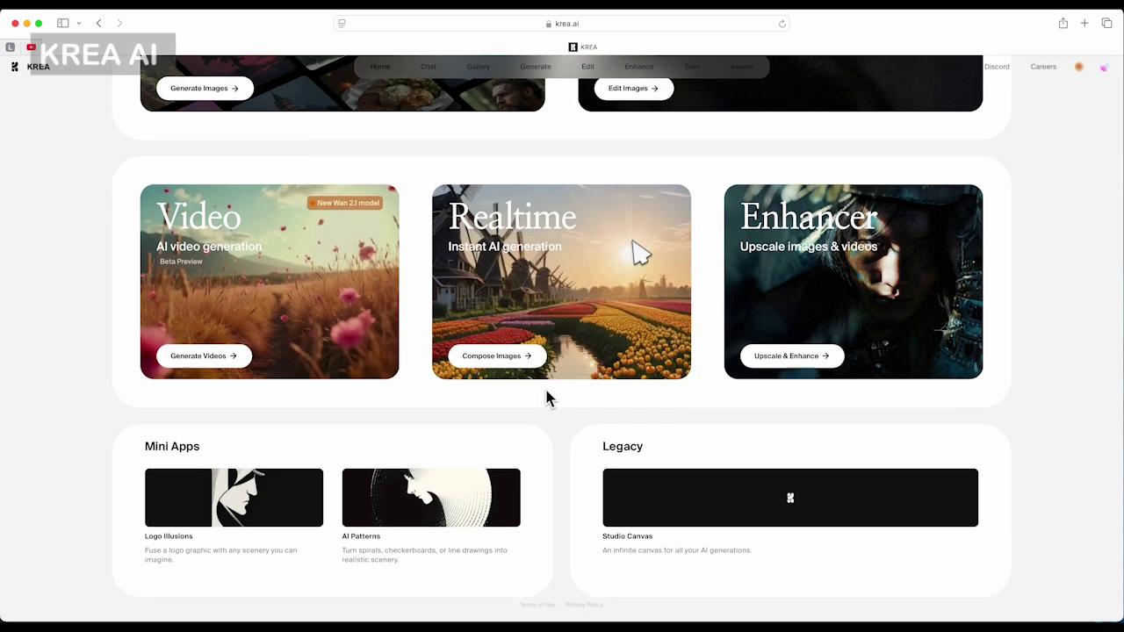
{"action": "scroll", "coordinate": [546, 400], "scroll_direction": "up", "scroll_amount": 5}
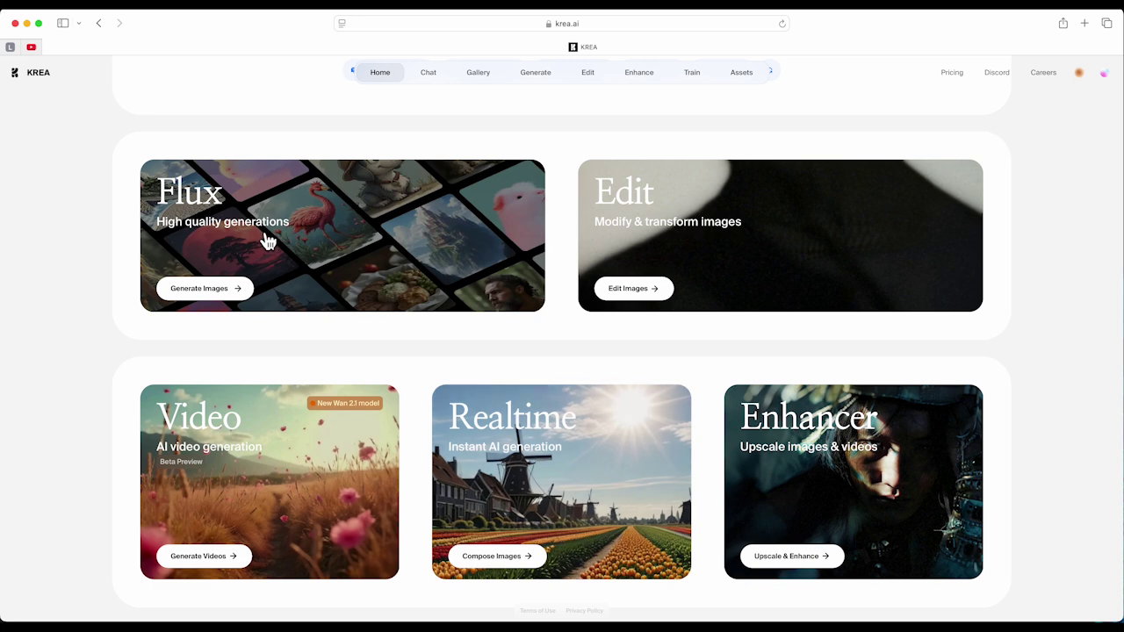
{"action": "left_click", "coordinate": [239, 295]}
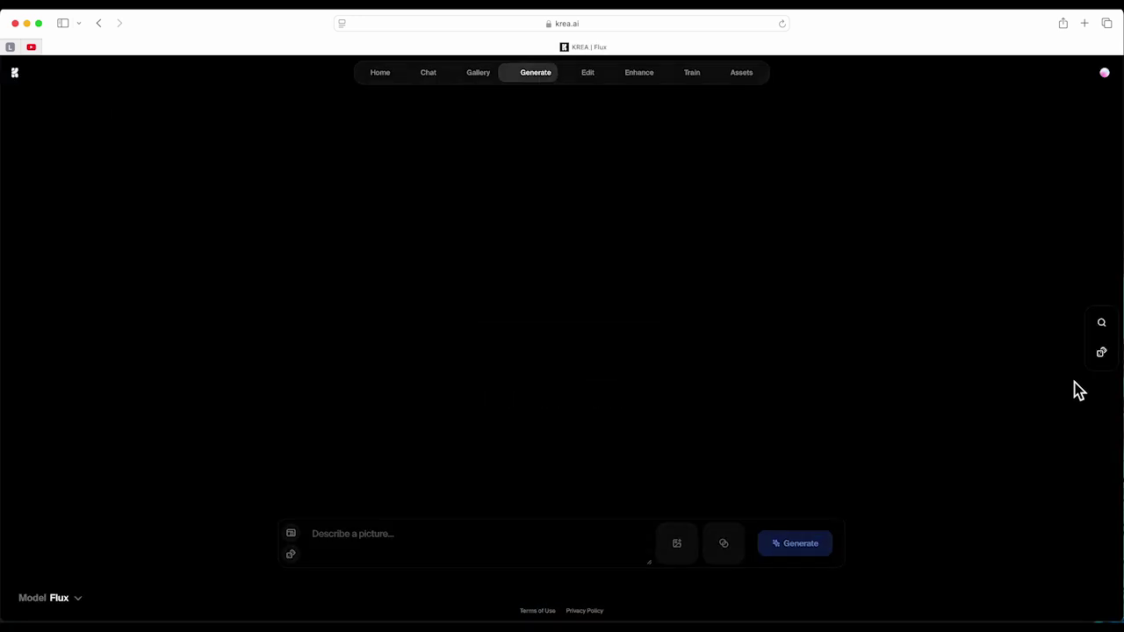
{"action": "type", "text": "create a easter theme fabric print with eater bunny faces and easter eggs."}
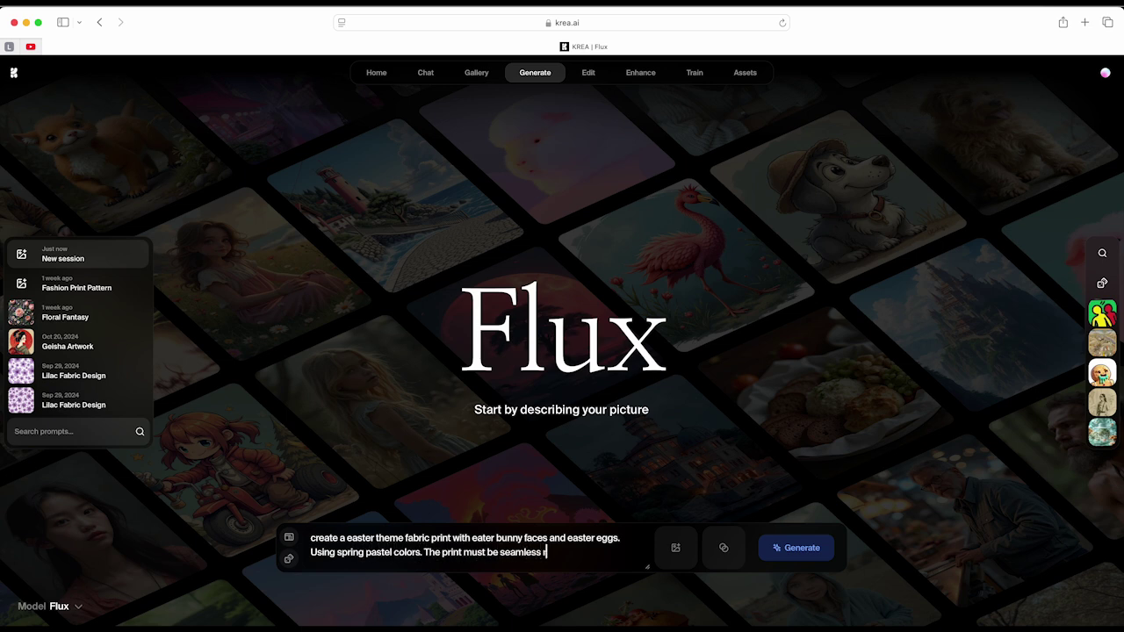
{"action": "type", "text": "match perfect"}
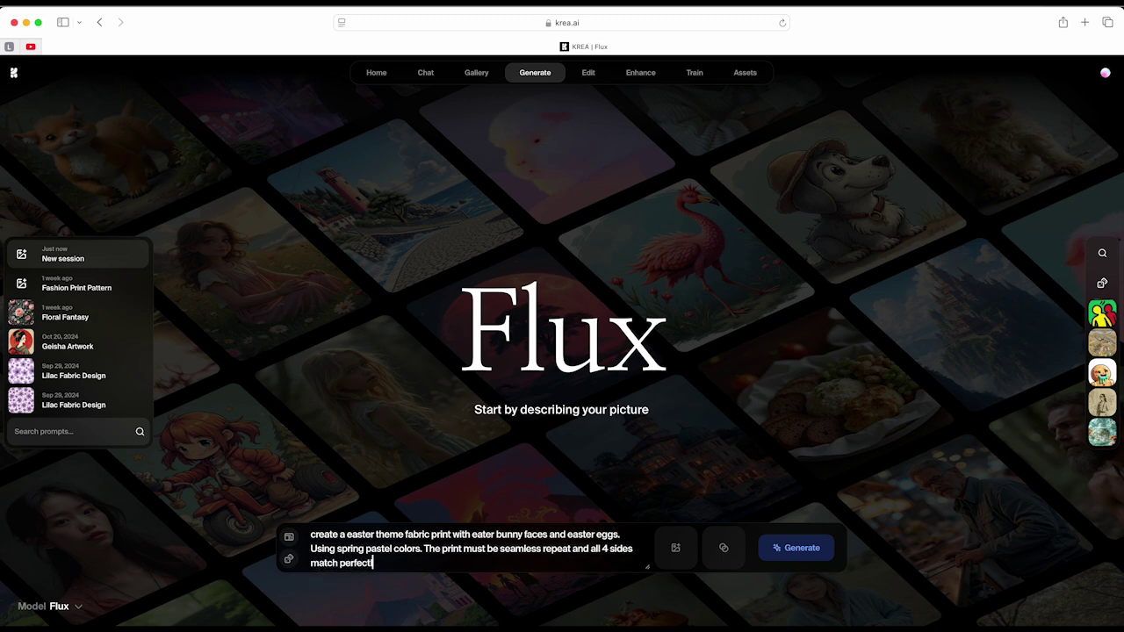
{"action": "type", "text": "ly."}
Browse the available styles, leave the prompt without a style, and generate the Easter prints with Flux.
{"action": "left_click", "coordinate": [1103, 320]}
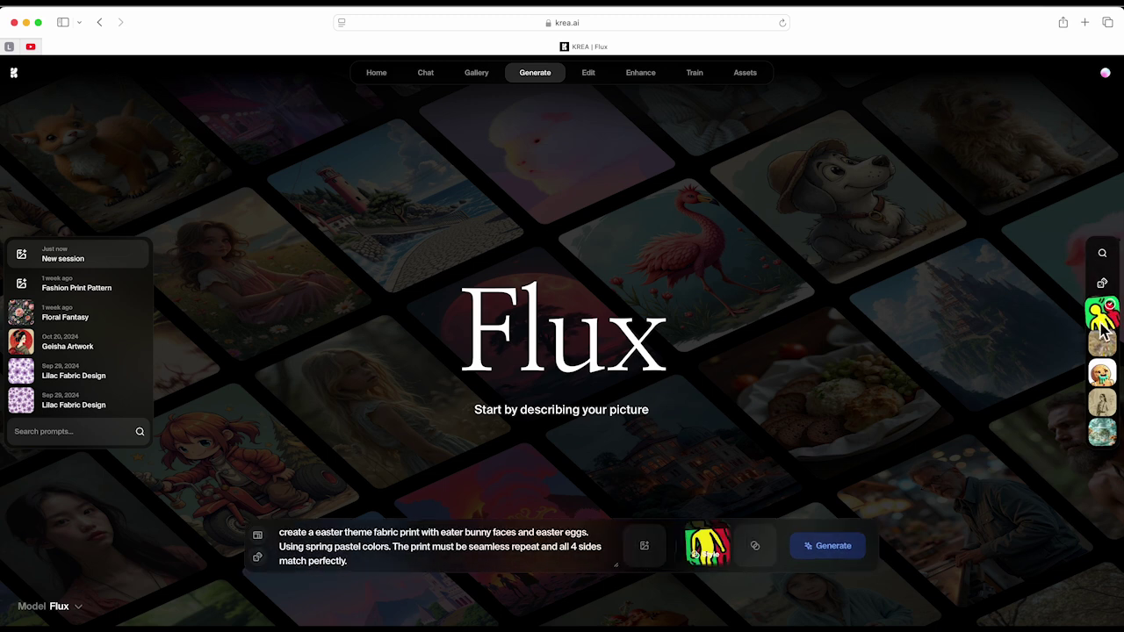
{"action": "left_click", "coordinate": [725, 552]}
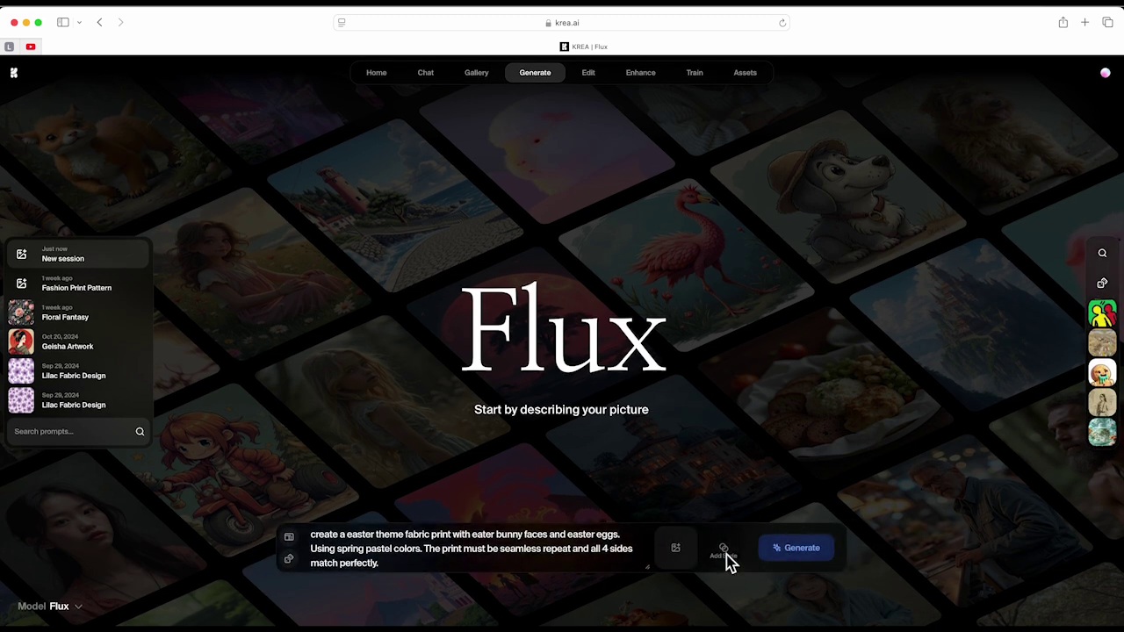
{"action": "left_click", "coordinate": [725, 553]}
{"action": "scroll", "coordinate": [557, 368], "scroll_direction": "down", "scroll_amount": 3}
{"action": "scroll", "coordinate": [532, 384], "scroll_direction": "up", "scroll_amount": 3}
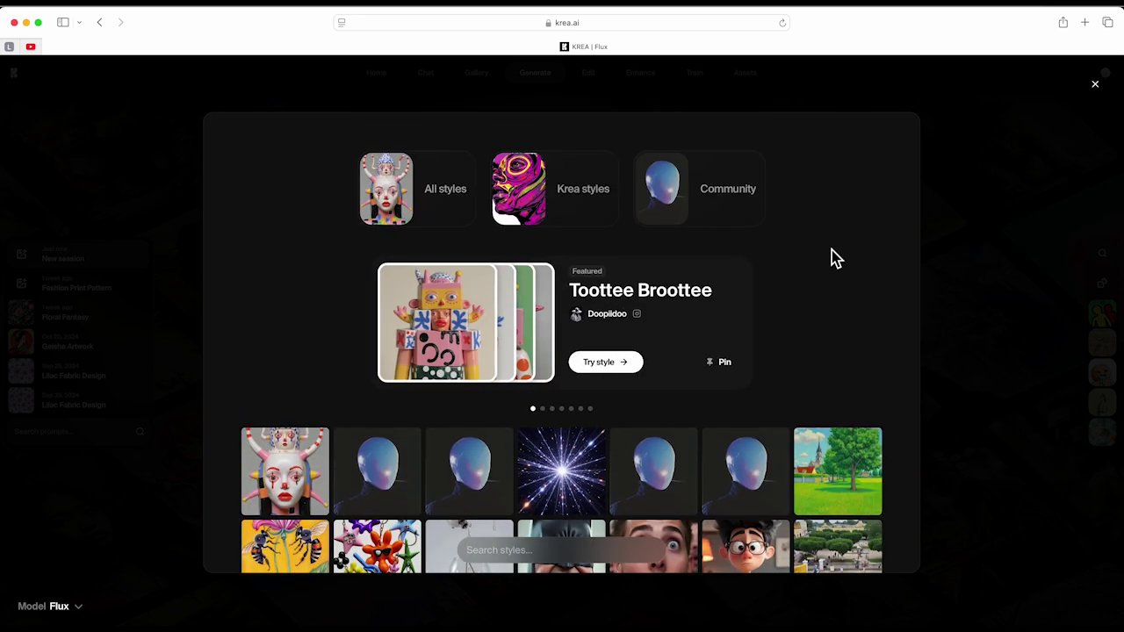
{"action": "left_click", "coordinate": [1095, 84]}
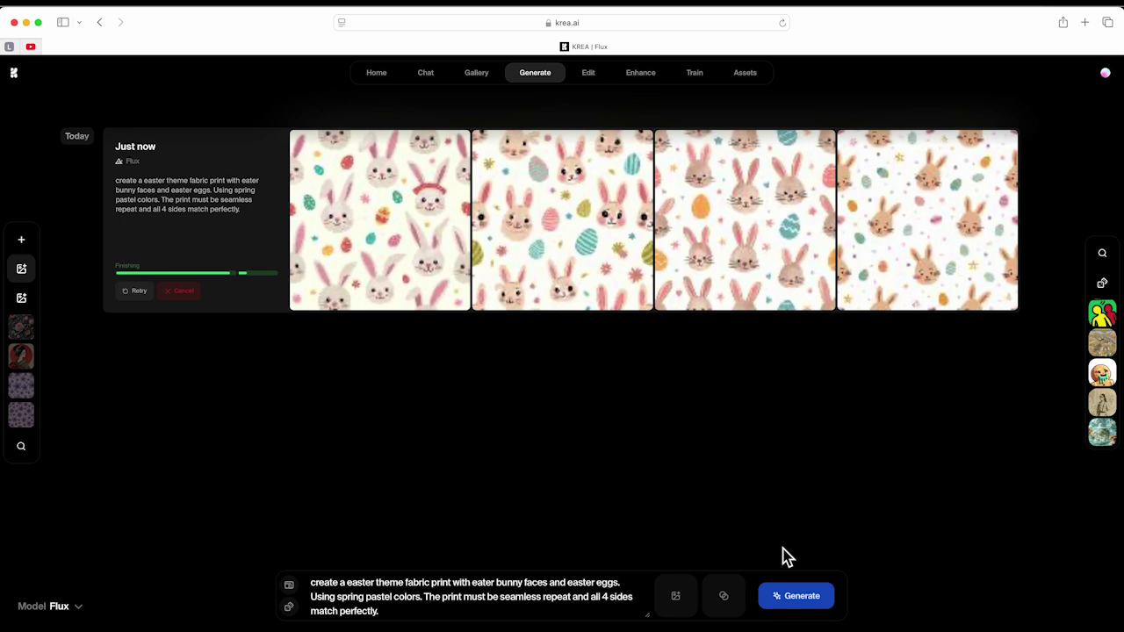
View the generated Flux bunny and egg prints enlarged one by one to compare their designs.
{"action": "left_click", "coordinate": [378, 235]}
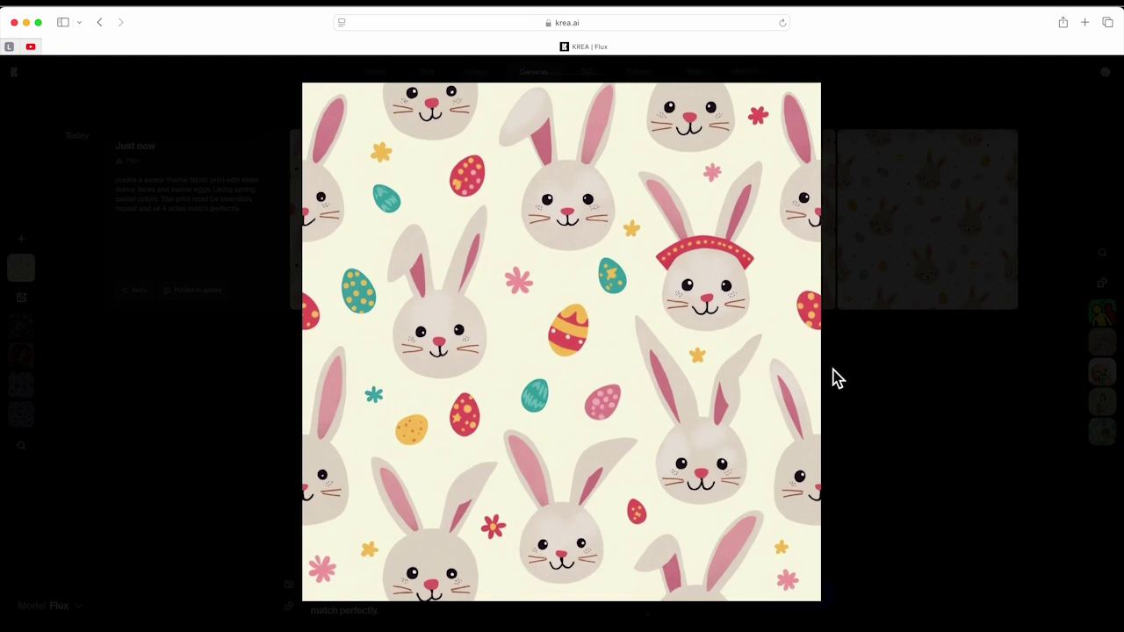
{"action": "left_click", "coordinate": [882, 377]}
{"action": "left_click", "coordinate": [618, 271]}
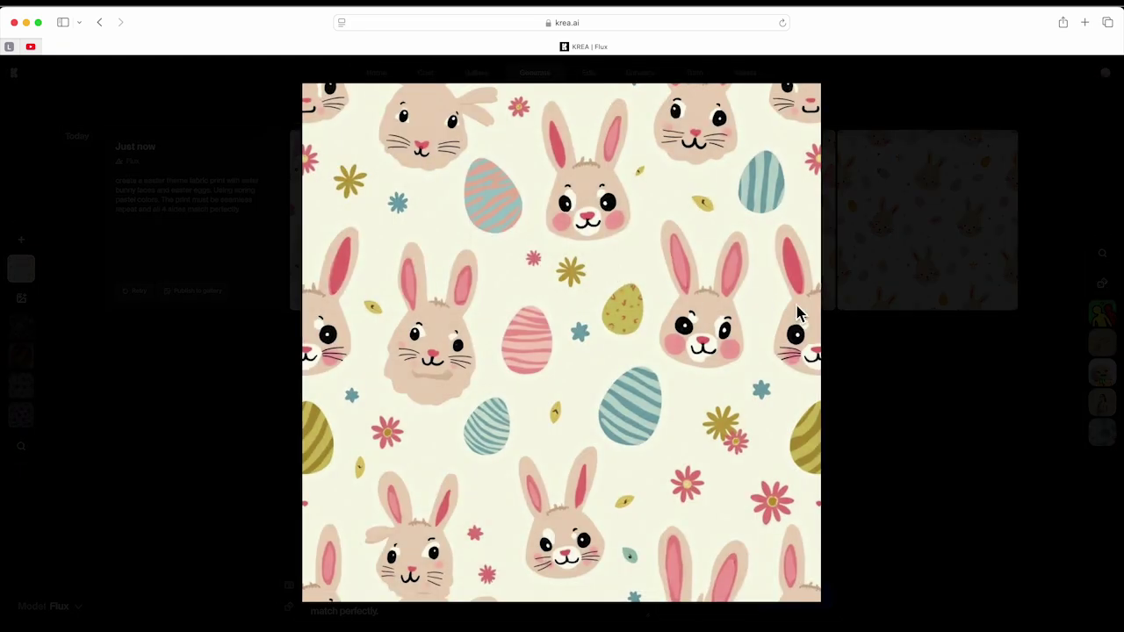
{"action": "left_click", "coordinate": [865, 318]}
{"action": "left_click", "coordinate": [725, 257]}
{"action": "left_click", "coordinate": [882, 251]}
{"action": "left_click", "coordinate": [882, 231]}
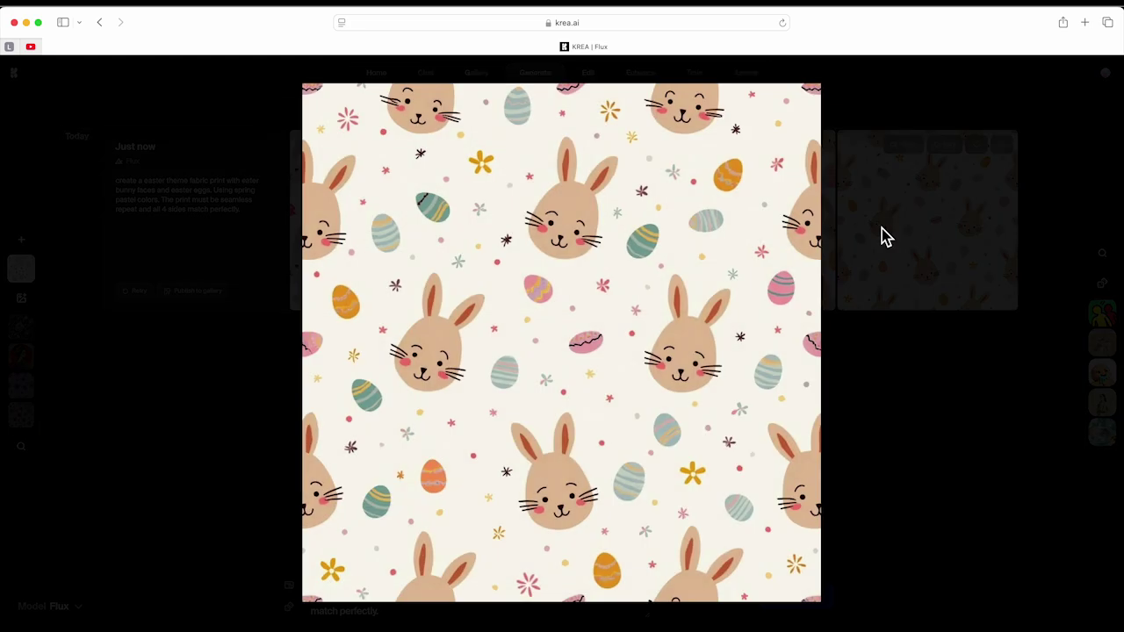
{"action": "left_click", "coordinate": [882, 230]}
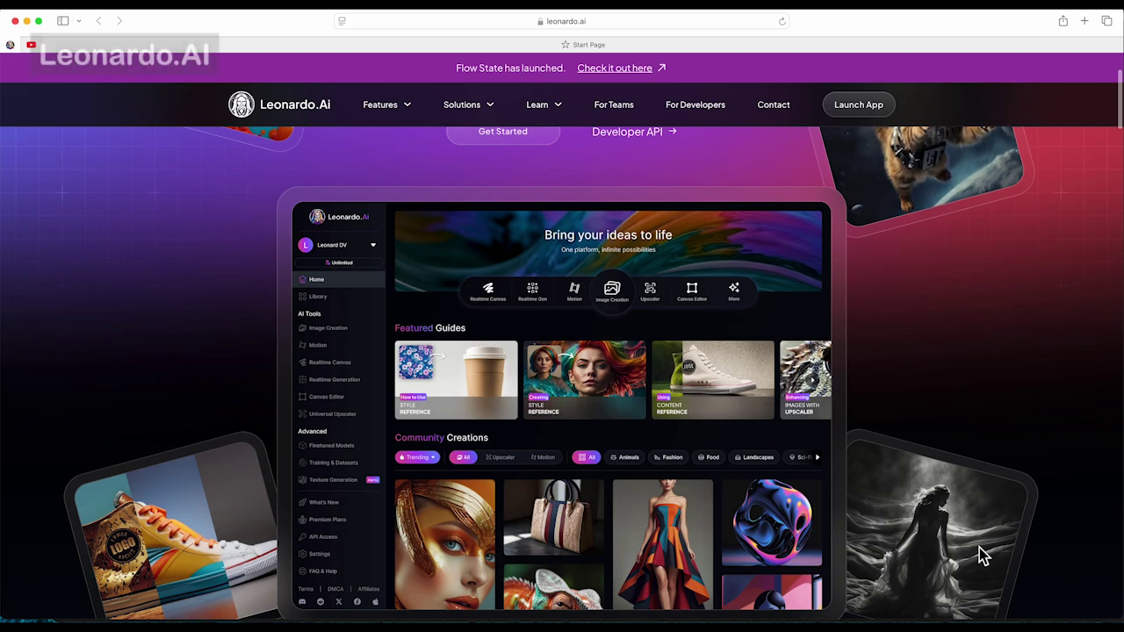
Look over Leonardo.AI's website, launch its web app, and open the Image Creation tool.
{"action": "scroll", "coordinate": [979, 547], "scroll_direction": "down", "scroll_amount": 3}
{"action": "scroll", "coordinate": [979, 548], "scroll_direction": "down", "scroll_amount": 5}
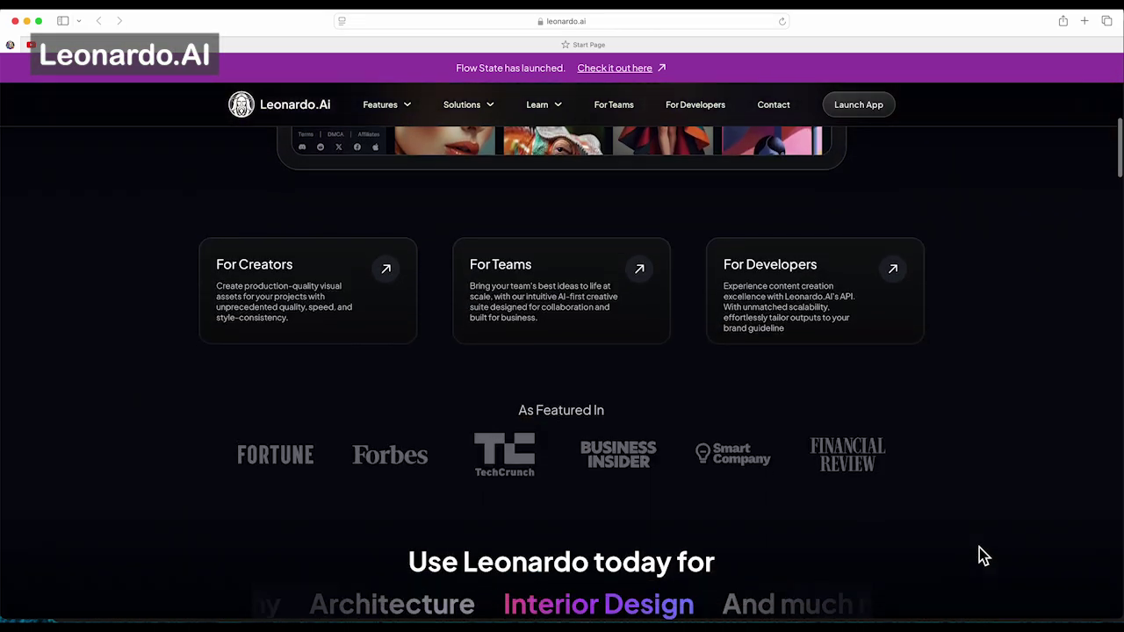
{"action": "scroll", "coordinate": [981, 549], "scroll_direction": "down", "scroll_amount": 7}
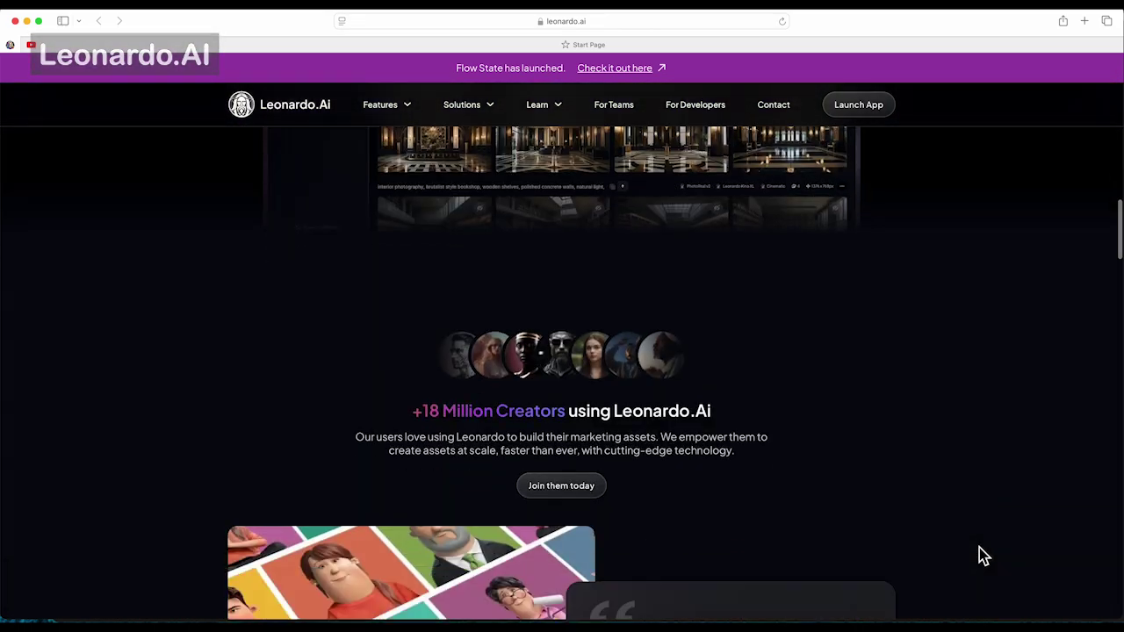
{"action": "scroll", "coordinate": [984, 557], "scroll_direction": "down", "scroll_amount": 2}
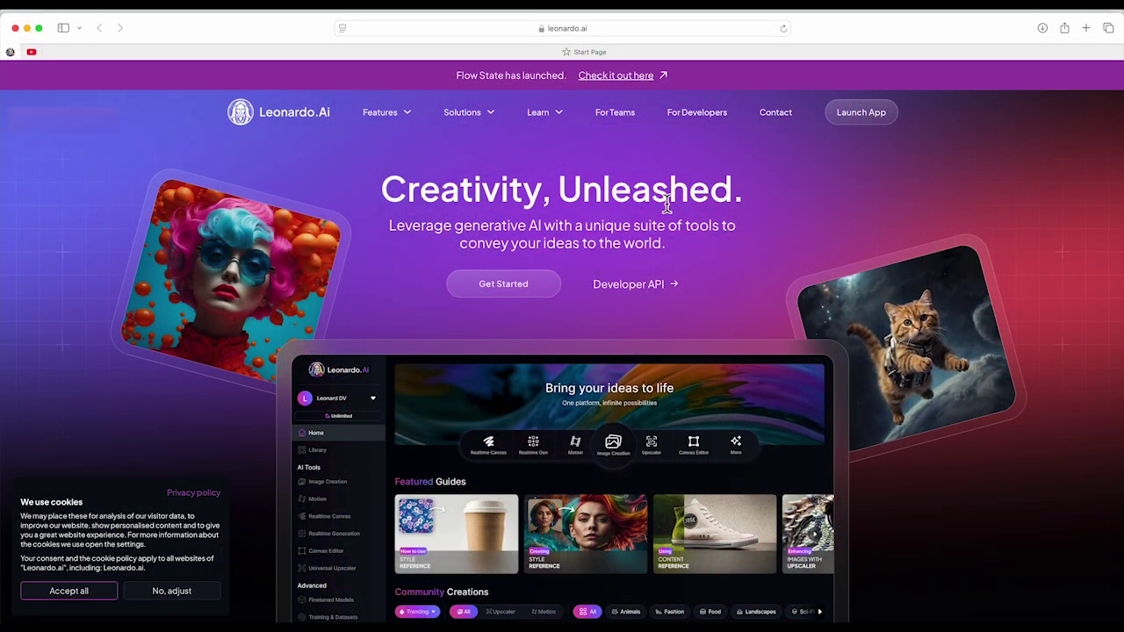
{"action": "left_click", "coordinate": [863, 121]}
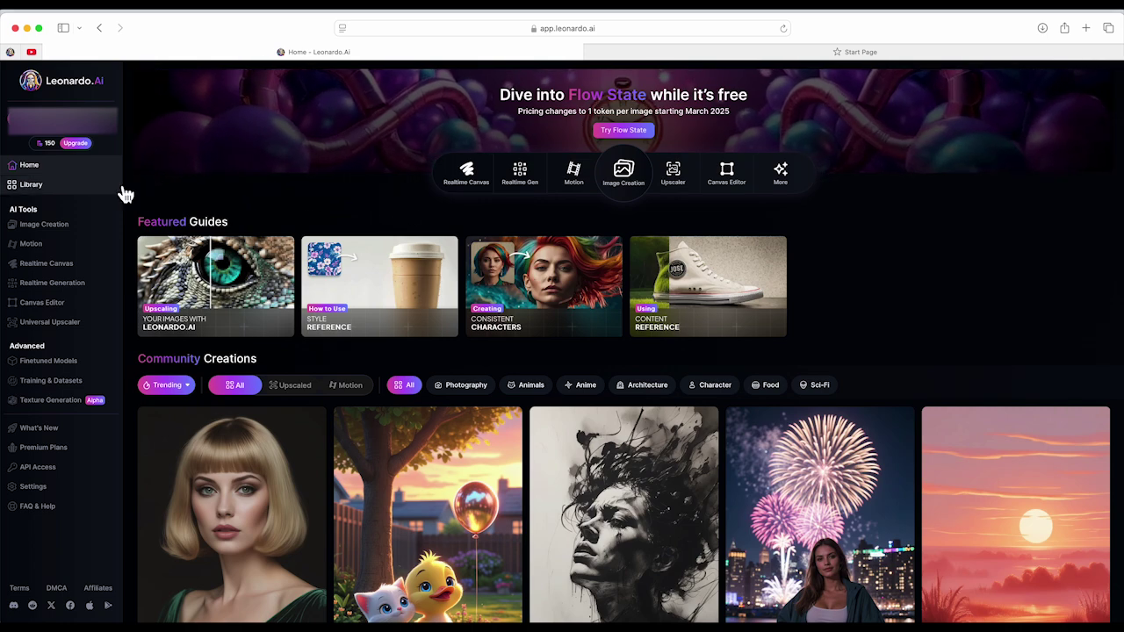
{"action": "scroll", "coordinate": [119, 189], "scroll_direction": "down", "scroll_amount": 5}
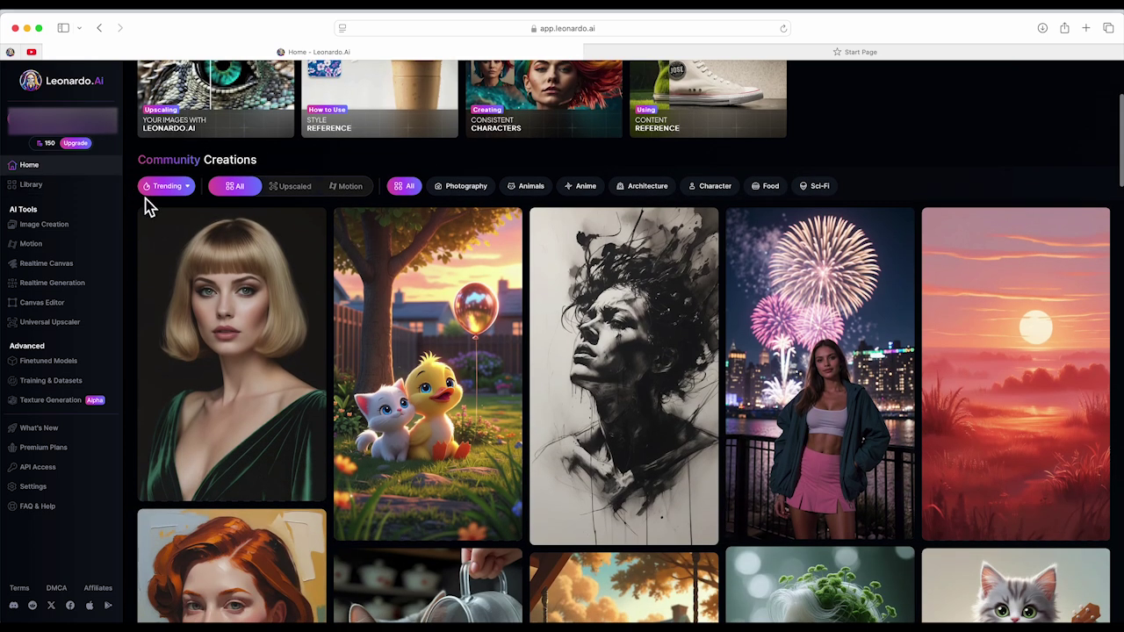
{"action": "scroll", "coordinate": [414, 269], "scroll_direction": "up", "scroll_amount": 5}
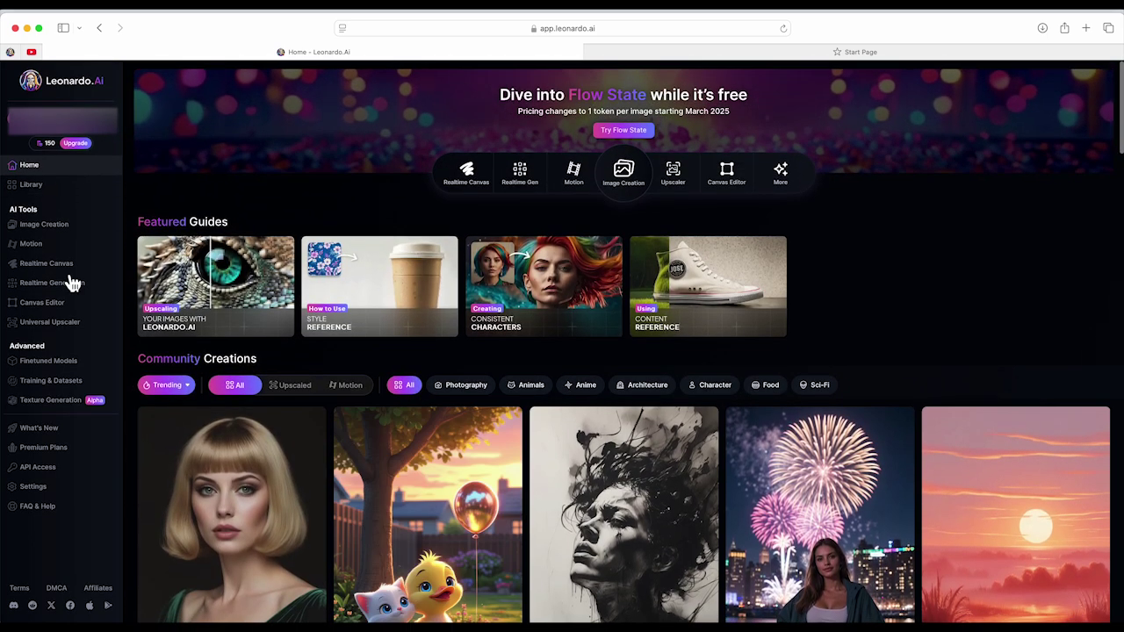
{"action": "left_click", "coordinate": [61, 226]}
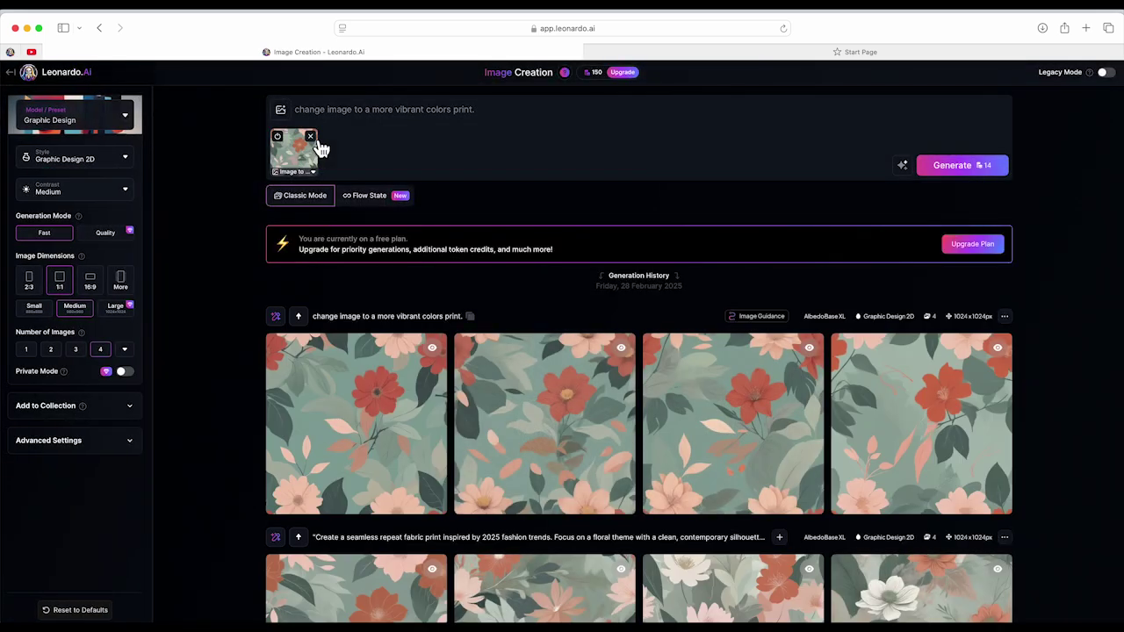
Remove the attached floral reference image and clear the old prompt about more vibrant colors.
{"action": "left_click", "coordinate": [310, 137]}
{"action": "left_click_drag", "start_coordinate": [478, 114], "coordinate": [290, 115]}
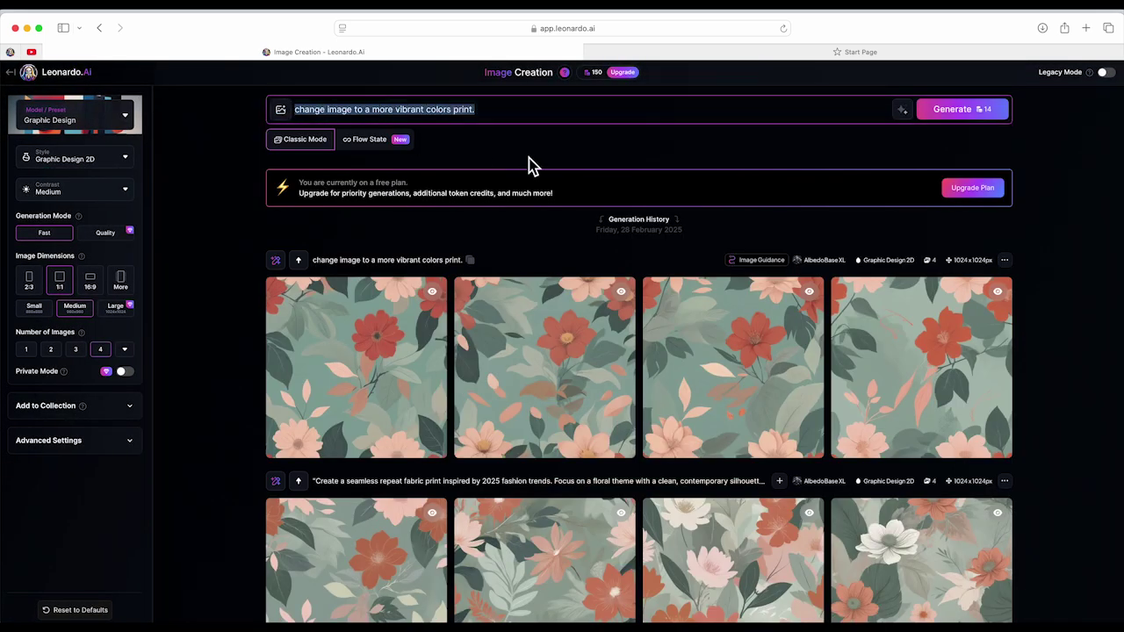
{"action": "key", "text": "BackSpace"}
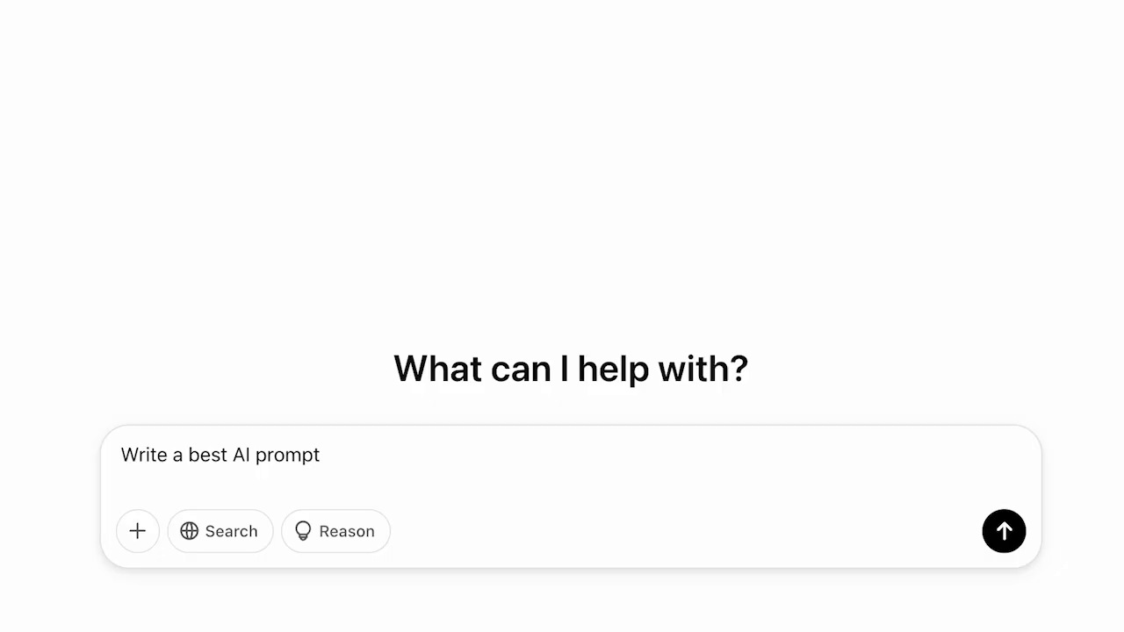
Ask ChatGPT for only an AI prompt for a well-spaced Easter bunny-face and egg print, spring colors, seamless repeat matching on all 4 sides.
{"action": "type", "text": "to create a print for easter holiday. The print will be"}
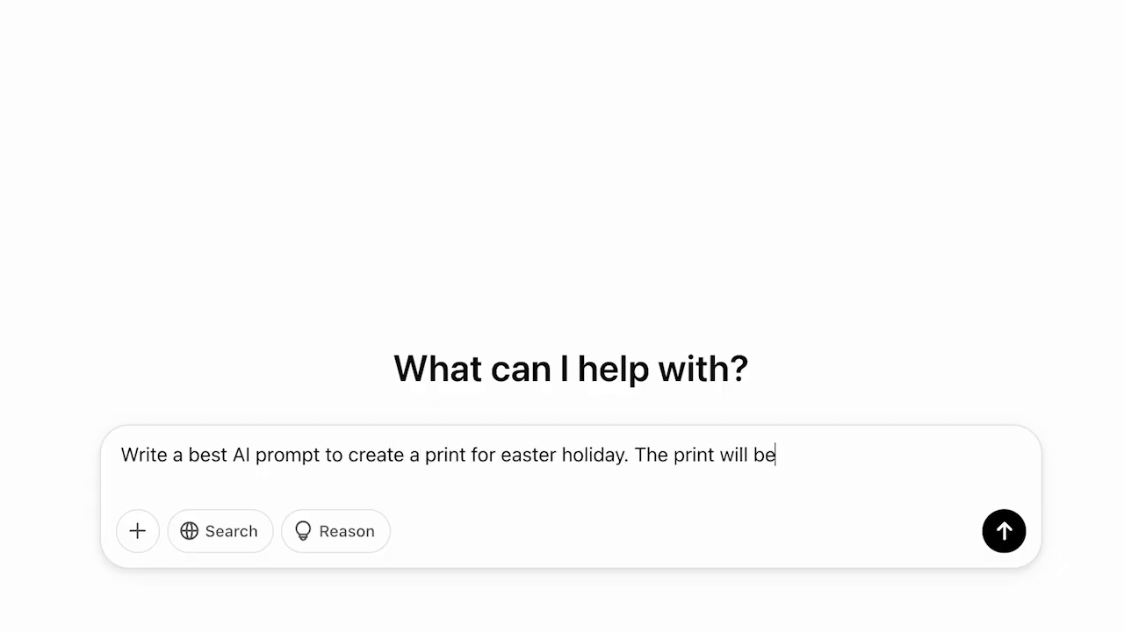
{"action": "key", "text": "BackSpace"}
{"action": "key", "text": "BackSpace"}
{"action": "type", "text": "have easter bunny faces and easter "}
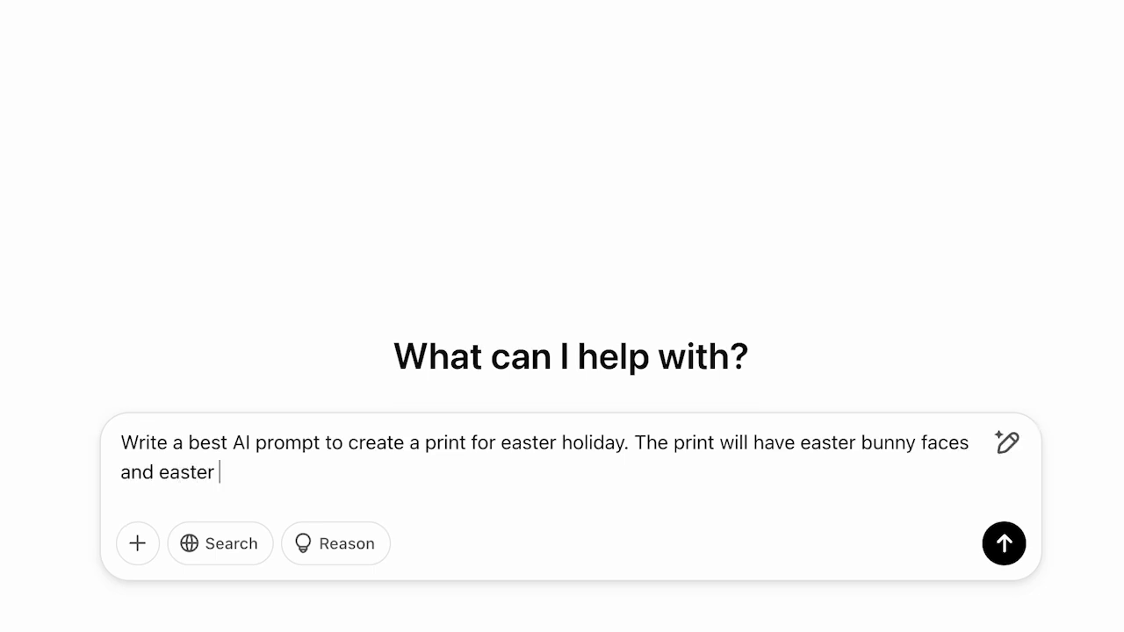
{"action": "type", "text": "eggs with spring colors. Make sure the print is "}
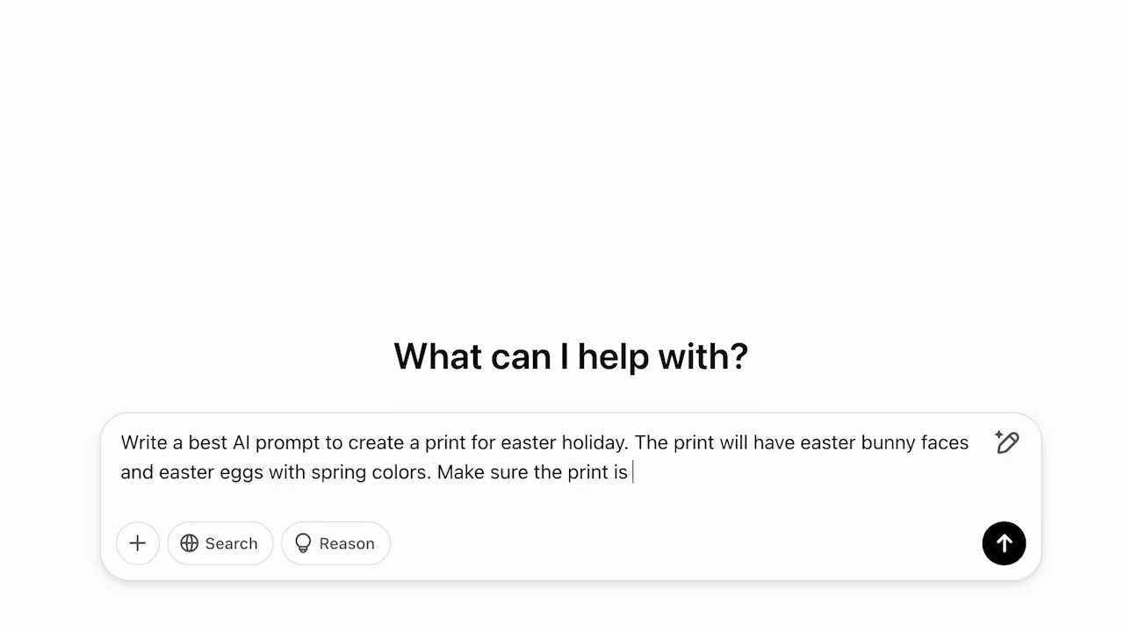
{"action": "type", "text": "seamless repeat that all 4 sides match perfectl"}
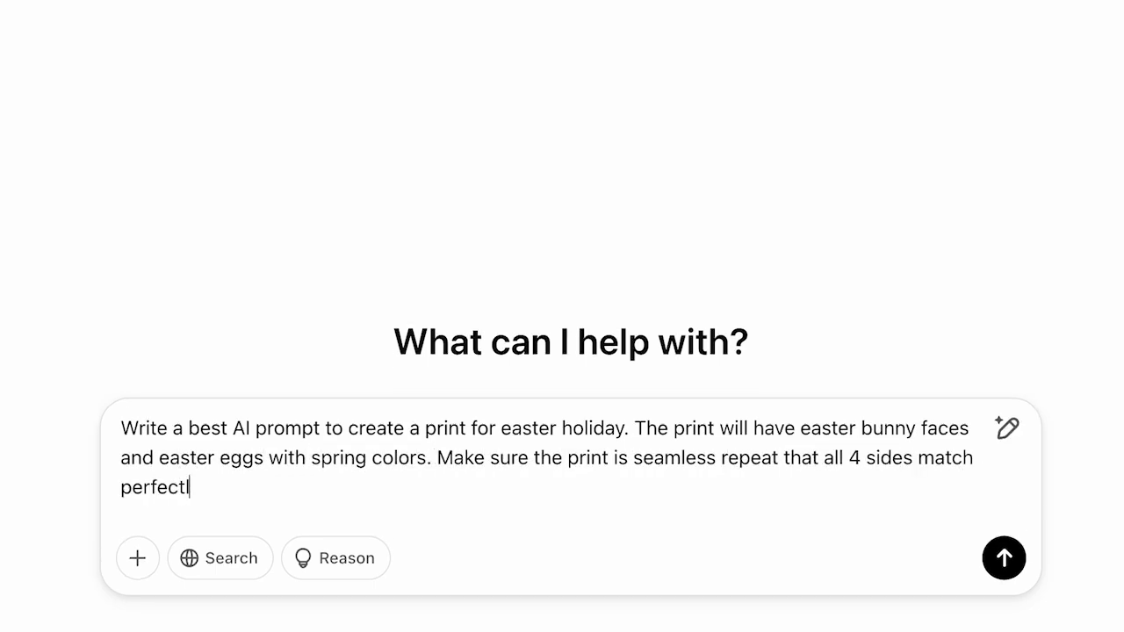
{"action": "type", "text": "y. The prib"}
{"action": "key", "text": "BackSpace"}
{"action": "type", "text": "nt should be well spaced and "}
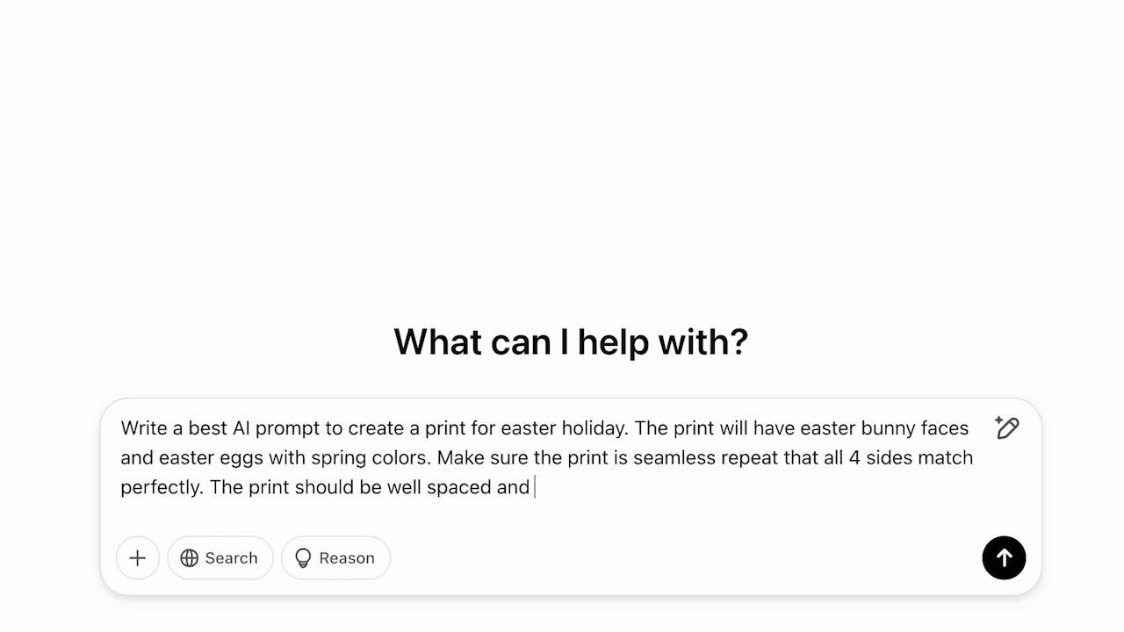
{"action": "type", "text": "not too crowded. Write the pro"}
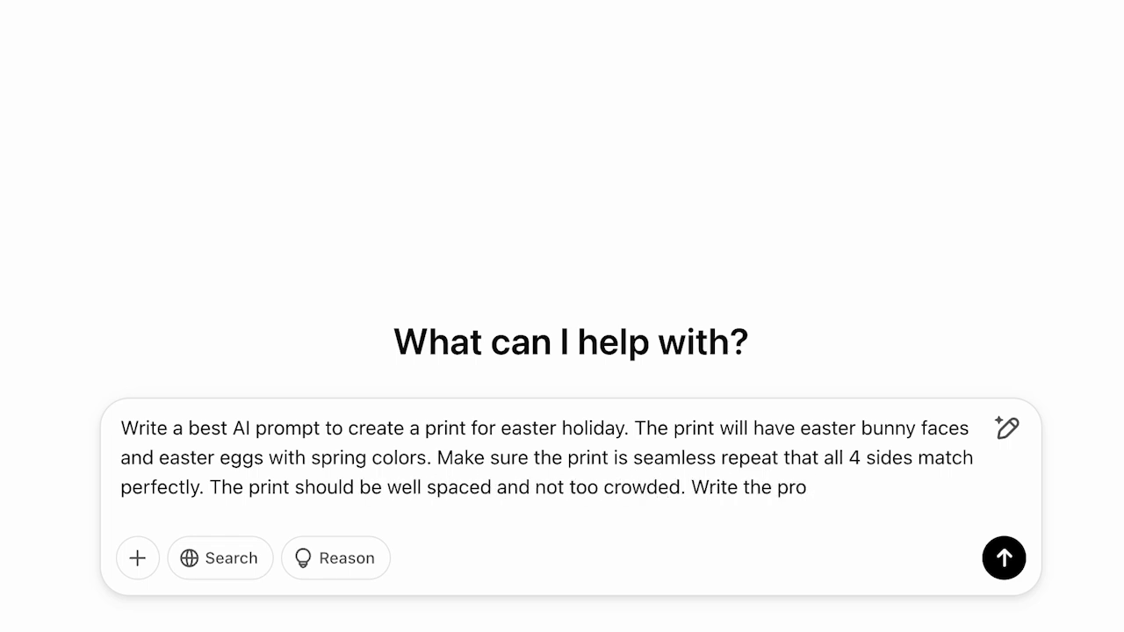
{"action": "type", "text": "mpt only."}
{"action": "key", "text": "Return"}
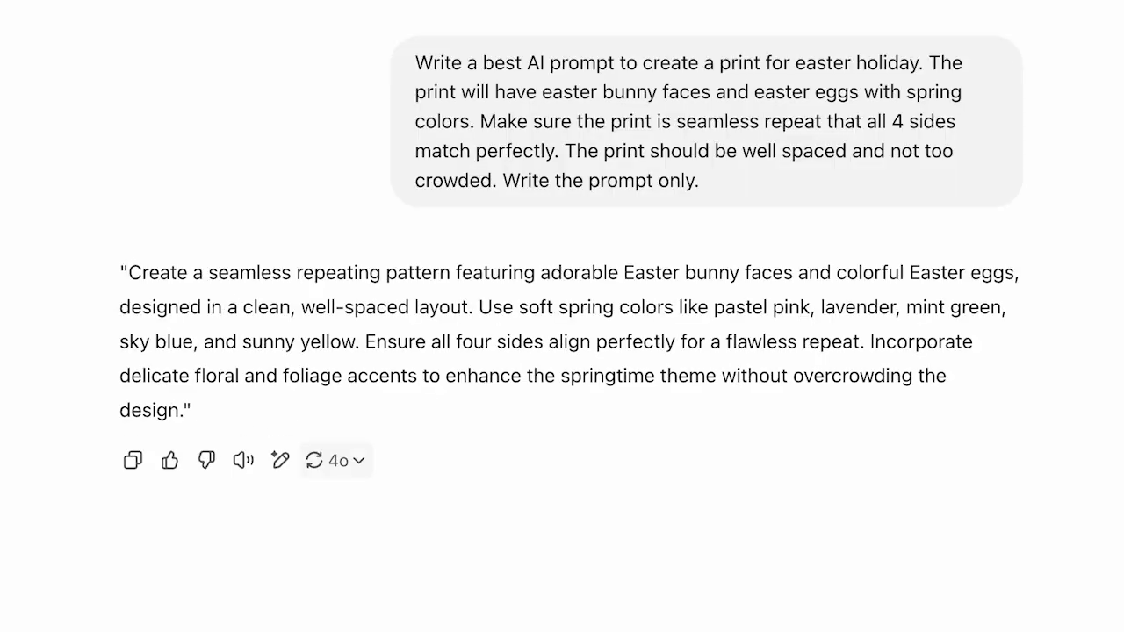
Copy the full Easter pattern prompt that ChatGPT wrote.
{"action": "left_click_drag", "start_coordinate": [130, 277], "coordinate": [183, 411]}
{"action": "left_click", "coordinate": [144, 332]}
{"action": "left_click_drag", "start_coordinate": [122, 270], "coordinate": [197, 424]}
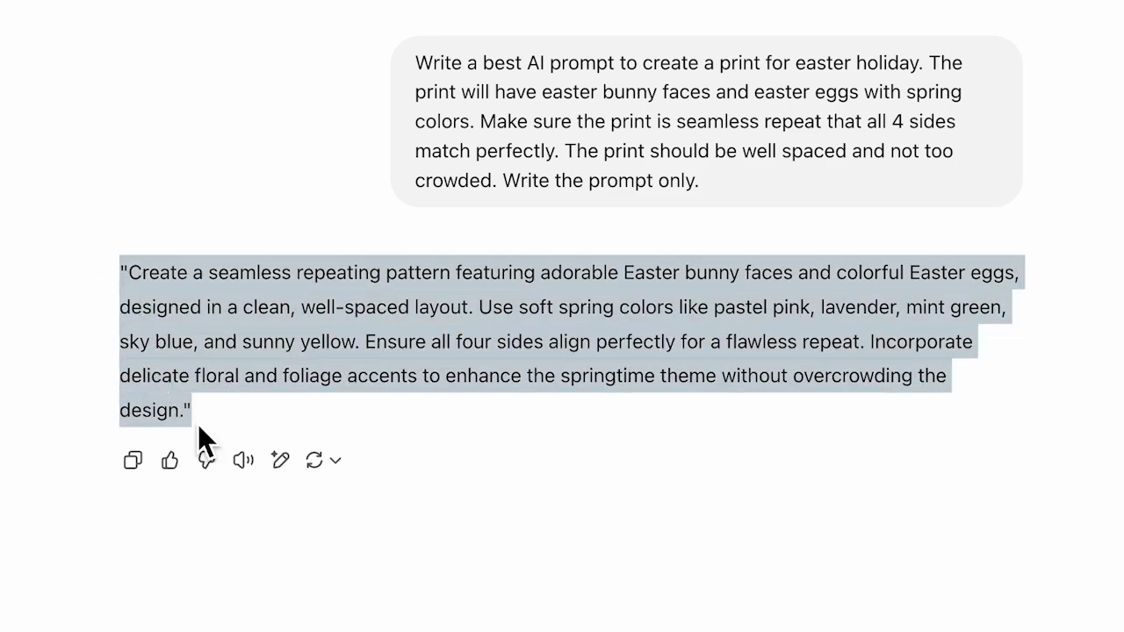
{"action": "right_click", "coordinate": [278, 360]}
{"action": "left_click", "coordinate": [327, 386]}
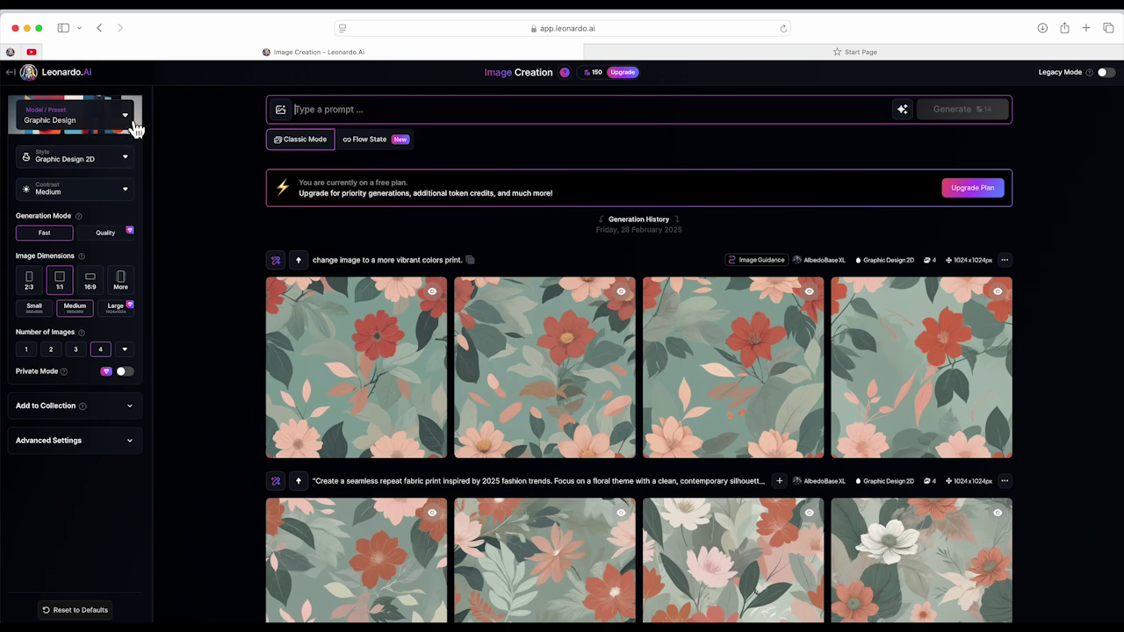
Switch to Leonardo.AI and review the available models and presets and the token balance.
{"action": "left_click", "coordinate": [132, 123]}
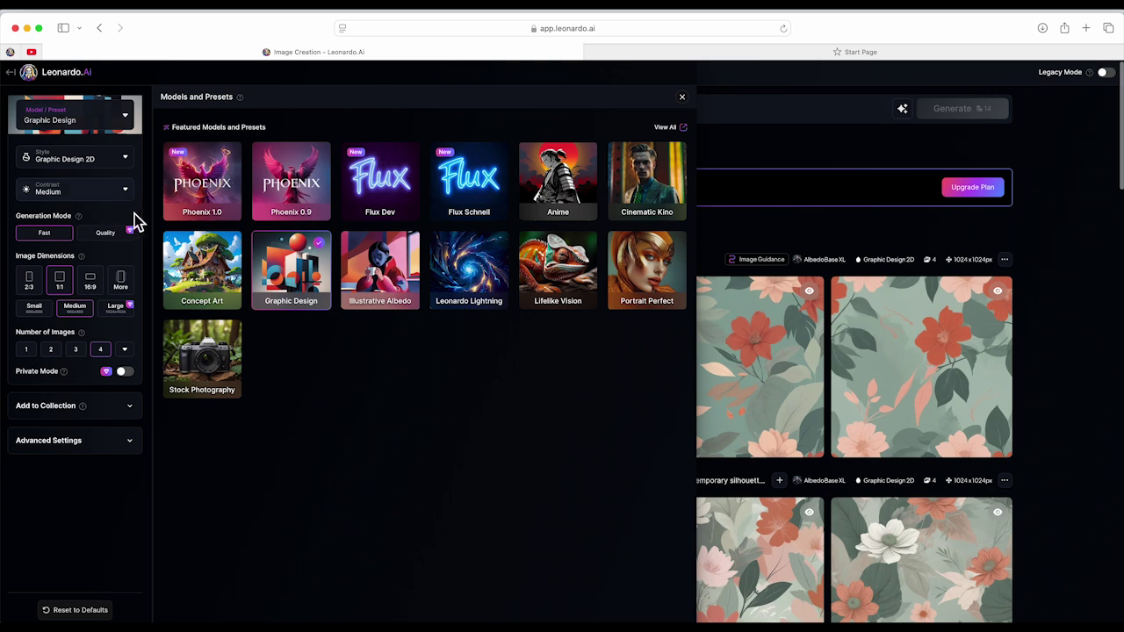
{"action": "left_click", "coordinate": [683, 97]}
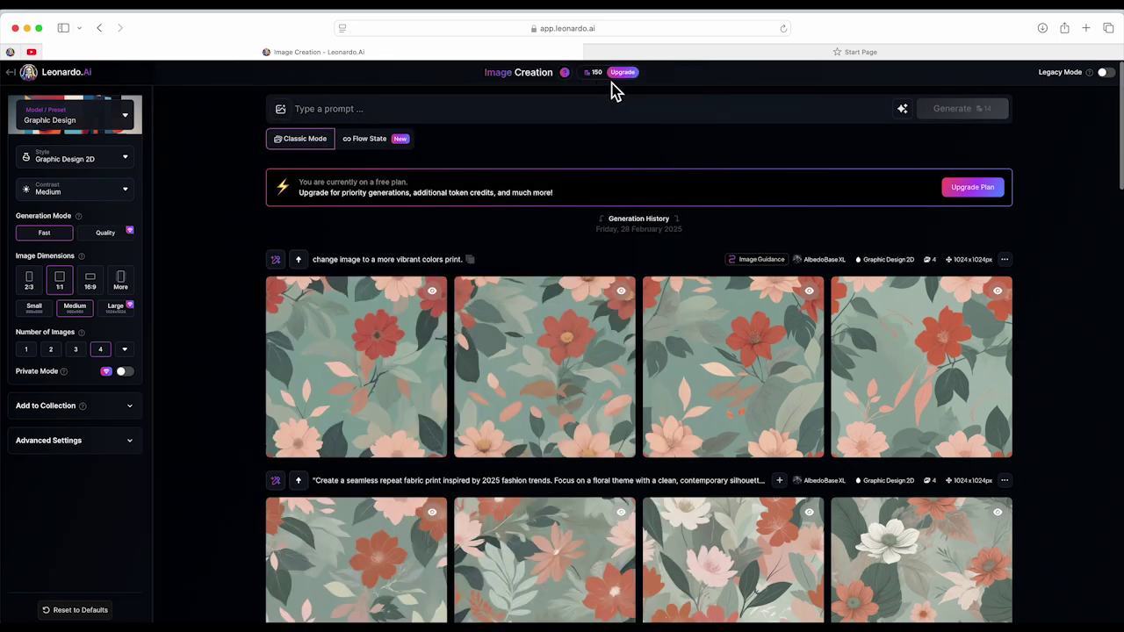
{"action": "mouse_move", "coordinate": [594, 84]}
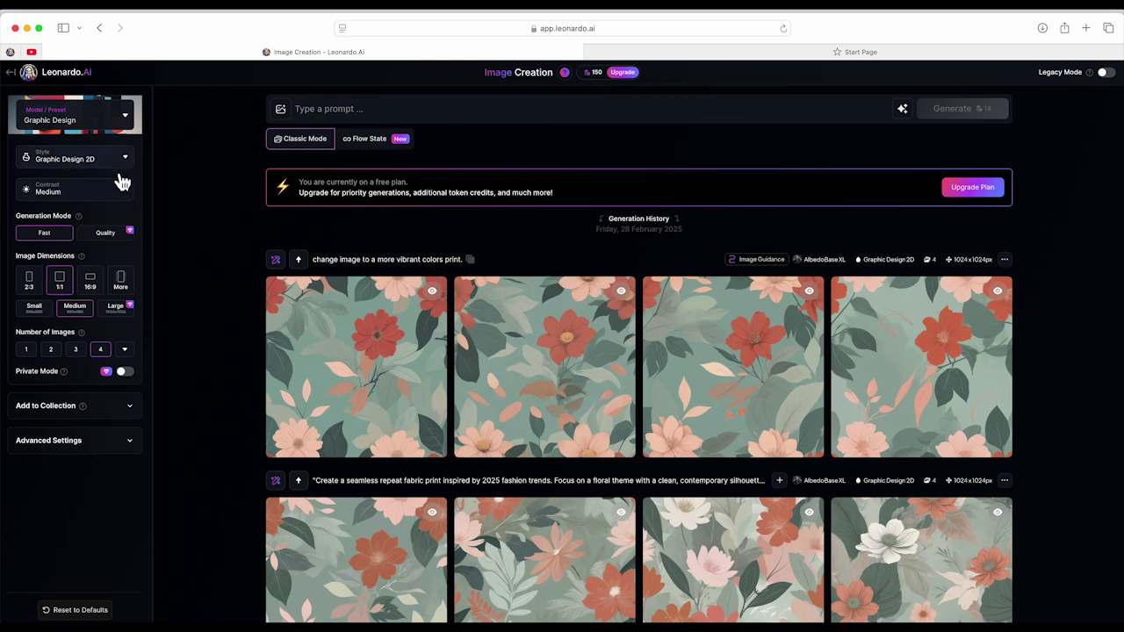
Paste the copied Easter pattern prompt and generate four prints with the Graphic Design preset in Graphic Design 2D style.
{"action": "scroll", "coordinate": [136, 141], "scroll_direction": "down", "scroll_amount": 1}
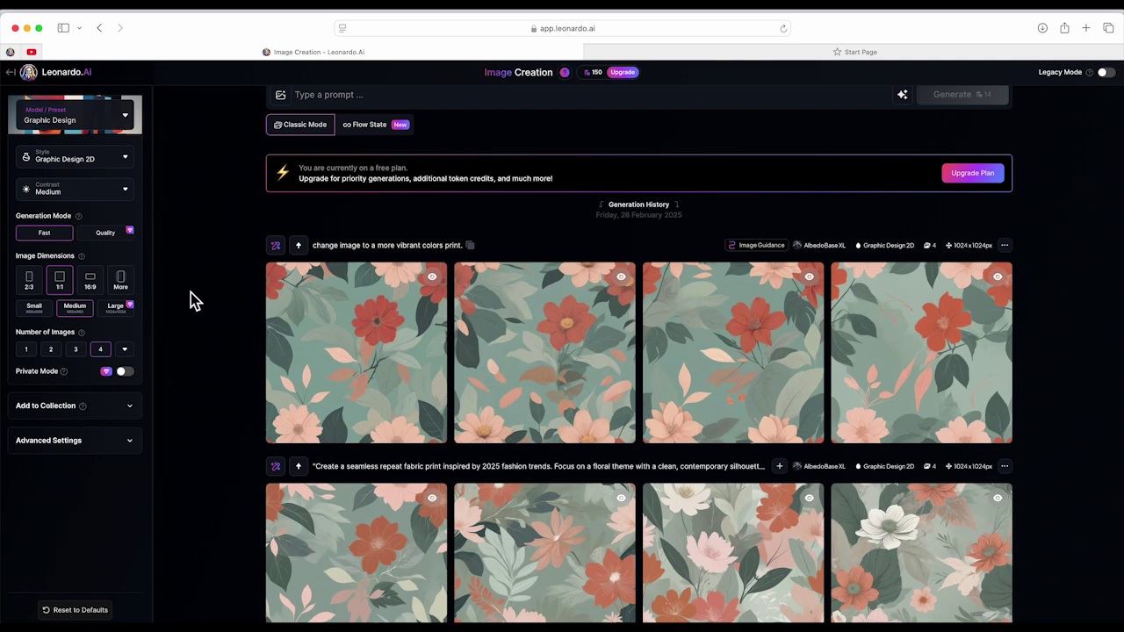
{"action": "right_click", "coordinate": [387, 102]}
{"action": "left_click", "coordinate": [413, 131]}
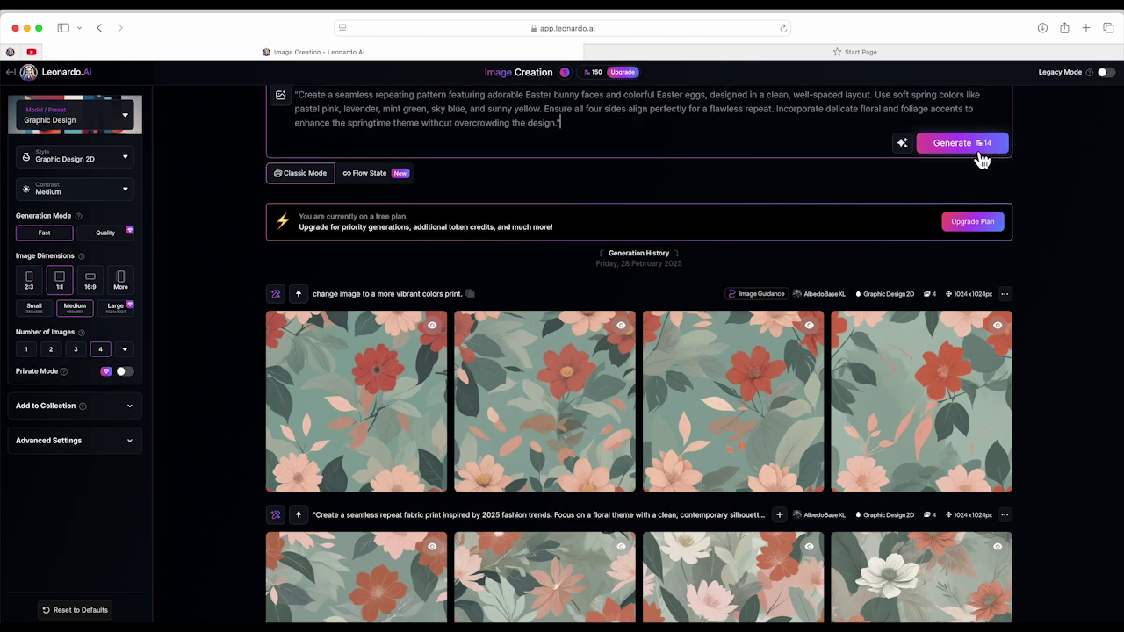
{"action": "left_click", "coordinate": [946, 148]}
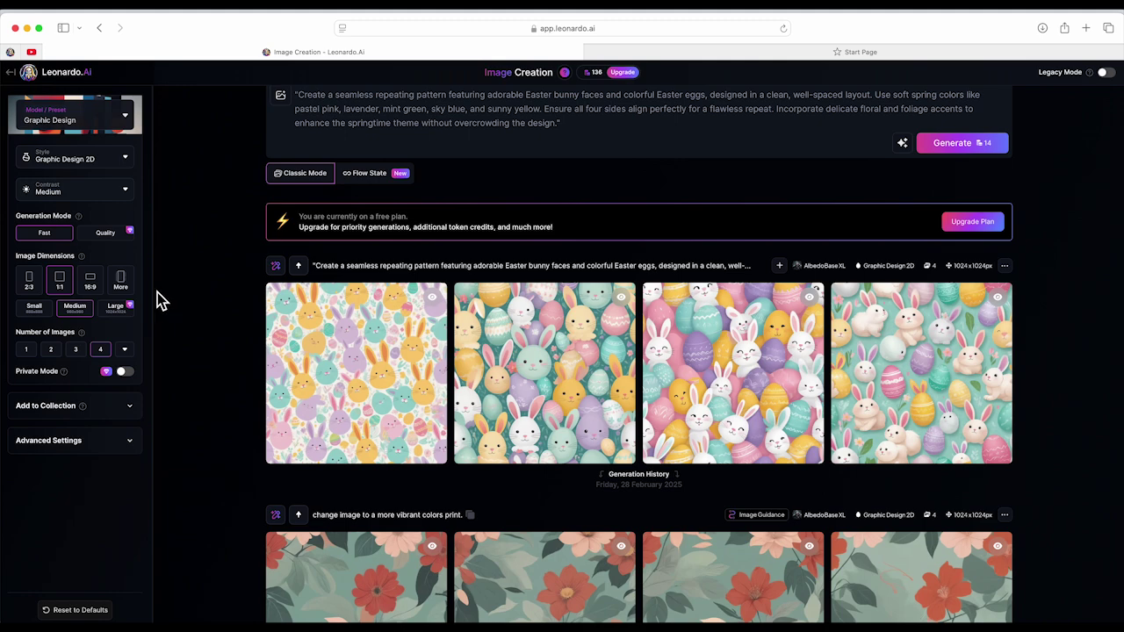
View the Graphic Design 2D bunny and egg prints enlarged to compare their designs.
{"action": "left_click", "coordinate": [545, 334]}
{"action": "left_click", "coordinate": [848, 363]}
{"action": "left_click", "coordinate": [847, 364]}
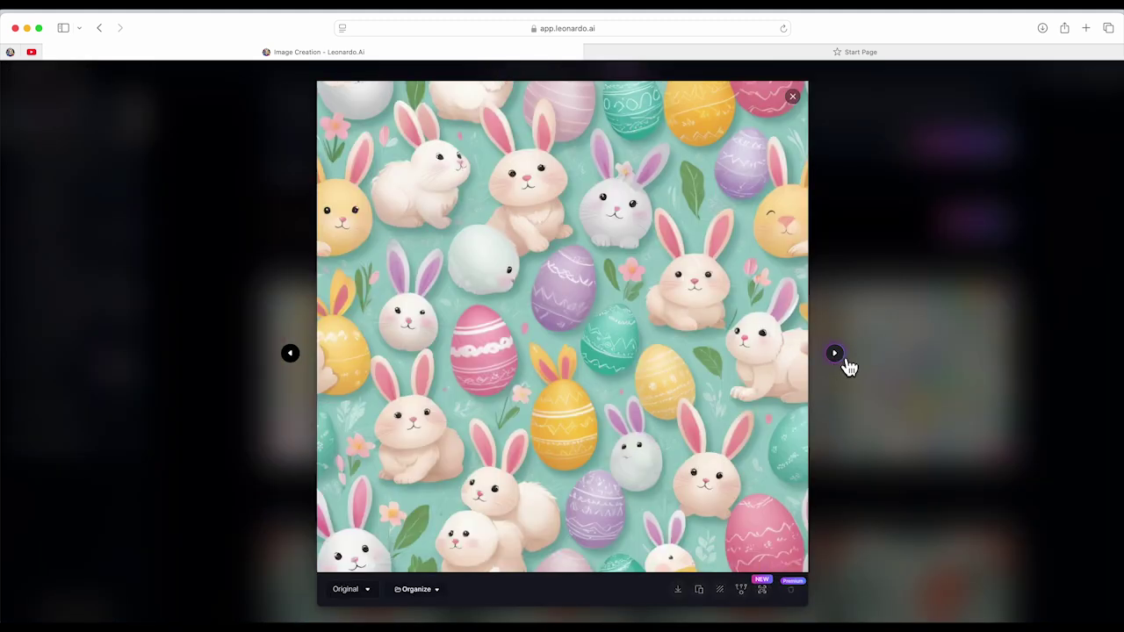
{"action": "left_click", "coordinate": [793, 96]}
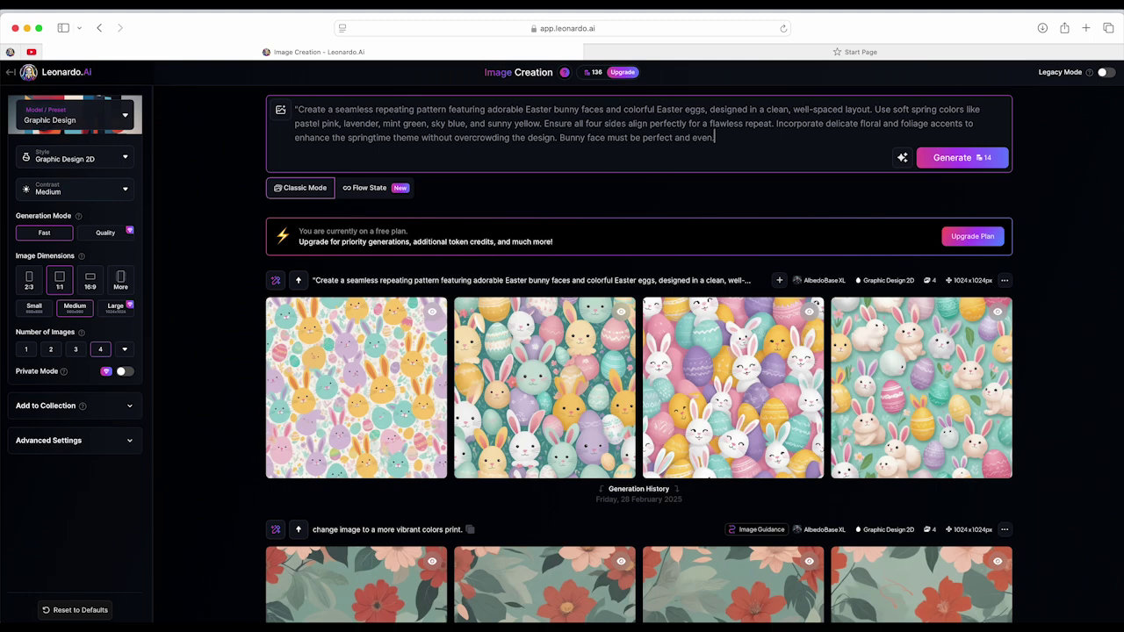
Add "Bunny face must be perfect and even." to the prompt and generate prints with Illustrative Albedo in 3D Render style.
{"action": "type", "text": "\""}
{"action": "left_click", "coordinate": [74, 114]}
{"action": "left_click", "coordinate": [379, 264]}
{"action": "left_click", "coordinate": [74, 158]}
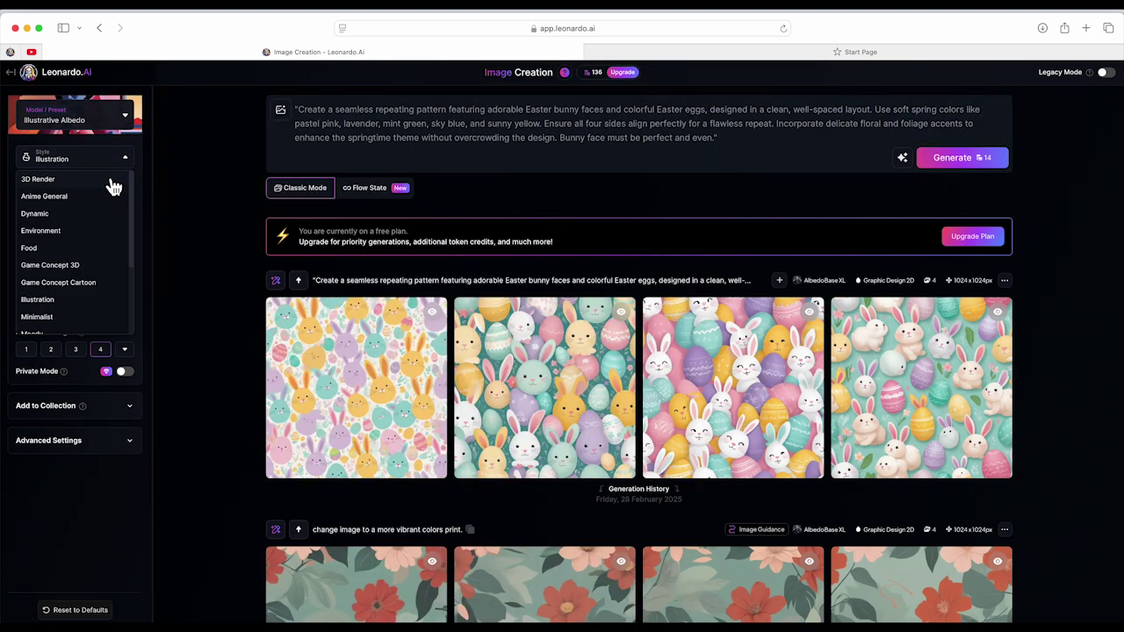
{"action": "left_click", "coordinate": [112, 180]}
{"action": "left_click", "coordinate": [962, 157]}
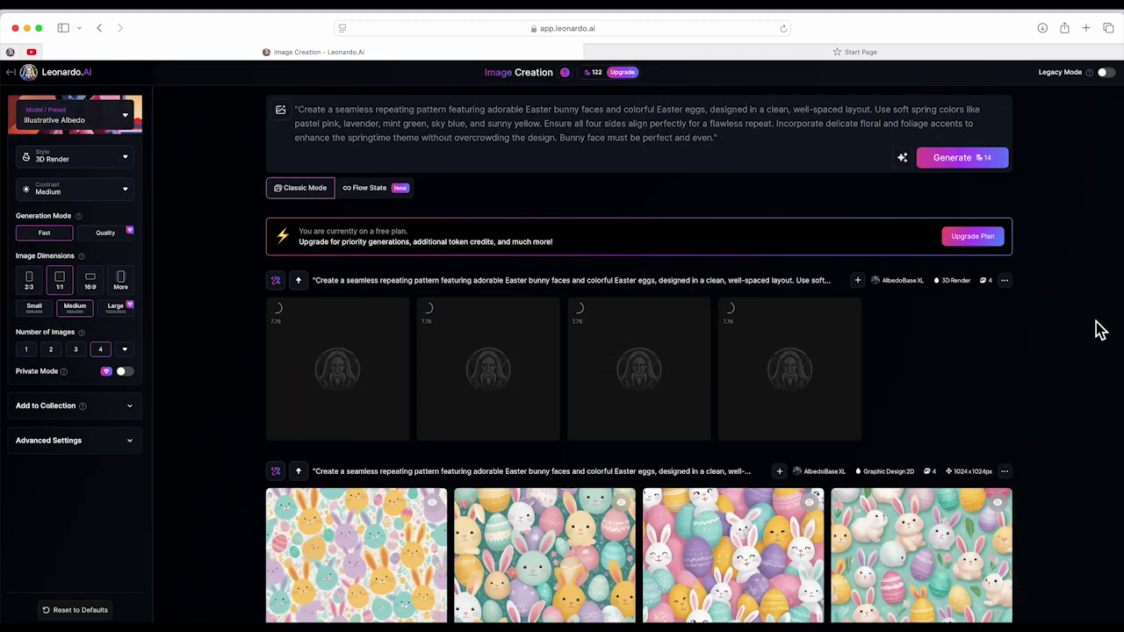
View the 3D Render bunny and egg prints enlarged to compare them.
{"action": "left_click", "coordinate": [380, 373]}
{"action": "left_click", "coordinate": [836, 353]}
{"action": "left_click", "coordinate": [794, 96]}
Change the style to Illustration, generate another set of Easter prints, and compare the sets.
{"action": "left_click", "coordinate": [75, 158]}
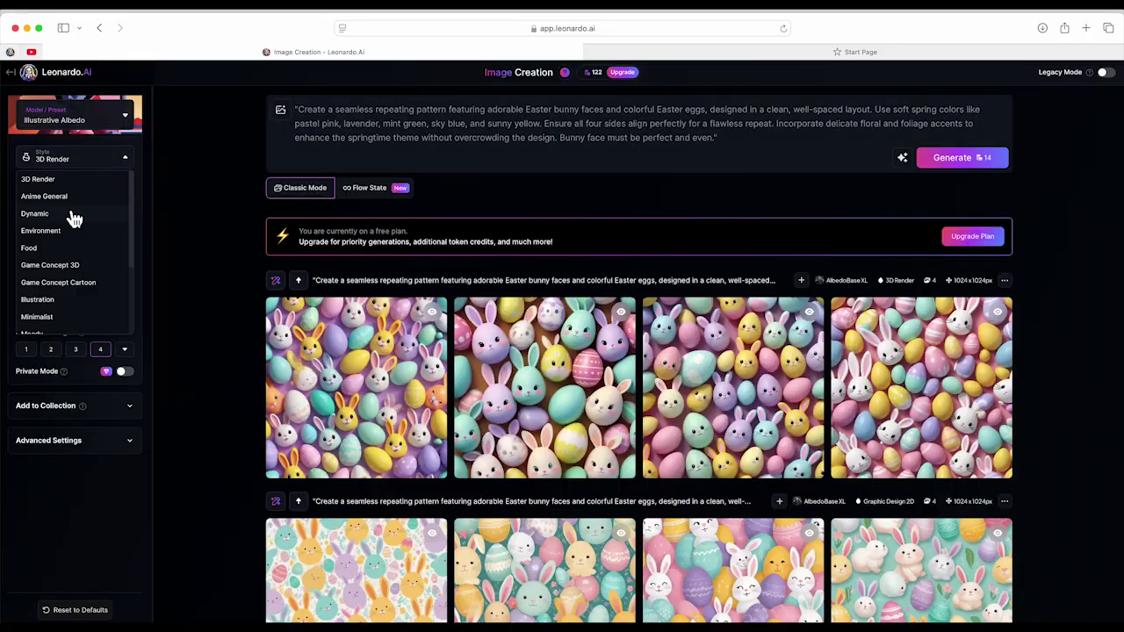
{"action": "left_click", "coordinate": [75, 299]}
{"action": "left_click", "coordinate": [962, 158]}
{"action": "scroll", "coordinate": [1084, 288], "scroll_direction": "down", "scroll_amount": 4}
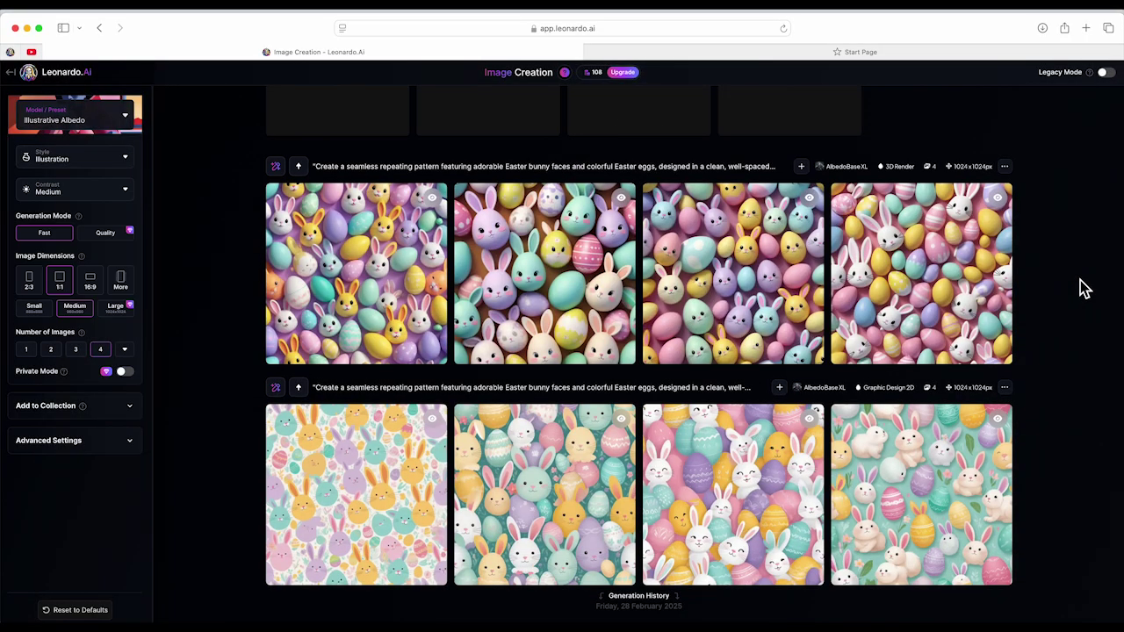
{"action": "scroll", "coordinate": [1084, 288], "scroll_direction": "up", "scroll_amount": 4}
{"action": "scroll", "coordinate": [609, 152], "scroll_direction": "down", "scroll_amount": 3}
{"action": "scroll", "coordinate": [608, 152], "scroll_direction": "up", "scroll_amount": 3}
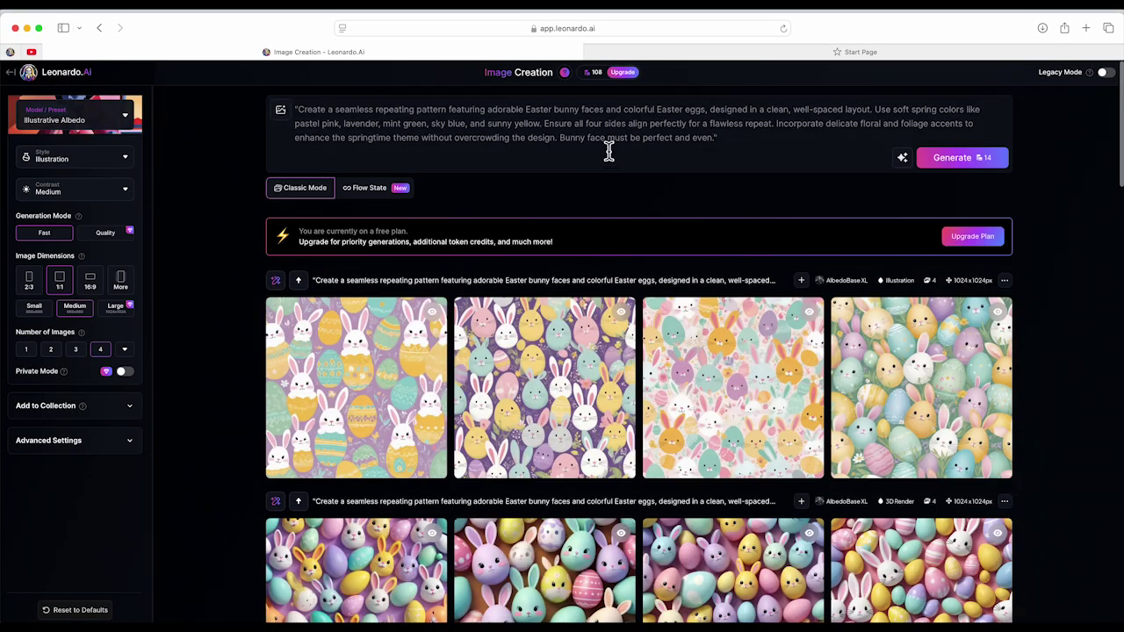
Delete lavender from the prompt's color list and replace mint green with off-white.
{"action": "left_click", "coordinate": [381, 129]}
{"action": "key", "text": "BackSpace"}
{"action": "key", "text": "BackSpace"}
{"action": "key", "text": "BackSpace"}
{"action": "key", "text": "BackSpace"}
{"action": "key", "text": "BackSpace"}
{"action": "key", "text": "BackSpace"}
{"action": "key", "text": "BackSpace"}
{"action": "key", "text": "BackSpace"}
{"action": "key", "text": "BackSpace"}
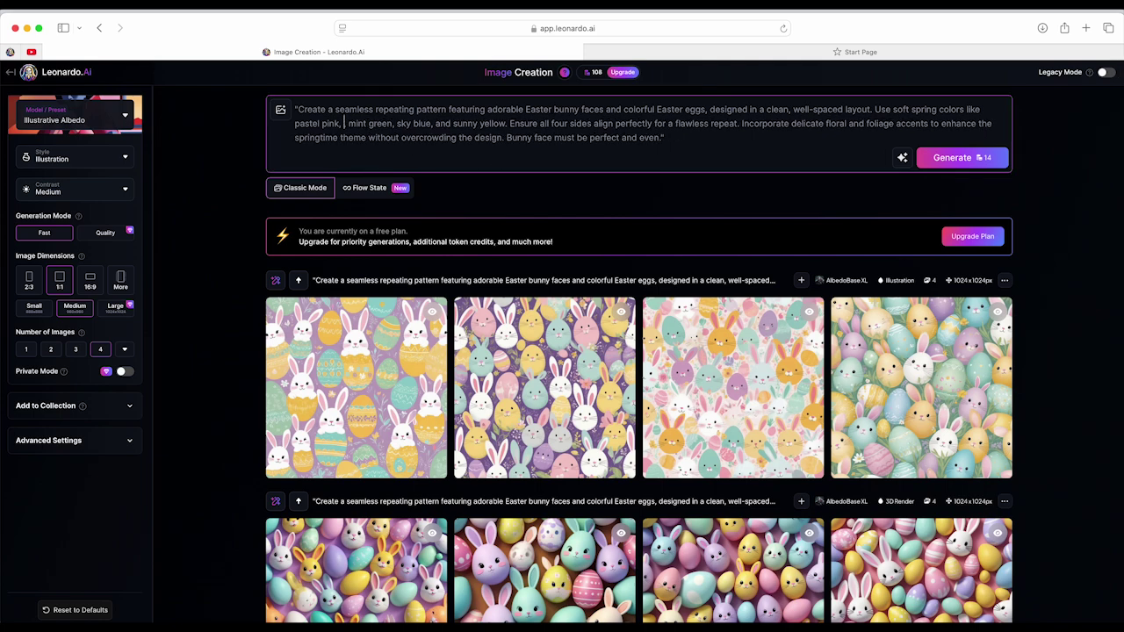
{"action": "key", "text": "Right"}
{"action": "key", "text": "Right"}
{"action": "key", "text": "Right"}
{"action": "key", "text": "Right"}
{"action": "key", "text": "Right"}
{"action": "key", "text": "Right"}
{"action": "key", "text": "Right"}
{"action": "key", "text": "Right"}
{"action": "key", "text": "Right"}
{"action": "key", "text": "Right"}
{"action": "key", "text": "Right"}
{"action": "key", "text": "Right"}
{"action": "key", "text": "BackSpace"}
{"action": "key", "text": "BackSpace"}
{"action": "key", "text": "BackSpace"}
{"action": "key", "text": "BackSpace"}
{"action": "key", "text": "BackSpace"}
{"action": "key", "text": "BackSpace"}
{"action": "key", "text": "BackSpace"}
{"action": "key", "text": "BackSpace"}
{"action": "key", "text": "BackSpace"}
{"action": "key", "text": "BackSpace"}
{"action": "key", "text": "BackSpace"}
{"action": "key", "text": "BackSpace"}
{"action": "type", "text": "off-white,"}
Change the prompt's remaining blue and yellow shades to pastel blue and pastel yellow.
{"action": "key", "text": "Right"}
{"action": "key", "text": "Right"}
{"action": "key", "text": "Right"}
{"action": "key", "text": "Right"}
{"action": "key", "text": "BackSpace"}
{"action": "key", "text": "BackSpace"}
{"action": "key", "text": "BackSpace"}
{"action": "type", "text": "pastel"}
{"action": "key", "text": "Right"}
{"action": "key", "text": "Right"}
{"action": "key", "text": "Right"}
{"action": "key", "text": "Right"}
{"action": "key", "text": "Right"}
{"action": "key", "text": "Right"}
{"action": "key", "text": "Right"}
{"action": "key", "text": "Right"}
{"action": "key", "text": "Right"}
{"action": "key", "text": "Right"}
{"action": "key", "text": "Right"}
{"action": "key", "text": "Right"}
{"action": "key", "text": "Right"}
{"action": "key", "text": "Right"}
{"action": "key", "text": "Right"}
{"action": "key", "text": "Right"}
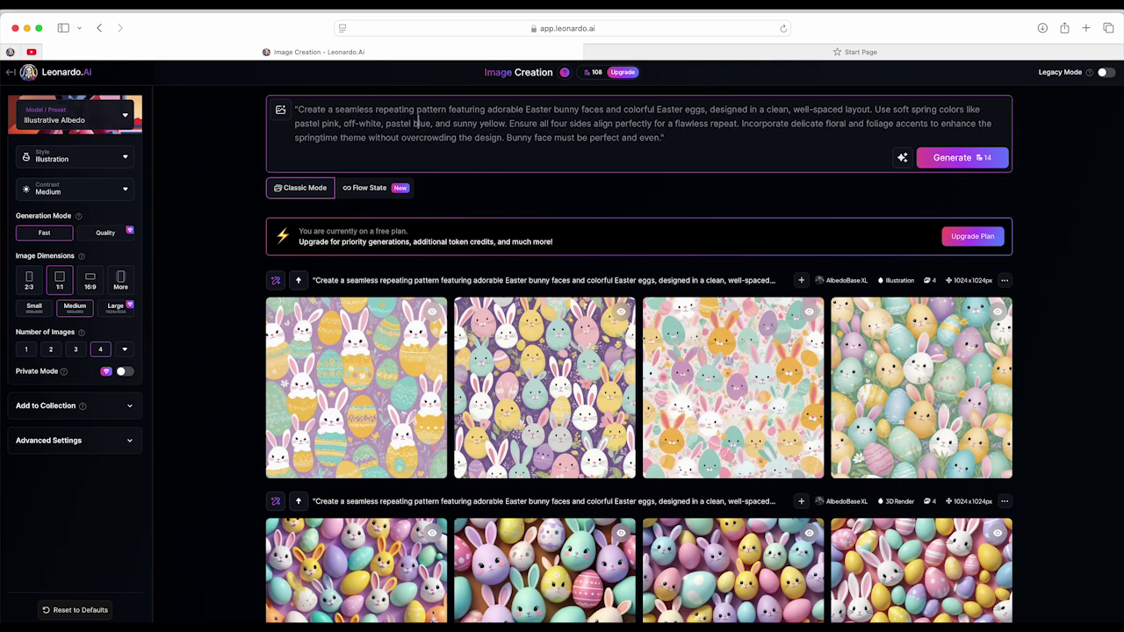
{"action": "key", "text": "BackSpace"}
{"action": "key", "text": "BackSpace"}
{"action": "key", "text": "BackSpace"}
{"action": "key", "text": "BackSpace"}
{"action": "key", "text": "BackSpace"}
{"action": "type", "text": "pastel"}
Generate Easter prints from the revised prompt with the Lifelike Vision preset and the Fashion style.
{"action": "left_click", "coordinate": [124, 116]}
{"action": "left_click", "coordinate": [557, 270]}
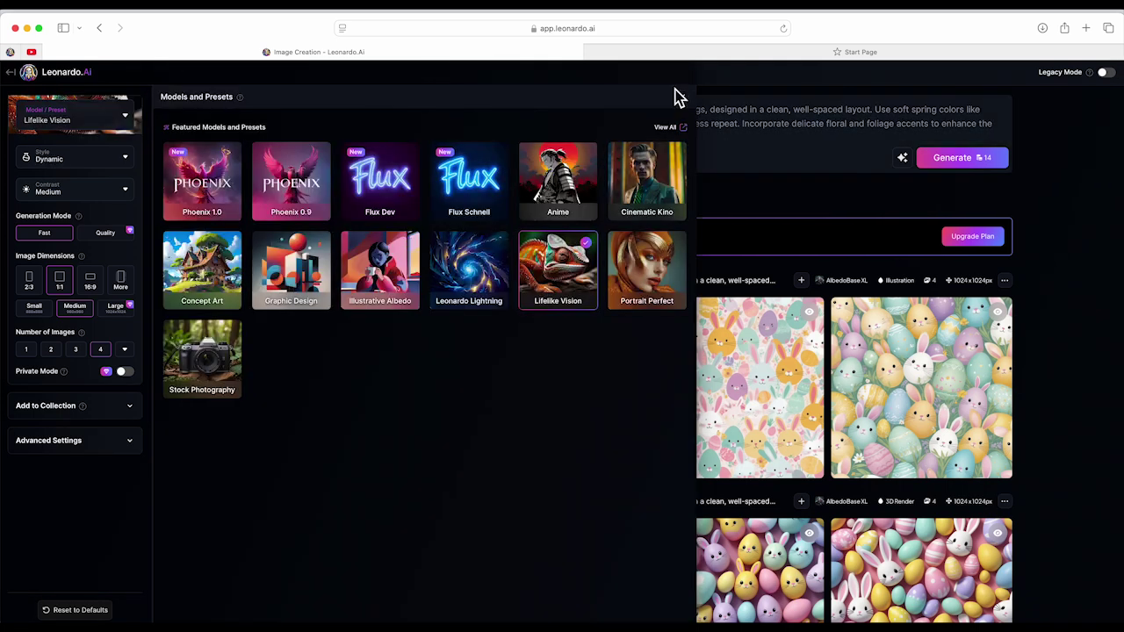
{"action": "left_click", "coordinate": [128, 163]}
{"action": "left_click", "coordinate": [39, 283]}
{"action": "left_click", "coordinate": [682, 96]}
{"action": "left_click", "coordinate": [1004, 156]}
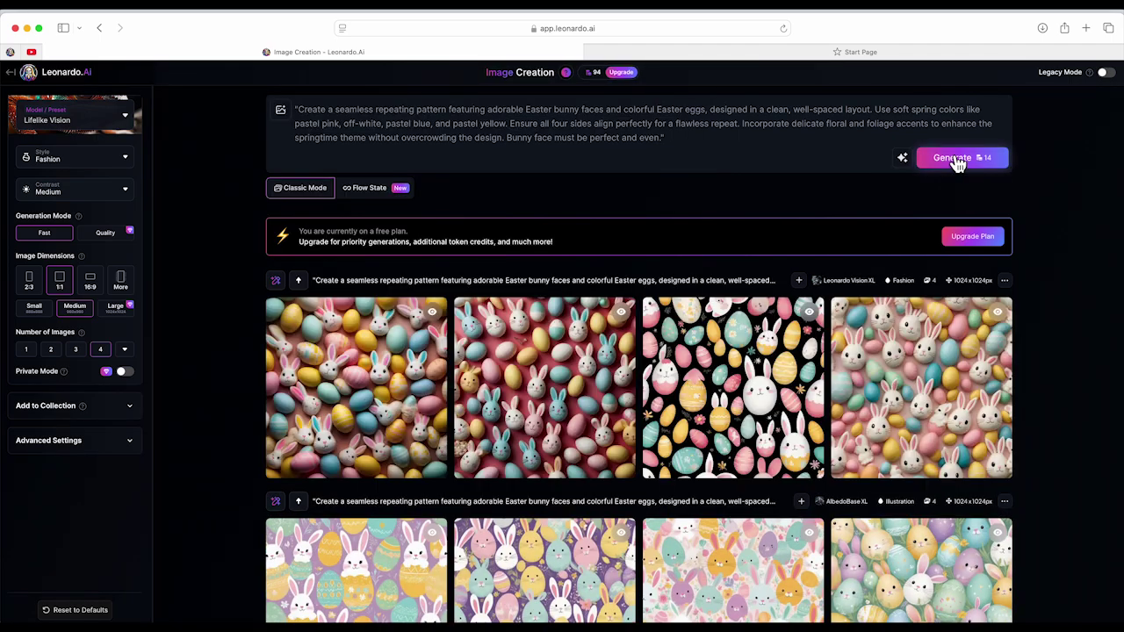
Page through the newly generated Lifelike Vision prints at full size.
{"action": "left_click", "coordinate": [357, 386]}
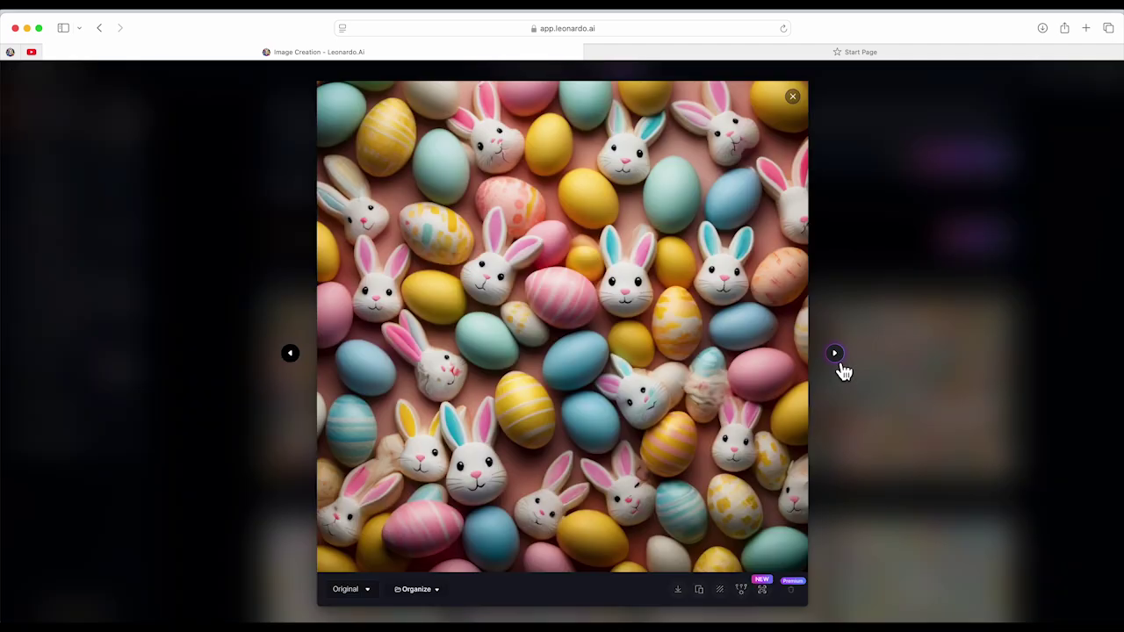
{"action": "left_click", "coordinate": [839, 359]}
{"action": "left_click", "coordinate": [839, 359]}
{"action": "left_click", "coordinate": [839, 359]}
{"action": "left_click", "coordinate": [838, 359]}
{"action": "left_click", "coordinate": [794, 96]}
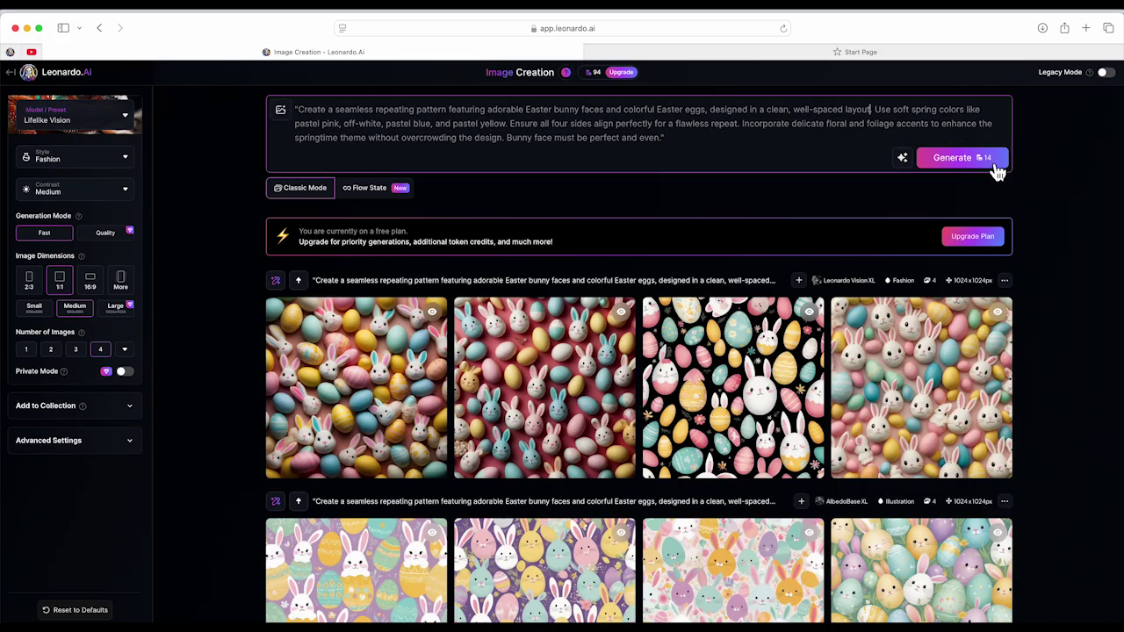
Add "simple" to the prompt's layout description and delete "and colorful Easter eggs" from it.
{"action": "type", "text": "simple"}
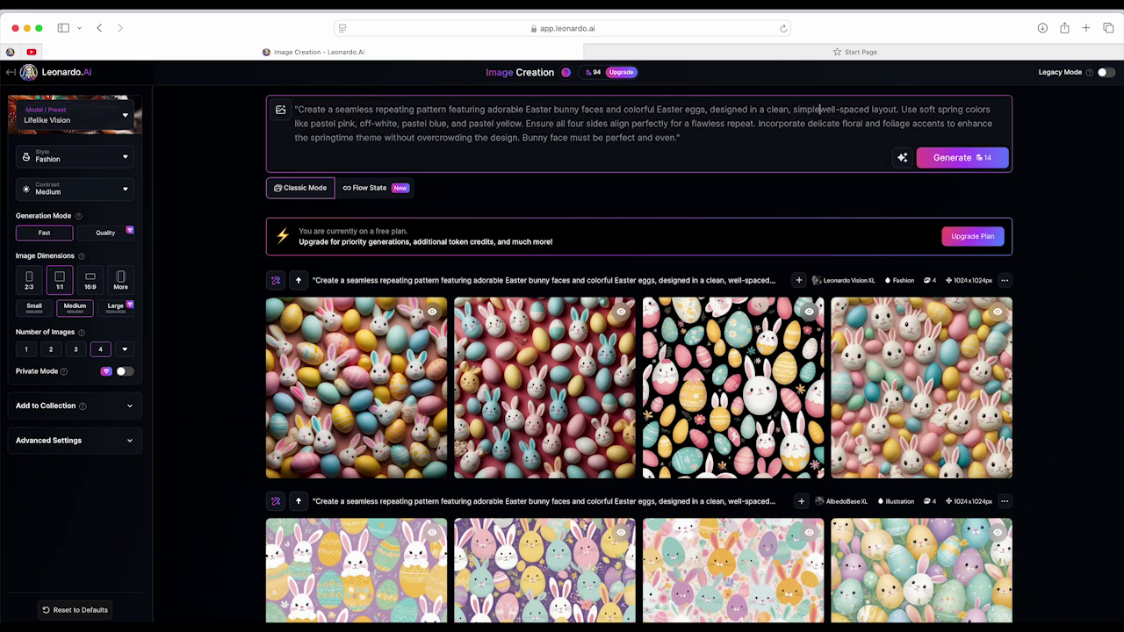
{"action": "left_click", "coordinate": [707, 114]}
{"action": "key", "text": "BackSpace"}
{"action": "key", "text": "BackSpace"}
{"action": "key", "text": "BackSpace"}
{"action": "key", "text": "BackSpace"}
{"action": "key", "text": "BackSpace"}
{"action": "key", "text": "BackSpace"}
{"action": "key", "text": "BackSpace"}
{"action": "key", "text": "BackSpace"}
{"action": "key", "text": "BackSpace"}
{"action": "key", "text": "BackSpace"}
{"action": "key", "text": "BackSpace"}
{"action": "key", "text": "BackSpace"}
{"action": "key", "text": "BackSpace"}
{"action": "key", "text": "BackSpace"}
{"action": "key", "text": "BackSpace"}
{"action": "key", "text": "BackSpace"}
{"action": "key", "text": "BackSpace"}
{"action": "key", "text": "BackSpace"}
{"action": "key", "text": "BackSpace"}
{"action": "key", "text": "BackSpace"}
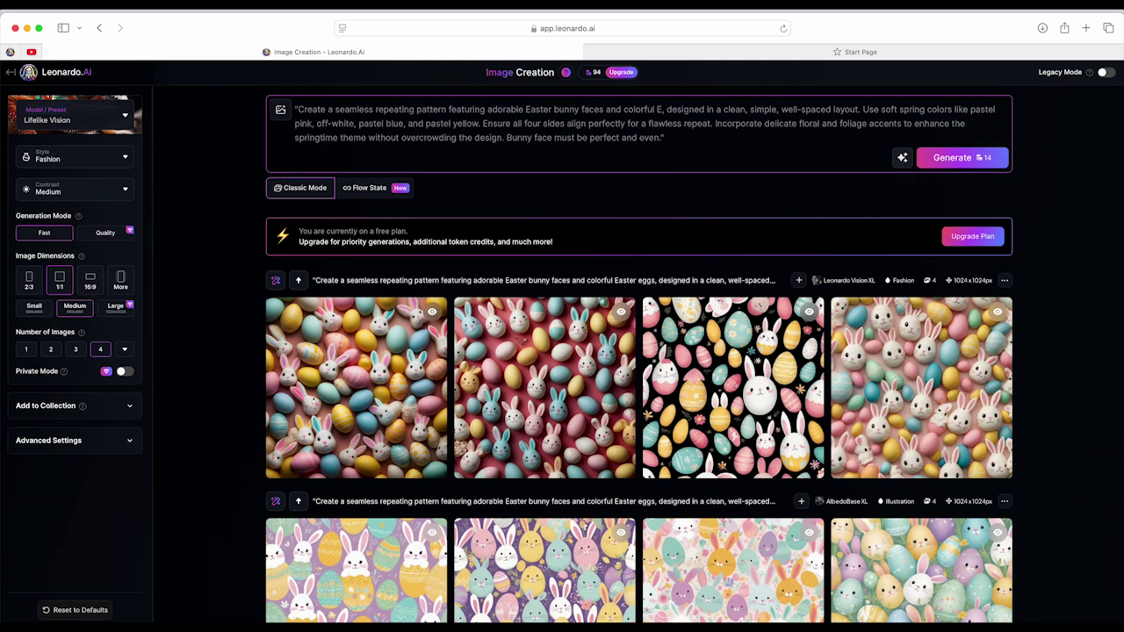
Generate bunny-face prints with the Phoenix 1.0 preset and the Graphic Design Pop Art style.
{"action": "left_click", "coordinate": [128, 123]}
{"action": "left_click", "coordinate": [225, 183]}
{"action": "left_click", "coordinate": [122, 189]}
{"action": "scroll", "coordinate": [115, 239], "scroll_direction": "down", "scroll_amount": 3}
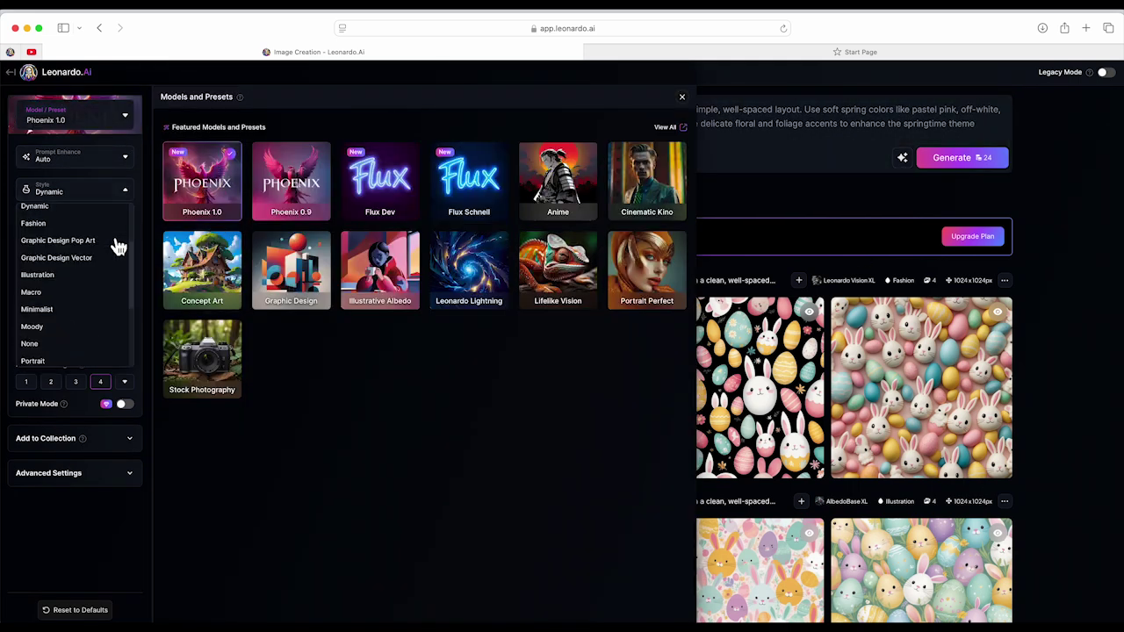
{"action": "left_click", "coordinate": [101, 215]}
{"action": "left_click", "coordinate": [933, 160]}
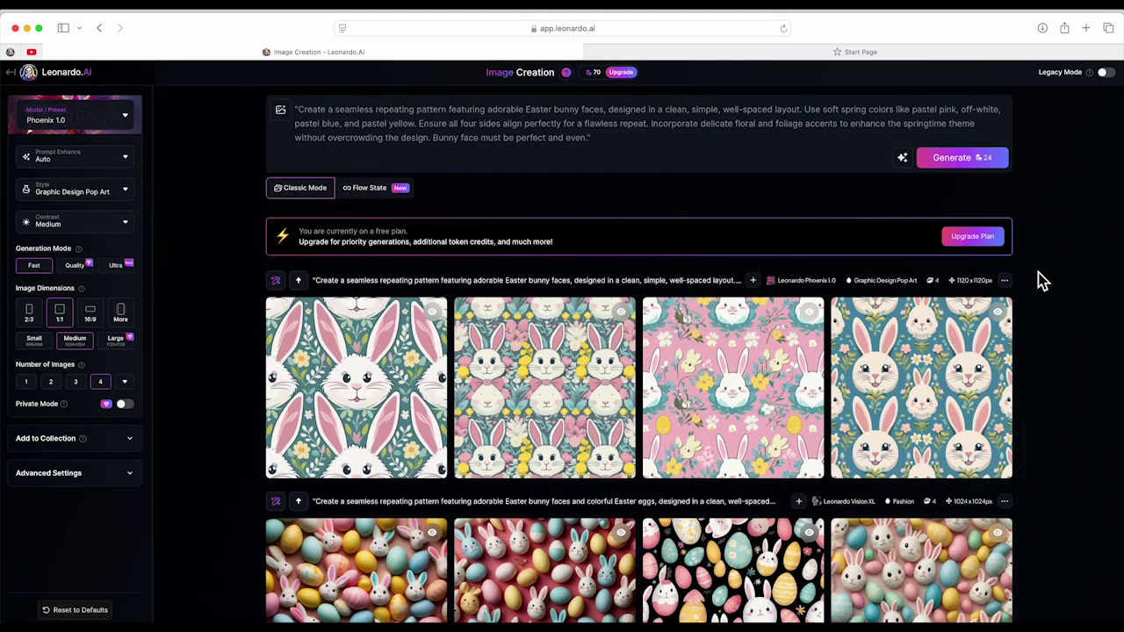
Page through the Phoenix 1.0 bunny prints at full size.
{"action": "left_click", "coordinate": [357, 389]}
{"action": "left_click", "coordinate": [837, 355]}
{"action": "left_click", "coordinate": [837, 355]}
{"action": "left_click", "coordinate": [839, 358]}
{"action": "left_click", "coordinate": [796, 96]}
Generate bunny-face prints with the Graphic Design preset and the Graphic Design Minimalist style.
{"action": "left_click", "coordinate": [130, 124]}
{"action": "left_click", "coordinate": [291, 266]}
{"action": "left_click", "coordinate": [133, 165]}
{"action": "scroll", "coordinate": [112, 230], "scroll_direction": "down", "scroll_amount": 1}
{"action": "left_click", "coordinate": [113, 231]}
{"action": "left_click", "coordinate": [960, 125]}
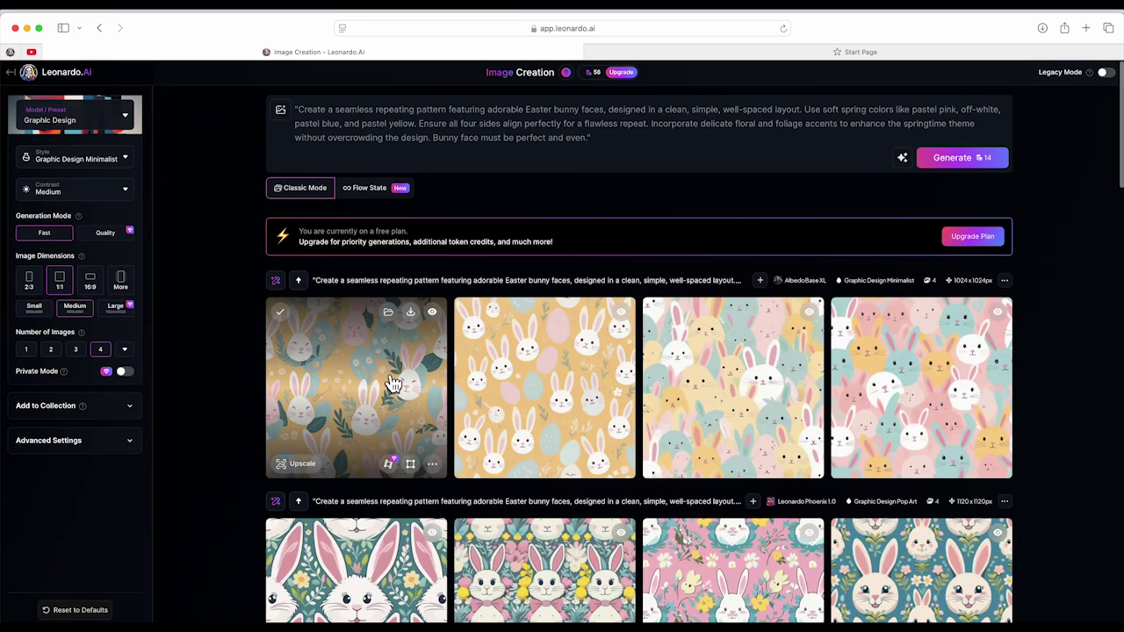
View the Graphic Design prints at full size and download the pink one with white, yellow and teal bunny faces.
{"action": "left_click", "coordinate": [391, 384]}
{"action": "left_click", "coordinate": [835, 354]}
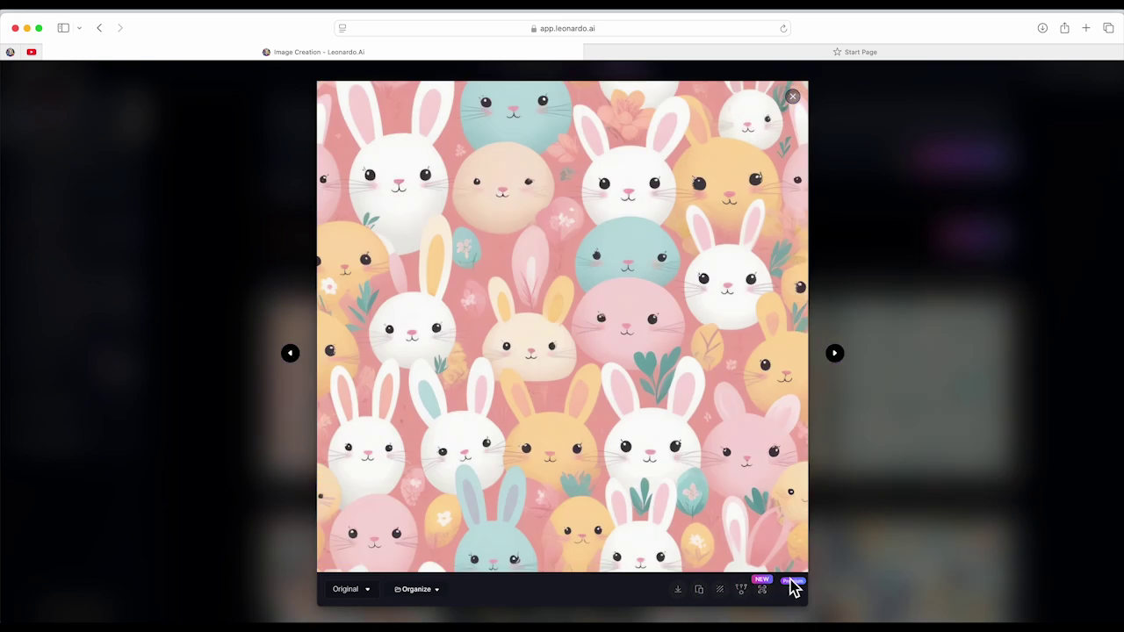
{"action": "left_click", "coordinate": [678, 590]}
{"action": "left_click", "coordinate": [795, 99]}
{"action": "scroll", "coordinate": [562, 351], "scroll_direction": "down", "scroll_amount": 5}
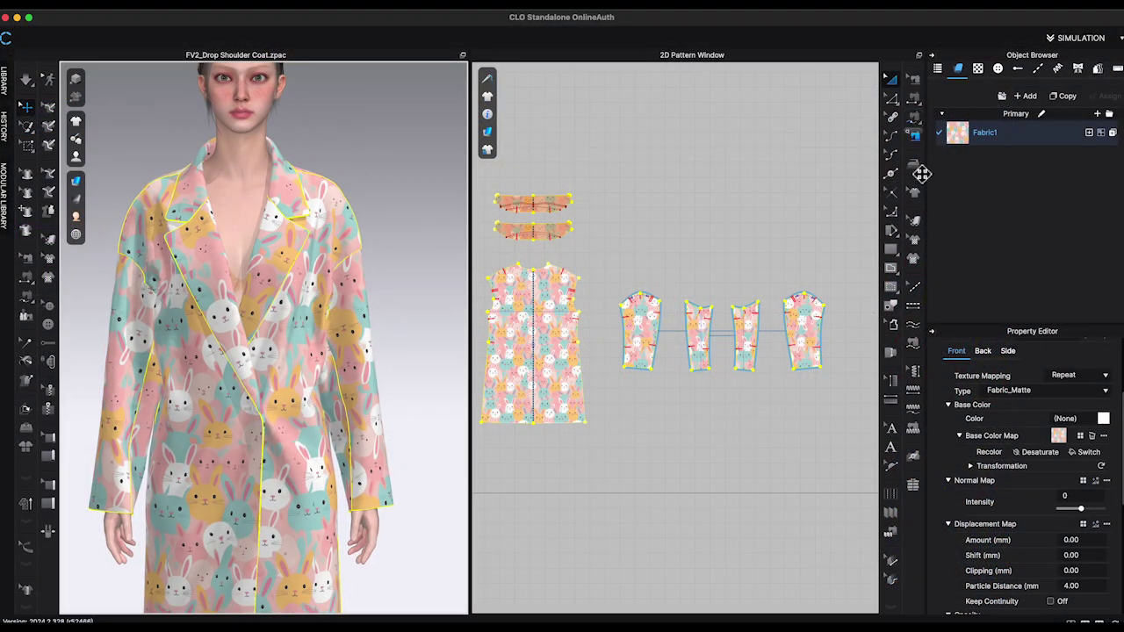
In CLO, use Edit Texture to enlarge the bunny print on the coat and reduce its scale again, checking it in 3D.
{"action": "left_click", "coordinate": [914, 222]}
{"action": "left_click", "coordinate": [557, 346]}
{"action": "scroll", "coordinate": [439, 344], "scroll_direction": "up", "scroll_amount": 4}
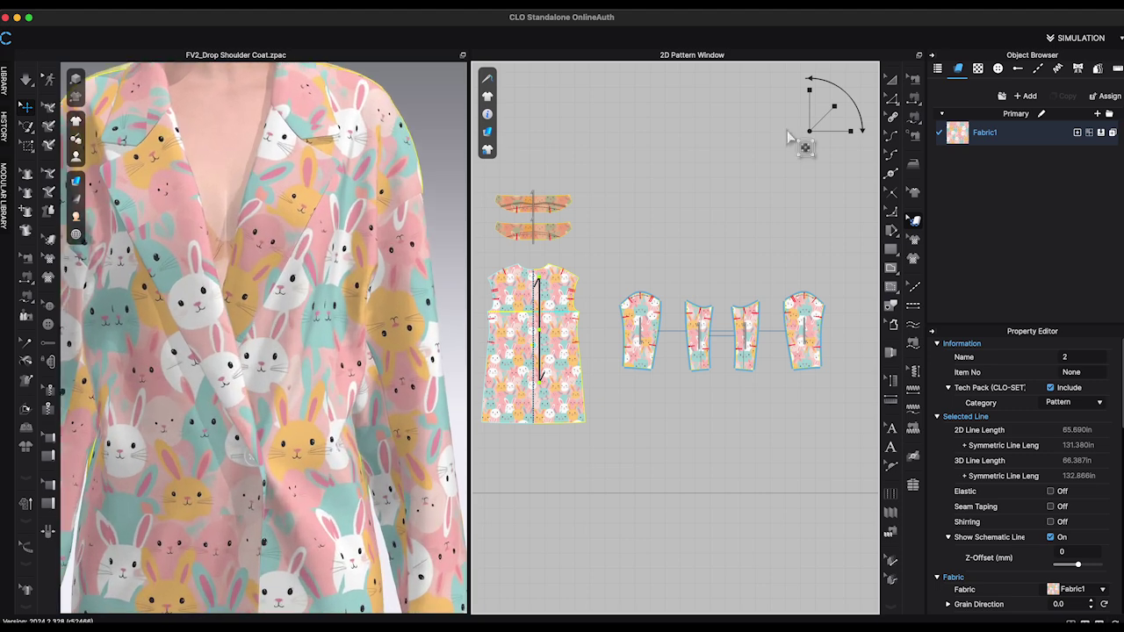
{"action": "left_click_drag", "start_coordinate": [835, 106], "coordinate": [851, 112]}
{"action": "scroll", "coordinate": [316, 307], "scroll_direction": "down", "scroll_amount": 5}
{"action": "right_click_drag", "start_coordinate": [336, 317], "coordinate": [367, 325]}
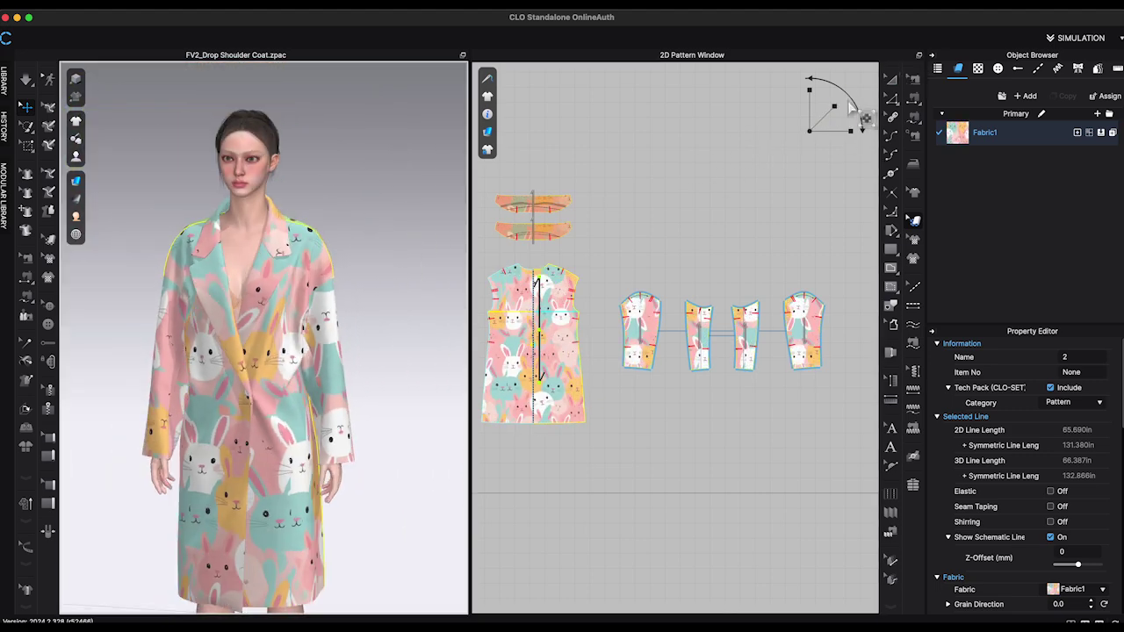
{"action": "left_click_drag", "start_coordinate": [833, 116], "coordinate": [835, 129]}
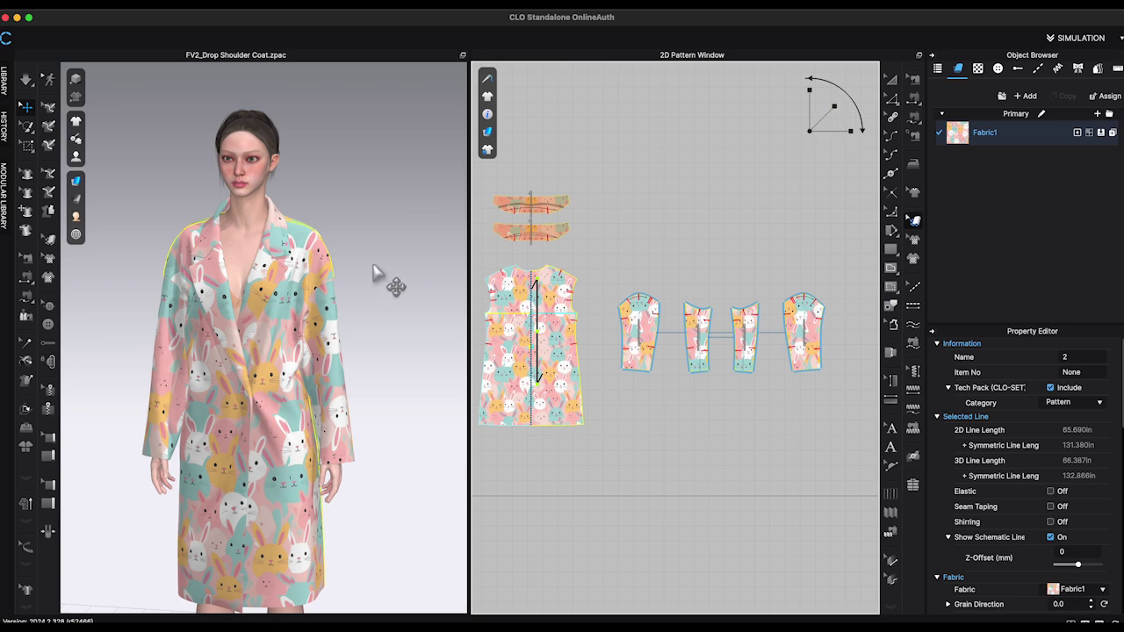
{"action": "scroll", "coordinate": [394, 281], "scroll_direction": "up", "scroll_amount": 5}
Set the material type of the coat's Fabric1 to Fur (Render Only).
{"action": "left_click", "coordinate": [984, 132]}
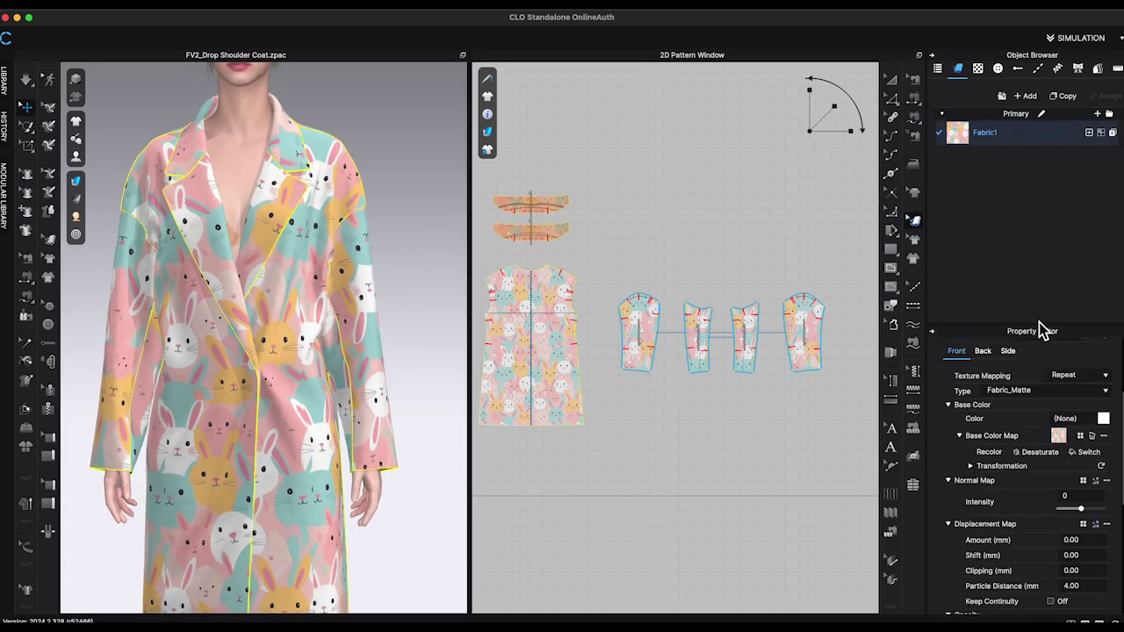
{"action": "scroll", "coordinate": [1054, 396], "scroll_direction": "down", "scroll_amount": 3}
{"action": "left_click", "coordinate": [1103, 349]}
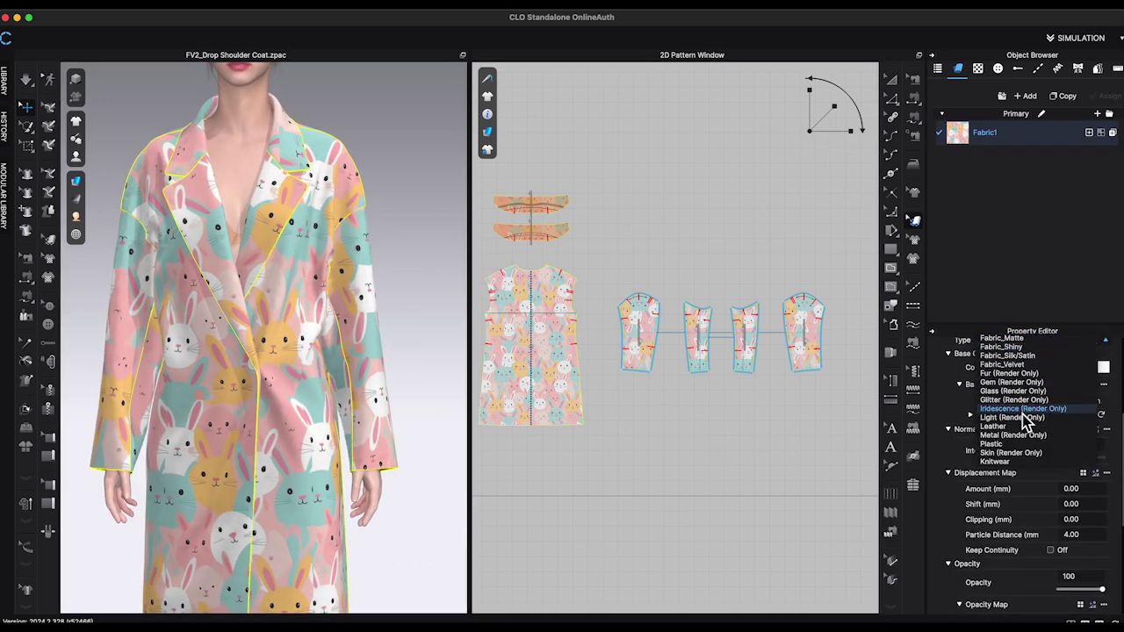
{"action": "left_click", "coordinate": [1009, 374]}
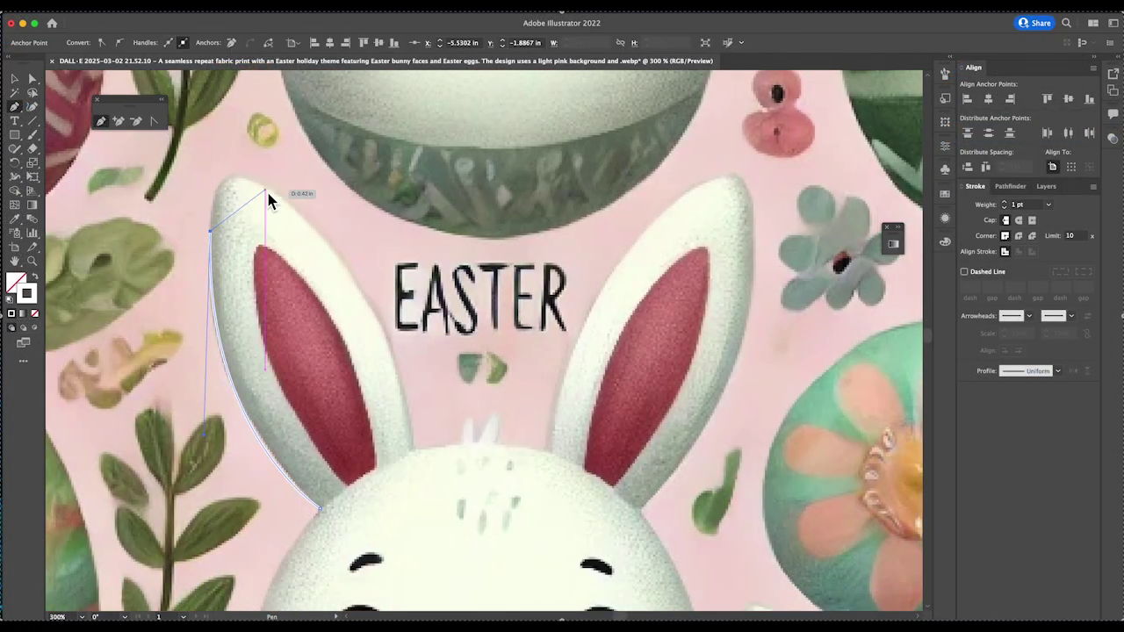
In Illustrator, trace the white bunny's two ears and the top of its head with the Pen tool.
{"action": "left_click_drag", "start_coordinate": [268, 198], "coordinate": [279, 211]}
{"action": "left_click_drag", "start_coordinate": [412, 449], "coordinate": [463, 474]}
{"action": "key", "text": "super+minus"}
{"action": "key", "text": "super+z"}
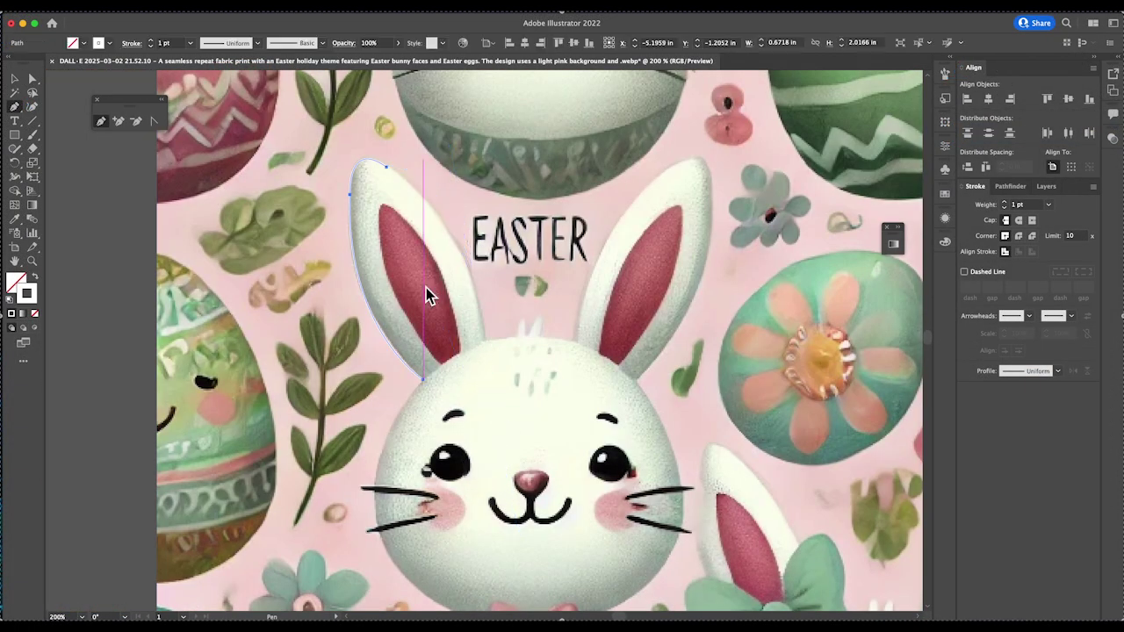
{"action": "left_click", "coordinate": [386, 166]}
{"action": "left_click_drag", "start_coordinate": [484, 341], "coordinate": [502, 472]}
{"action": "left_click", "coordinate": [576, 341]}
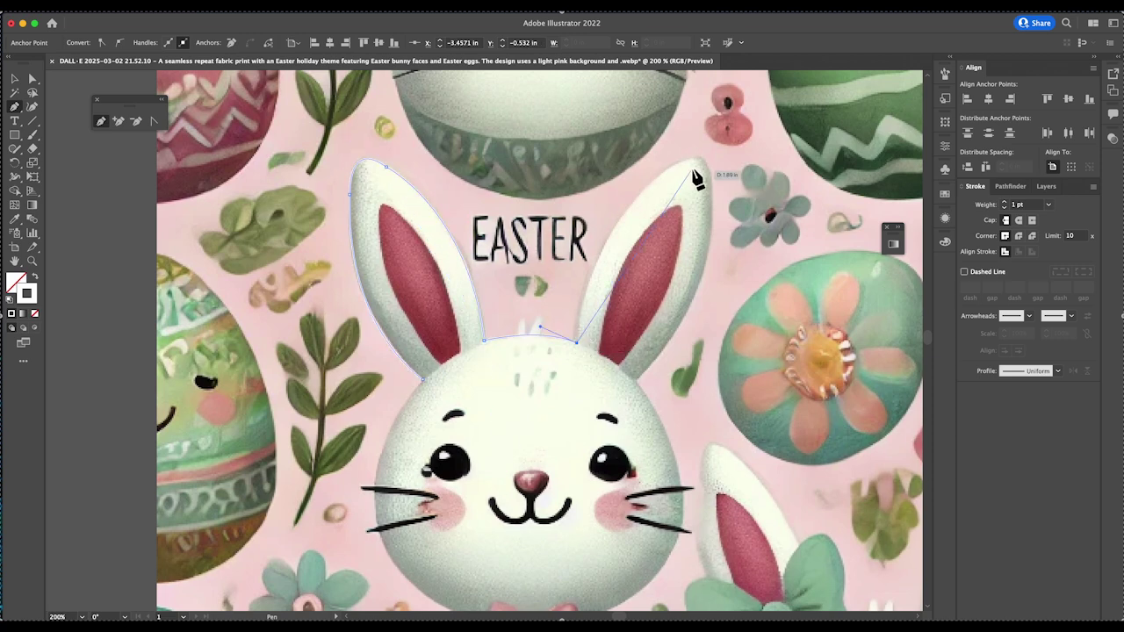
{"action": "left_click_drag", "start_coordinate": [681, 162], "coordinate": [766, 119]}
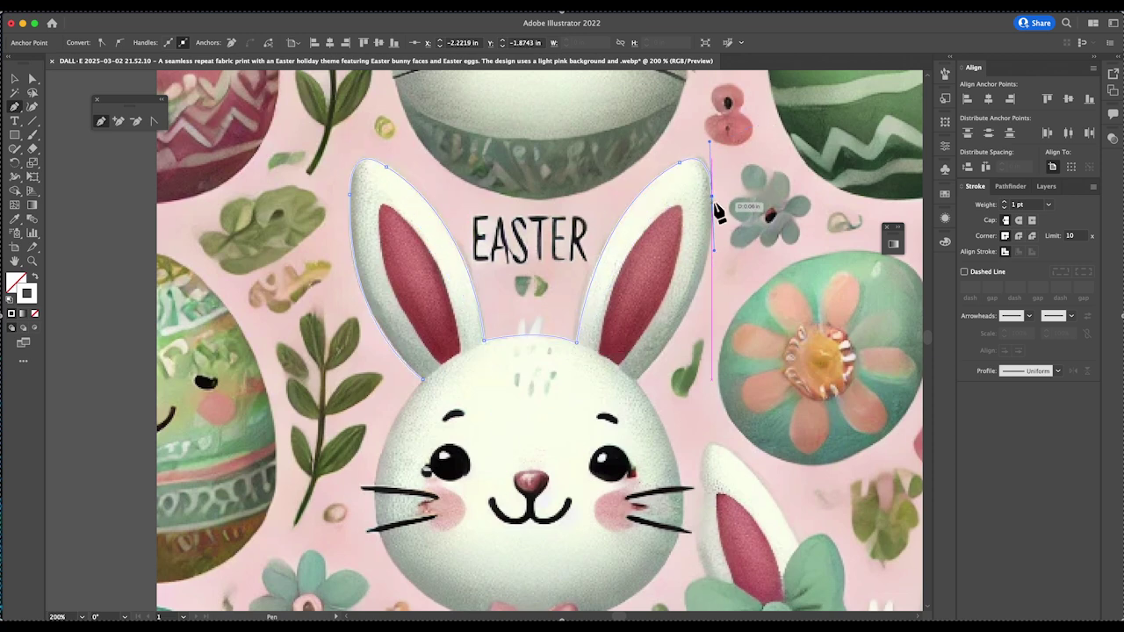
{"action": "left_click_drag", "start_coordinate": [634, 379], "coordinate": [554, 453]}
{"action": "left_click", "coordinate": [634, 380]}
Continue the path down the right side of the bunny's face, including both whisker tips.
{"action": "left_click_drag", "start_coordinate": [689, 426], "coordinate": [670, 313]}
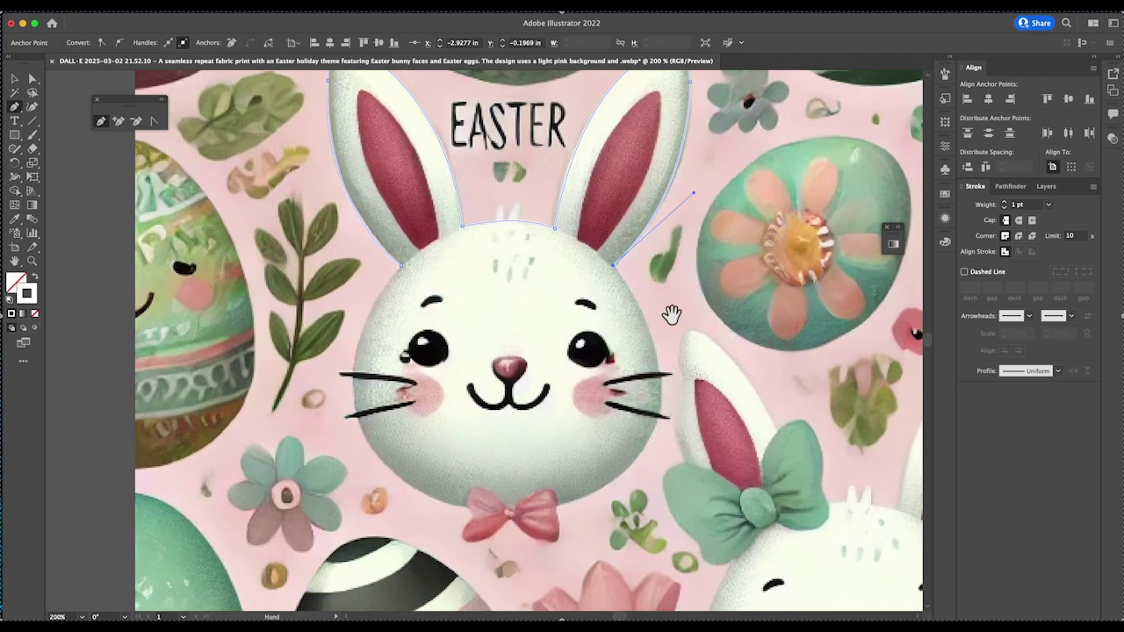
{"action": "left_click_drag", "start_coordinate": [663, 396], "coordinate": [663, 449]}
{"action": "scroll", "coordinate": [661, 416], "scroll_direction": "up", "scroll_amount": 5, "text": "alt"}
{"action": "scroll", "coordinate": [664, 375], "scroll_direction": "down", "scroll_amount": 4, "text": "alt"}
{"action": "left_click_drag", "start_coordinate": [668, 317], "coordinate": [675, 381]}
{"action": "left_click", "coordinate": [689, 320]}
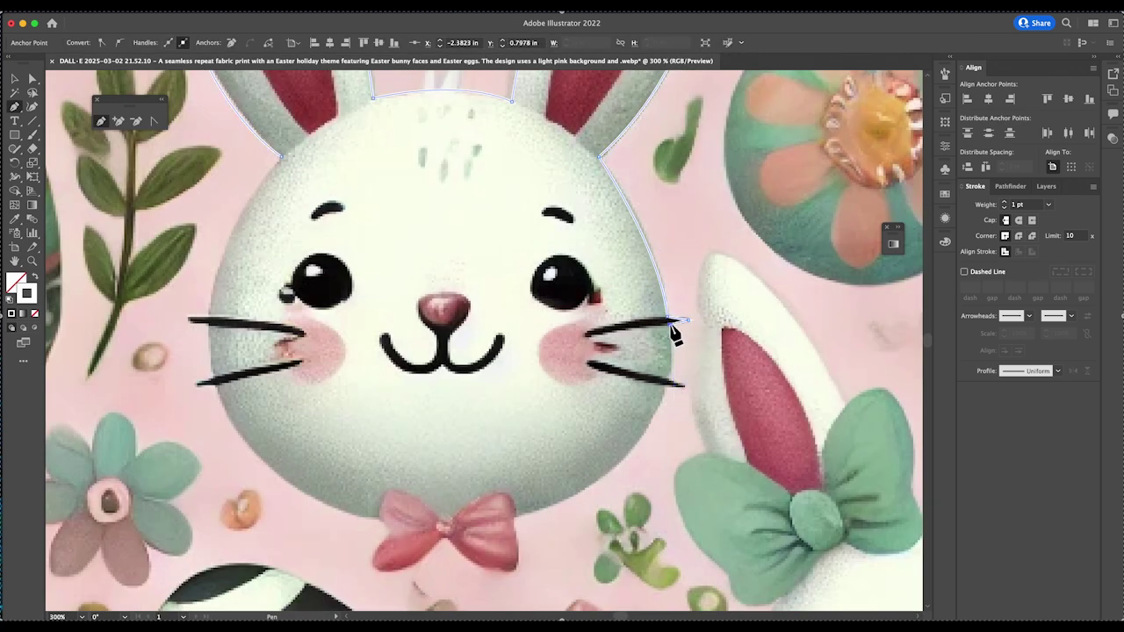
{"action": "left_click", "coordinate": [672, 326]}
{"action": "left_click", "coordinate": [673, 382]}
{"action": "left_click", "coordinate": [686, 388]}
{"action": "left_click", "coordinate": [666, 388]}
Trace the lower right of the bunny's face and around the pink bow below its chin.
{"action": "left_click_drag", "start_coordinate": [517, 516], "coordinate": [492, 569]}
{"action": "left_click", "coordinate": [516, 517]}
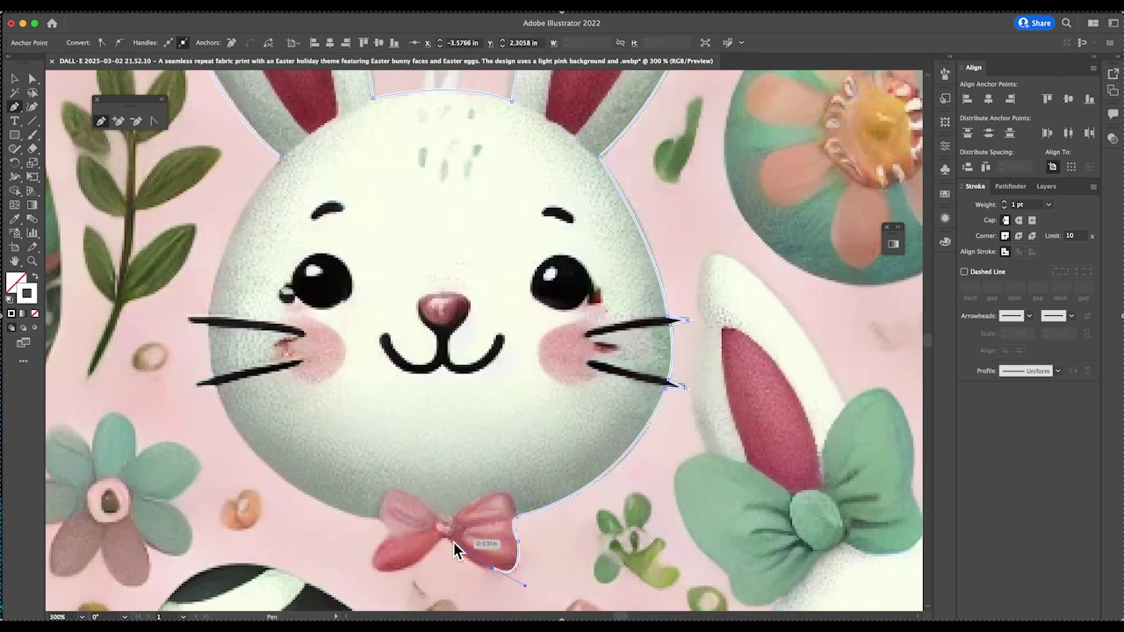
{"action": "left_click_drag", "start_coordinate": [448, 539], "coordinate": [435, 543]}
{"action": "left_click_drag", "start_coordinate": [378, 570], "coordinate": [363, 566]}
{"action": "left_click_drag", "start_coordinate": [389, 539], "coordinate": [397, 530]}
{"action": "left_click", "coordinate": [381, 521]}
Trace the left side of the bunny's face with its whisker tips and close the path at the ear base.
{"action": "left_click_drag", "start_coordinate": [217, 390], "coordinate": [173, 276]}
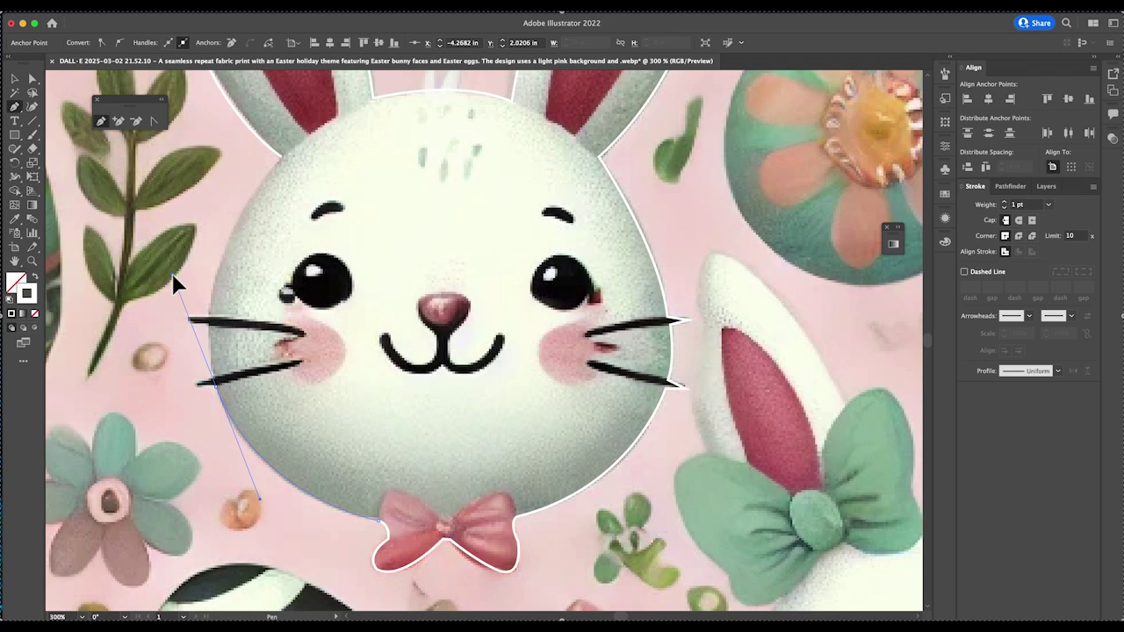
{"action": "left_click", "coordinate": [216, 390]}
{"action": "left_click", "coordinate": [200, 385]}
{"action": "left_click", "coordinate": [213, 379]}
{"action": "left_click_drag", "start_coordinate": [209, 326], "coordinate": [211, 308]}
{"action": "left_click", "coordinate": [209, 326]}
{"action": "left_click", "coordinate": [189, 319]}
{"action": "left_click", "coordinate": [211, 315]}
{"action": "left_click_drag", "start_coordinate": [281, 157], "coordinate": [375, 110]}
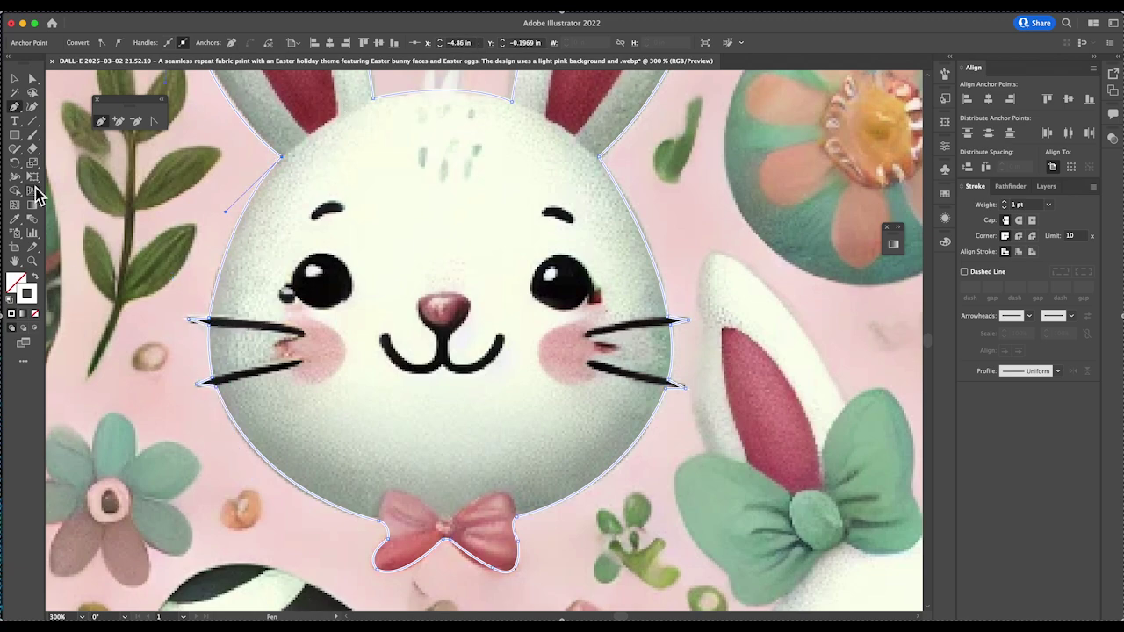
Mask the print image with the traced bunny outline and export the face as a transparent 300 ppi PNG.
{"action": "left_click", "coordinate": [35, 275]}
{"action": "right_click", "coordinate": [400, 276]}
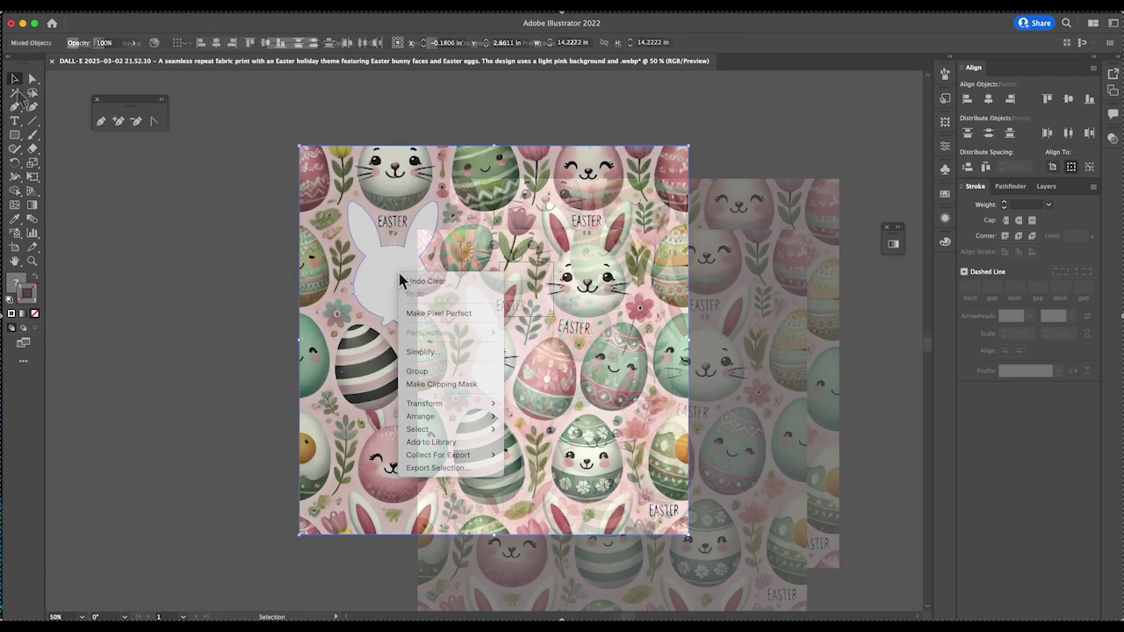
{"action": "left_click", "coordinate": [442, 383]}
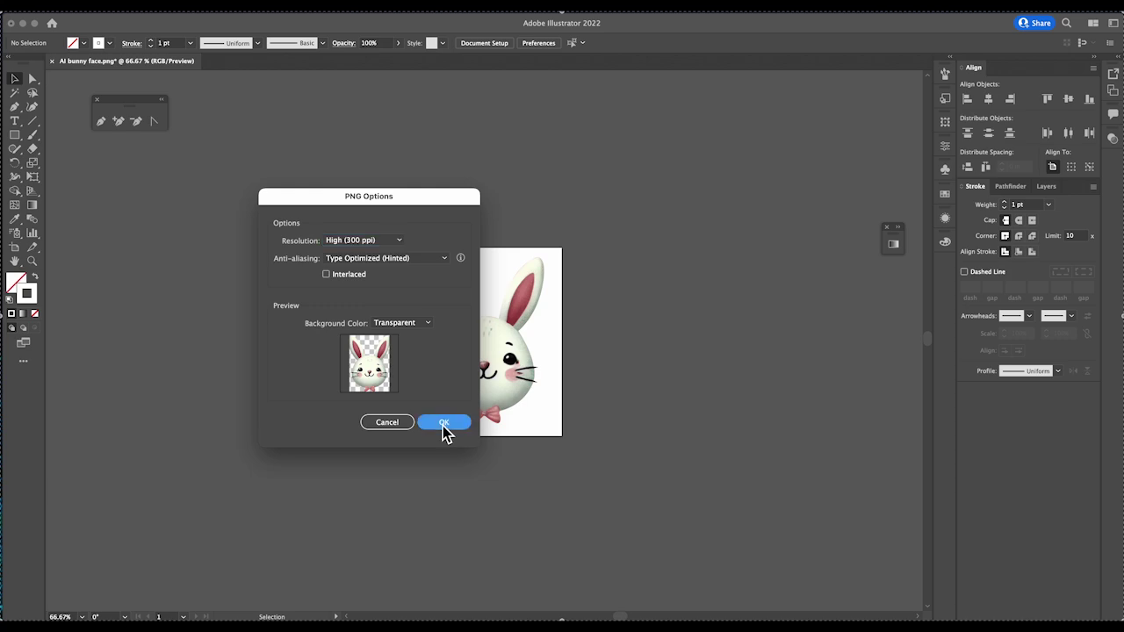
{"action": "left_click", "coordinate": [443, 423]}
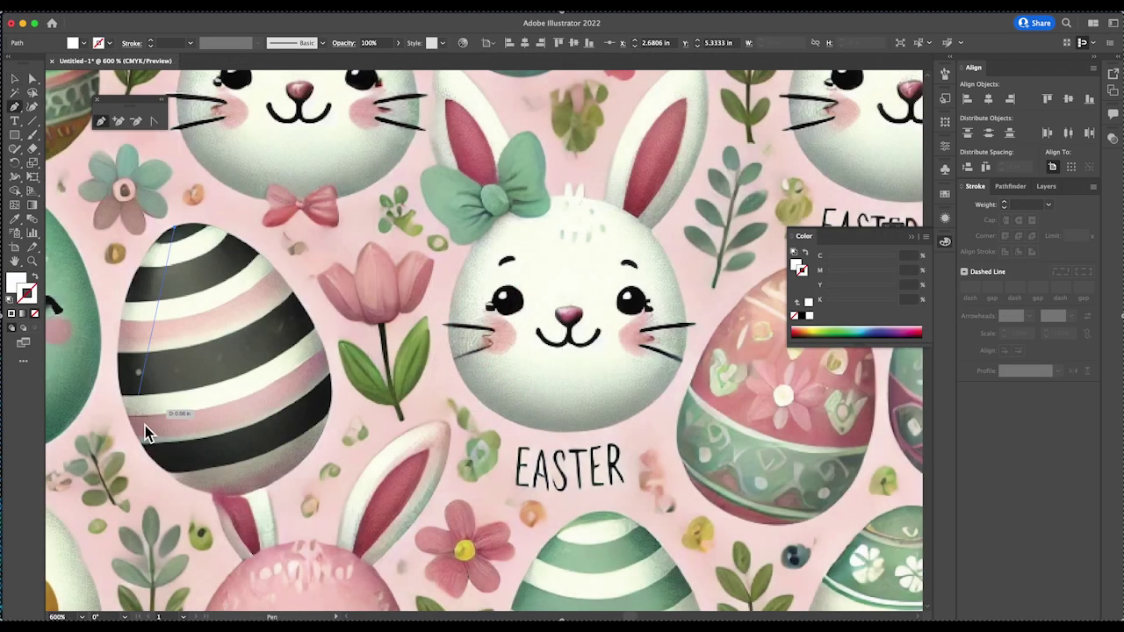
Trace the black-striped egg with a closed Pen tool path.
{"action": "left_click", "coordinate": [139, 434]}
{"action": "left_click_drag", "start_coordinate": [198, 584], "coordinate": [197, 588]}
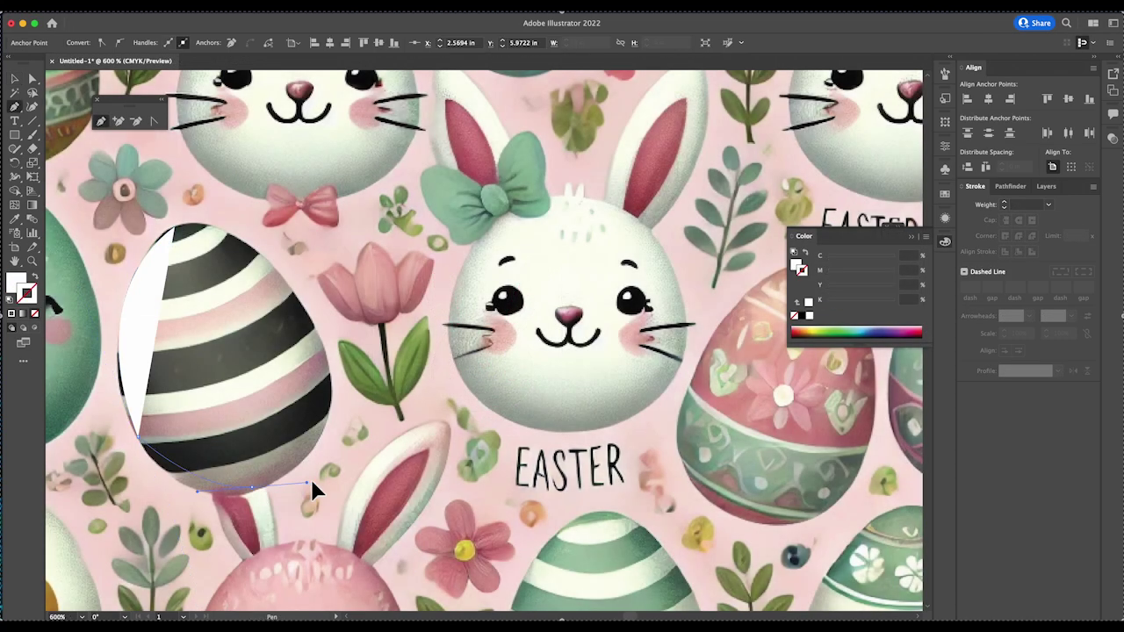
{"action": "left_click", "coordinate": [252, 485]}
{"action": "left_click_drag", "start_coordinate": [306, 310], "coordinate": [265, 238]}
{"action": "left_click_drag", "start_coordinate": [239, 183], "coordinate": [239, 183]}
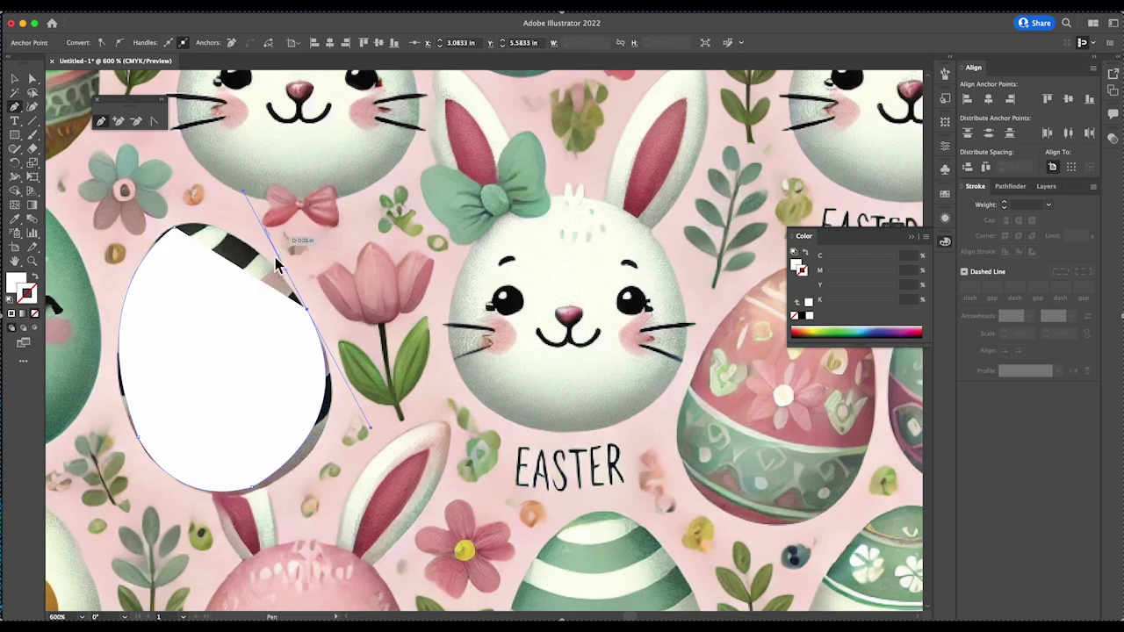
{"action": "left_click", "coordinate": [307, 310]}
{"action": "left_click_drag", "start_coordinate": [175, 228], "coordinate": [106, 250]}
Adjust the curve on the right side of the egg path to match the egg's edge.
{"action": "left_click", "coordinate": [32, 79]}
{"action": "left_click", "coordinate": [307, 309]}
{"action": "left_click_drag", "start_coordinate": [375, 439], "coordinate": [384, 455]}
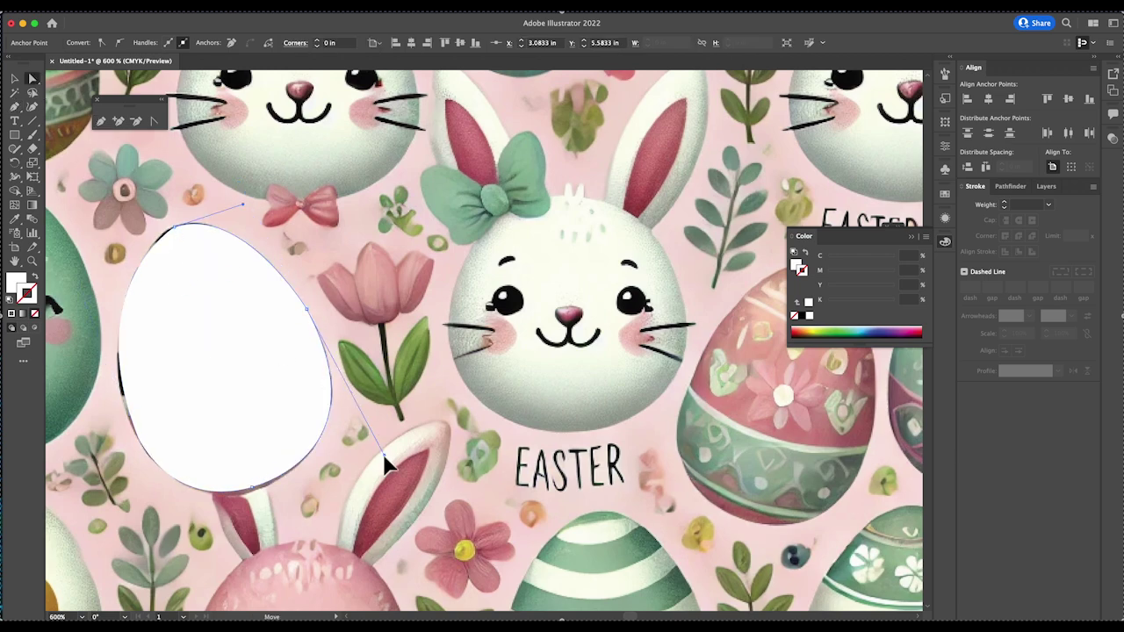
{"action": "left_click", "coordinate": [252, 488]}
Make a clipping mask from the egg path and the Easter print image.
{"action": "left_click", "coordinate": [21, 79]}
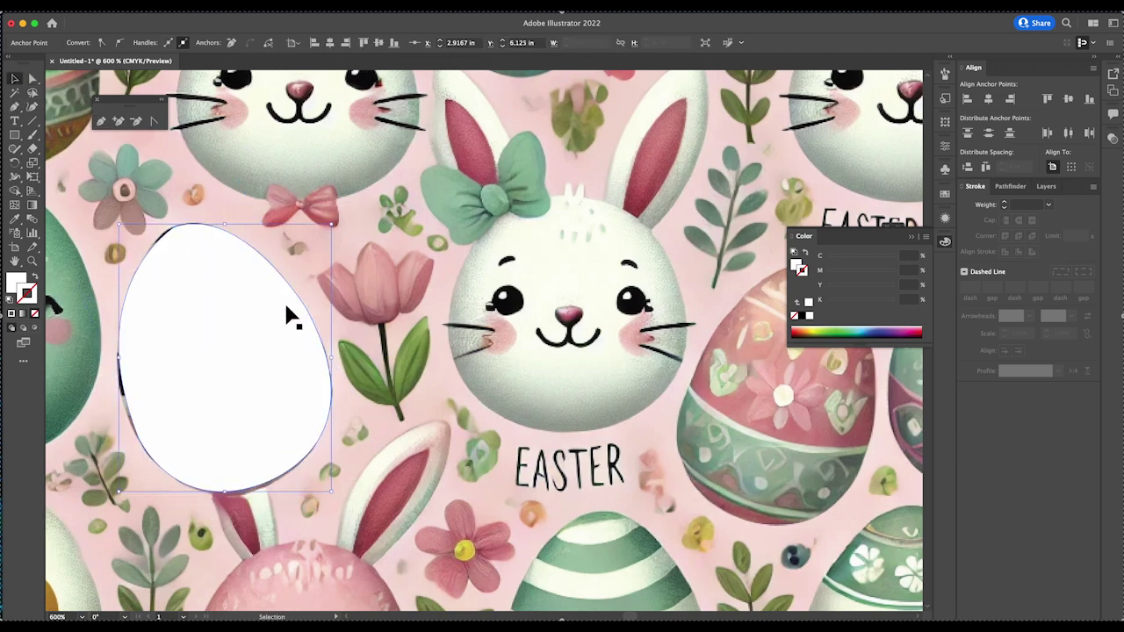
{"action": "key", "text": "super+1"}
{"action": "left_click", "coordinate": [455, 209], "text": "shift"}
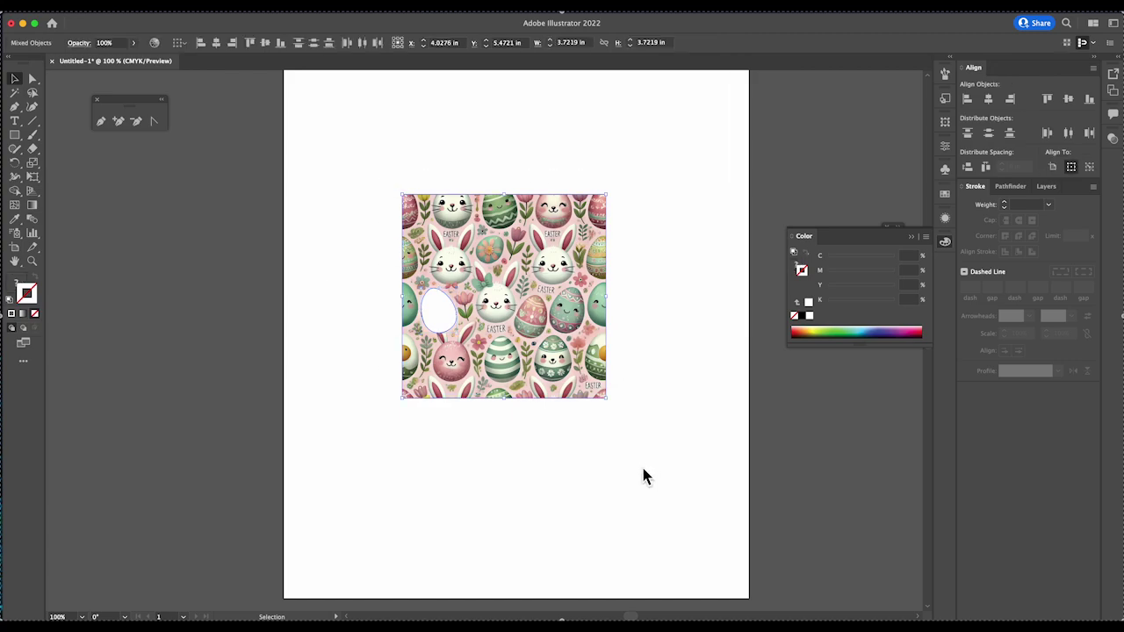
{"action": "right_click", "coordinate": [452, 322]}
{"action": "left_click", "coordinate": [514, 434]}
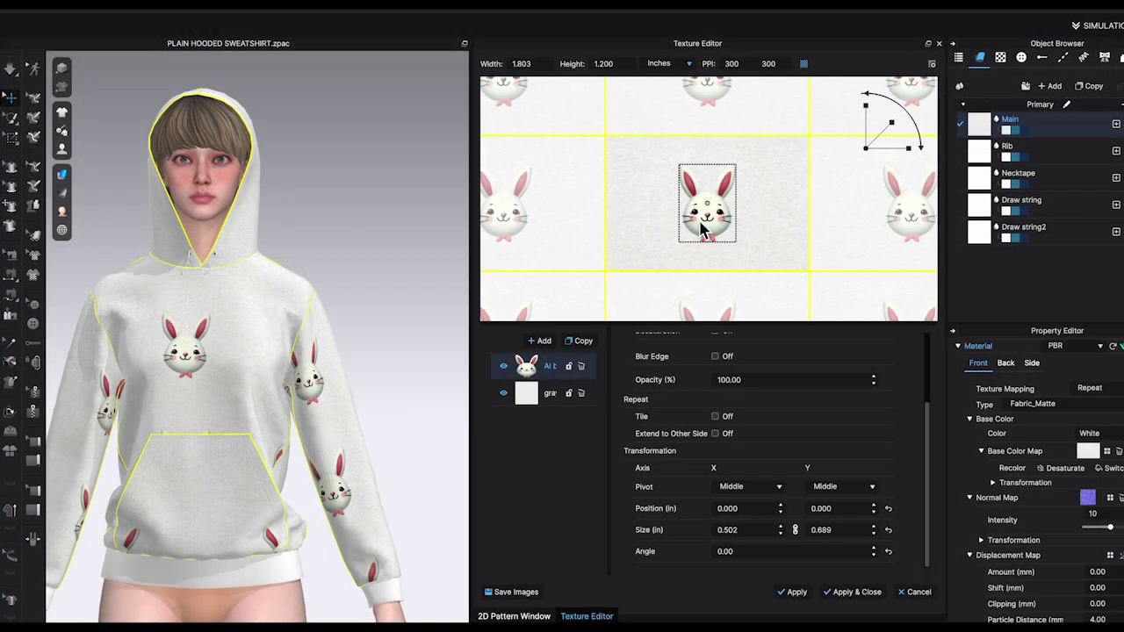
In CLO's Texture Editor, move the bunny face to the tile's upper-left corner (-0.899, 0.612 in) and enable Extend to Other Side instead of Tile.
{"action": "left_click_drag", "start_coordinate": [700, 222], "coordinate": [601, 154]}
{"action": "left_click", "coordinate": [716, 417]}
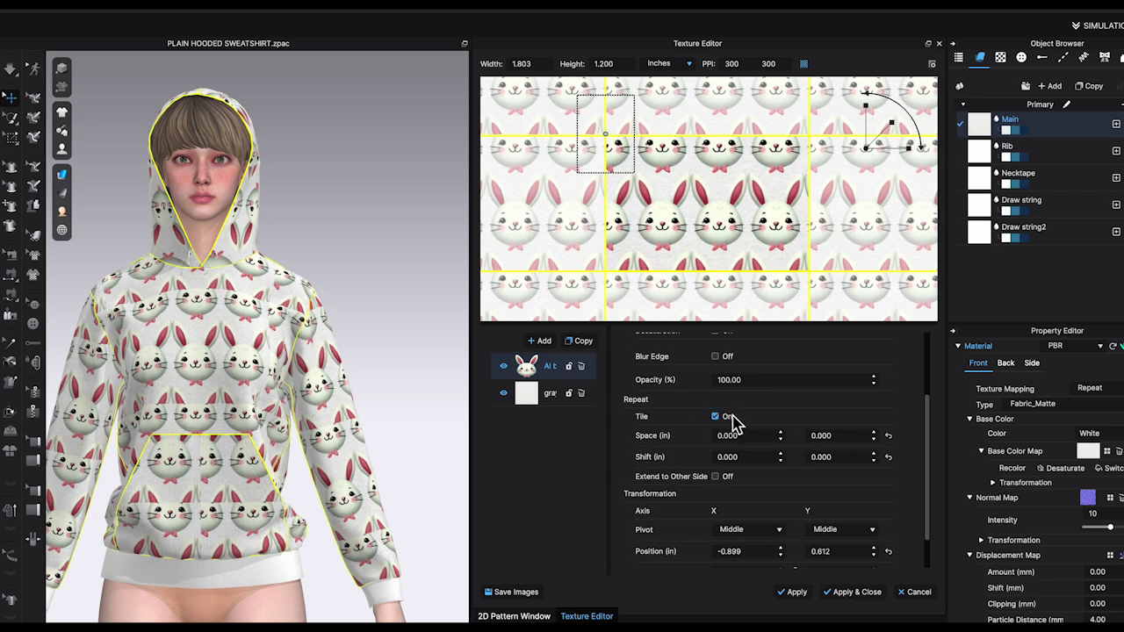
{"action": "left_click", "coordinate": [716, 418]}
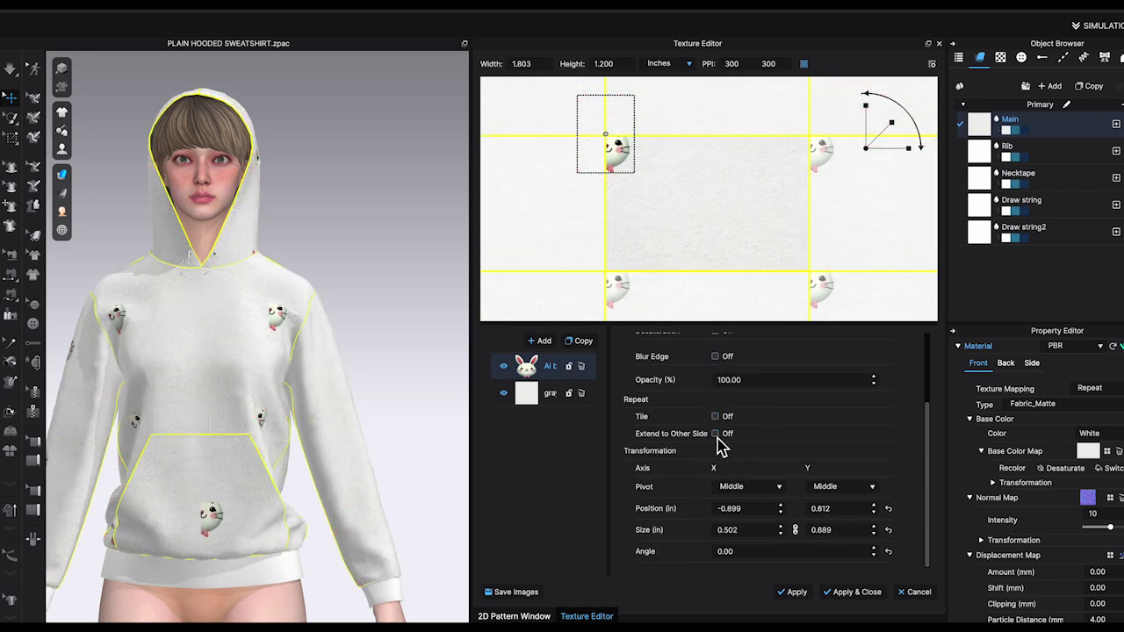
{"action": "left_click", "coordinate": [715, 434]}
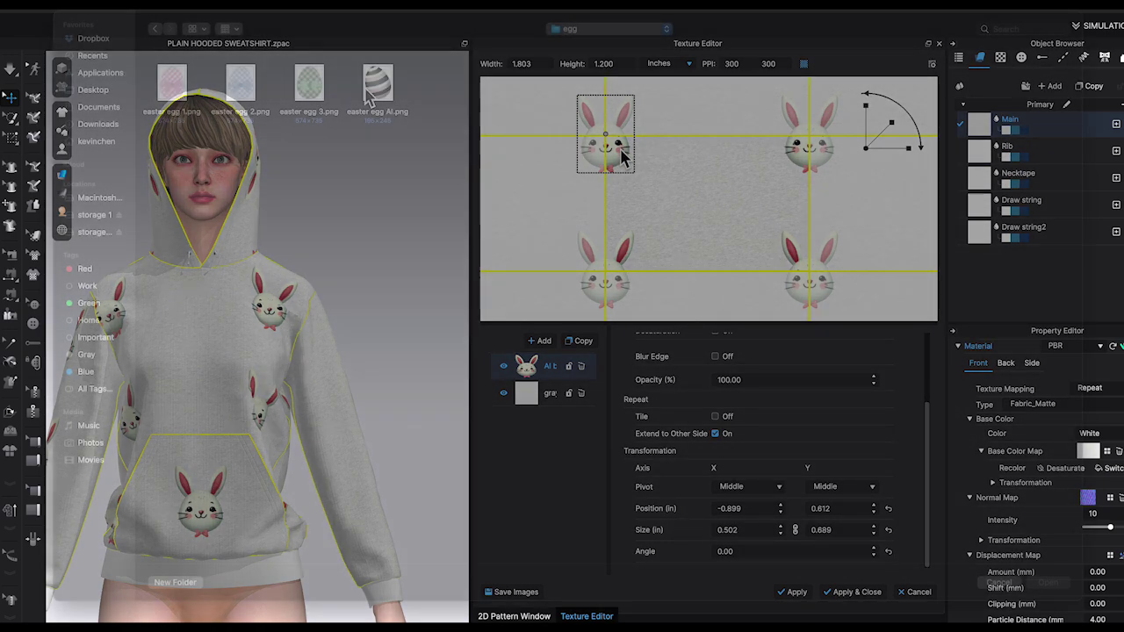
Add easter egg AI.png to the texture and scale the egg down to 0.405 × 0.509 in between the bunny faces.
{"action": "left_click", "coordinate": [379, 91]}
{"action": "left_click", "coordinate": [1050, 583]}
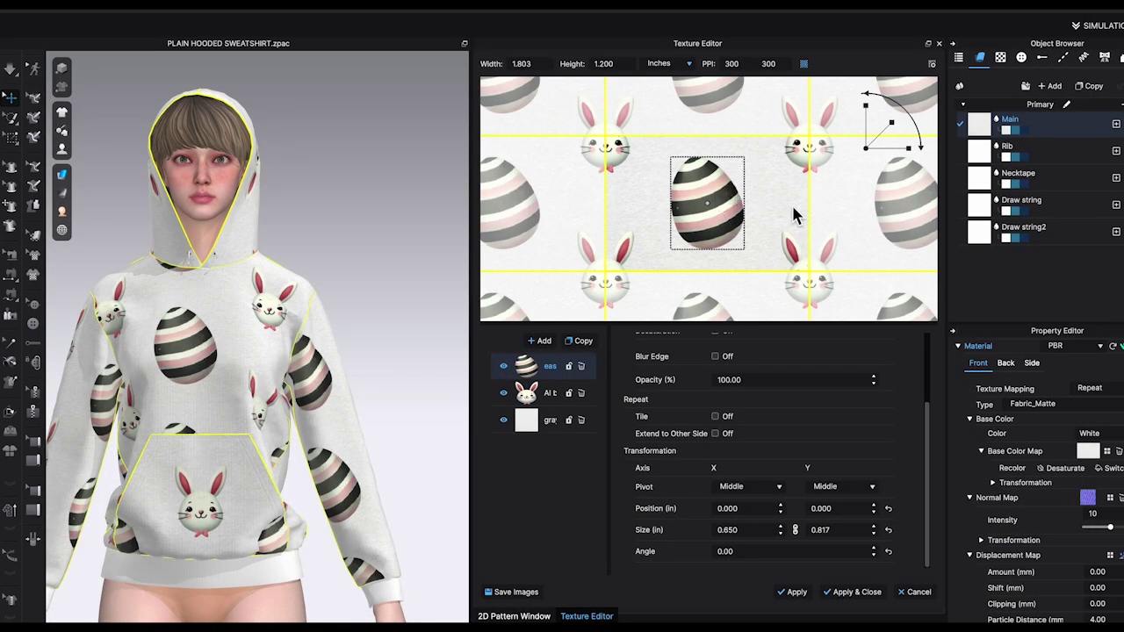
{"action": "left_click_drag", "start_coordinate": [897, 130], "coordinate": [889, 132]}
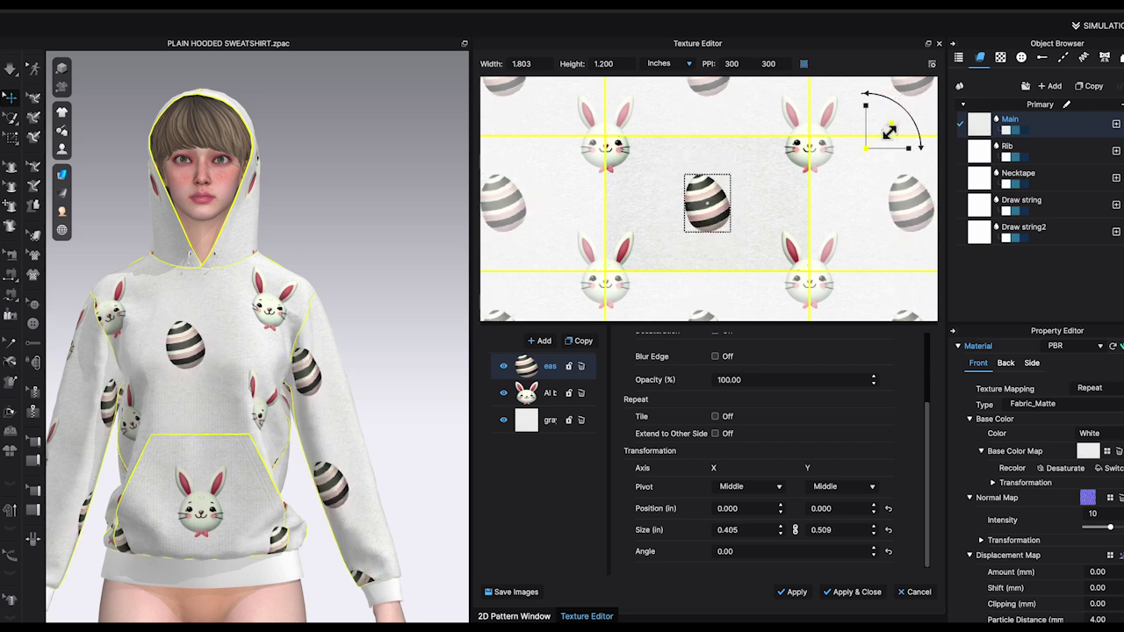
{"action": "left_click_drag", "start_coordinate": [718, 213], "coordinate": [723, 222]}
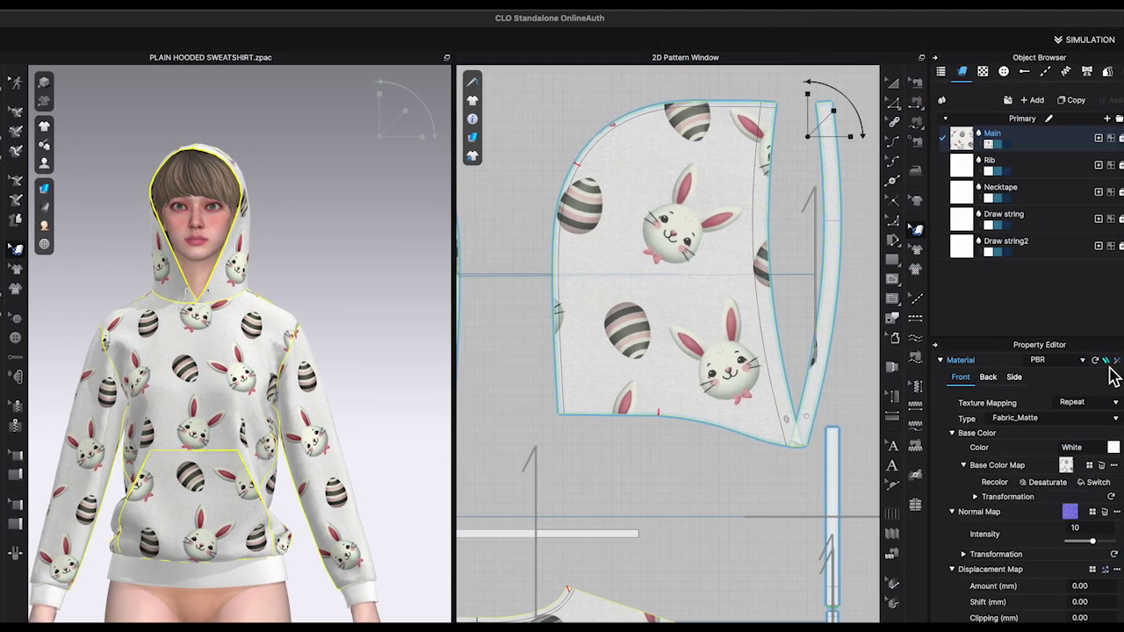
Save the Main fabric with its bunny and egg print as a fabric file.
{"action": "scroll", "coordinate": [1114, 374], "scroll_direction": "up", "scroll_amount": 5}
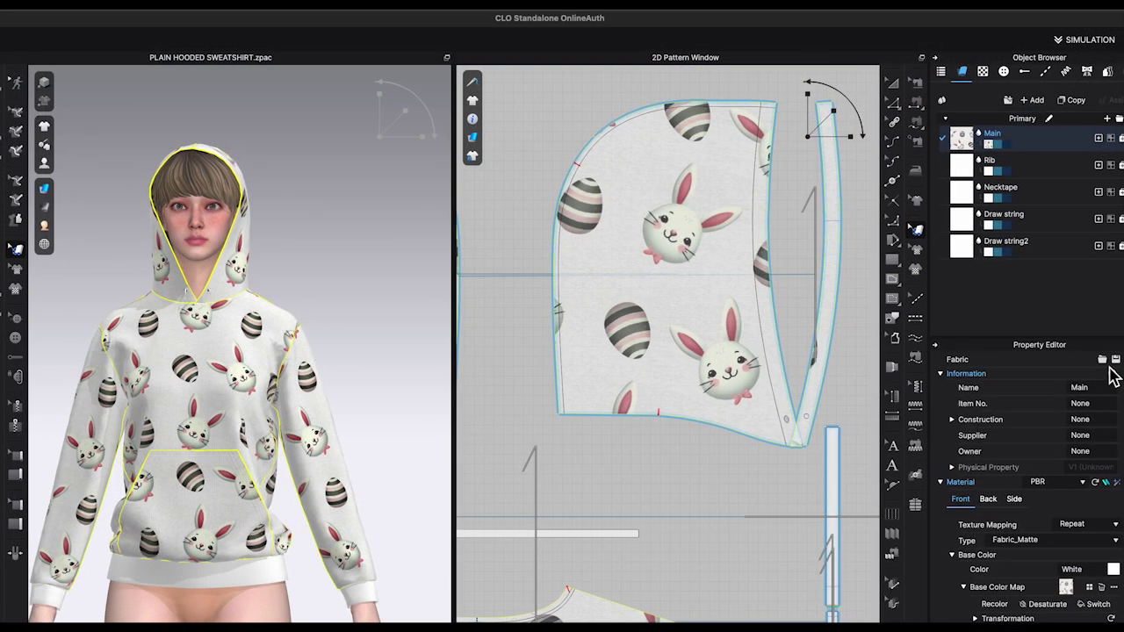
{"action": "left_click", "coordinate": [1114, 362]}
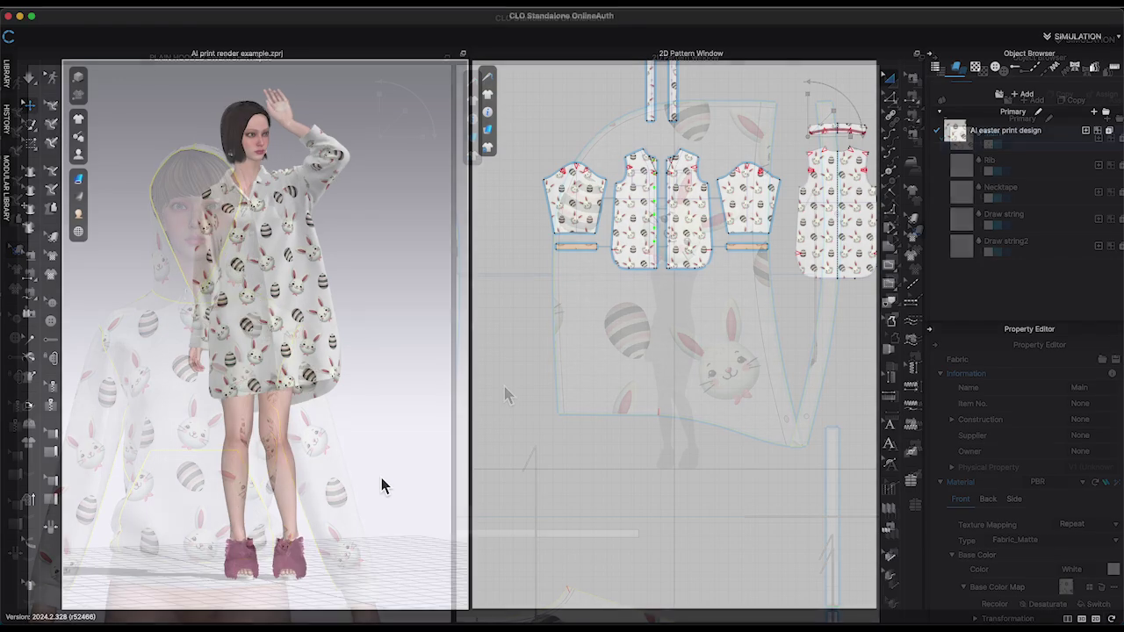
Open the Render window for the printed shirt dress in the AI print render example project.
{"action": "right_click_drag", "start_coordinate": [429, 476], "coordinate": [511, 479]}
{"action": "right_click_drag", "start_coordinate": [197, 482], "coordinate": [289, 489]}
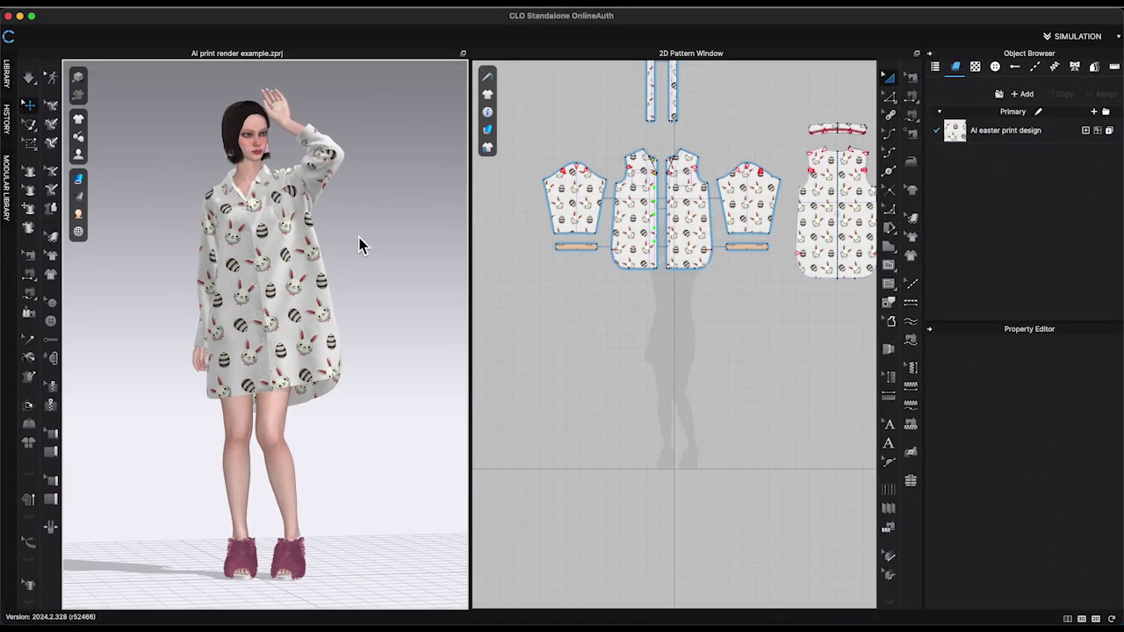
{"action": "left_click", "coordinate": [479, 4]}
{"action": "left_click", "coordinate": [470, 15]}
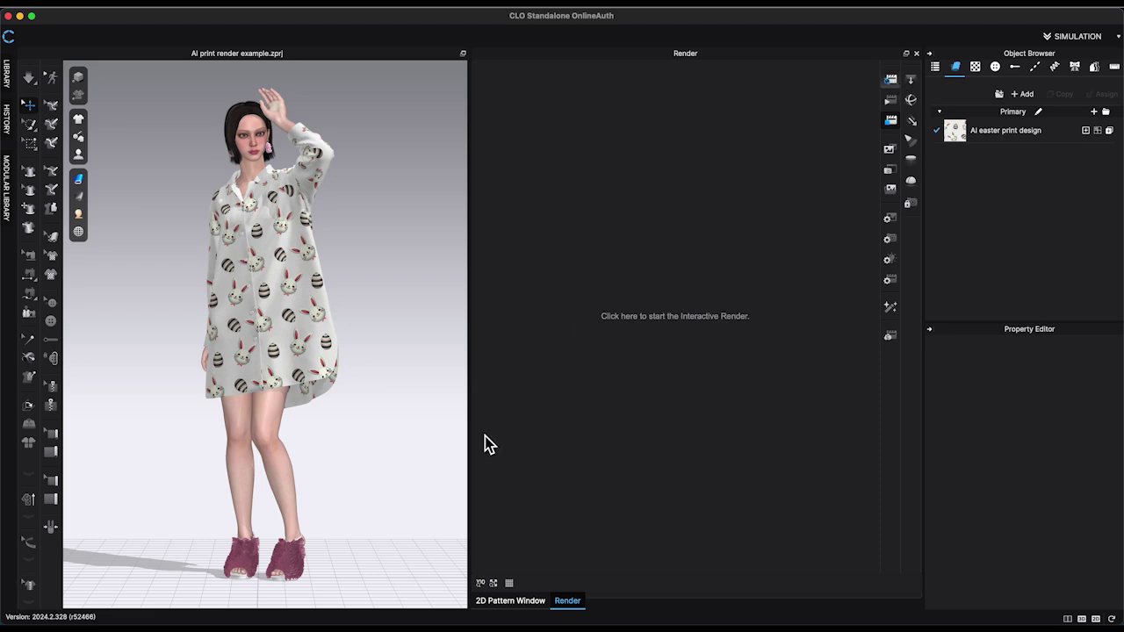